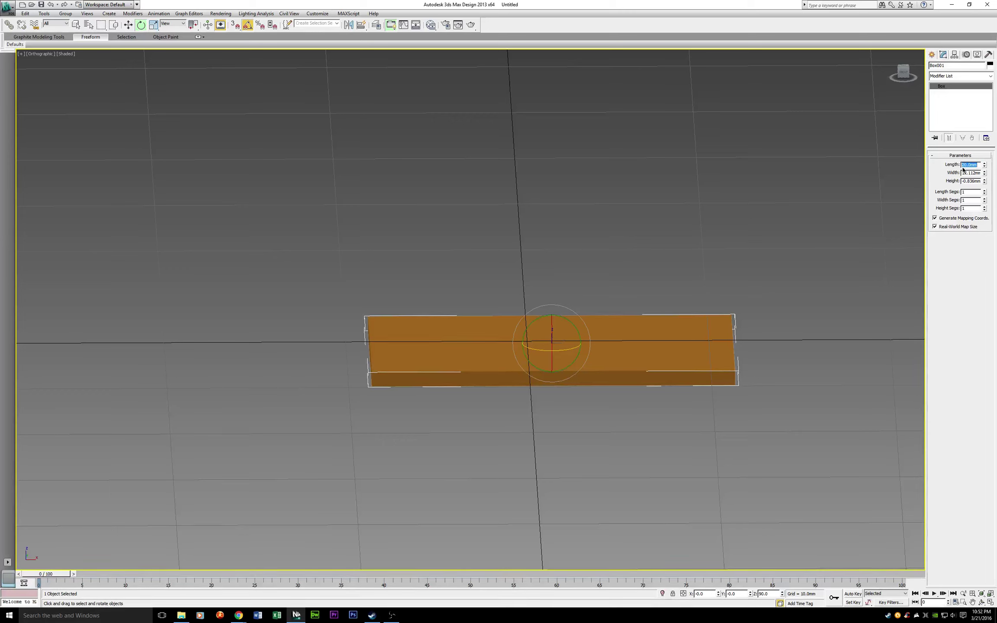
Set the box's length to 70 mm and its width to 35 mm
text(70)
key(Return)
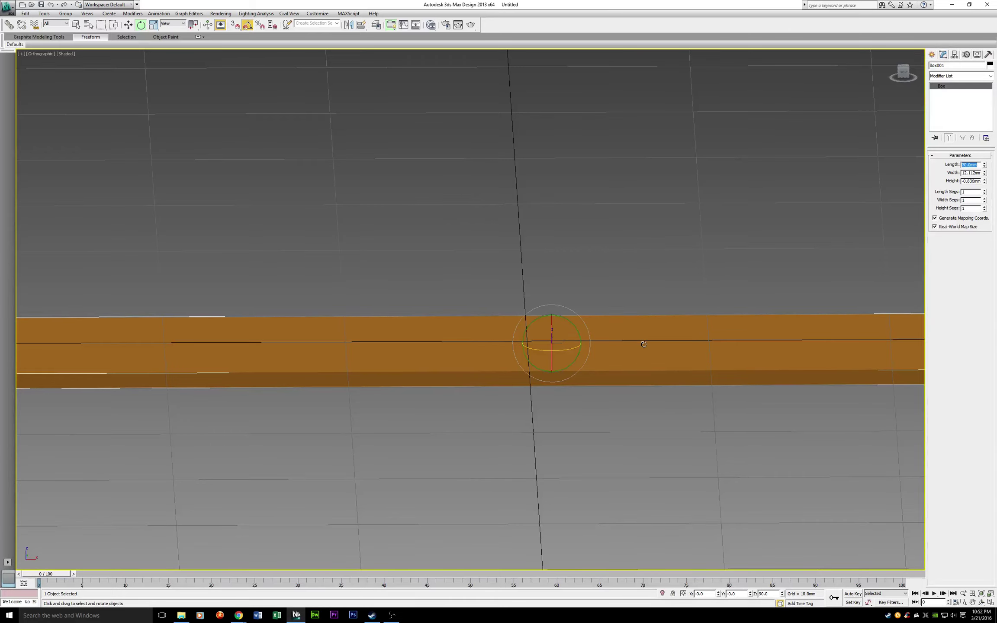
scroll(642, 346, down, 4)
middle_drag(695, 326, 636, 335)
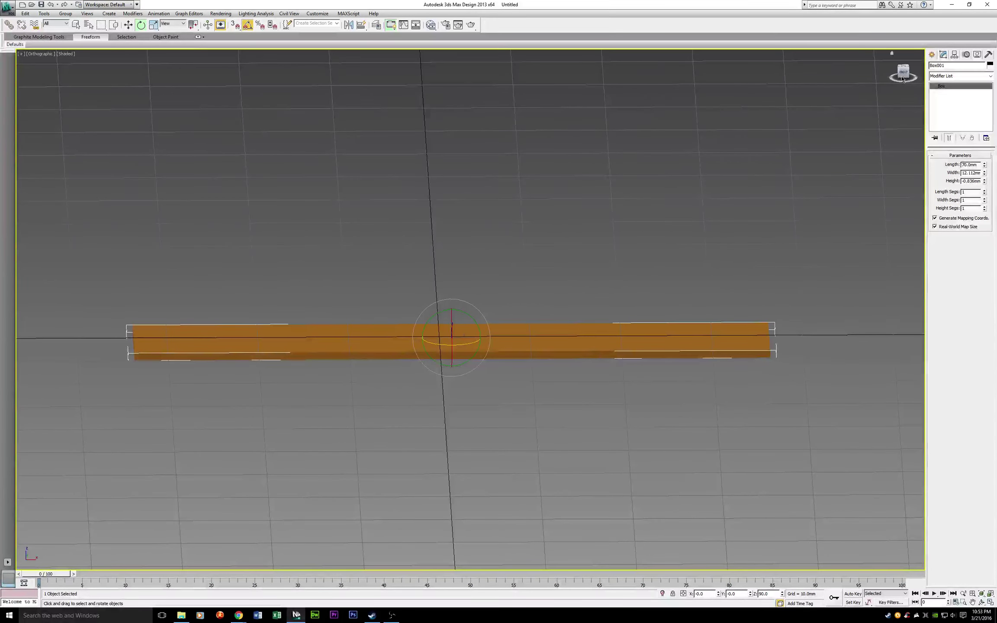
drag(903, 71, 901, 86)
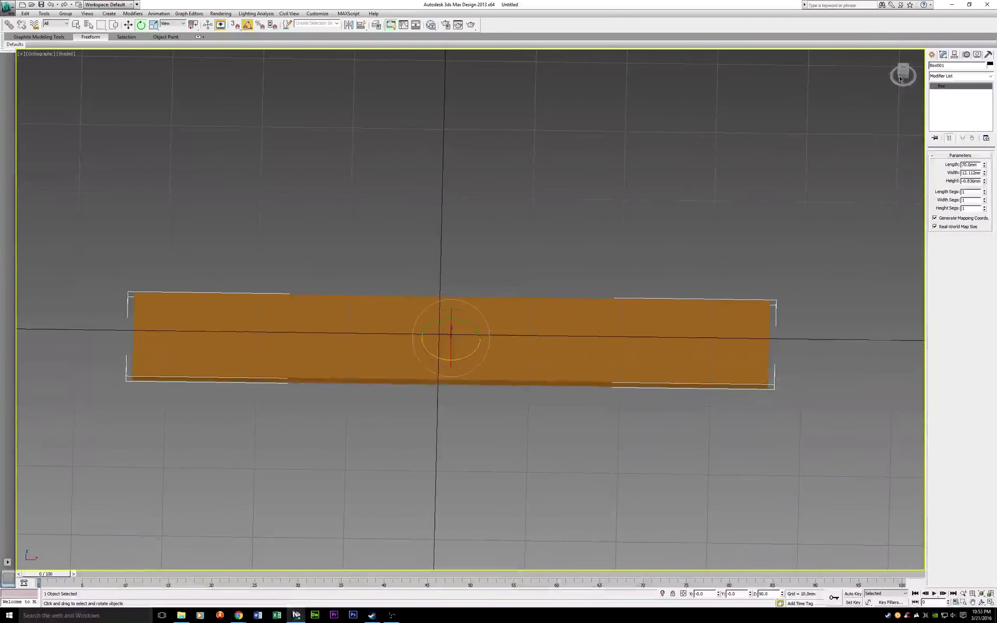
double_click(963, 172)
text(35)
key(Return)
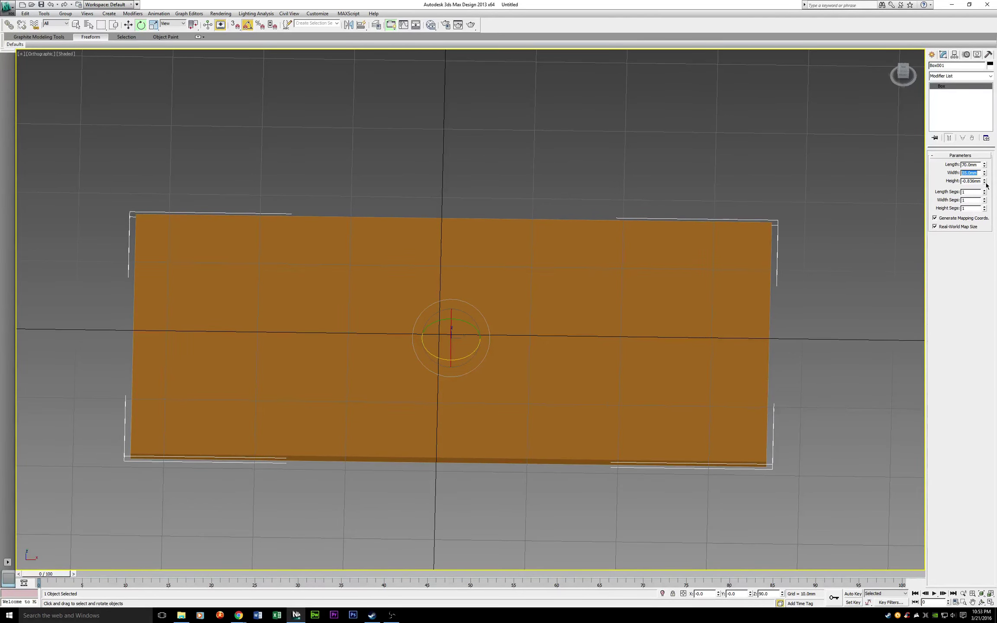
Set the box's height to 3 mm
mouse_move(984, 181)
mouse_down()
mouse_move(976, 192)
mouse_move(981, 2)
mouse_move(986, 618)
mouse_move(968, 172)
mouse_up()
double_click(964, 178)
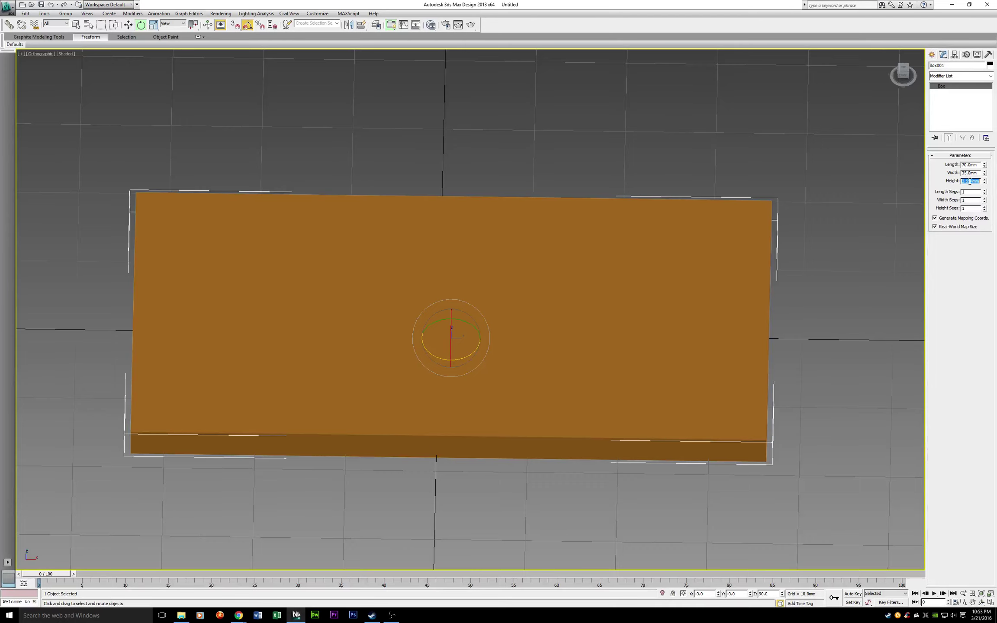
text(3.)
key(Return)
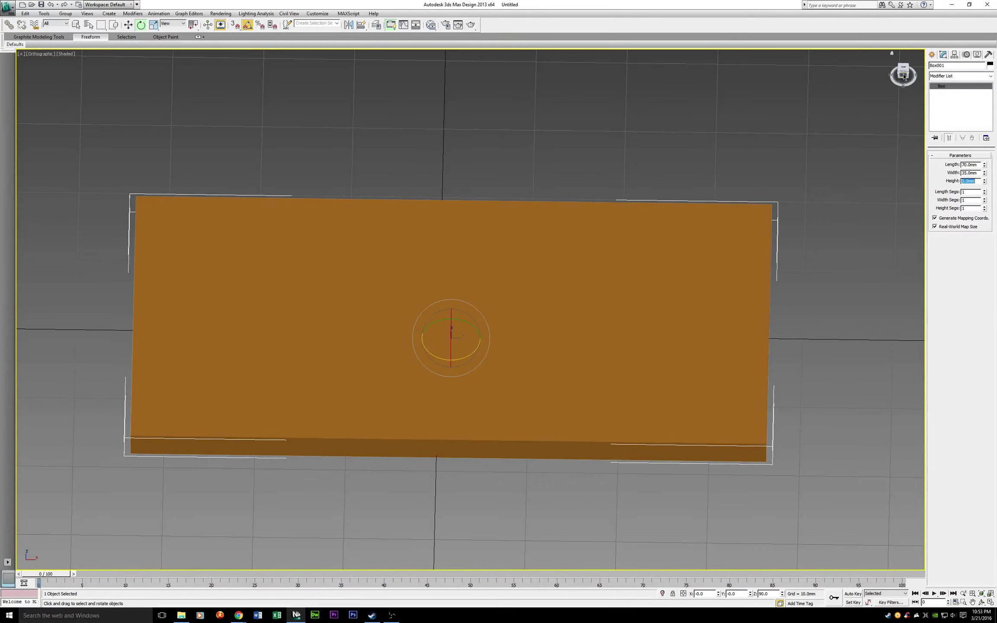
Deselect the box and examine its proportions from several viewing angles
drag(903, 75, 924, 76)
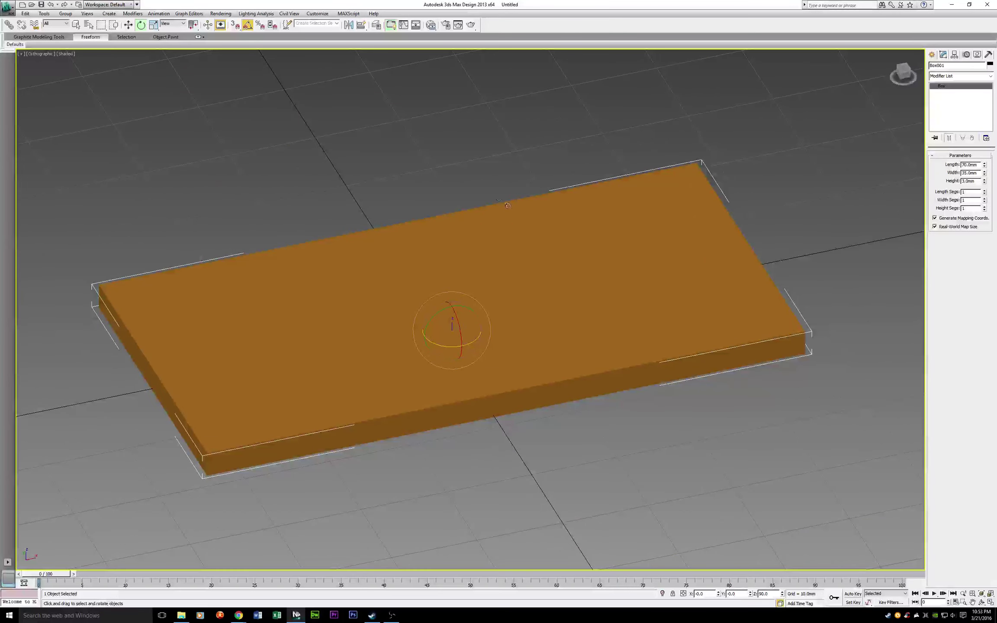
click(498, 200)
middle_drag(498, 200, 629, 147)
scroll(644, 145, down, 3)
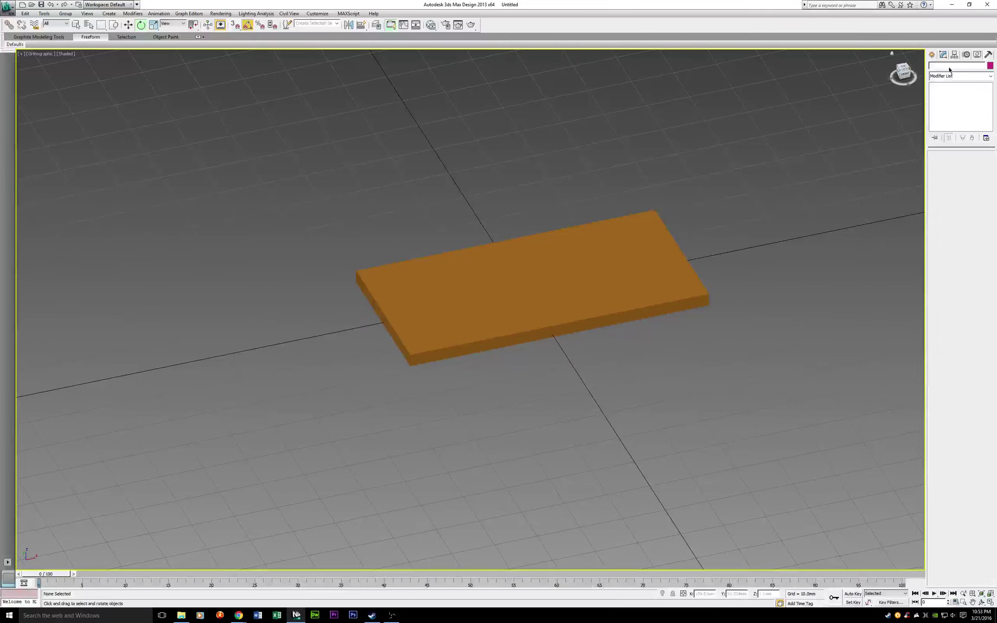
drag(907, 78, 903, 70)
alt+middle_drag(498, 311, 631, 295)
drag(903, 71, 903, 73)
alt+middle_drag(499, 311, 474, 359)
drag(903, 71, 904, 74)
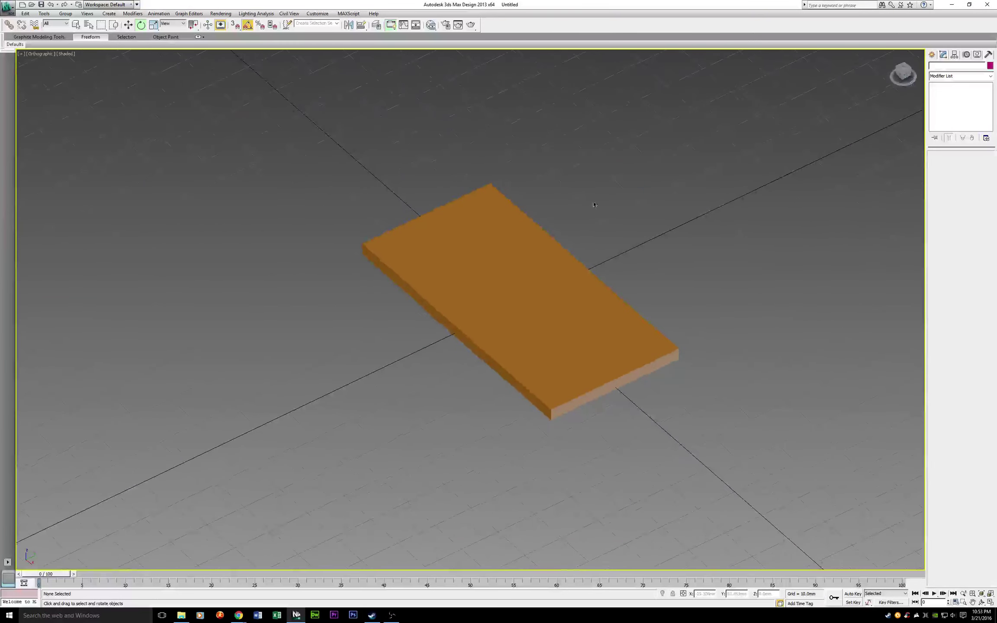
scroll(464, 283, up, 5)
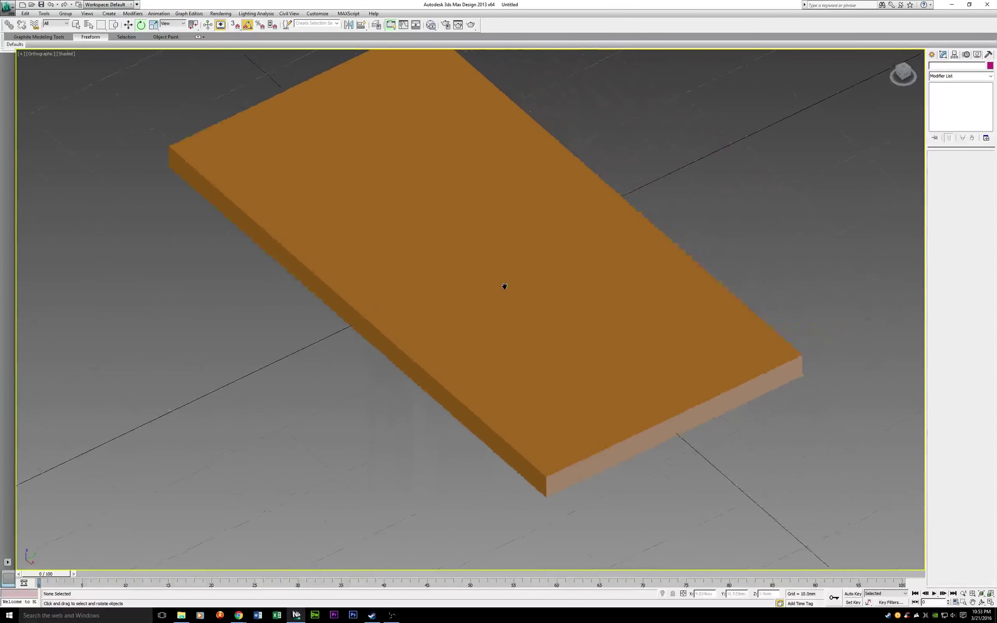
scroll(497, 284, down, 3)
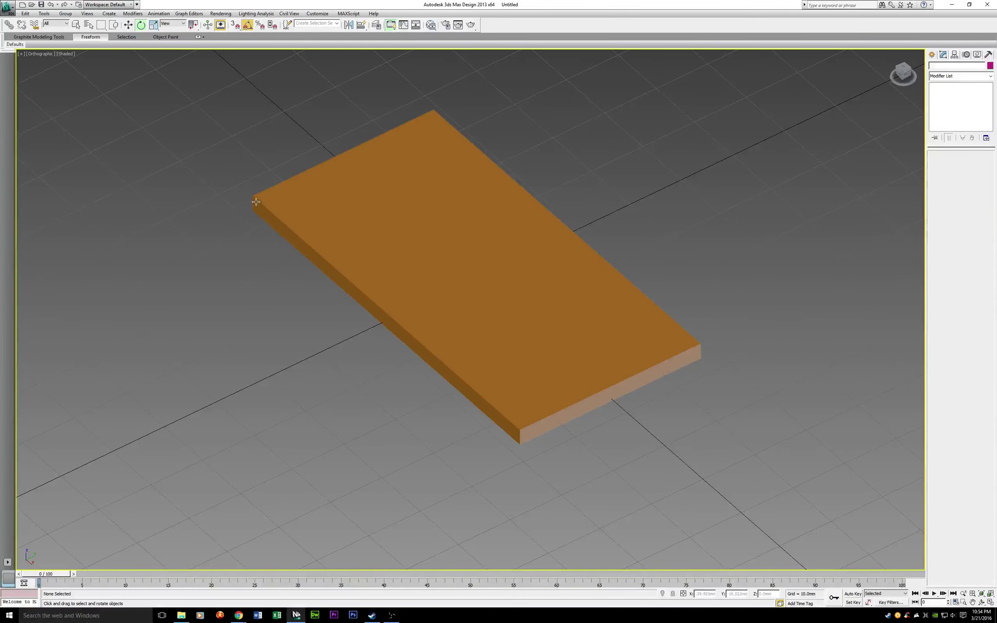
drag(900, 76, 867, 100)
Clone the box as a single instance placed about 87 mm away along the X axis
click(513, 261)
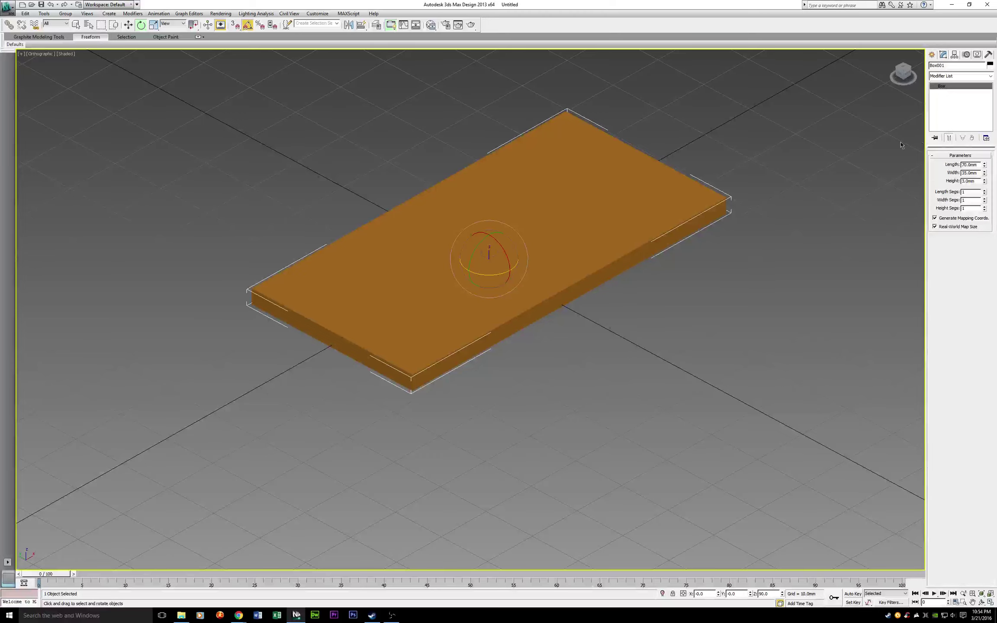
drag(900, 75, 864, 80)
middle_drag(663, 233, 618, 251)
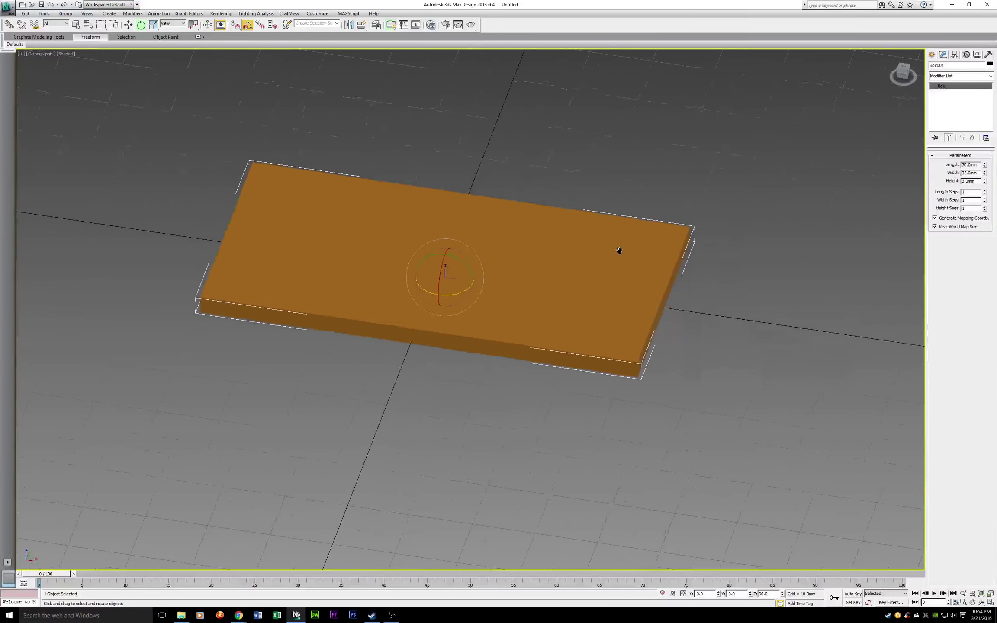
mouse_move(903, 74)
mouse_down()
mouse_move(917, 70)
mouse_move(890, 76)
mouse_up()
key(w)
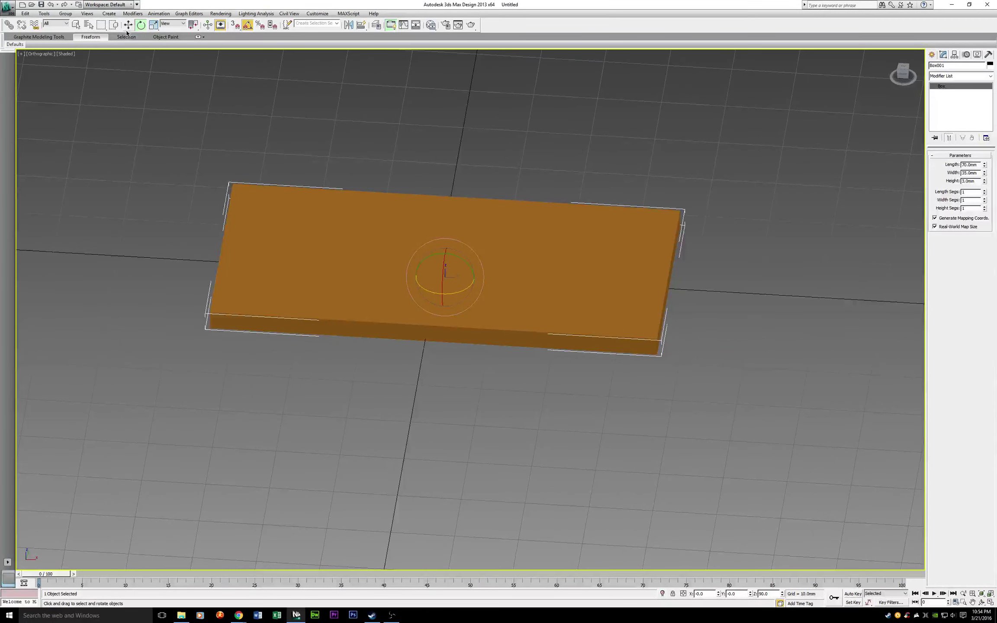
middle_drag(714, 386, 491, 374)
scroll(492, 373, down, 3)
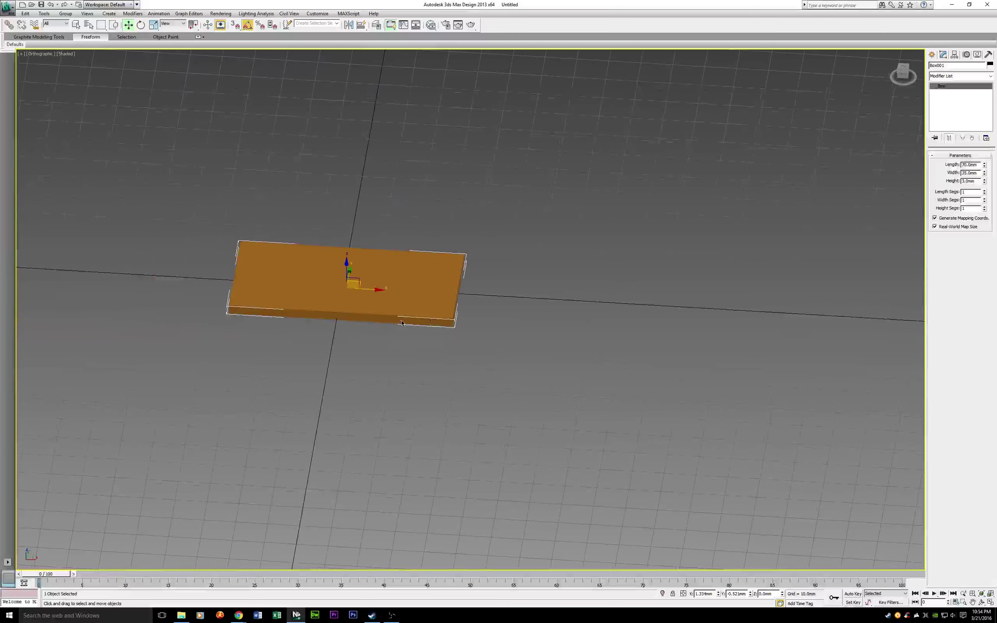
middle_drag(612, 347, 516, 338)
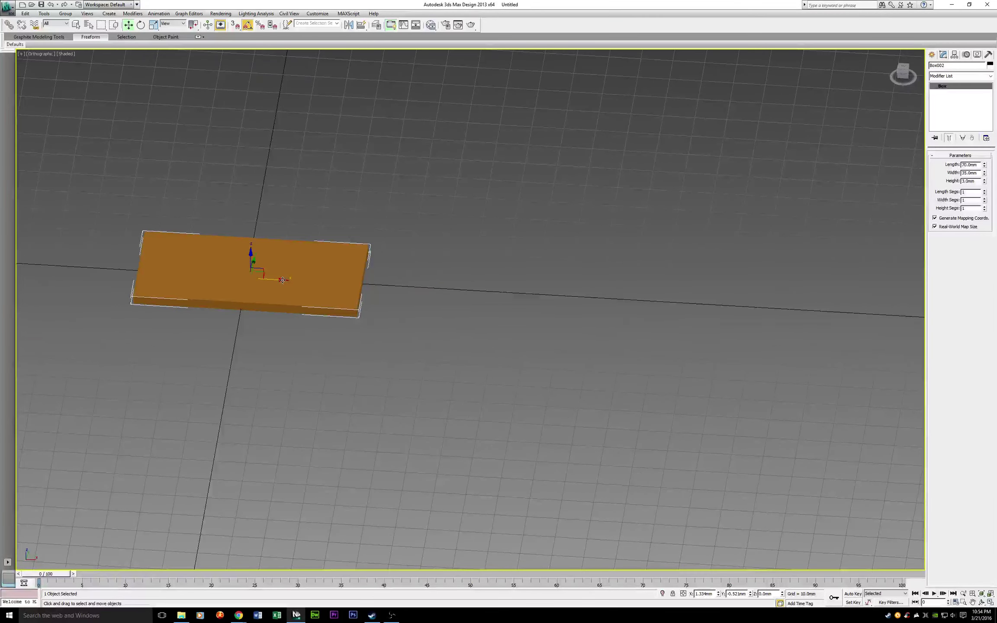
shift+drag(283, 280, 557, 296)
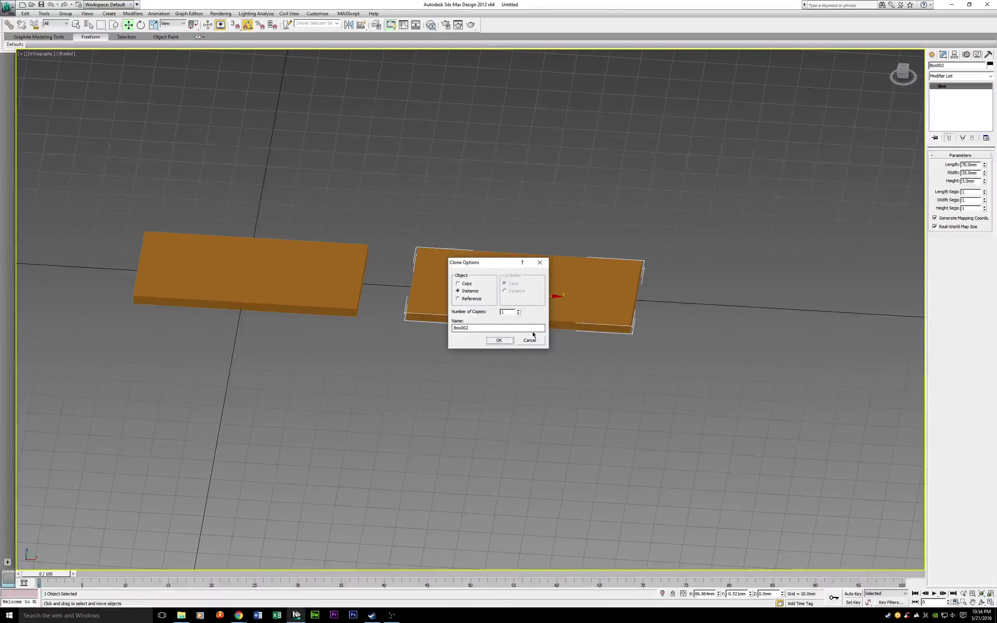
click(498, 340)
Convert the cloned box to an Editable Poly
middle_drag(303, 344, 460, 342)
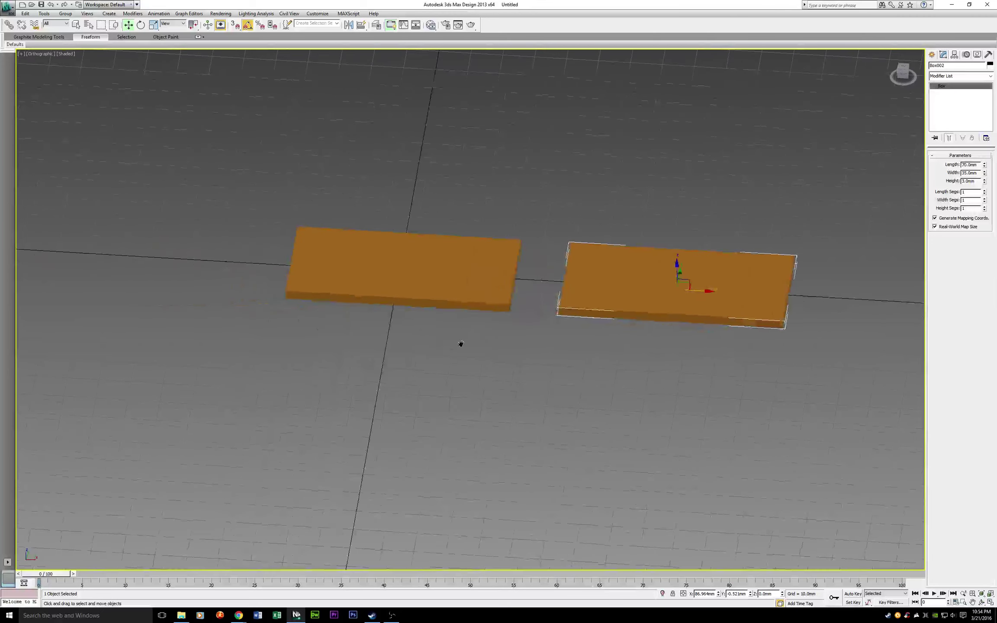
scroll(461, 343, up, 3)
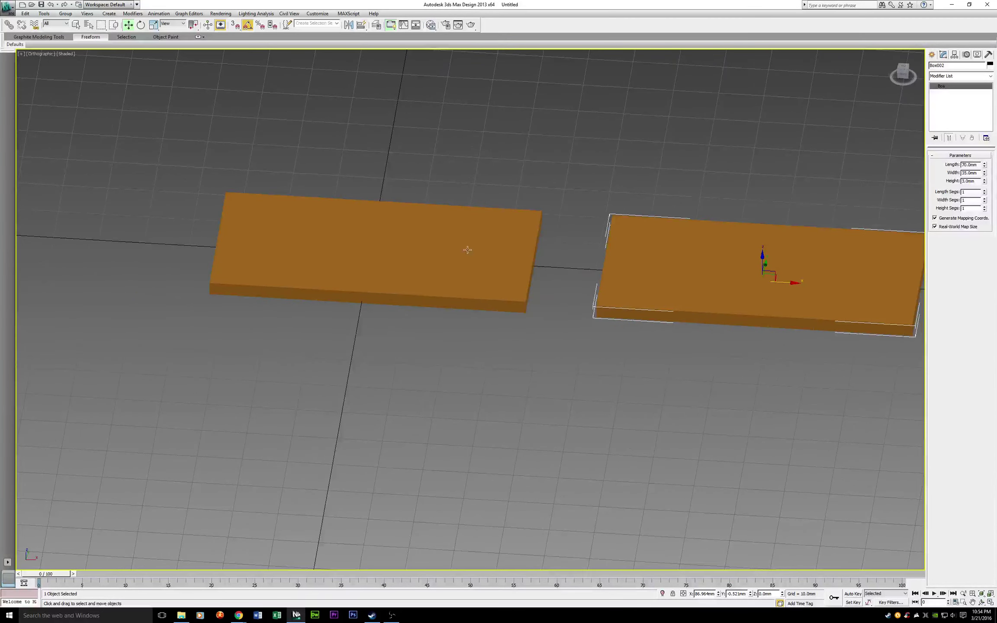
click(798, 182)
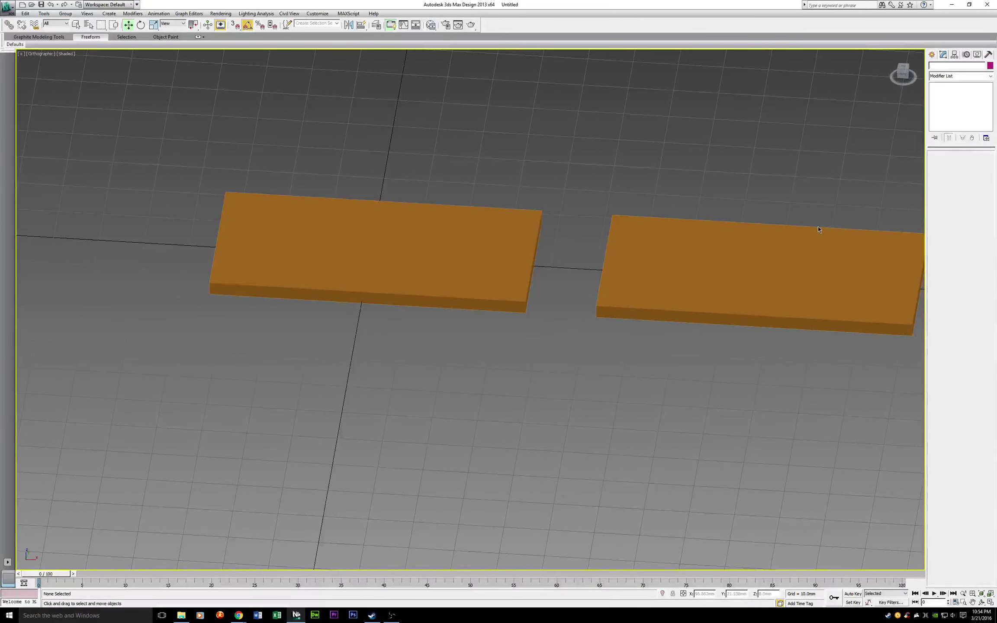
middle_drag(778, 253, 581, 269)
right_click(536, 261)
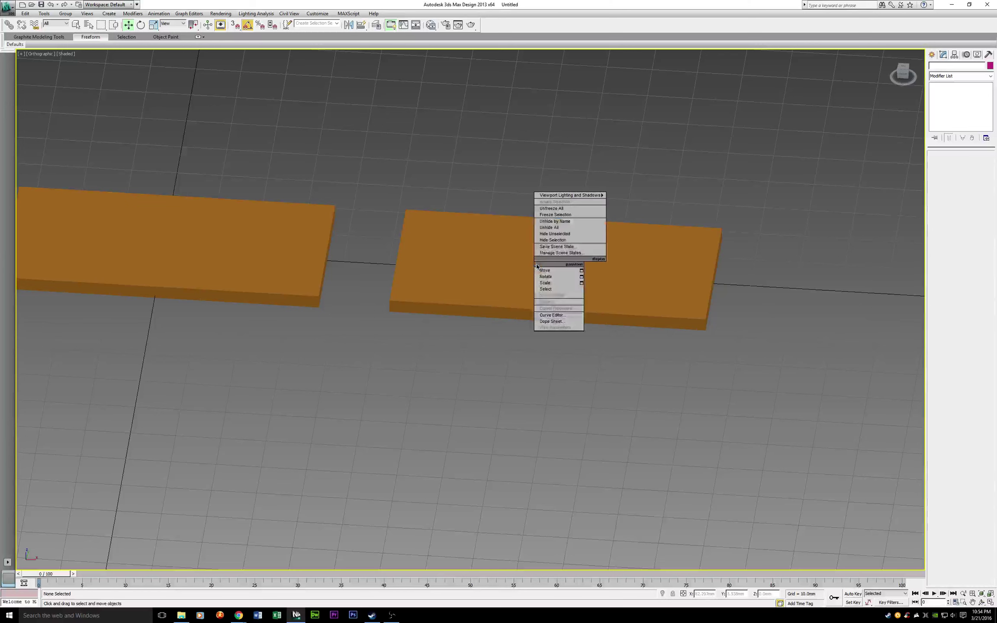
click(597, 296)
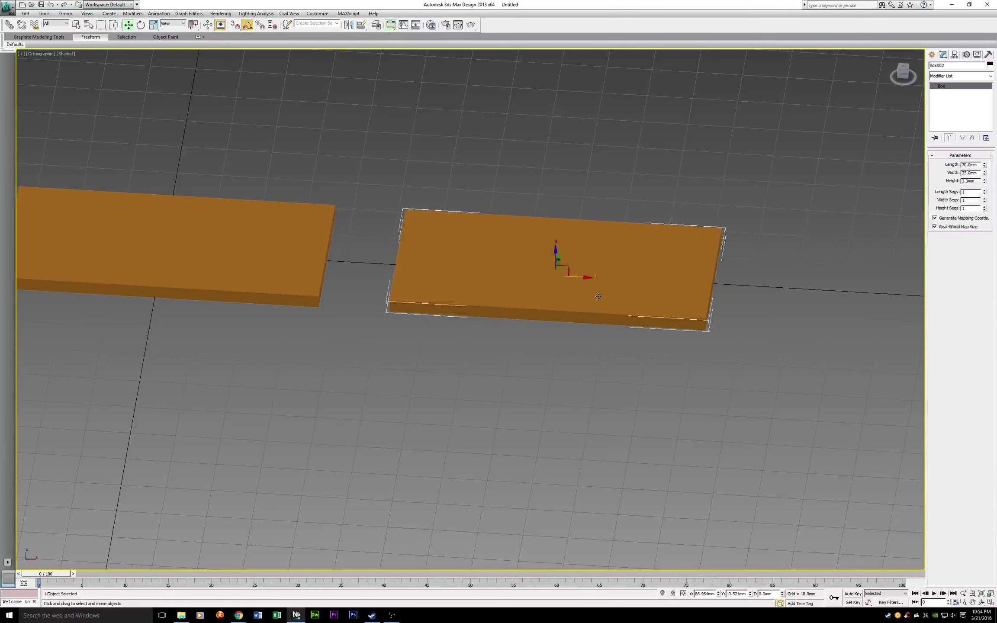
right_click(597, 295)
mouse_move(636, 367)
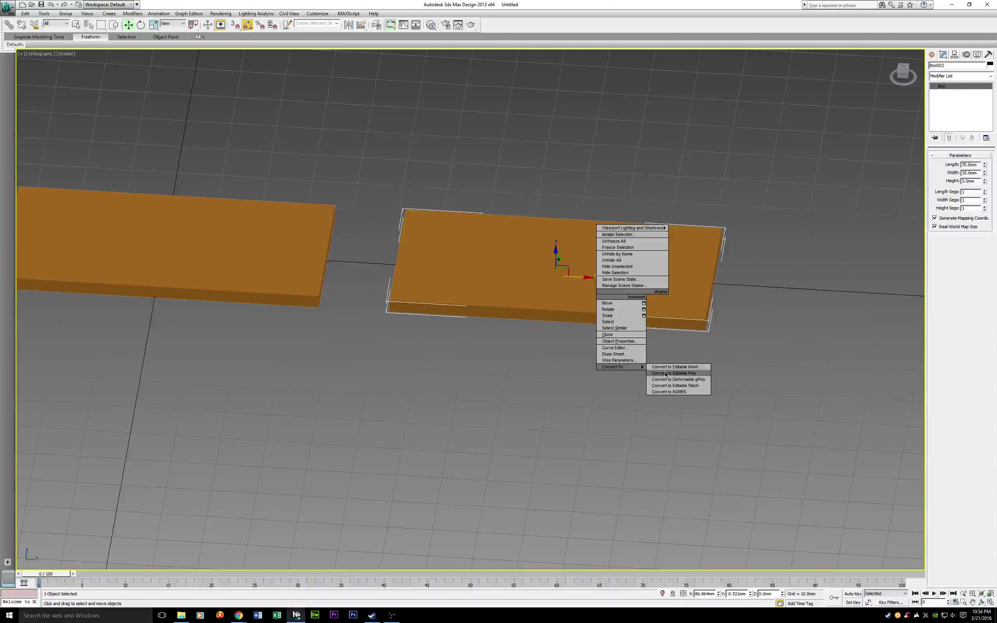
click(666, 373)
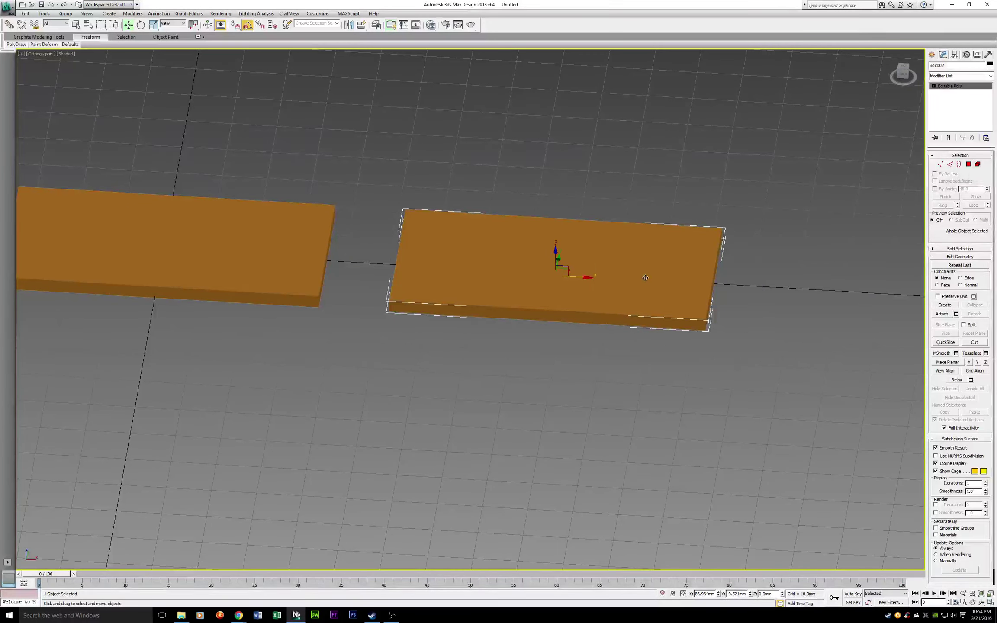
Select the top face of the cloned box at polygon level
click(969, 164)
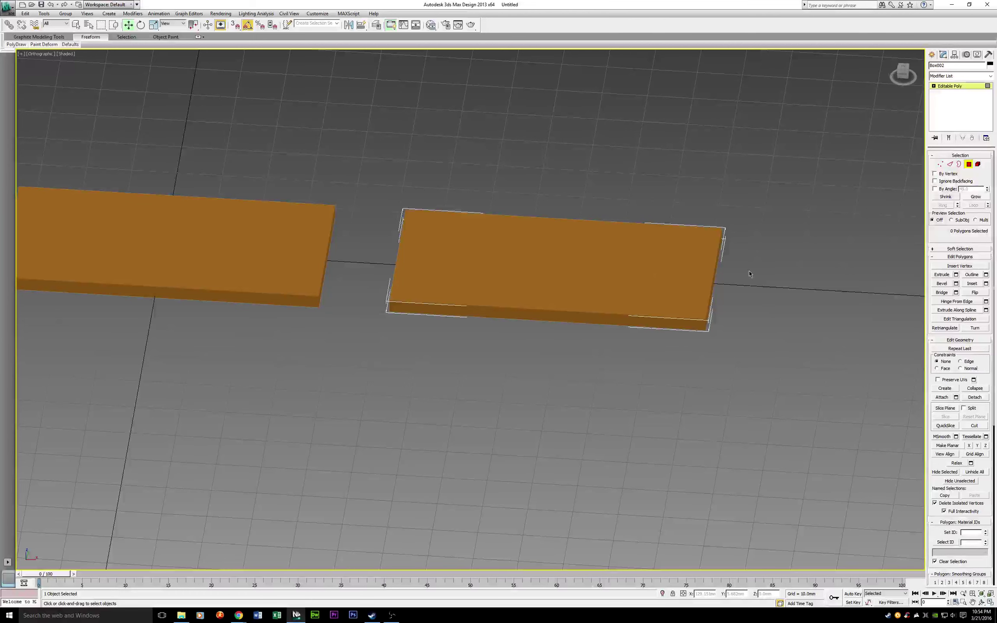
click(651, 278)
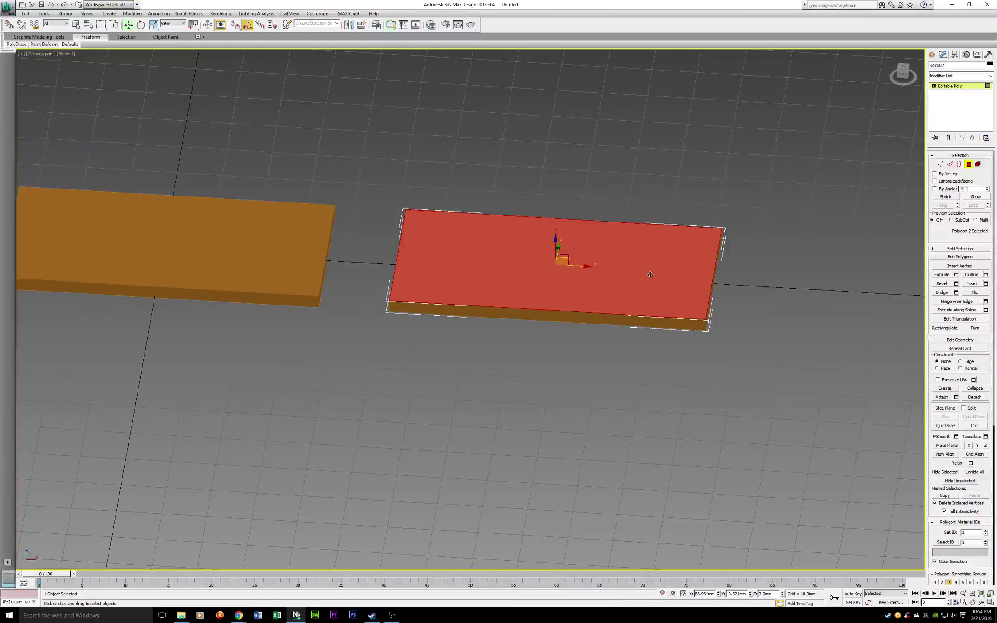
scroll(649, 331, up, 5)
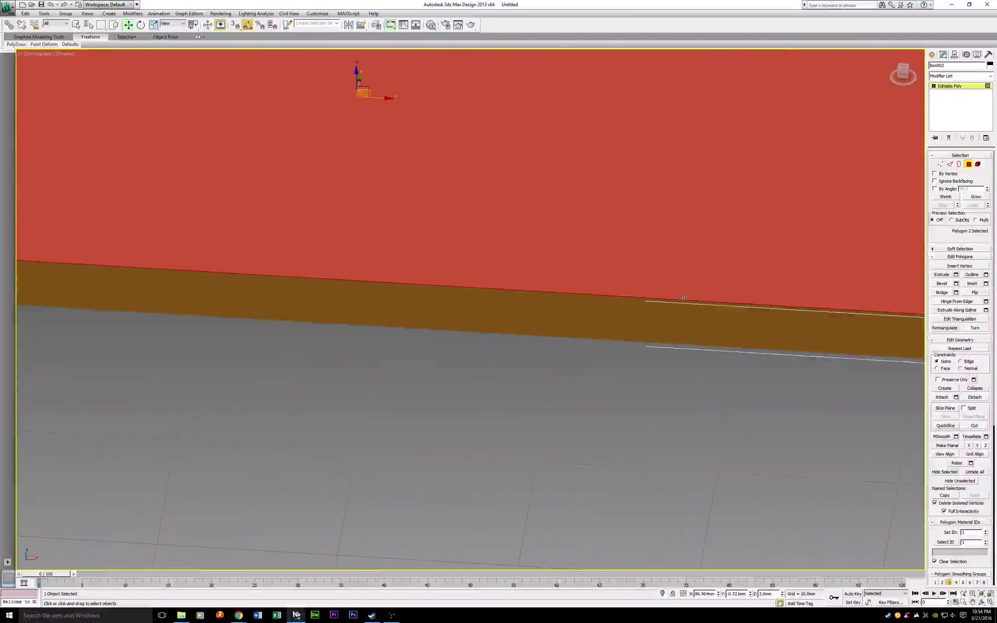
scroll(649, 331, down, 1)
Select all four edges around the top face of the cloned box at edge level
click(954, 165)
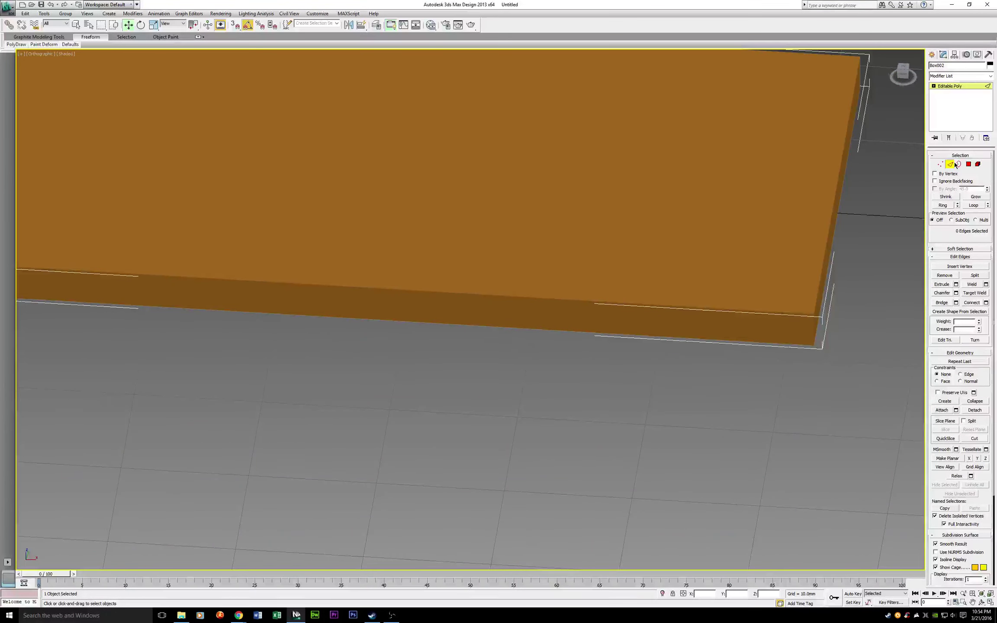
click(757, 310)
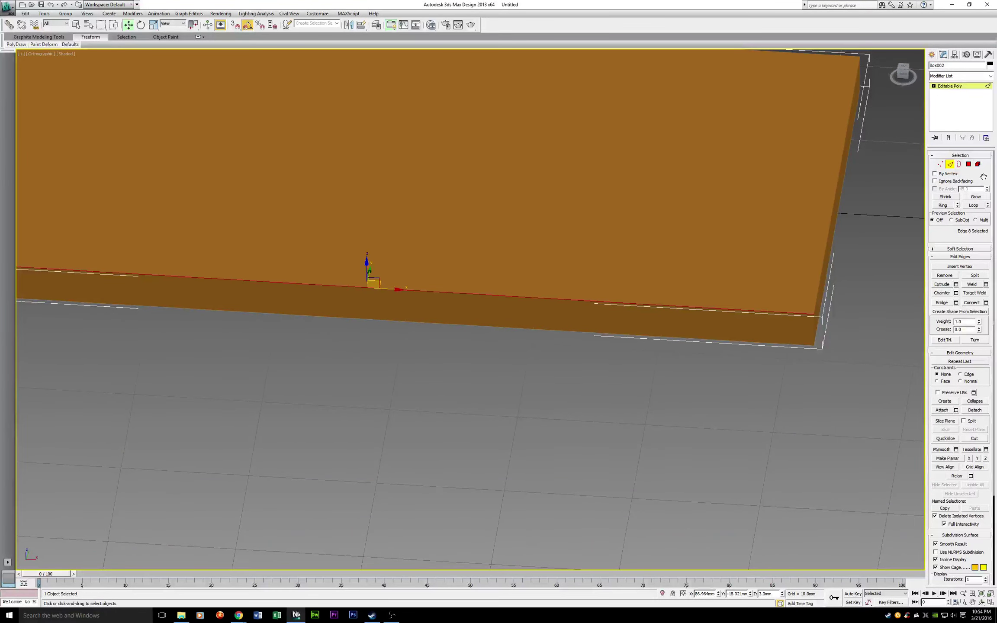
click(976, 206)
ctrl+click(819, 278)
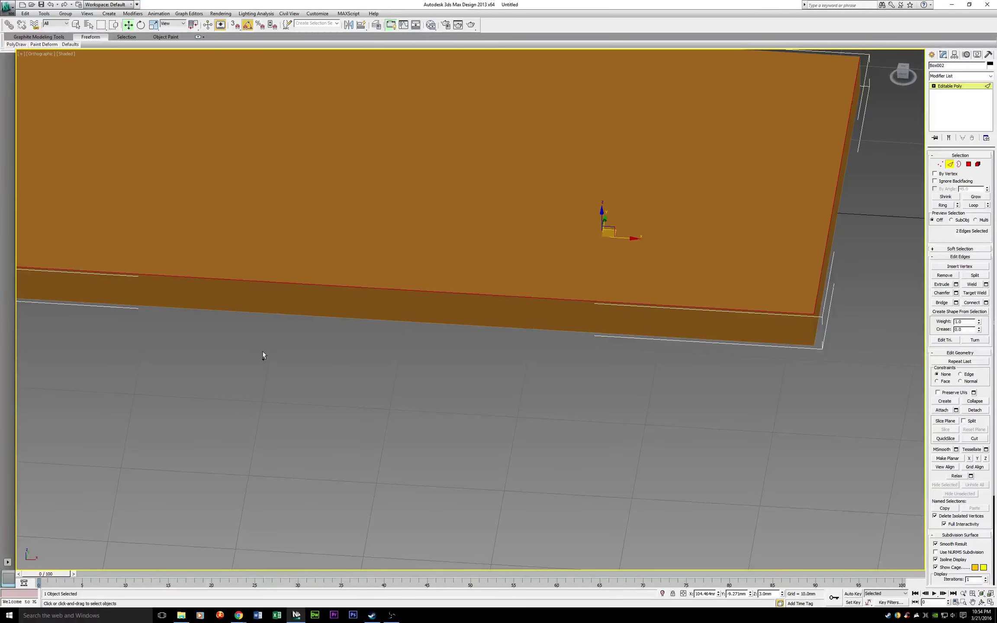
middle_drag(262, 351, 572, 414)
ctrl+click(237, 274)
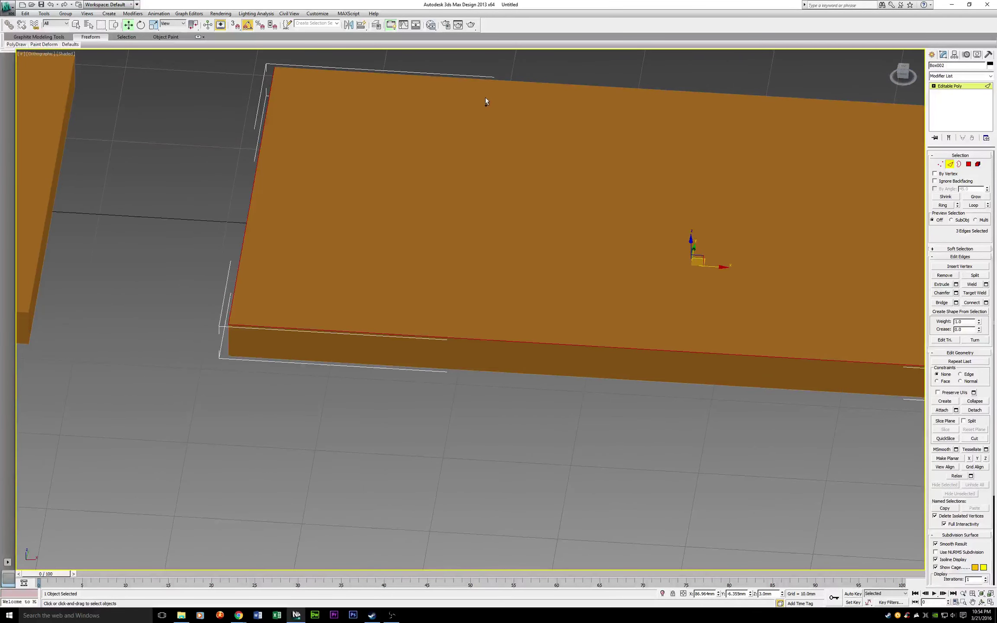
ctrl+click(507, 81)
middle_drag(665, 261, 563, 278)
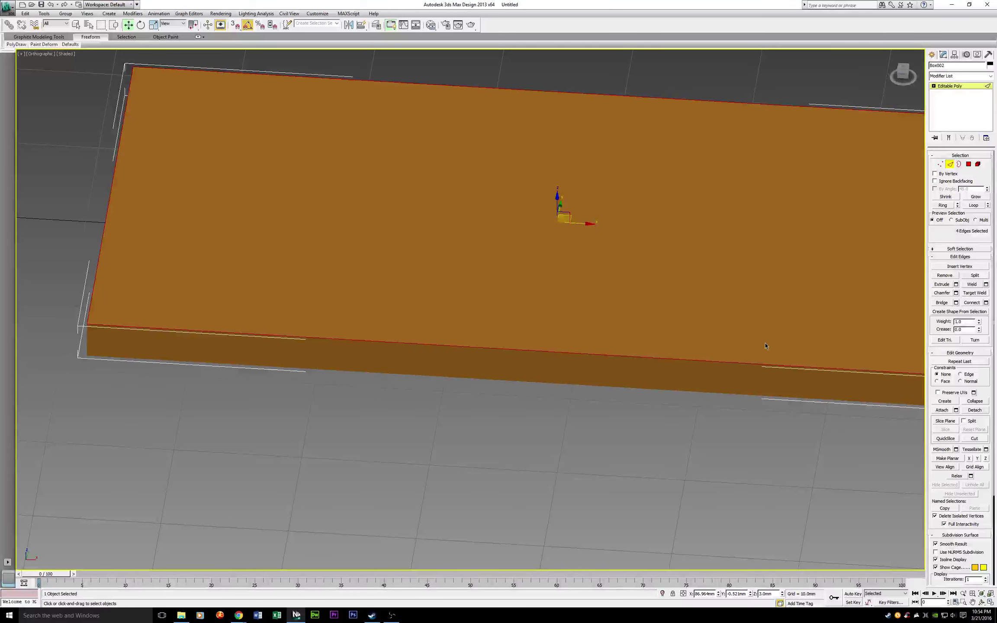
middle_drag(765, 345, 607, 325)
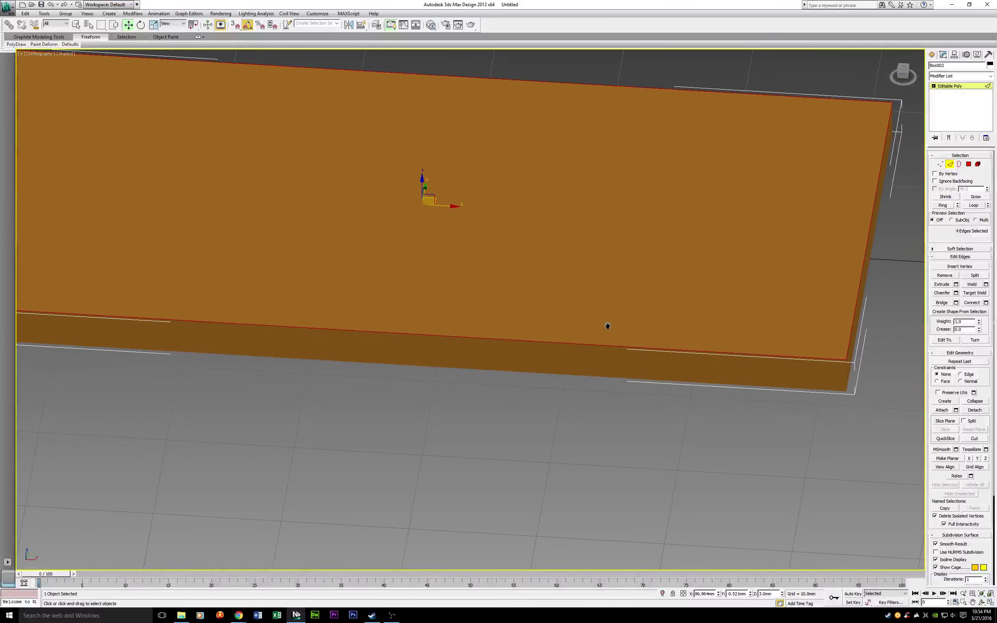
Chamfer the four selected top edges of the cloned box by about 1.5 mm, using several segments to round them
click(955, 293)
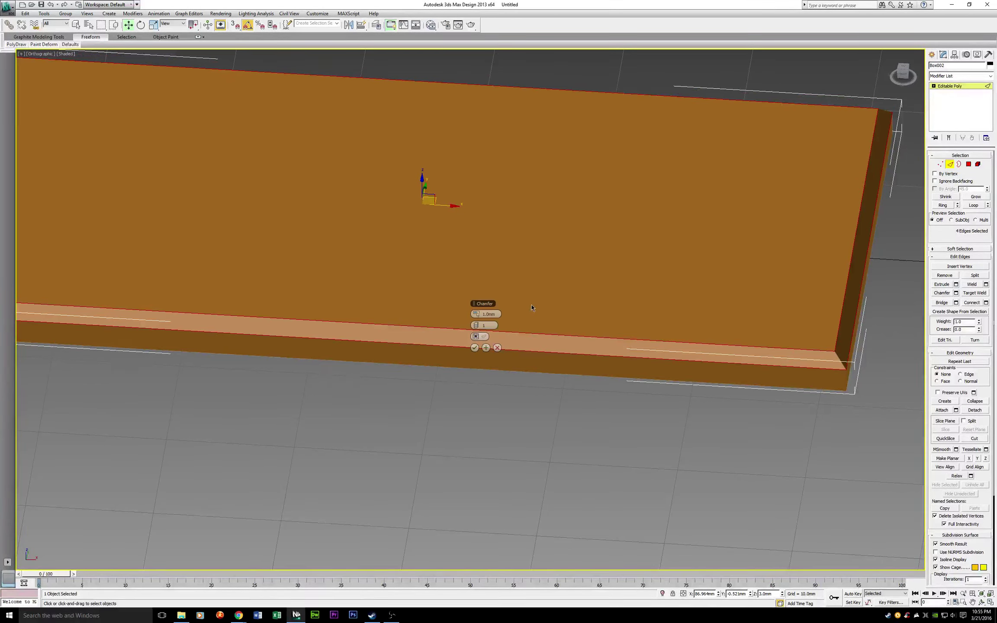
drag(478, 325, 484, 325)
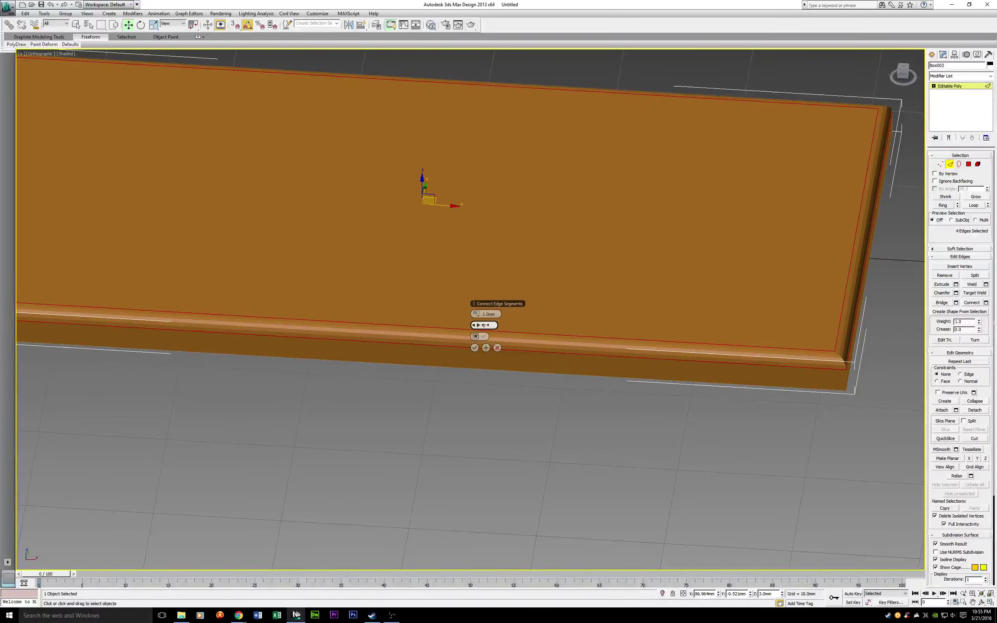
drag(485, 325, 486, 325)
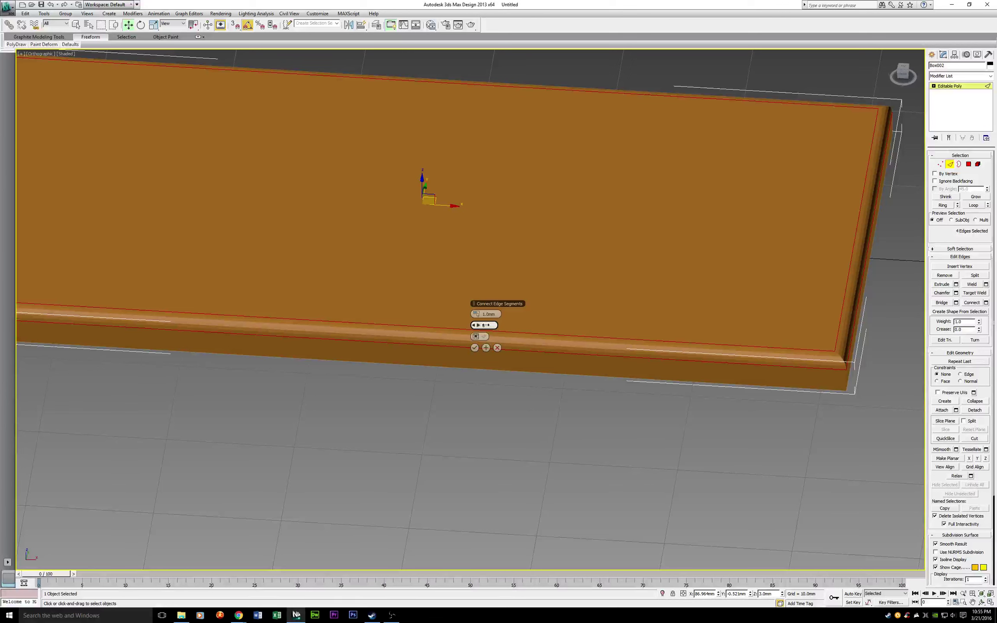
drag(486, 325, 488, 325)
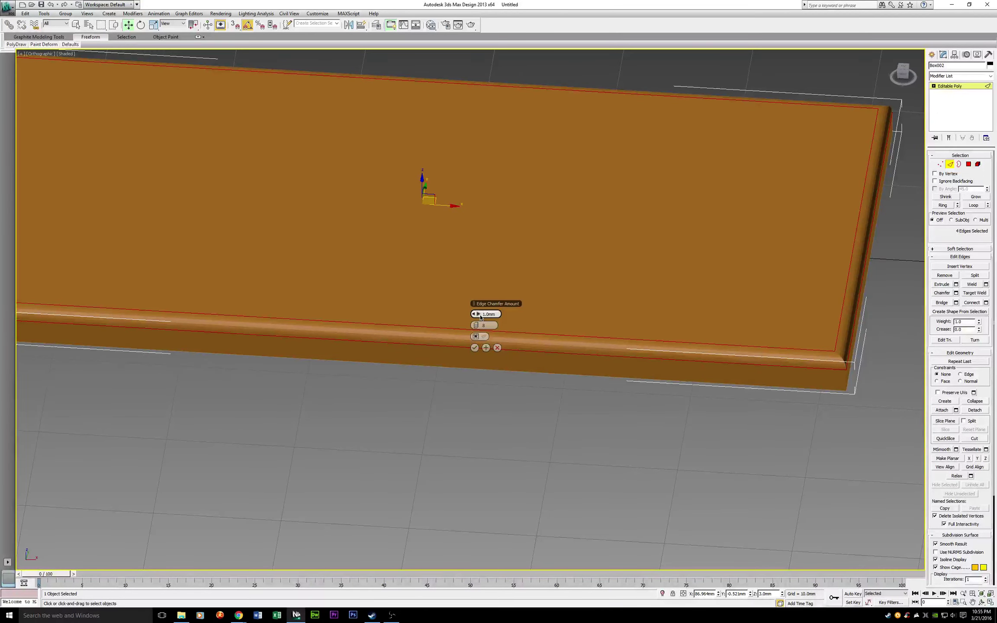
mouse_move(480, 317)
mouse_down()
mouse_move(500, 315)
mouse_move(487, 319)
mouse_up()
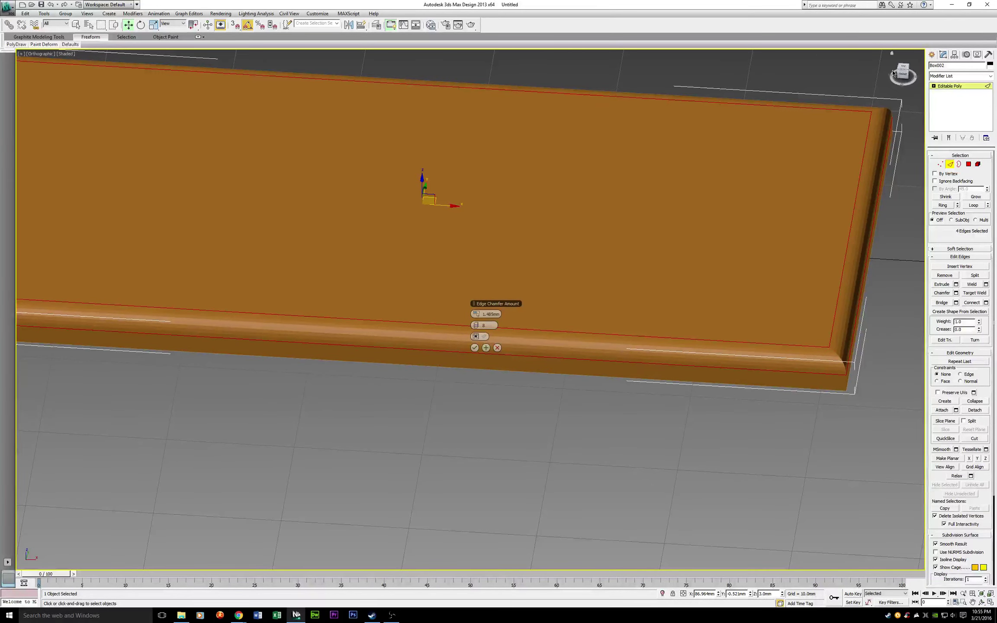
Drop the chamfer to a single segment for comparison and raise it again to 12 segments
mouse_move(903, 75)
mouse_down()
mouse_move(888, 61)
mouse_move(857, 63)
mouse_move(870, 79)
mouse_move(920, 76)
mouse_up()
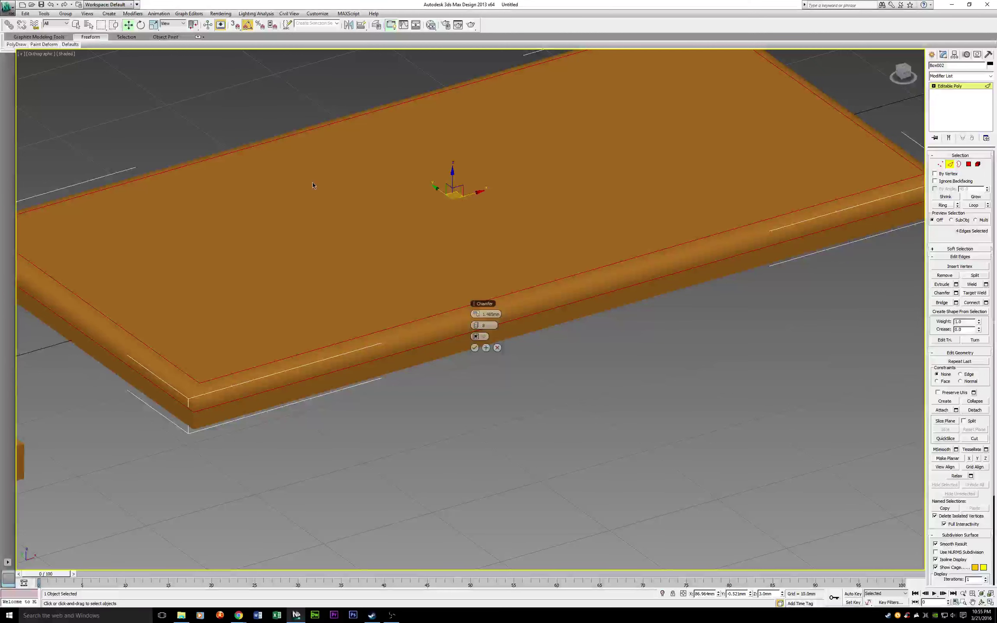
middle_drag(313, 186, 444, 215)
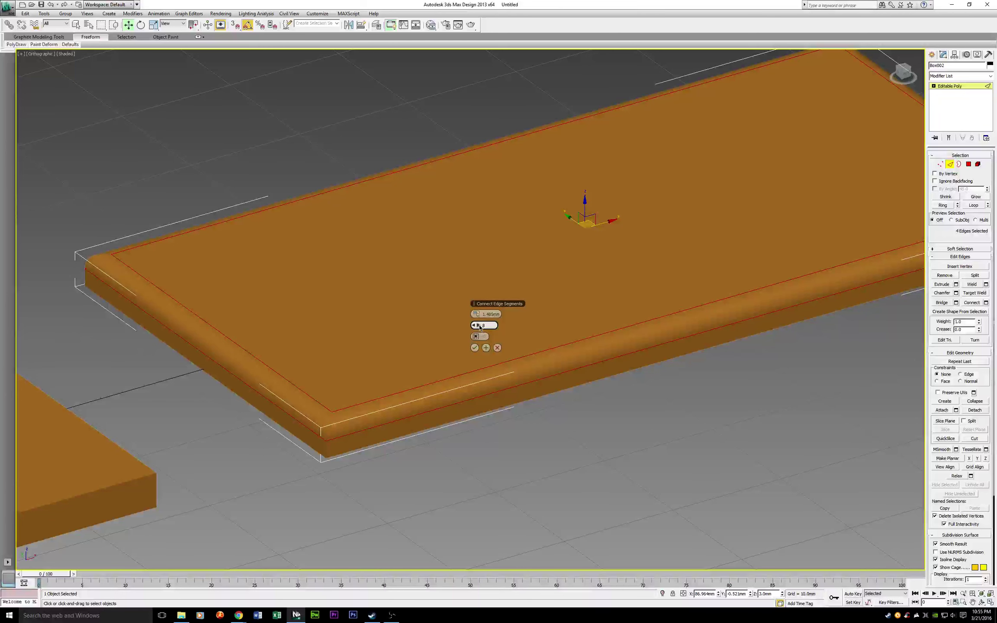
drag(480, 327, 452, 328)
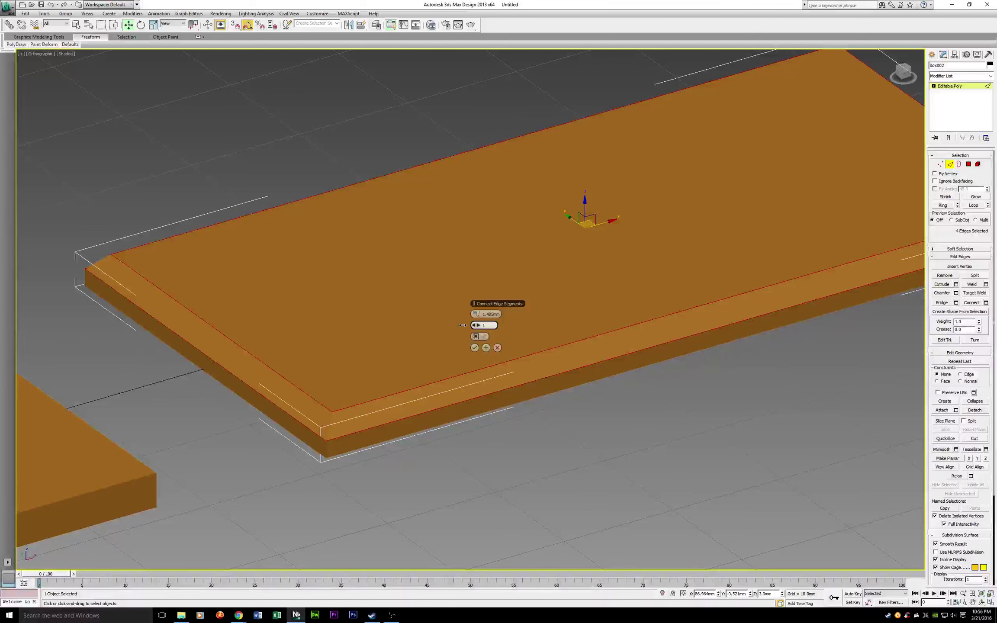
drag(463, 325, 482, 320)
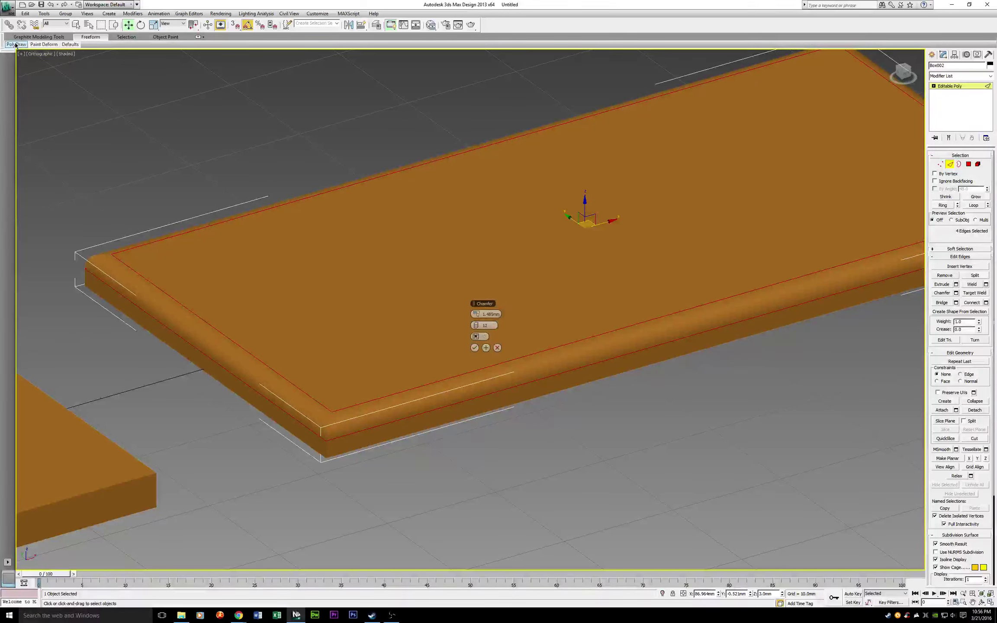
Show viewport statistics for total plus selection, with triangle and edge counts enabled alongside polygons, vertices and frames per second
mouse_move(17, 44)
click(21, 54)
click(57, 144)
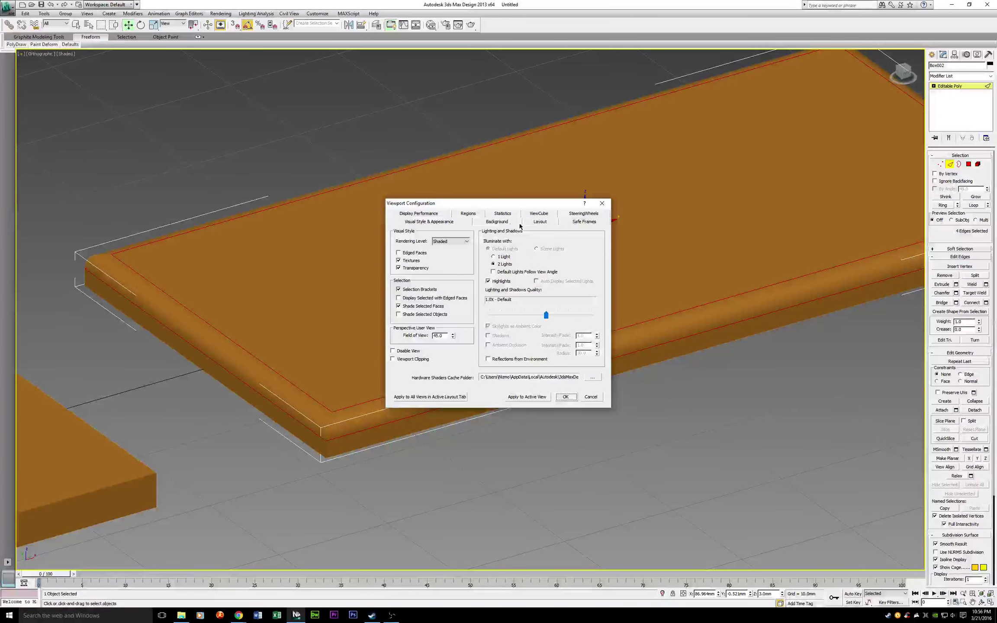
click(502, 214)
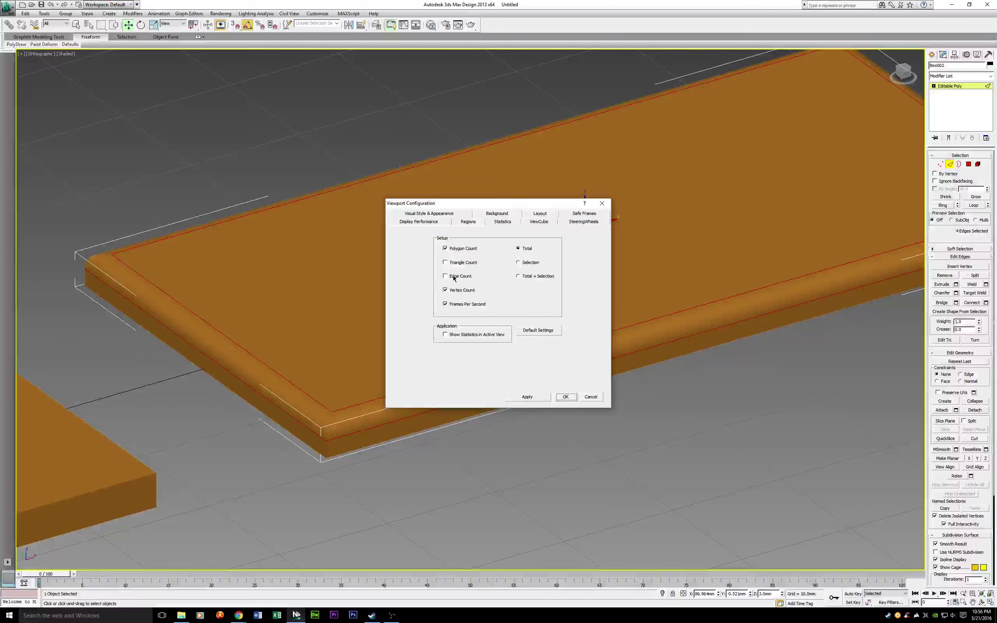
click(535, 278)
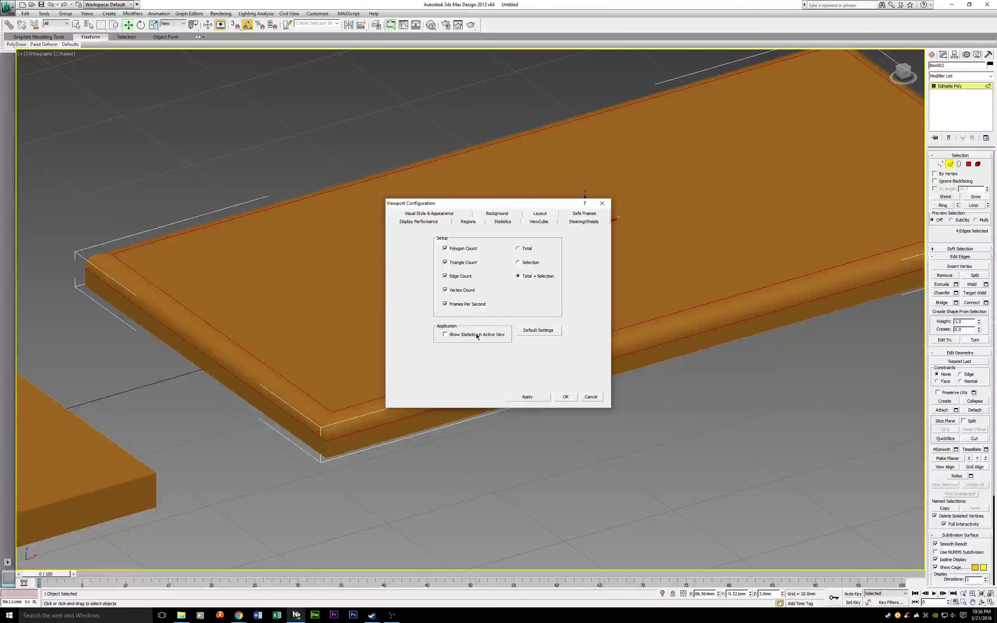
click(564, 397)
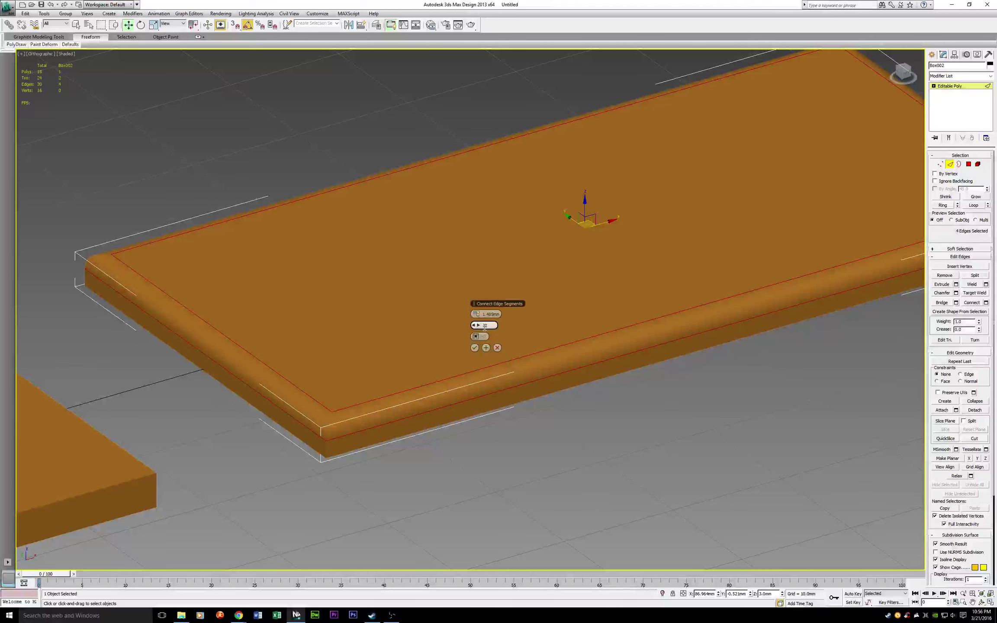
Readjust the segment count, apply the chamfer to the cloned box's top edges, and display edged faces in the viewport
mouse_move(476, 325)
mouse_down()
mouse_move(451, 326)
mouse_move(472, 324)
mouse_up()
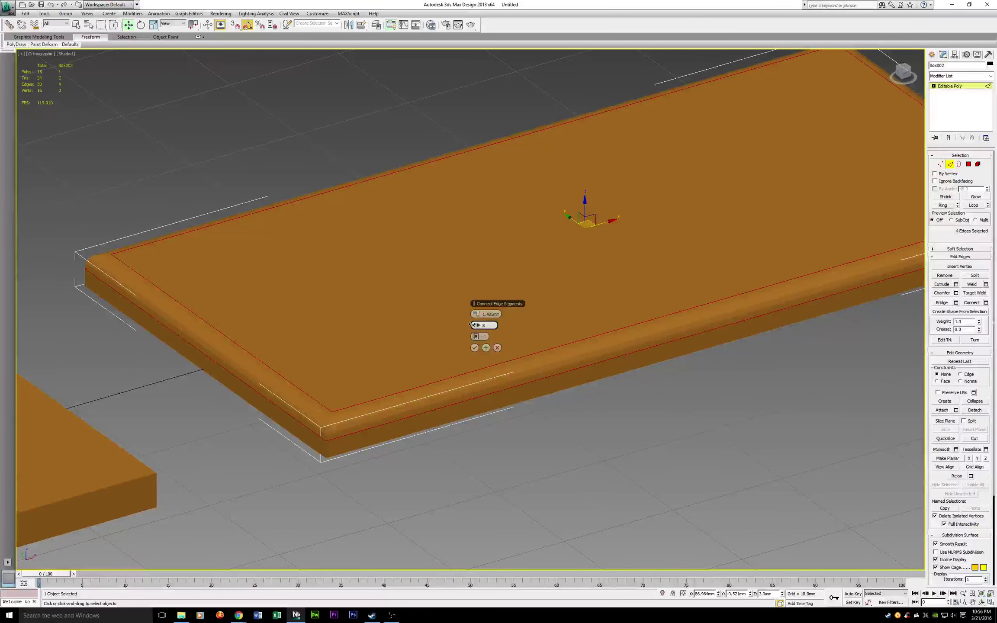
click(474, 348)
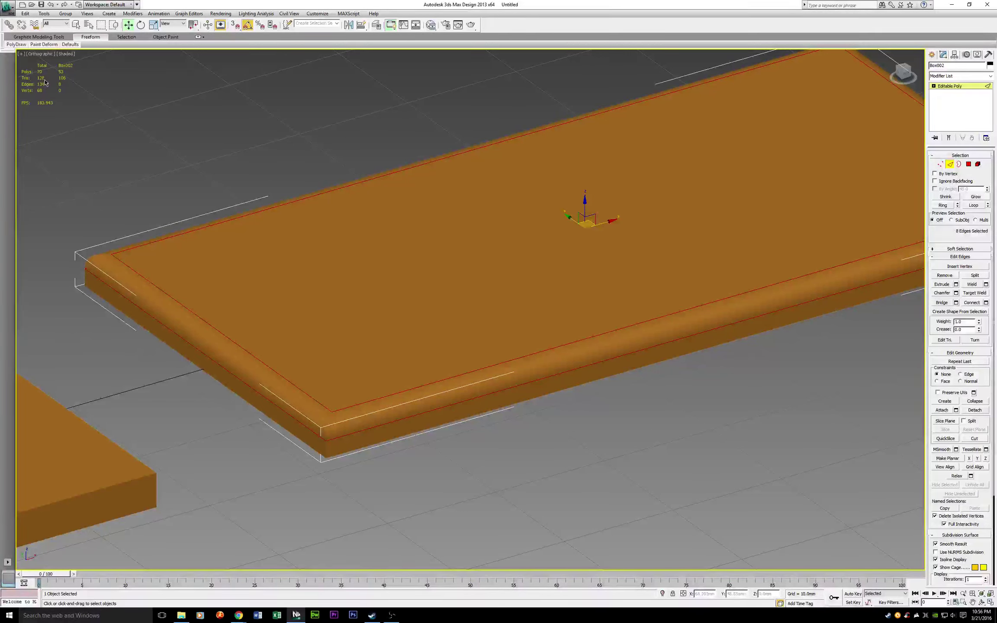
click(63, 54)
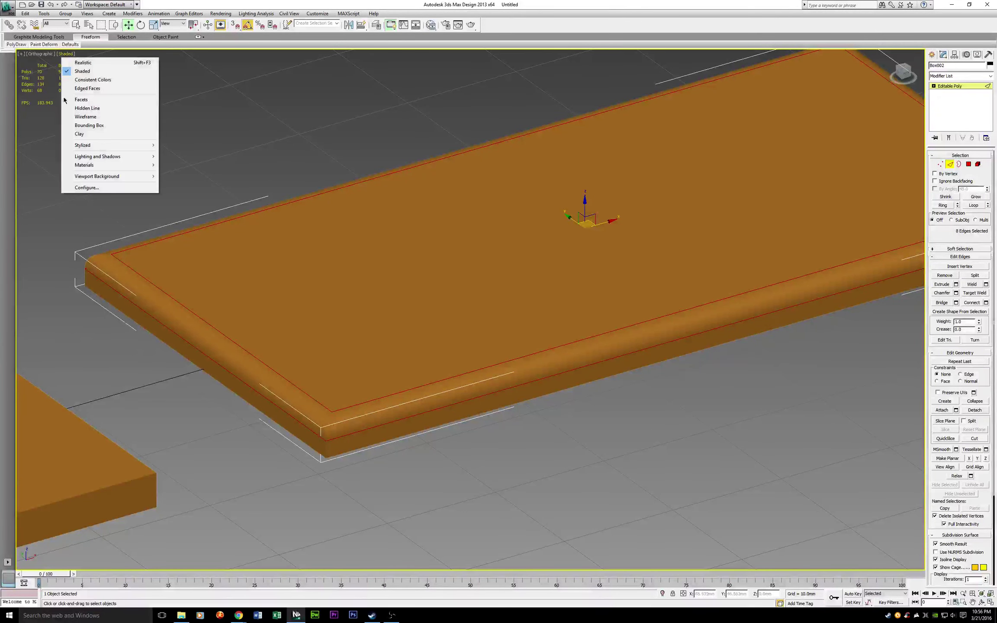
click(87, 88)
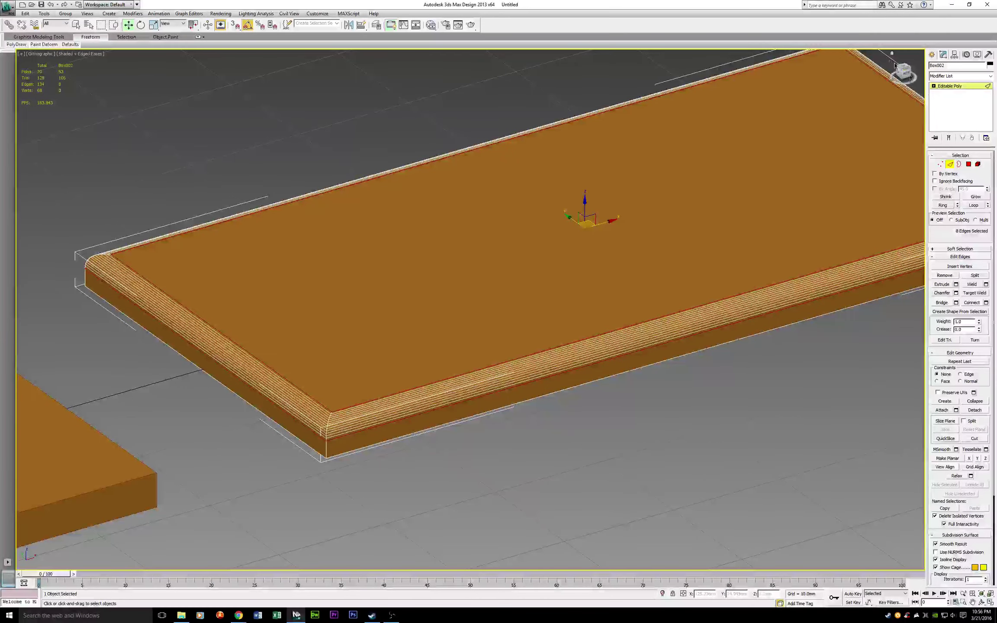
Examine the segment lines of the chamfer along the edges and corners of the cloned box
drag(902, 71, 877, 75)
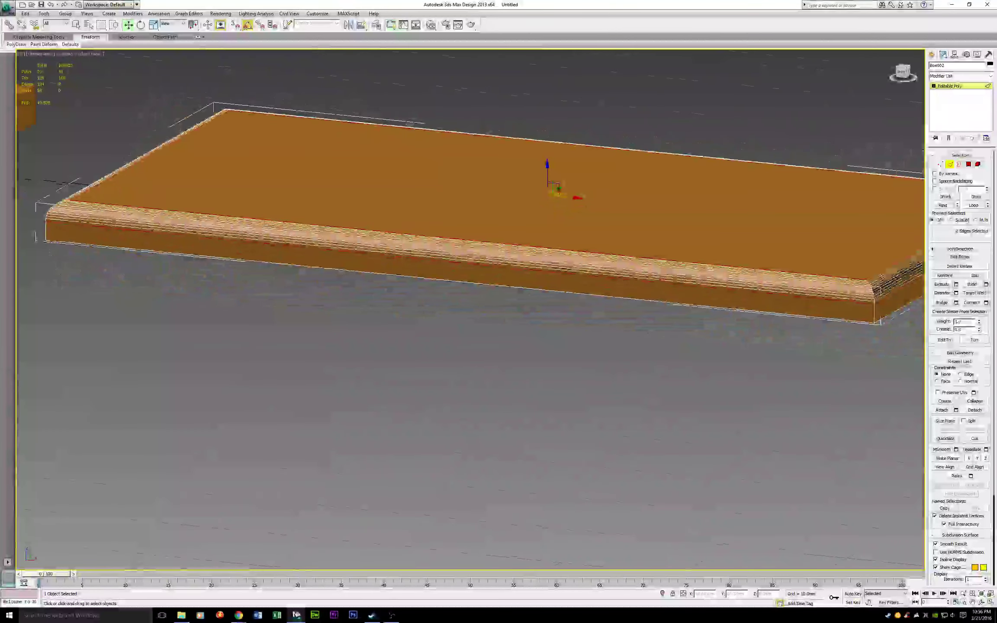
middle_drag(427, 202, 449, 254)
scroll(152, 186, up, 3)
middle_drag(140, 167, 476, 331)
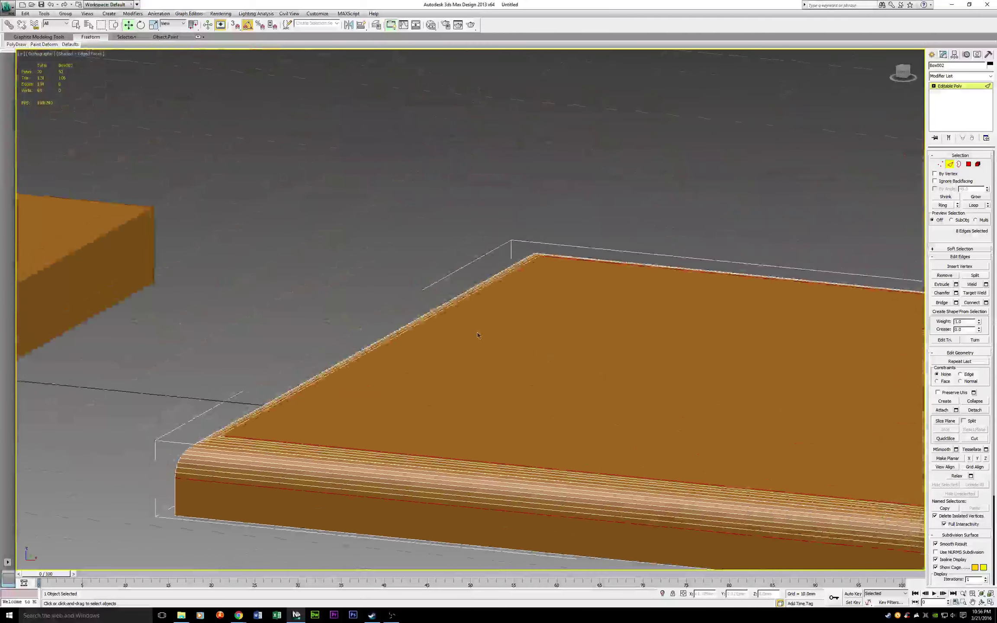
scroll(480, 326, up, 5)
middle_drag(569, 214, 375, 322)
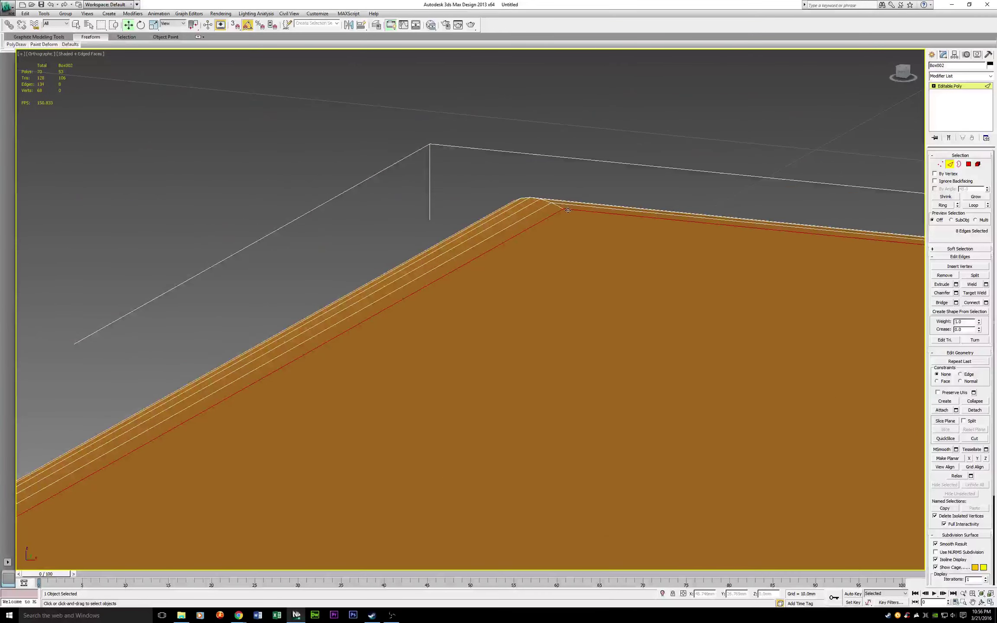
middle_drag(733, 426, 465, 349)
scroll(448, 345, down, 4)
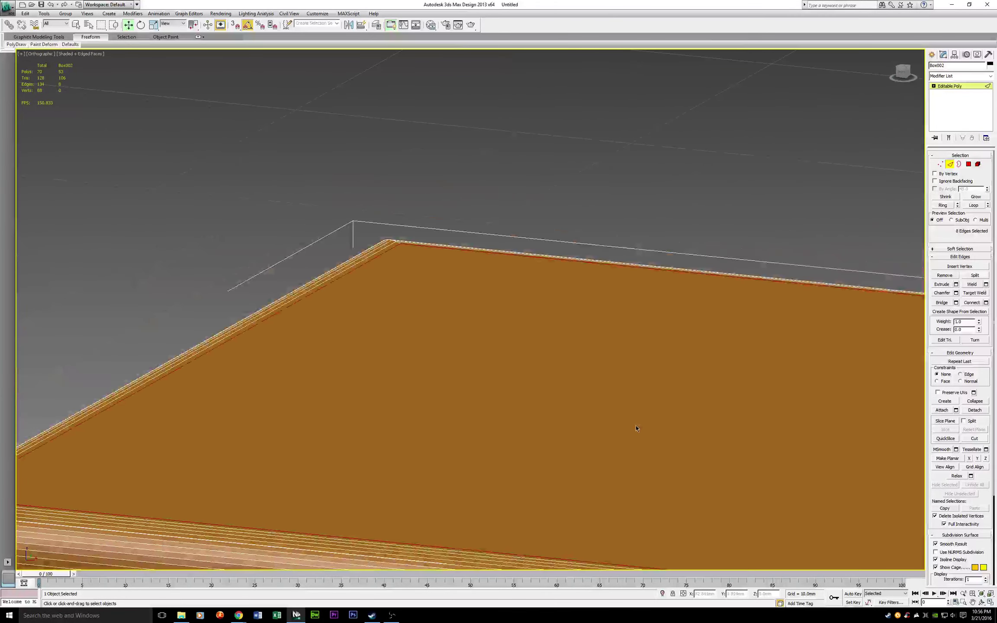
scroll(636, 429, down, 4)
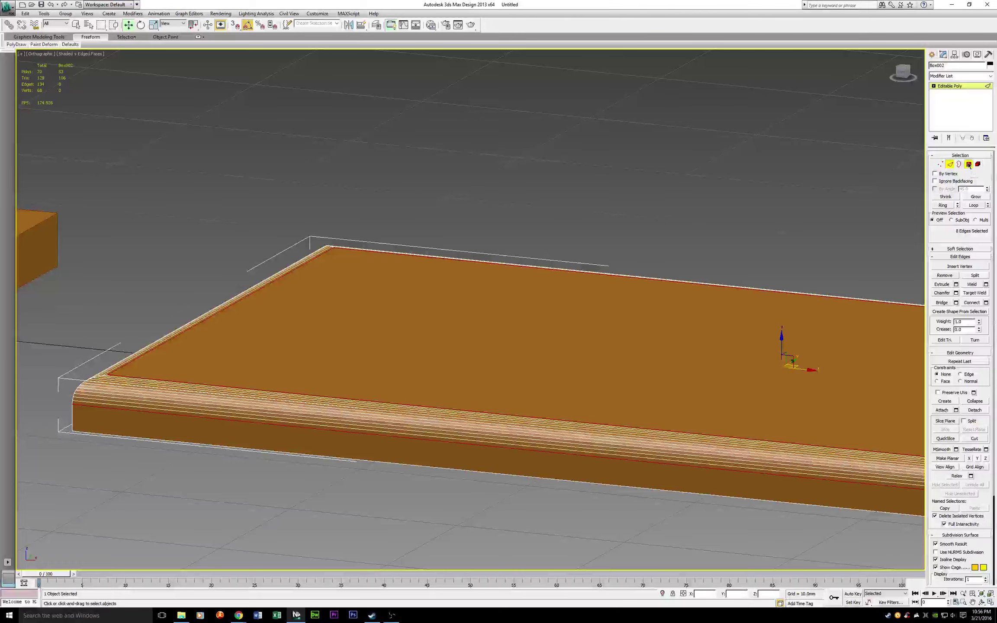
Select the top face of the cloned box at polygon level and lower it about 0.5 mm to form a recess
click(968, 165)
click(696, 213)
click(592, 324)
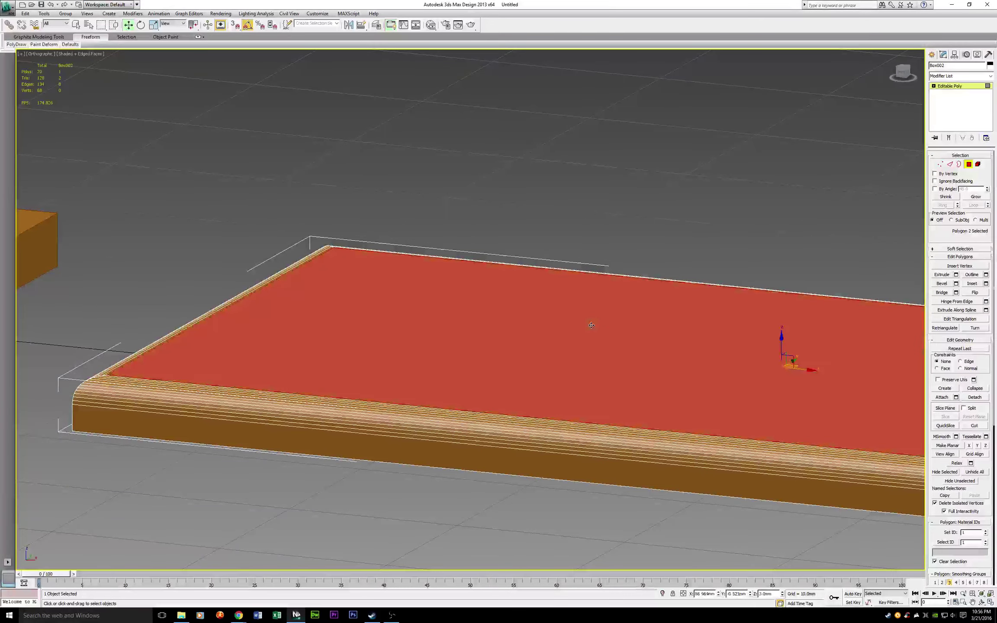
middle_drag(728, 379, 479, 334)
middle_drag(358, 299, 490, 329)
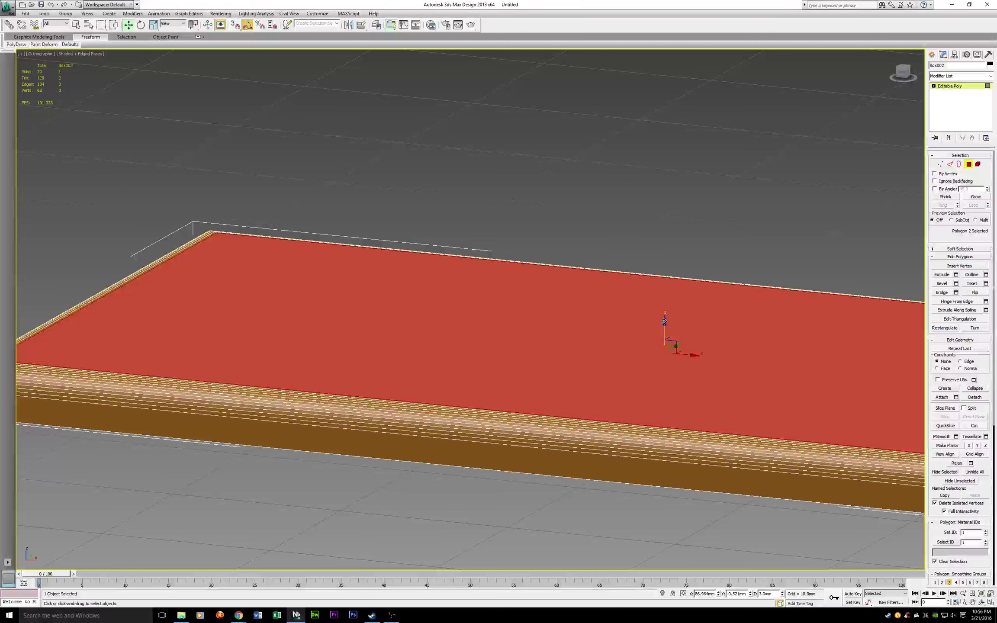
drag(665, 322, 665, 331)
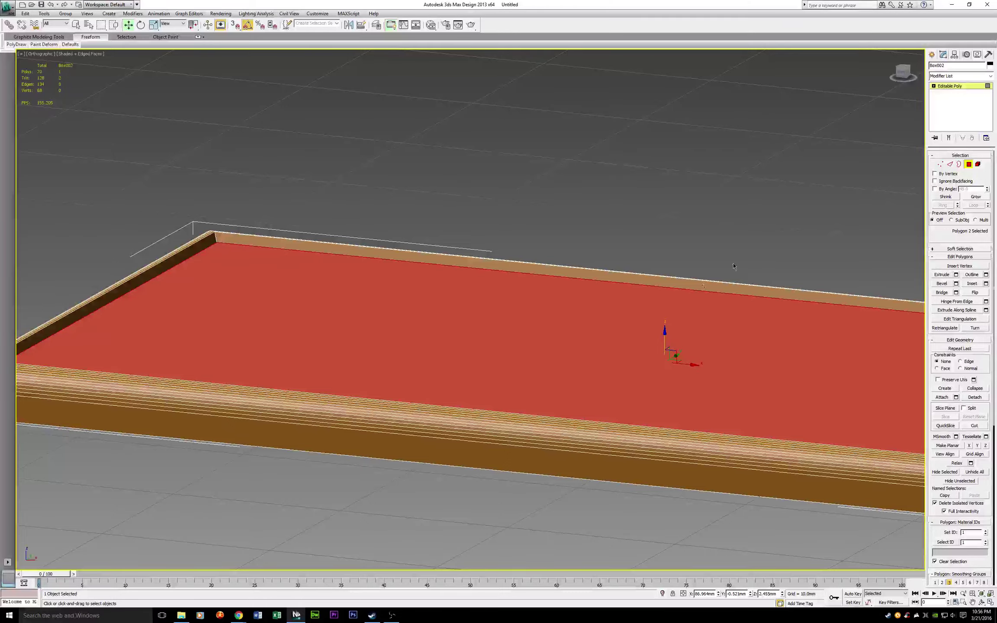
Select one long and the adjoining short upper rim edge of the recess at edge level
drag(906, 72, 835, 103)
middle_drag(216, 327, 298, 318)
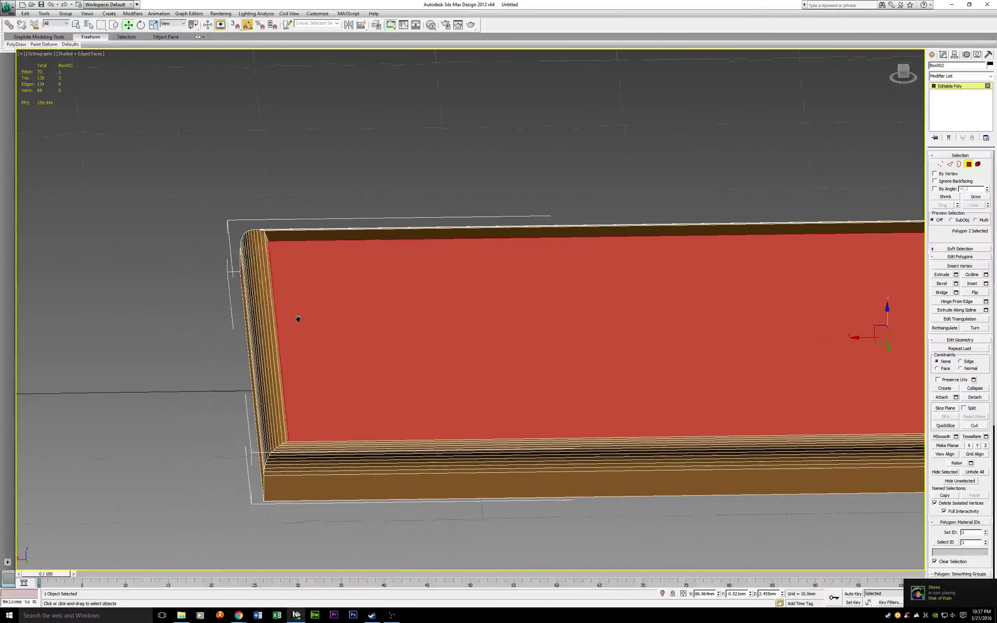
scroll(298, 314, up, 5)
middle_drag(208, 205, 569, 347)
scroll(343, 321, up, 2)
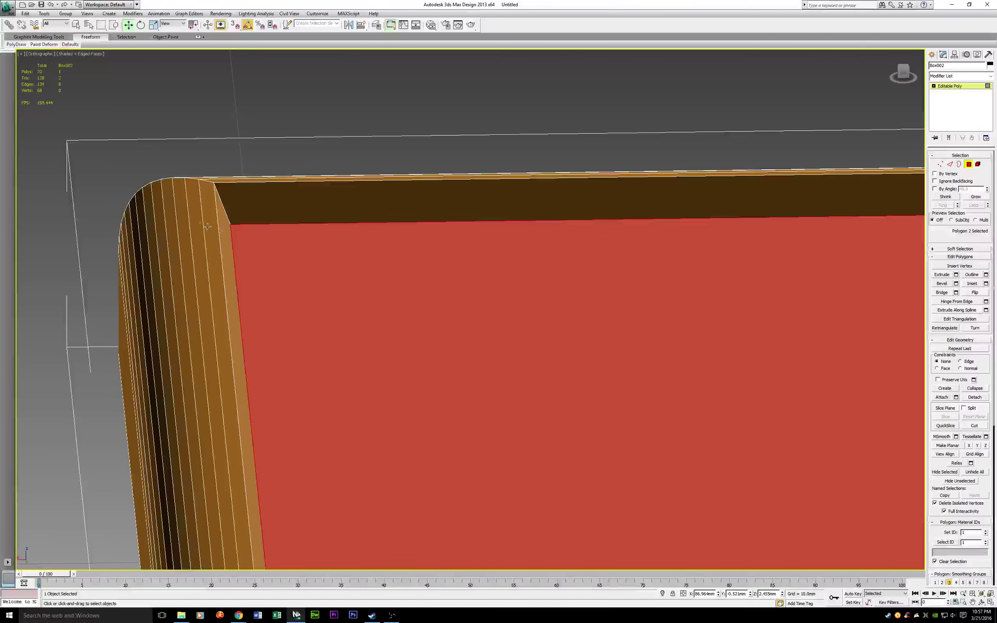
click(967, 165)
click(958, 165)
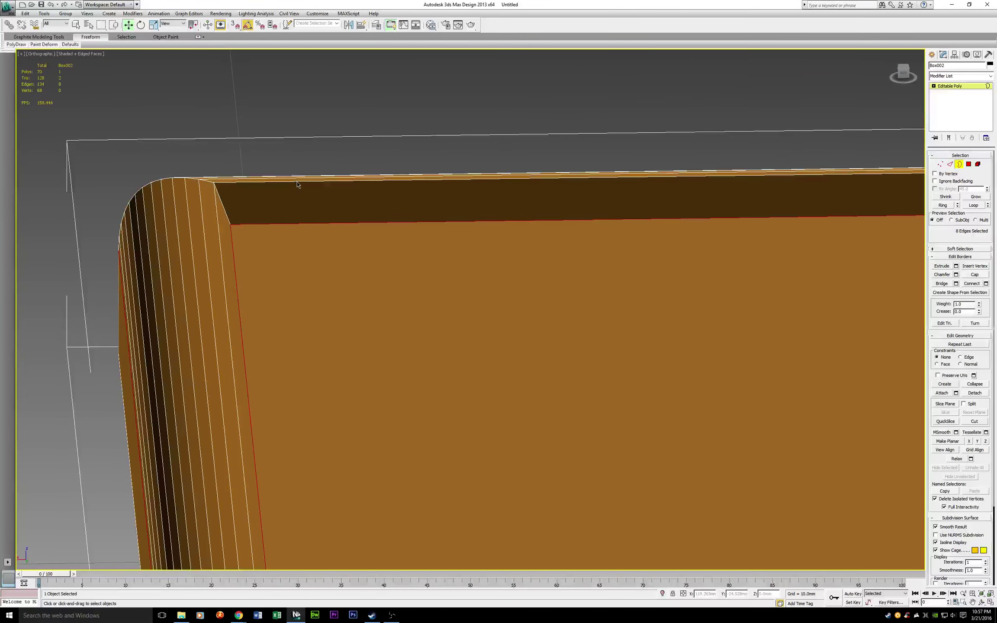
key(2)
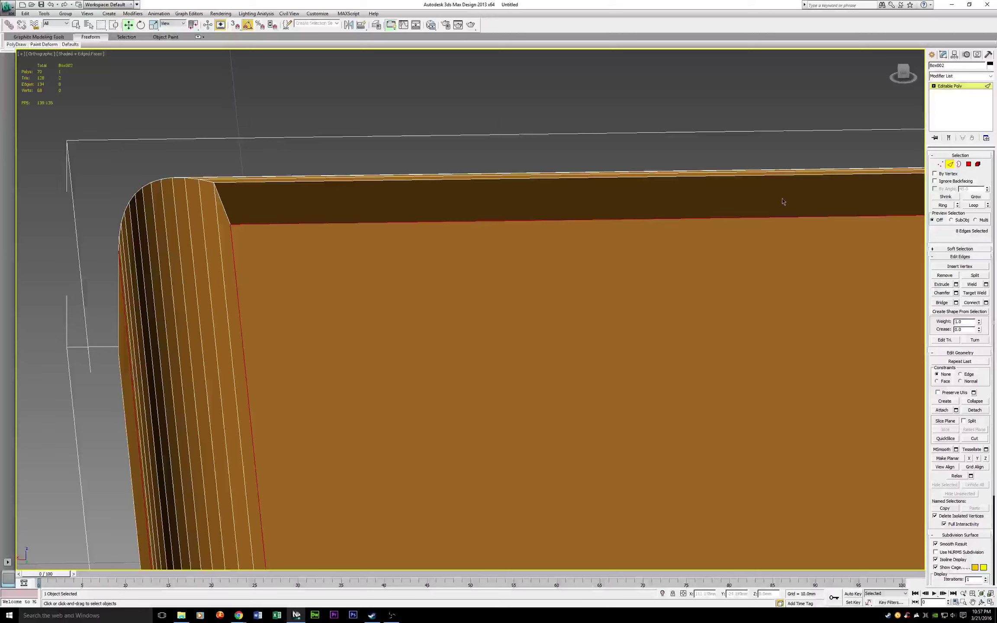
click(465, 181)
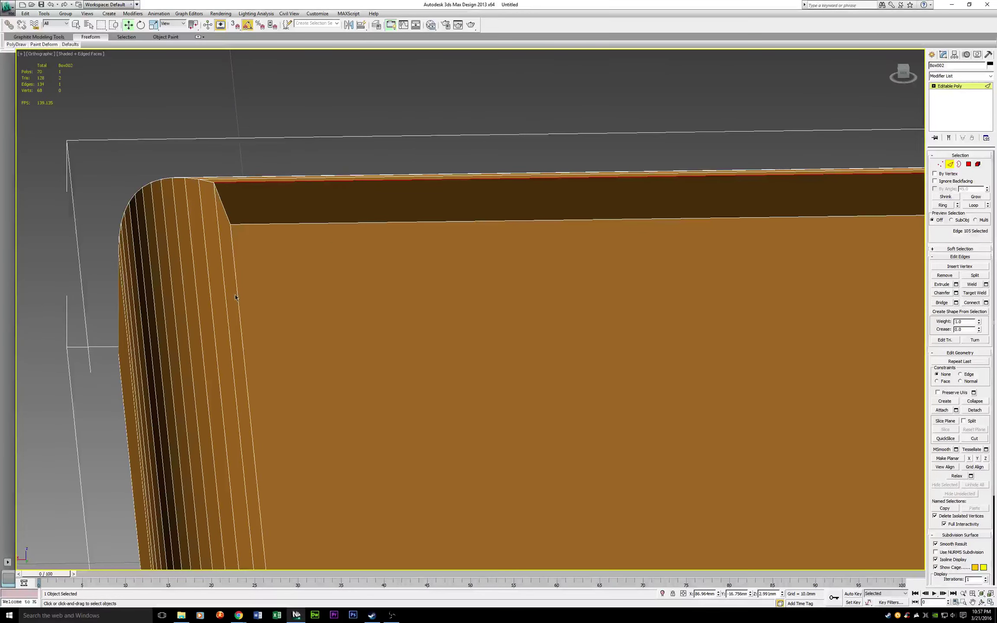
ctrl+click(224, 283)
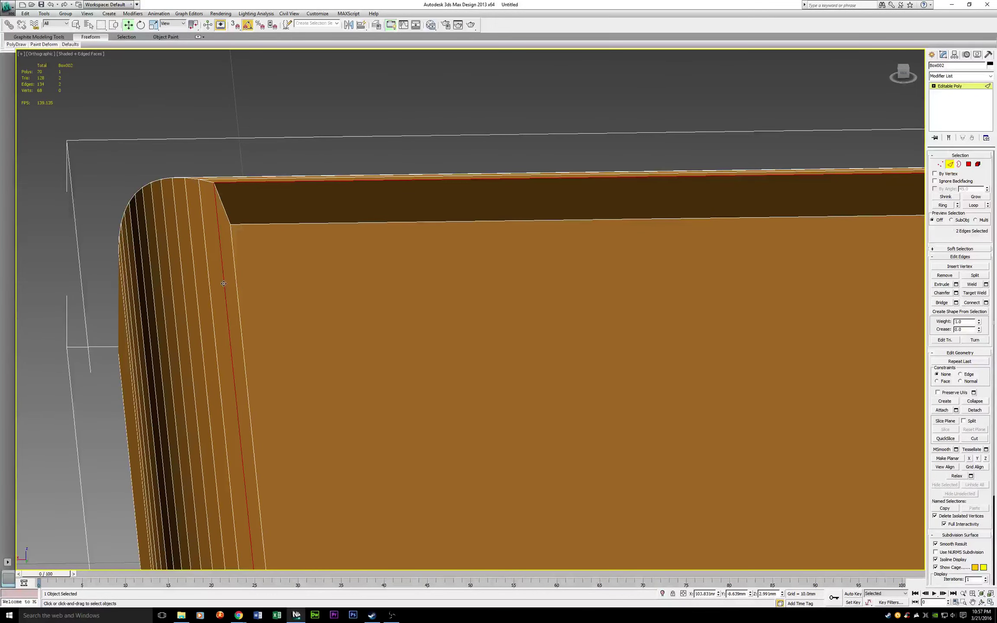
Add the opposite short and the remaining long upper rim edges of the recess to the edge selection
scroll(452, 314, up, 5)
scroll(451, 314, down, 5)
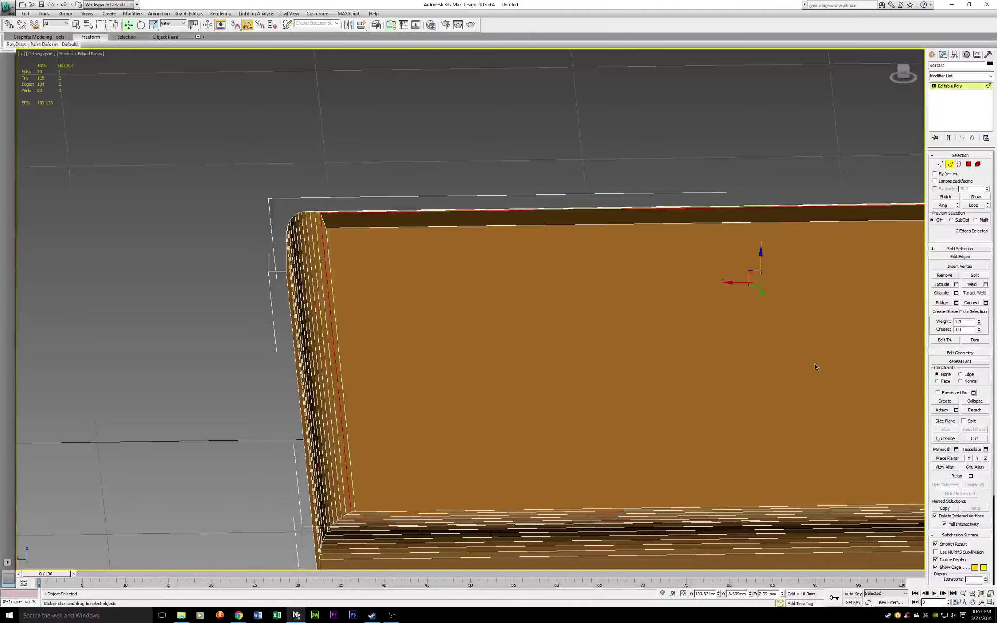
middle_drag(908, 368, 78, 287)
middle_drag(505, 261, 289, 257)
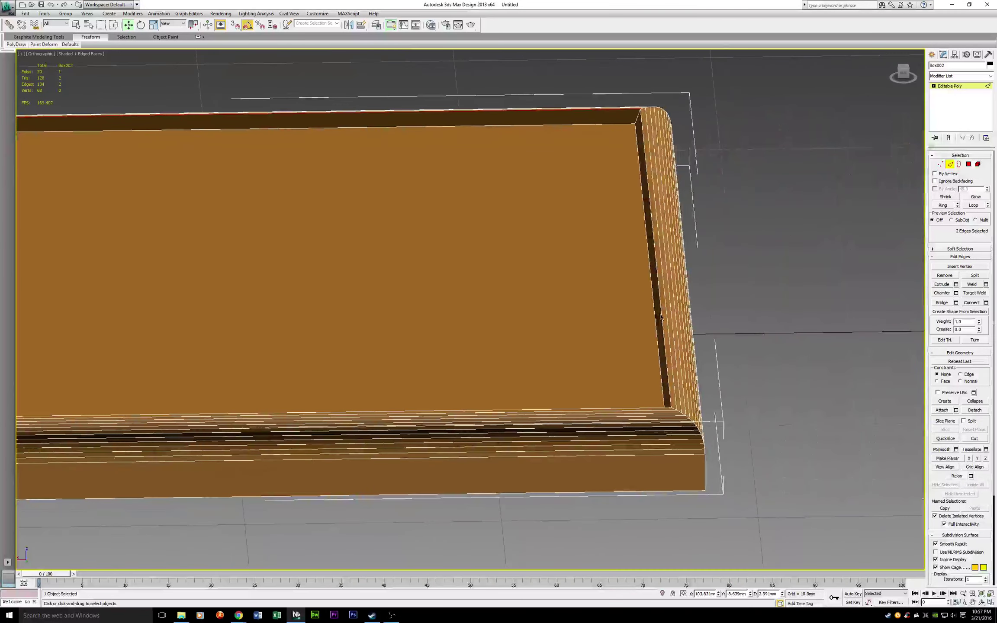
scroll(659, 277, up, 3)
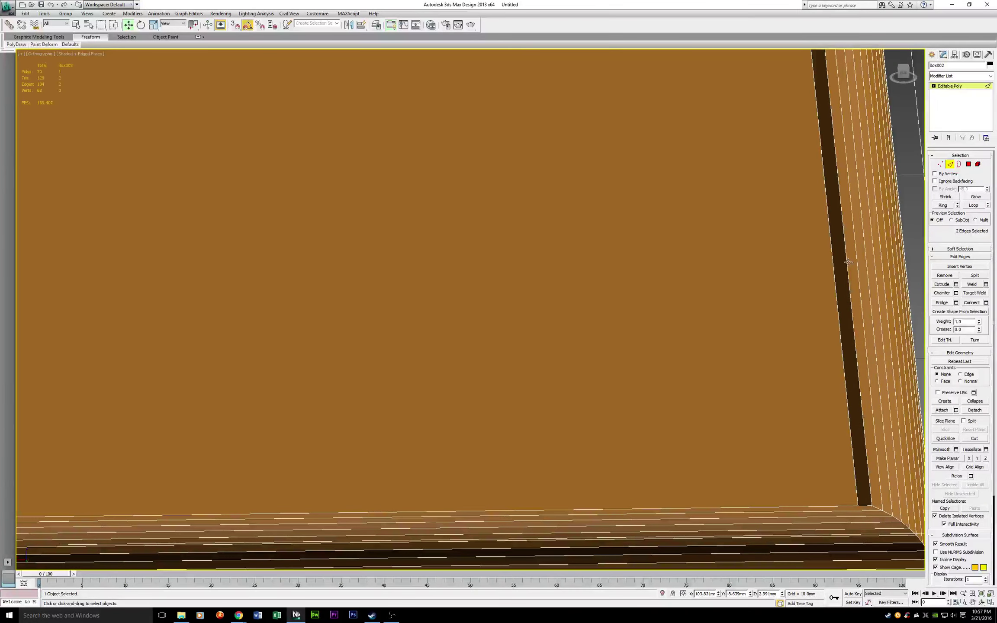
scroll(843, 265, down, 5)
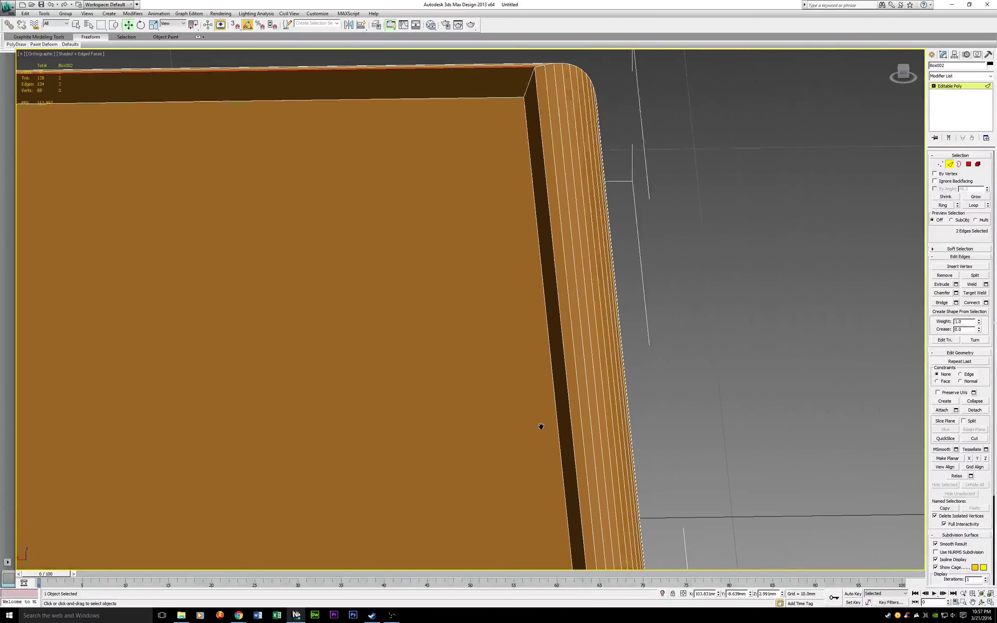
ctrl+click(540, 133)
middle_drag(467, 513, 510, 322)
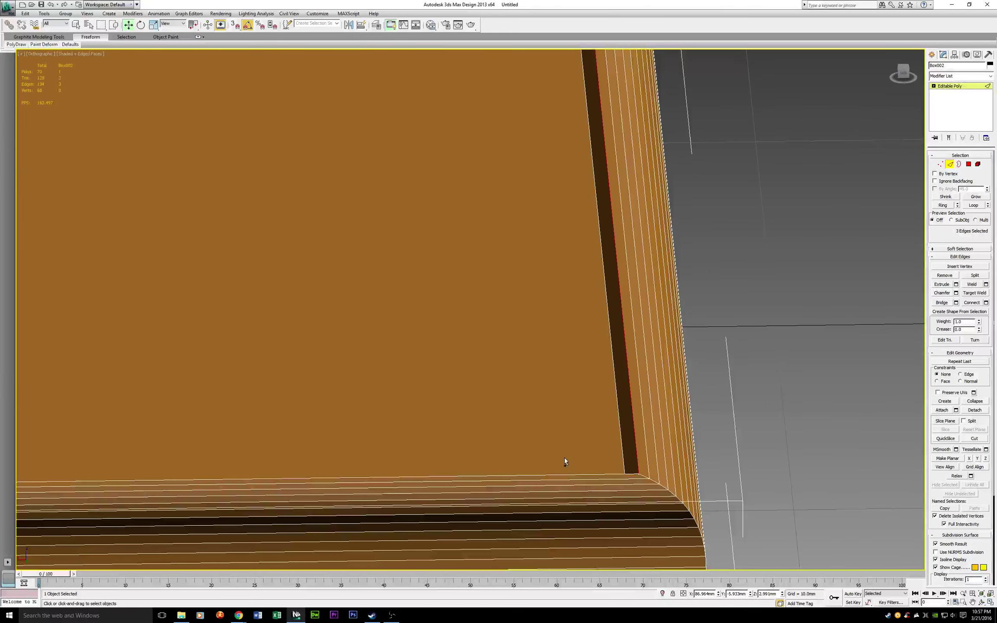
ctrl+click(576, 474)
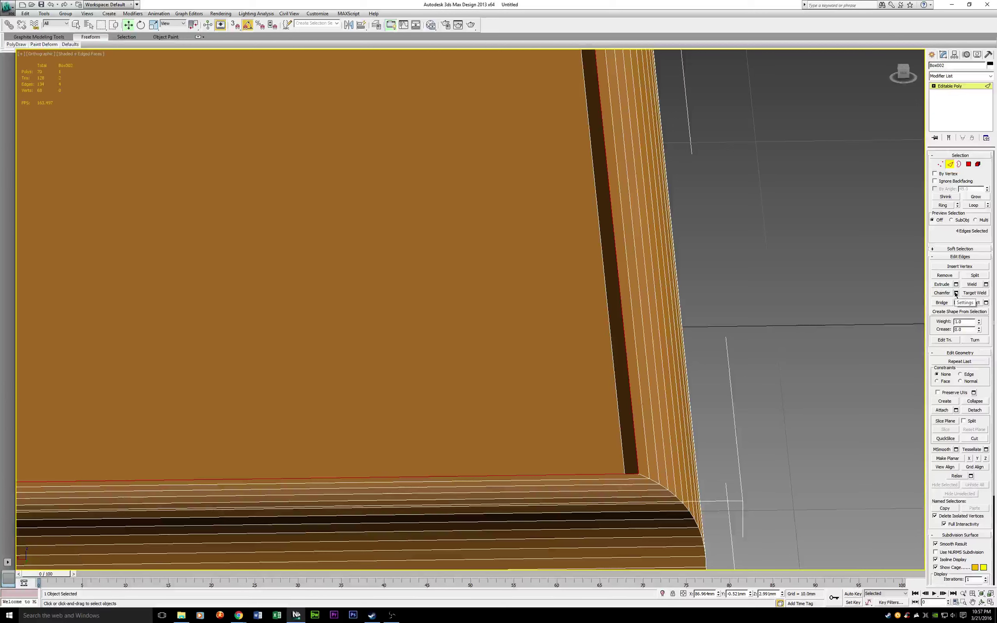
Chamfer the four selected recess rim edges of the cloned box using 6 connect edge segments
click(986, 303)
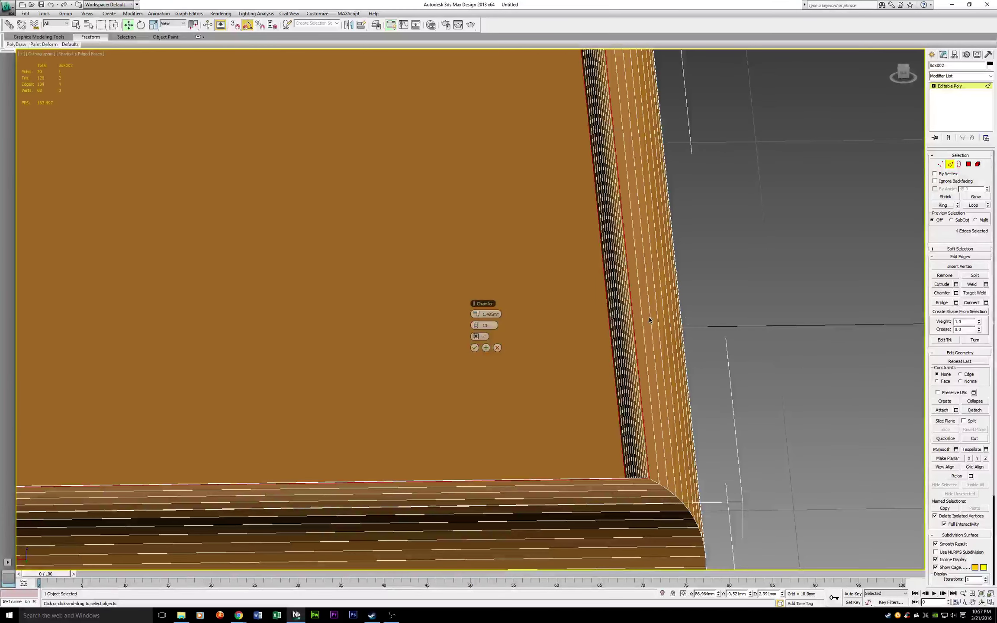
mouse_move(481, 327)
mouse_down()
mouse_move(430, 327)
mouse_move(463, 327)
mouse_up()
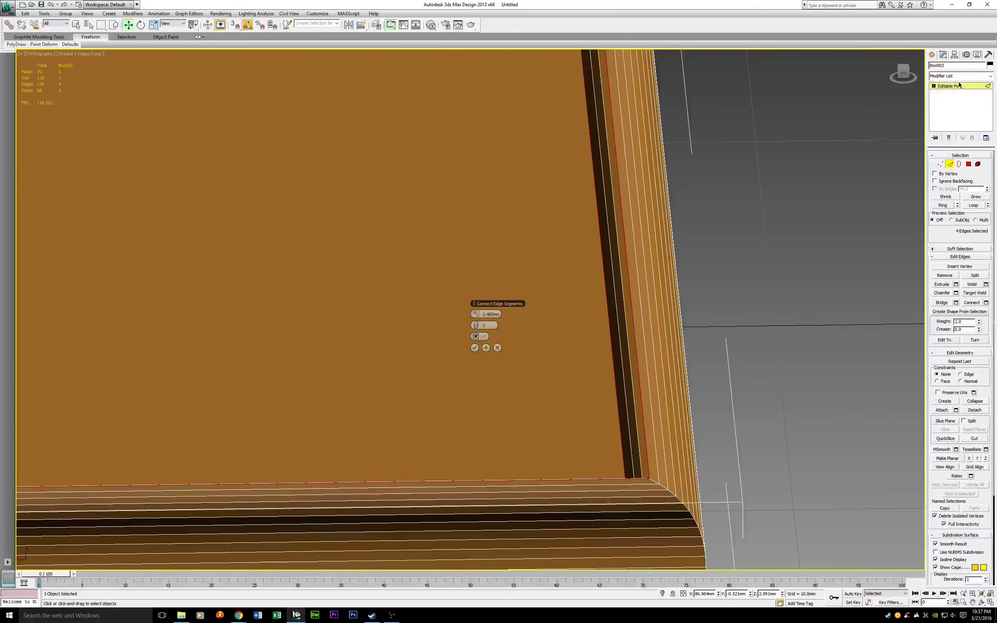
click(890, 79)
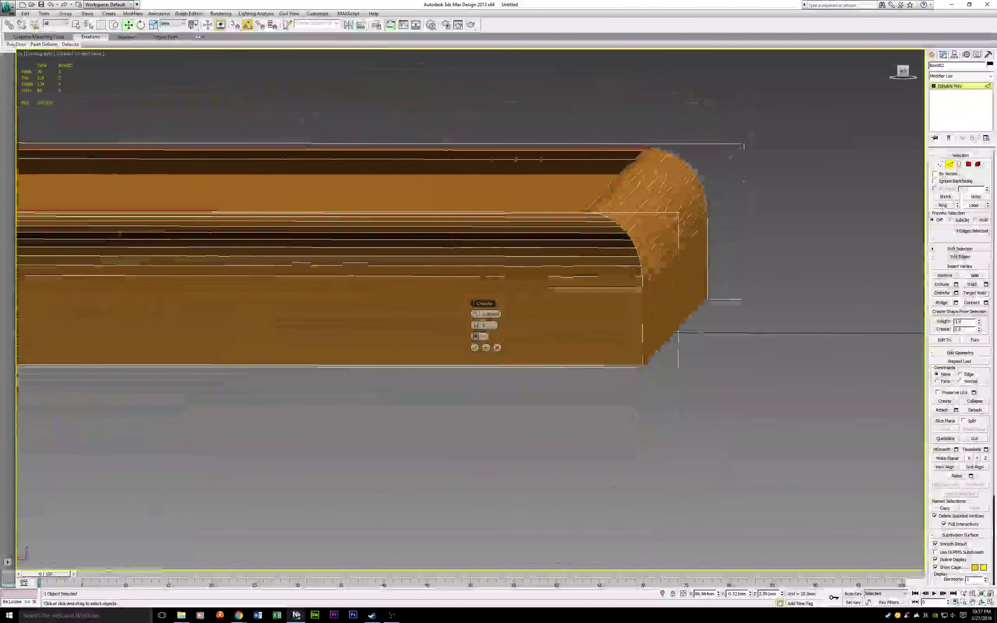
mouse_move(893, 75)
mouse_down()
mouse_move(903, 105)
mouse_move(908, 80)
mouse_up()
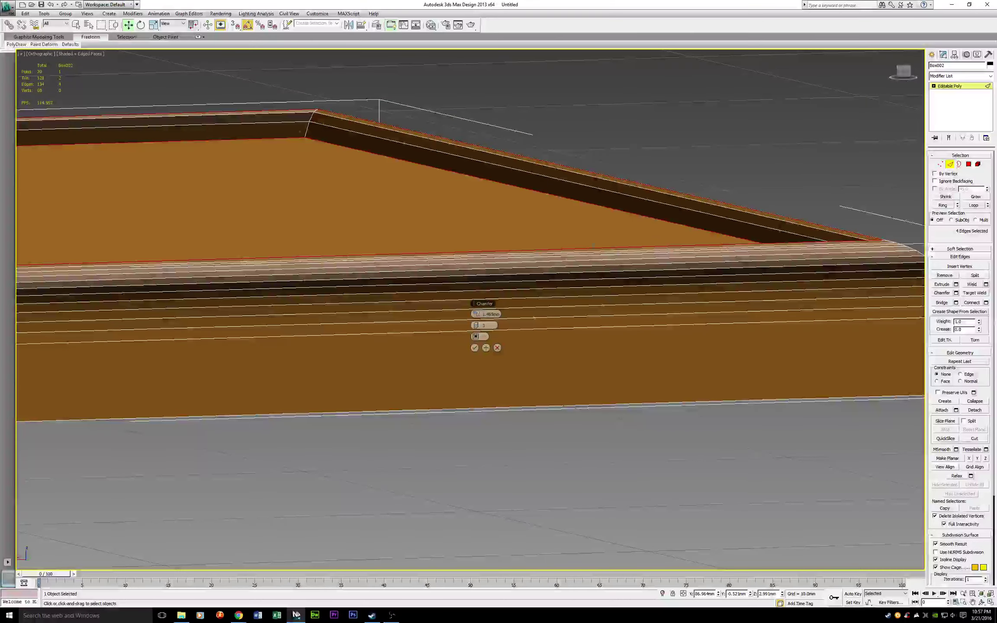
click(479, 325)
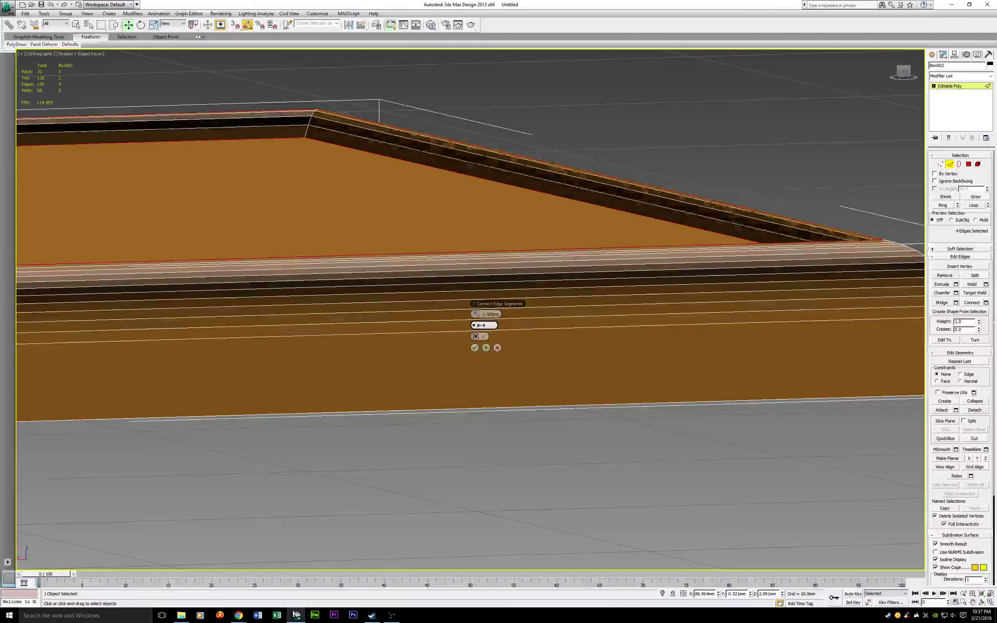
drag(480, 325, 484, 325)
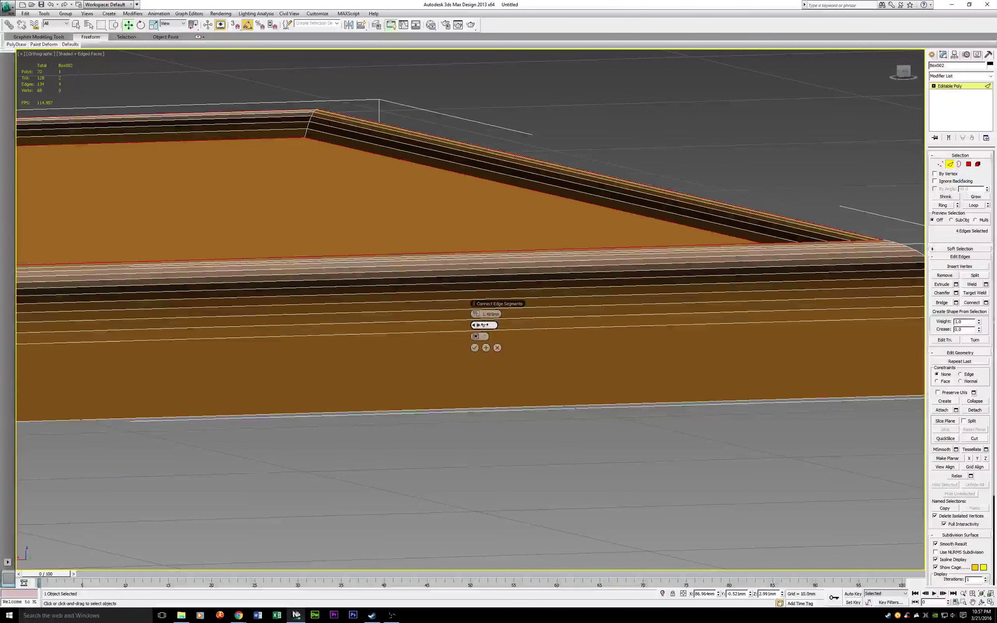
mouse_move(903, 72)
mouse_down()
mouse_move(865, 74)
mouse_move(891, 80)
mouse_up()
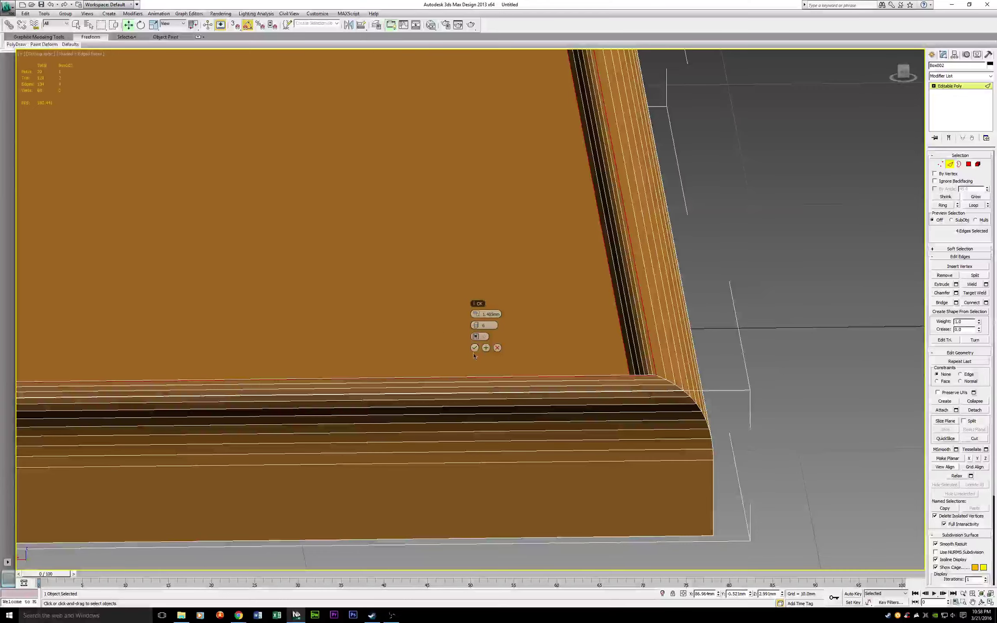
middle_drag(414, 322, 777, 310)
scroll(572, 307, down, 4)
scroll(572, 307, down, 2)
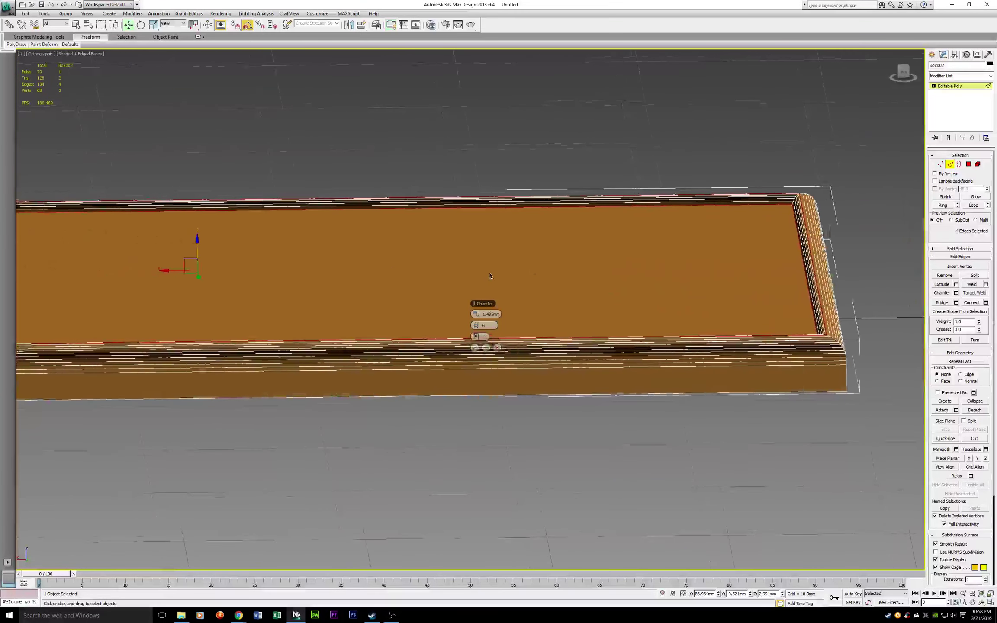
click(475, 347)
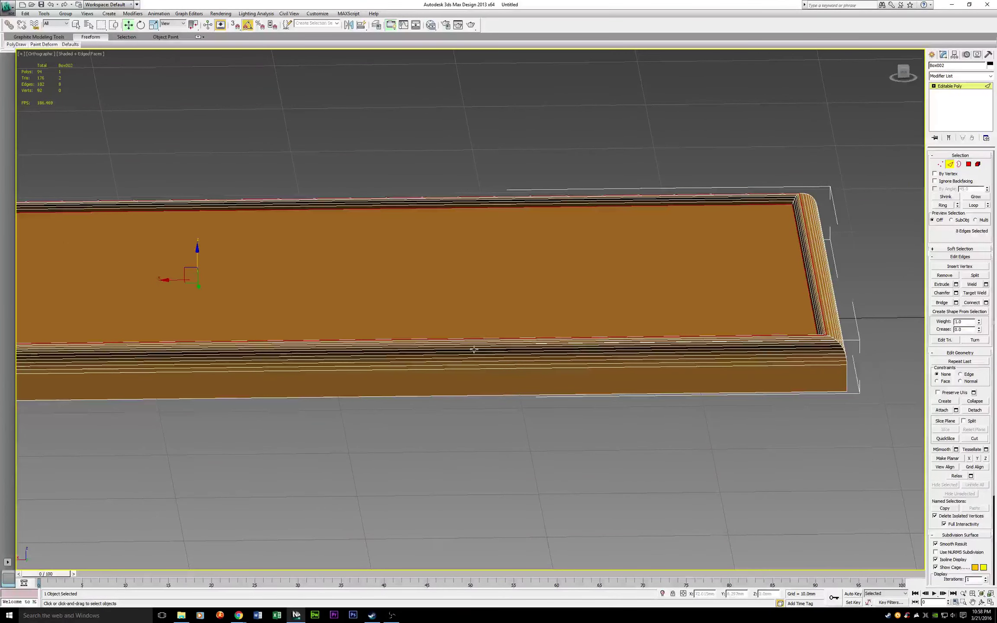
Clear the edge selection on the cloned box and leave edge level
middle_drag(375, 320, 565, 323)
scroll(429, 305, down, 3)
middle_drag(272, 308, 364, 320)
click(429, 305)
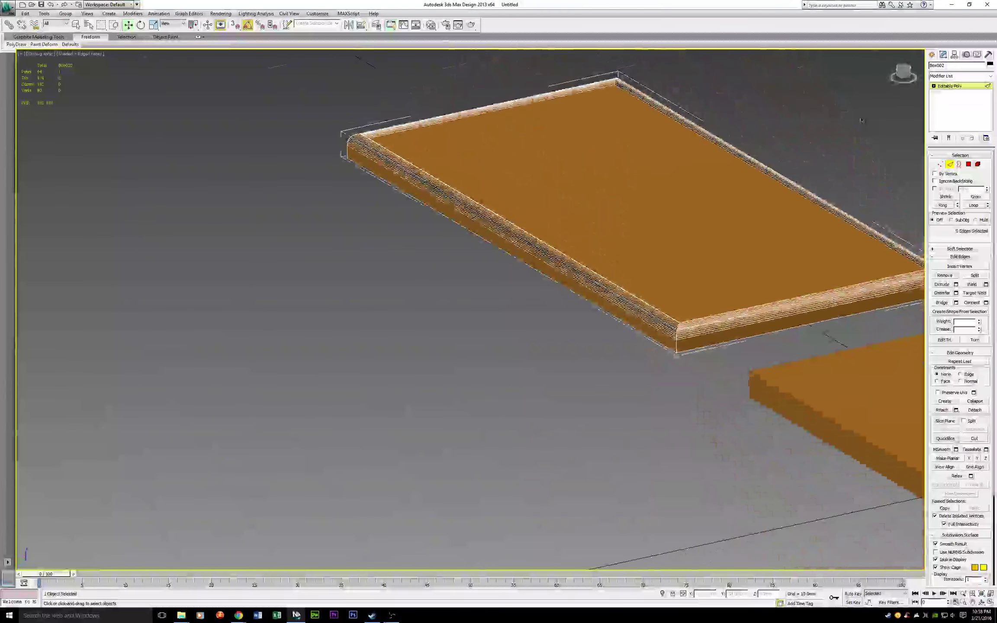
scroll(777, 357, down, 2)
middle_drag(776, 357, 492, 331)
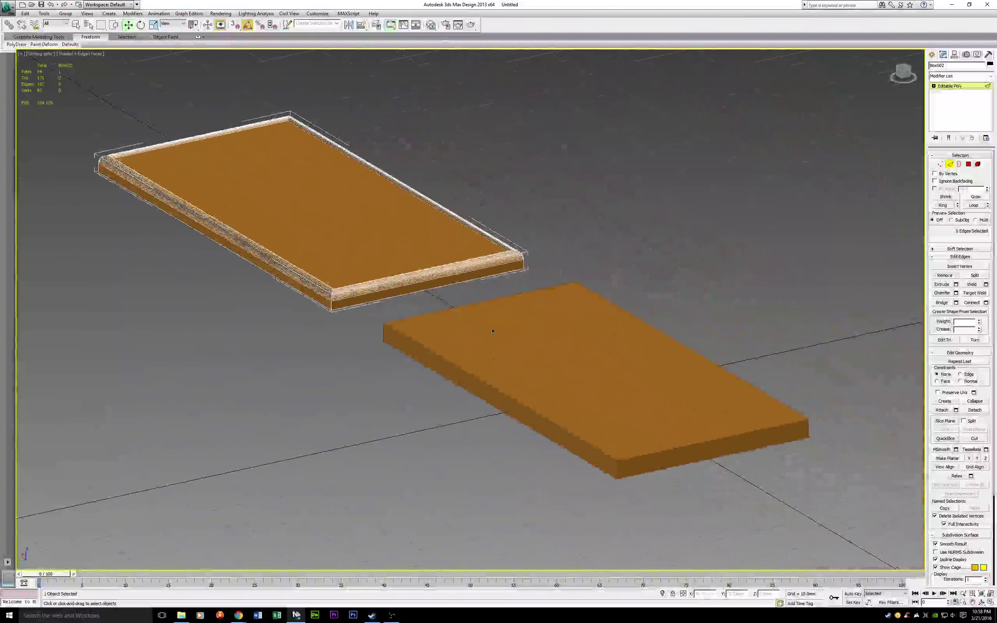
click(949, 164)
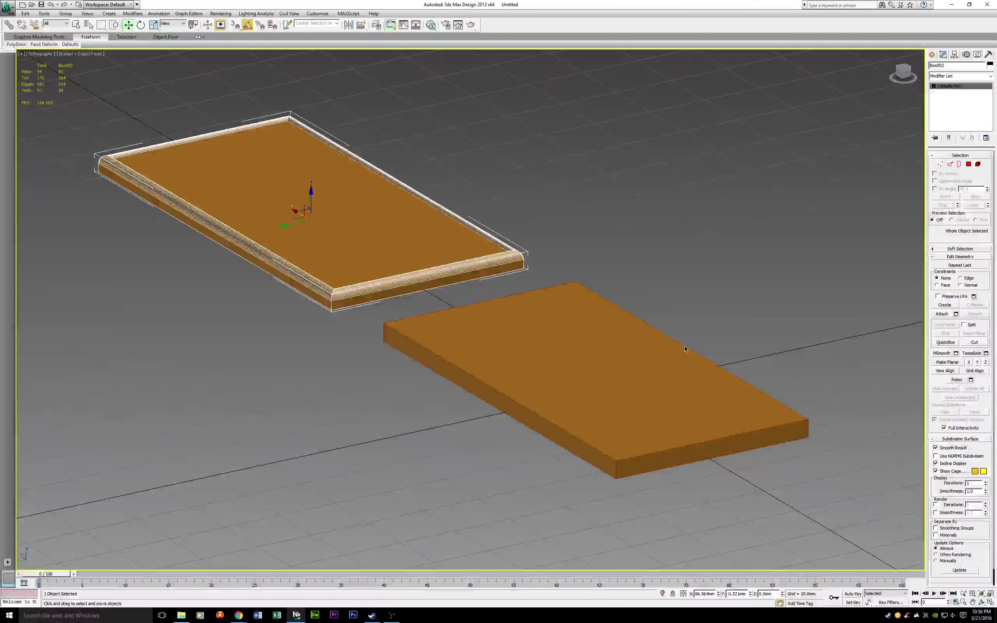
Turn off edged faces in the viewport, deselect the cloned box and hide the grid
scroll(638, 352, up, 3)
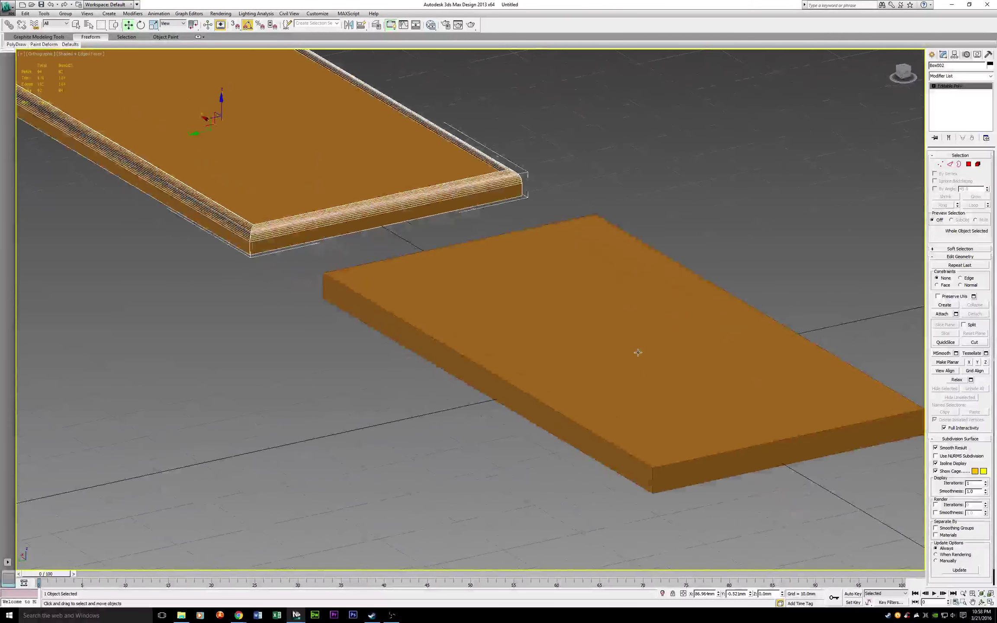
click(71, 59)
click(130, 89)
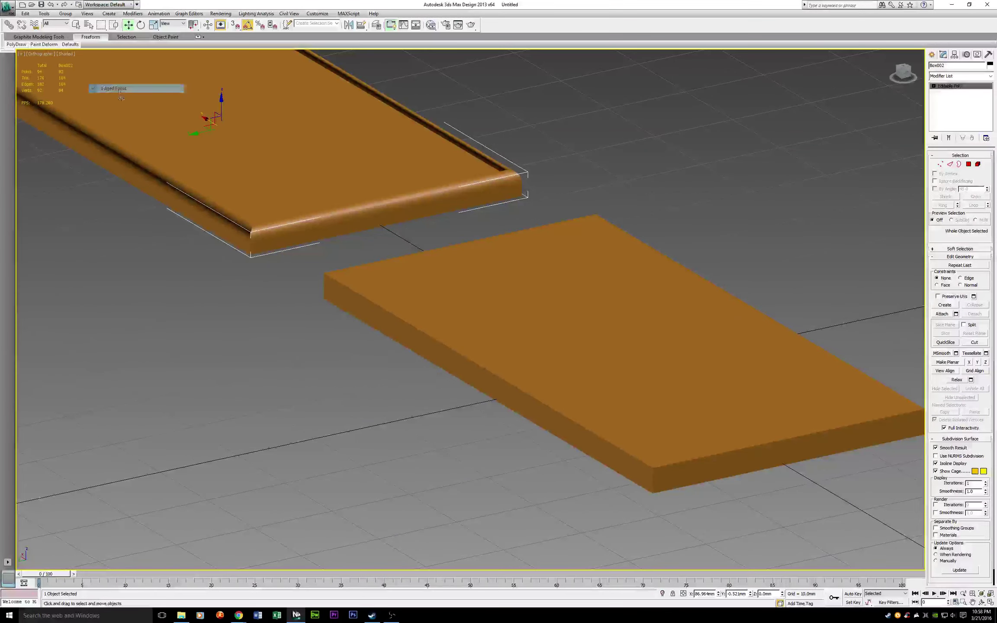
click(698, 198)
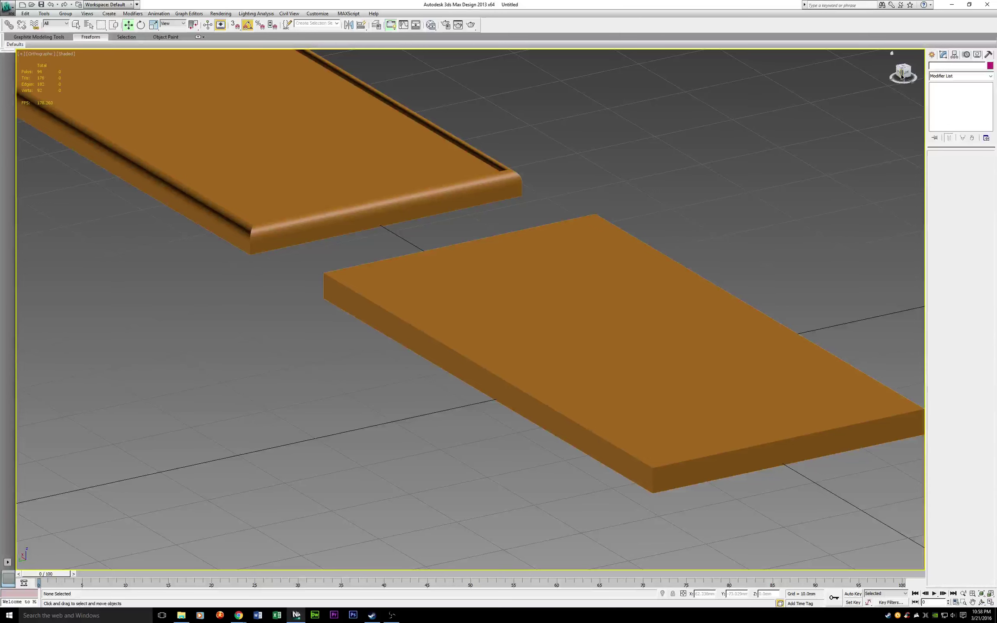
key(g)
Select all polygons of the cloned box at polygon level
drag(903, 75, 959, 76)
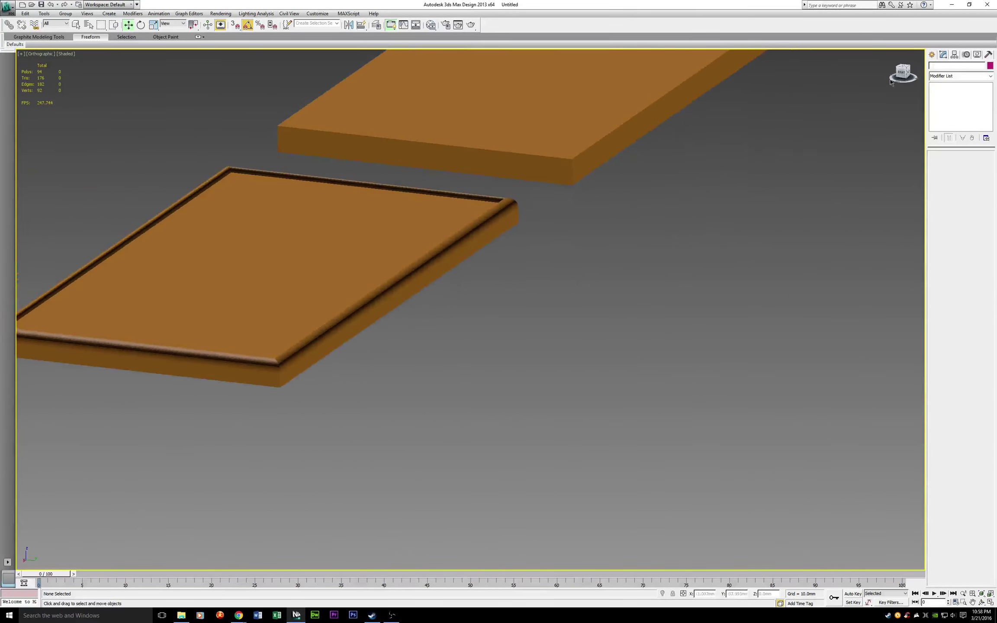
middle_drag(283, 332, 465, 362)
scroll(466, 362, up, 5)
middle_drag(302, 366, 538, 370)
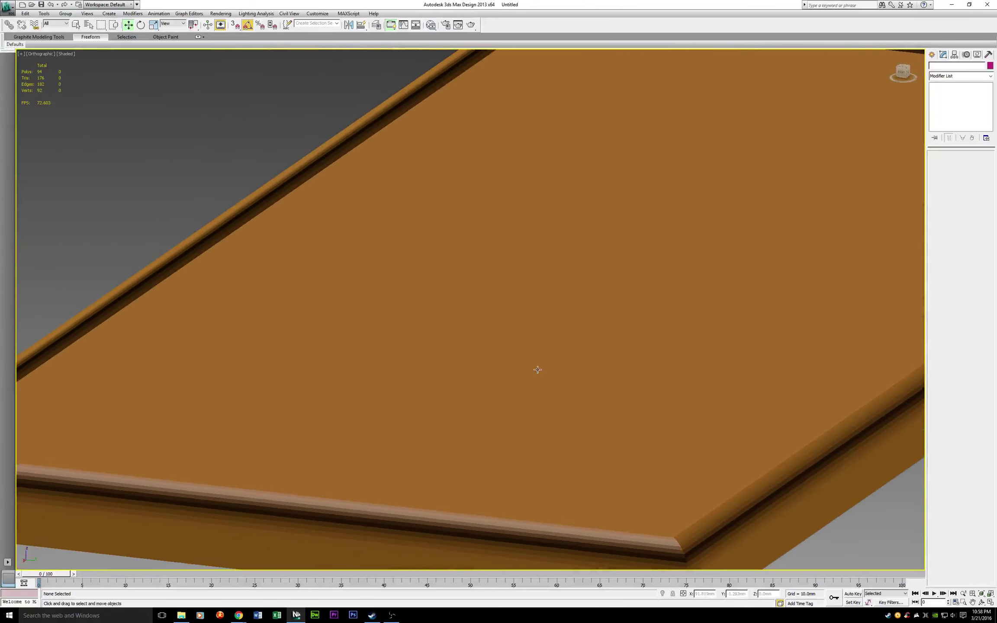
middle_drag(211, 444, 278, 396)
click(462, 494)
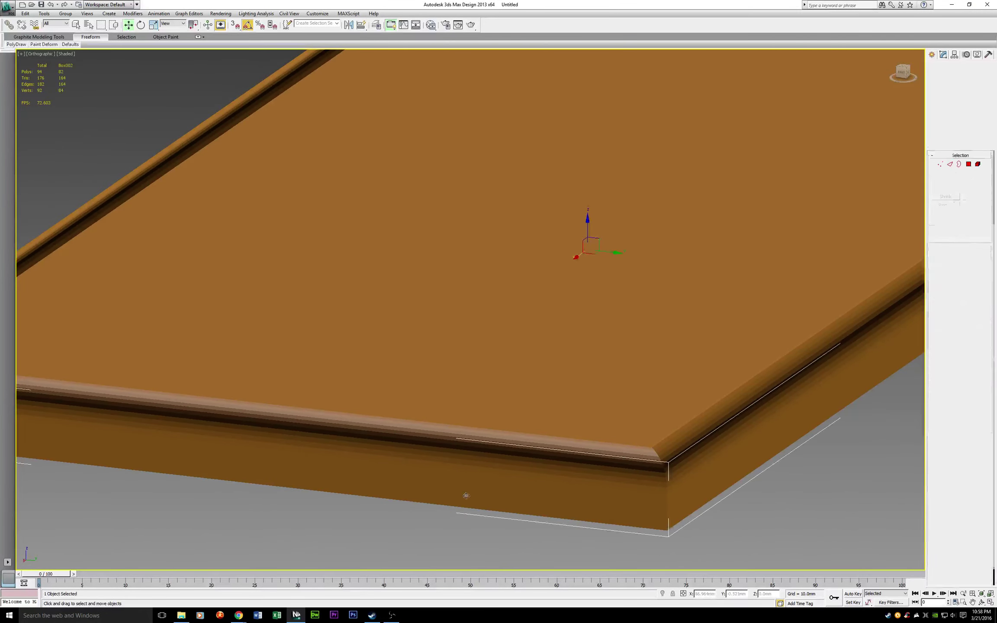
click(969, 165)
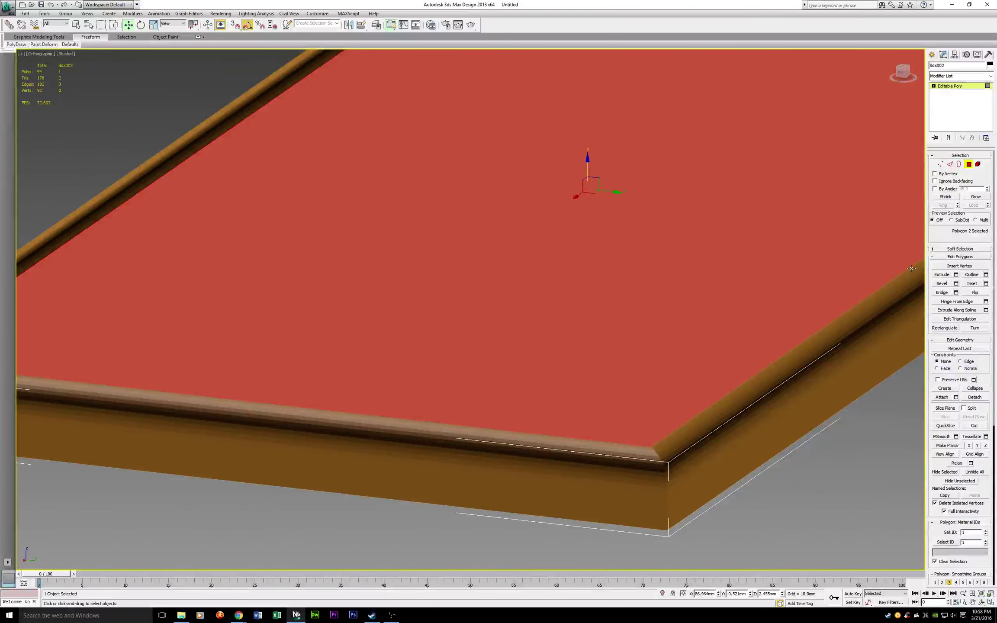
key(ctrl+a)
Clear all smoothing groups of the selected polygons, auto smooth them at a threshold of 45, and deselect the box
scroll(922, 391, down, 3)
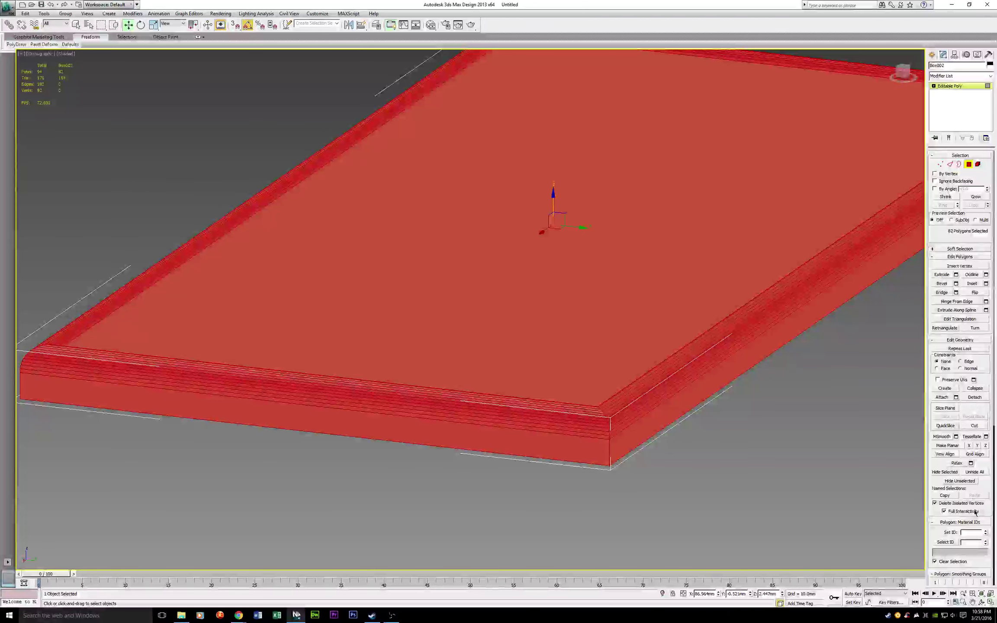
scroll(952, 556, down, 2)
scroll(952, 555, down, 1)
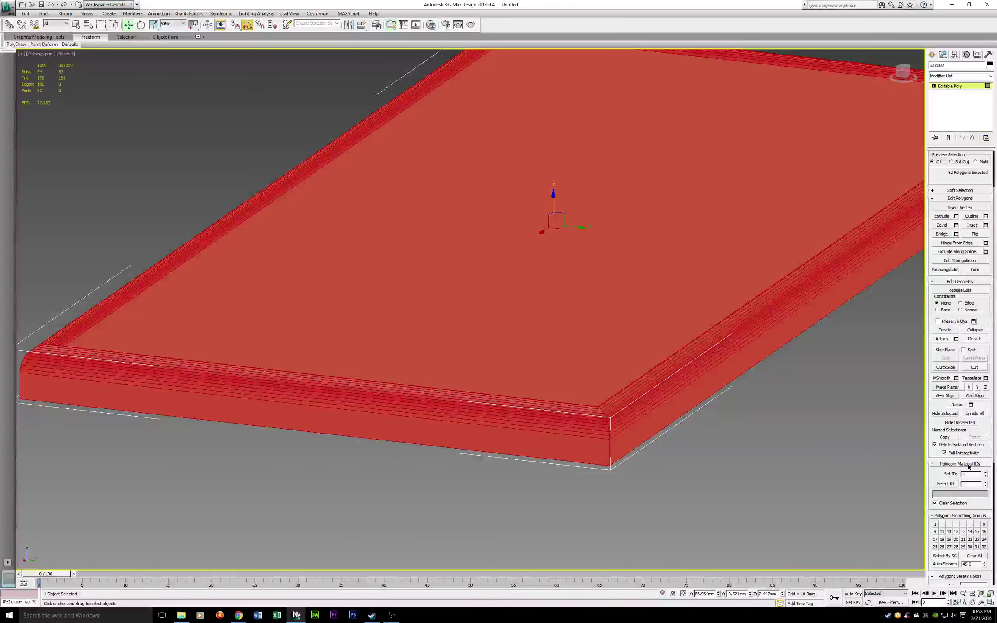
click(972, 555)
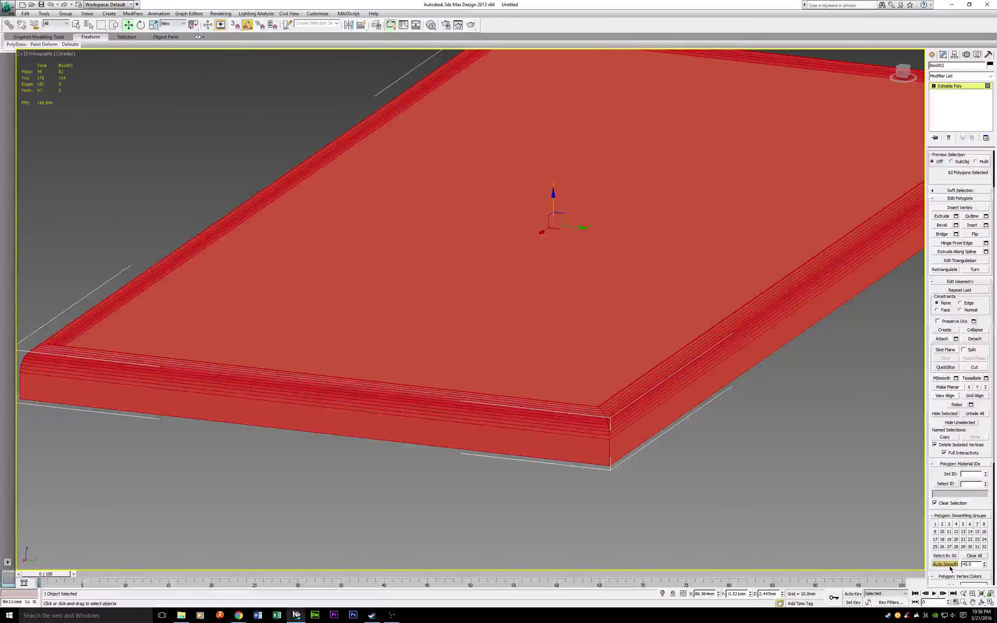
click(946, 564)
scroll(962, 171, up, 3)
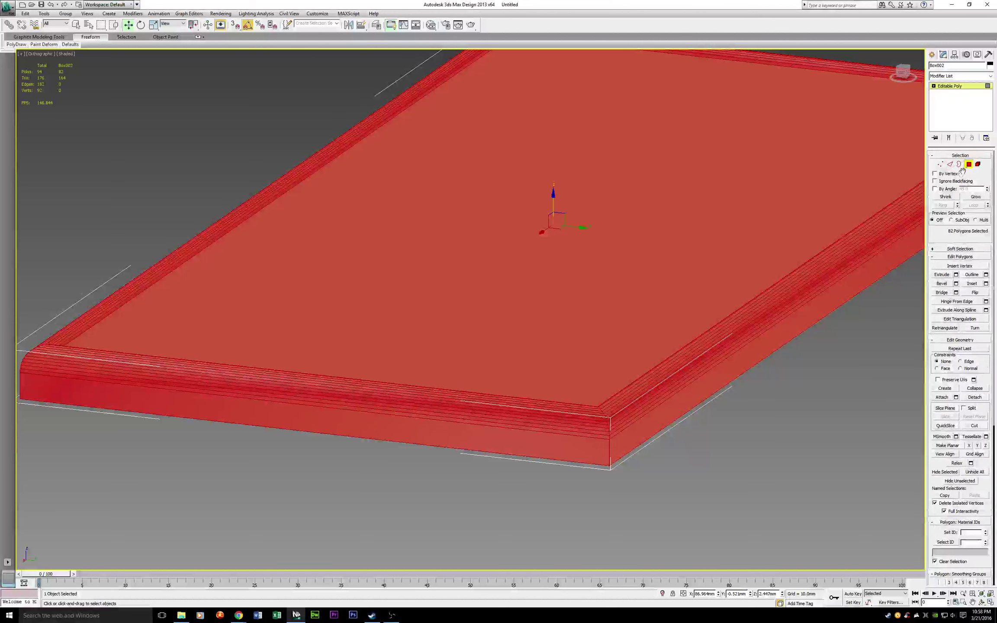
click(969, 164)
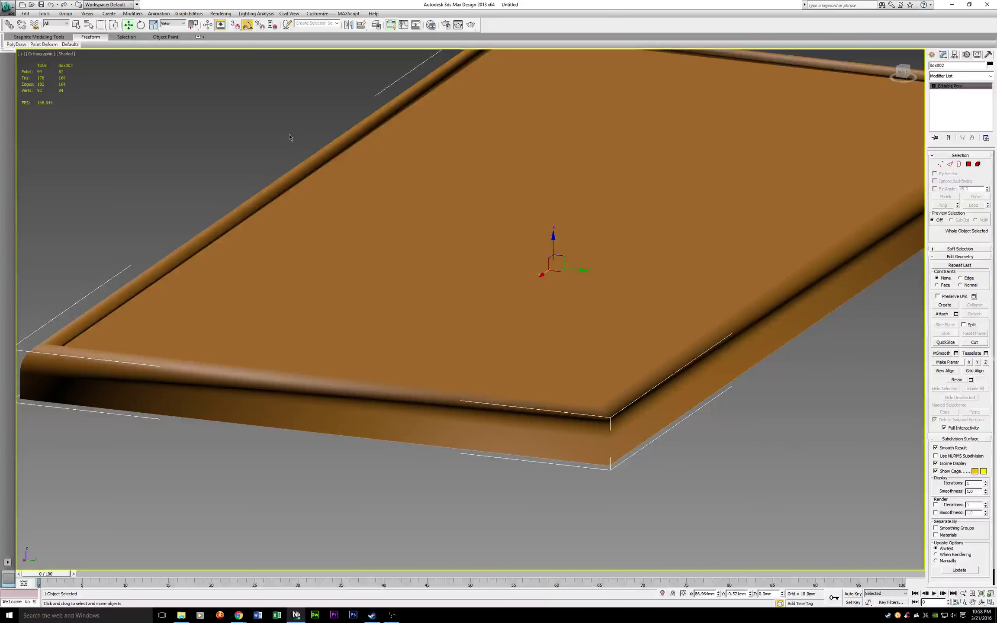
click(276, 131)
Switch the viewport shading to Realistic and examine the smoothed rim and outer edges of the cloned box
drag(898, 73, 893, 85)
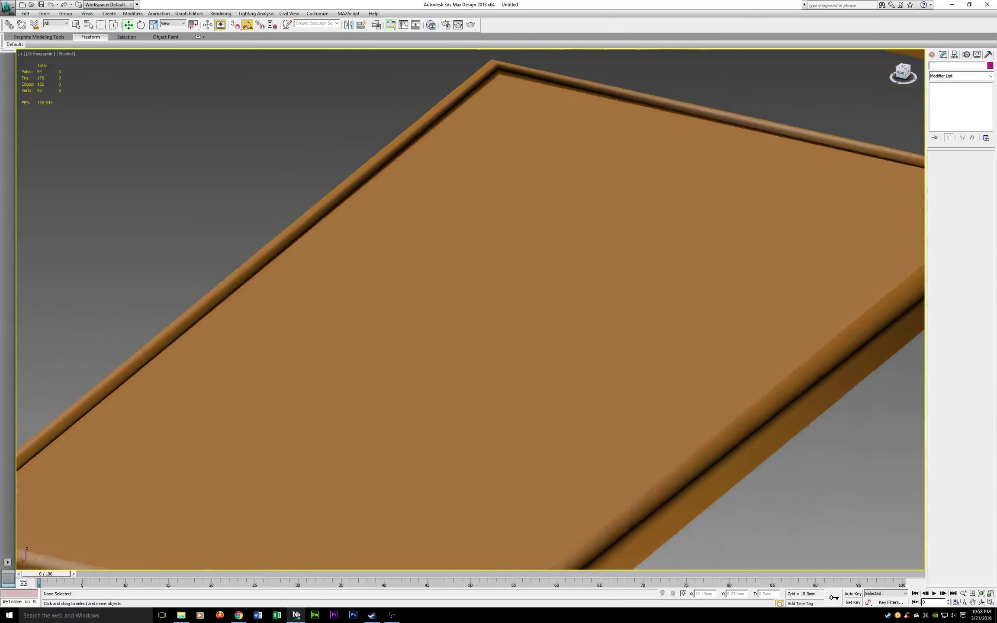
scroll(446, 240, down, 3)
scroll(467, 229, down, 4)
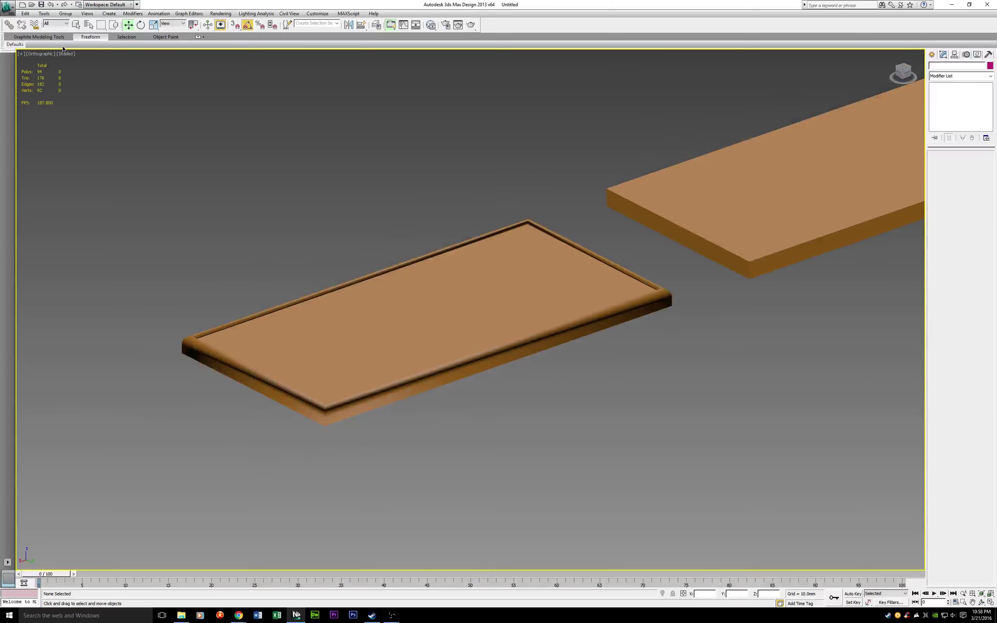
click(66, 54)
click(80, 62)
middle_drag(394, 276, 406, 264)
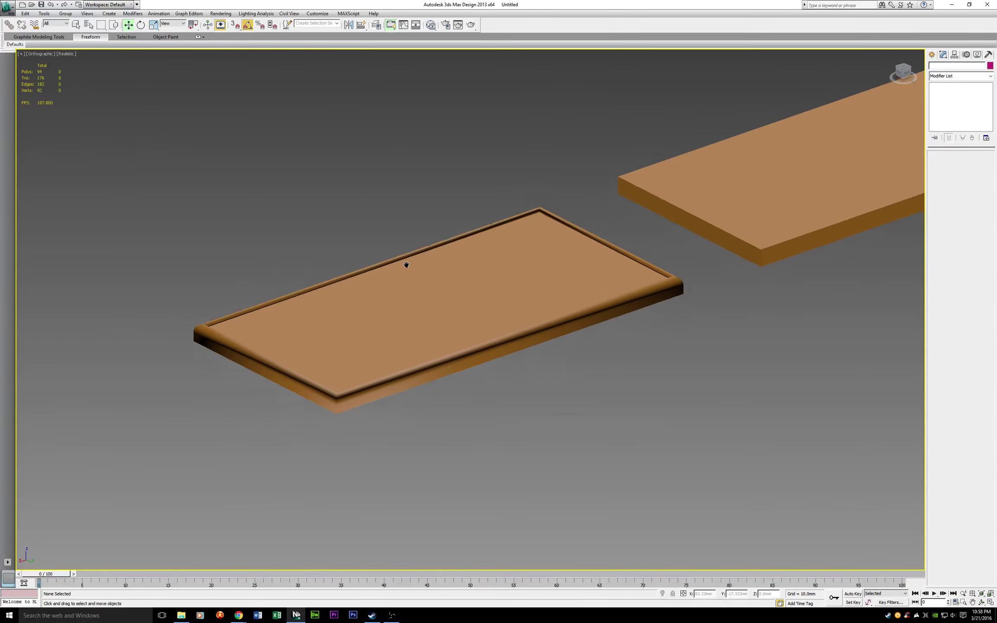
scroll(432, 244, up, 3)
middle_drag(351, 157, 434, 204)
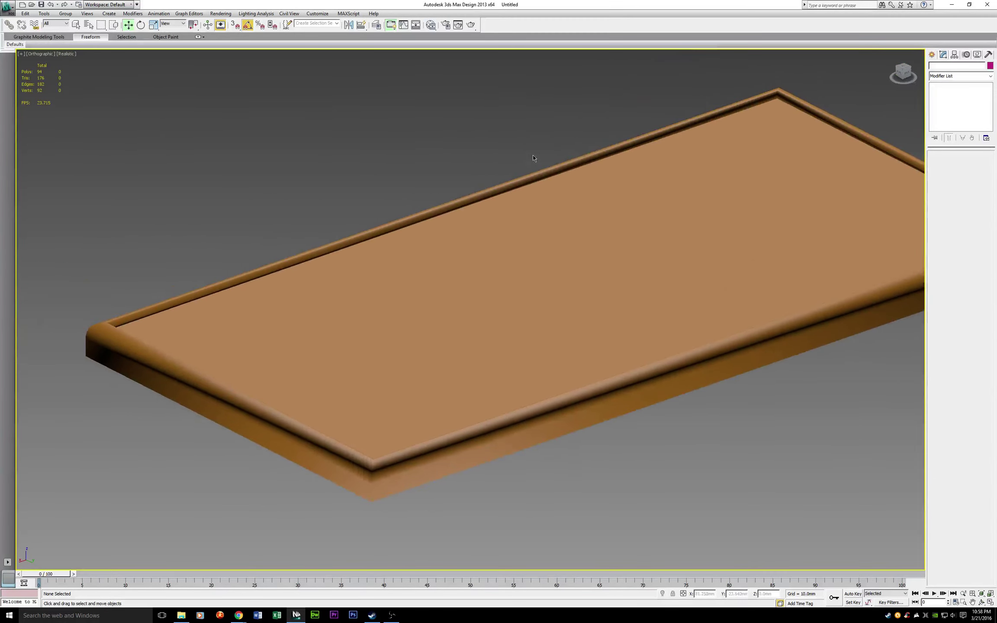
drag(903, 74, 908, 100)
scroll(454, 189, up, 3)
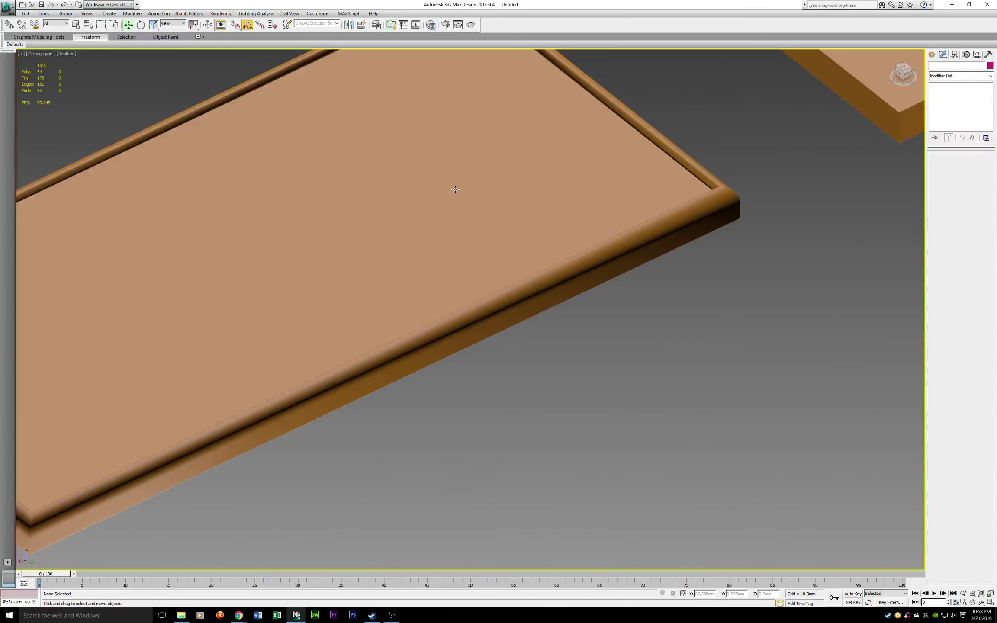
Create a cylinder beside the cloned box, about 7.4 mm in radius and 4.5 mm high, with one height segment and 32 sides
scroll(455, 189, down, 5)
click(544, 240)
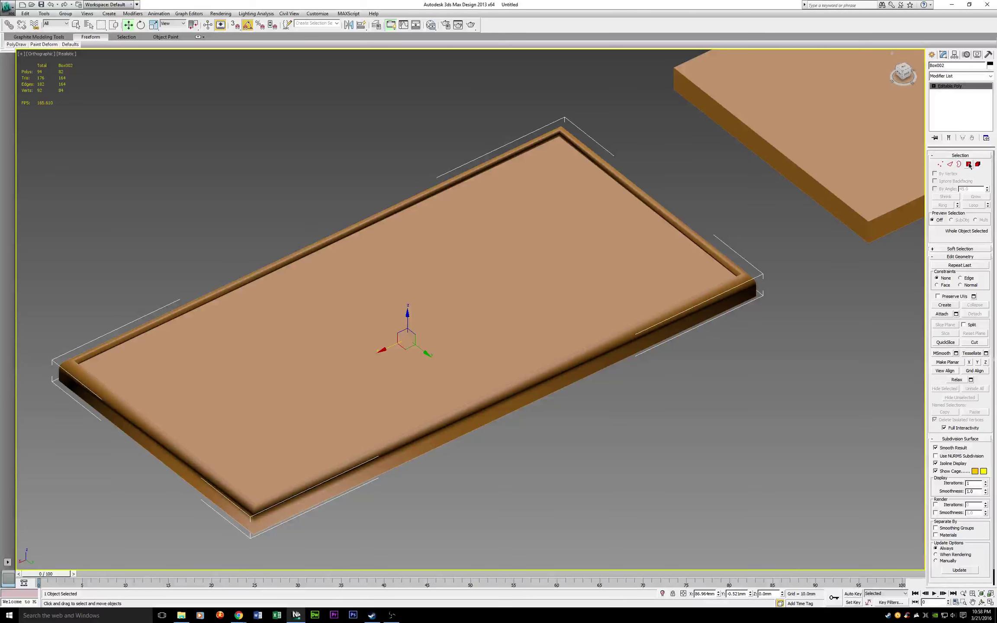
middle_drag(336, 187, 554, 273)
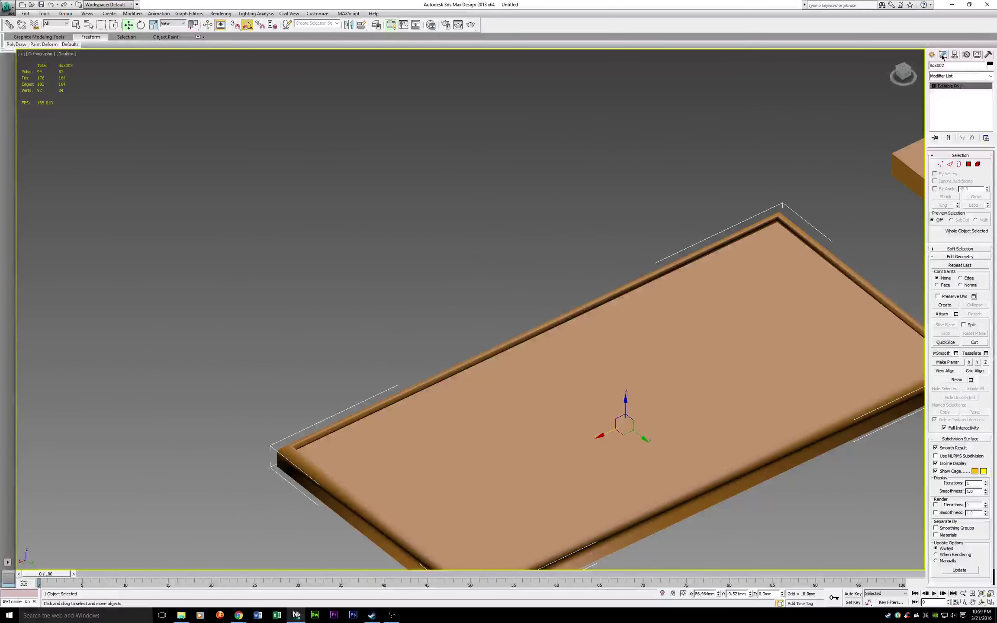
middle_drag(518, 378, 485, 231)
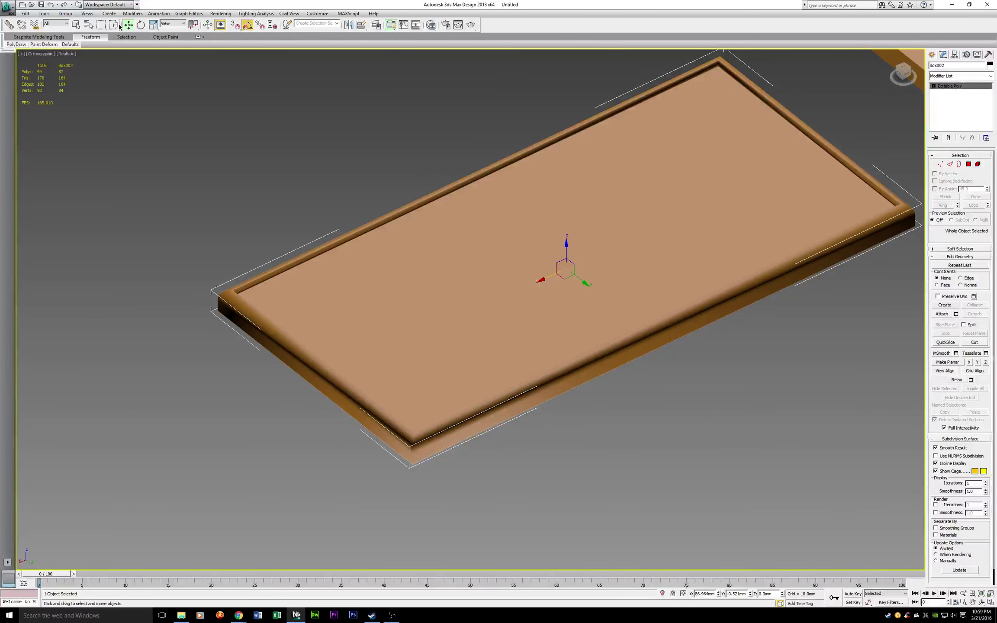
click(934, 56)
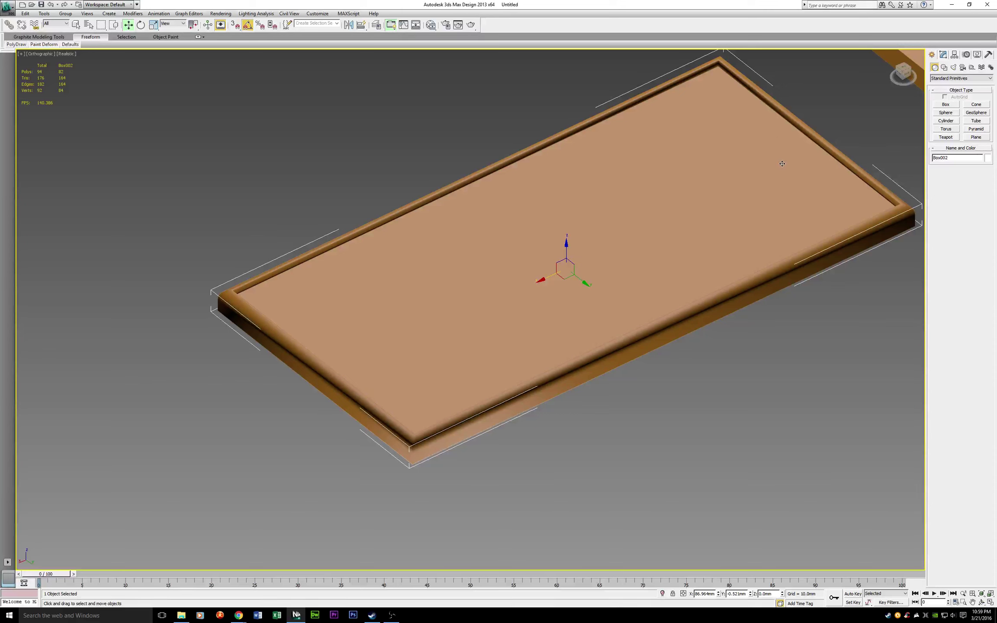
click(946, 113)
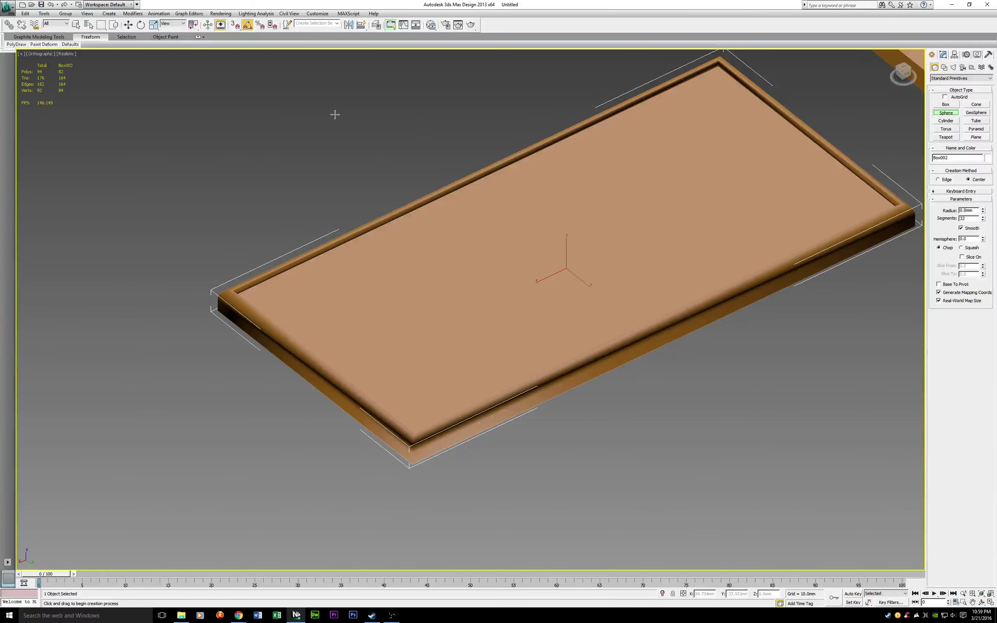
click(946, 121)
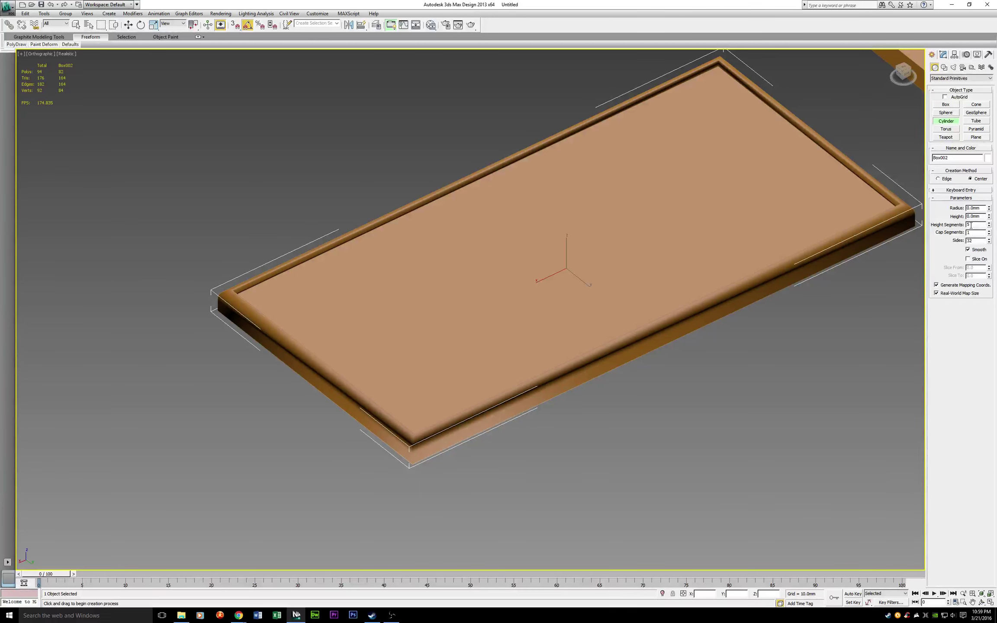
click(972, 233)
key(Tab)
drag(193, 126, 261, 134)
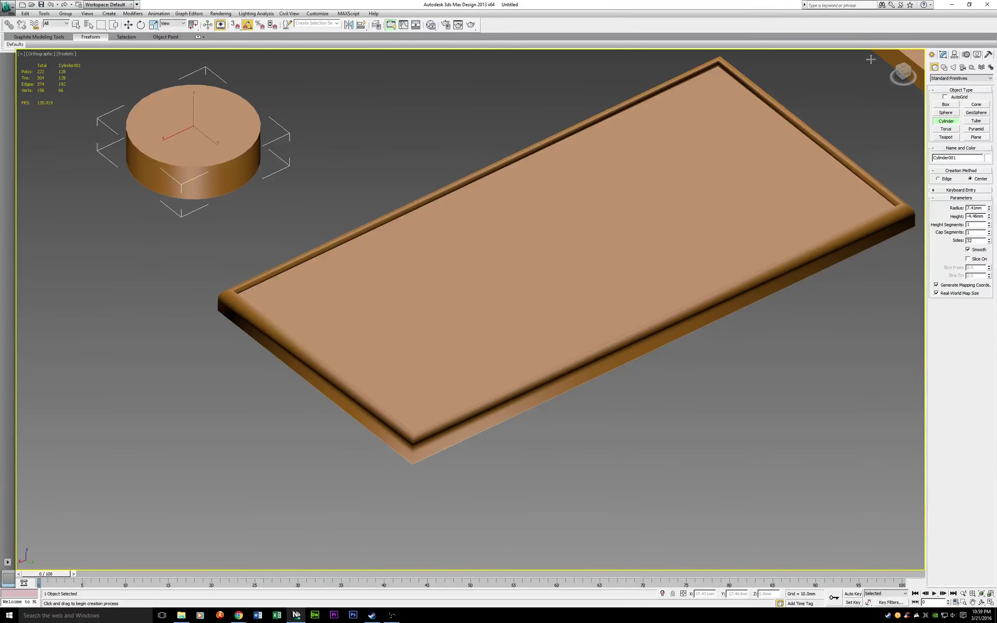
key(w)
key(z)
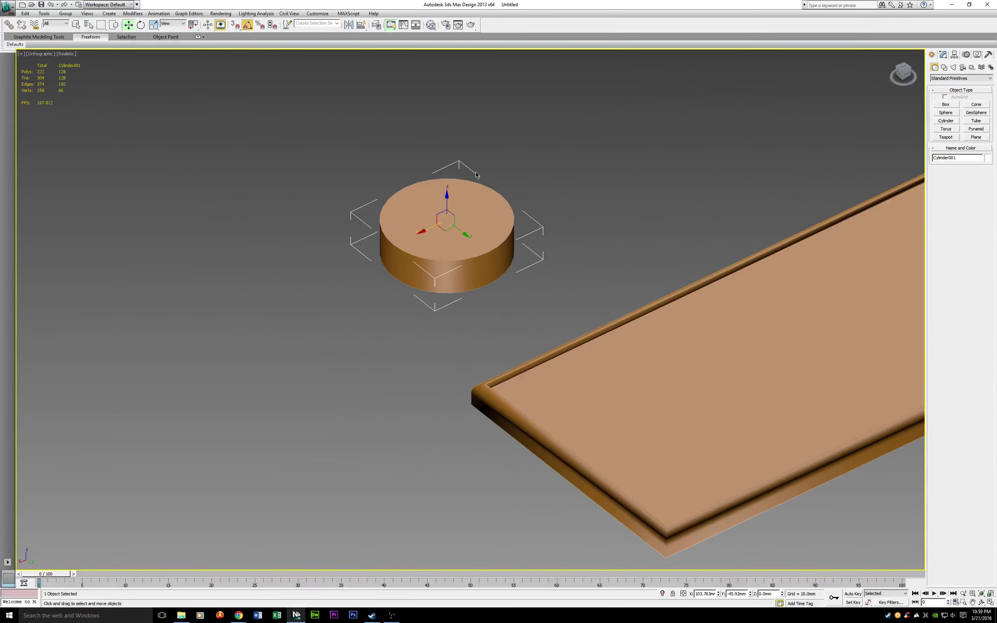
Turn on edged faces in the viewport and convert the cylinder to an editable poly
click(65, 54)
click(76, 87)
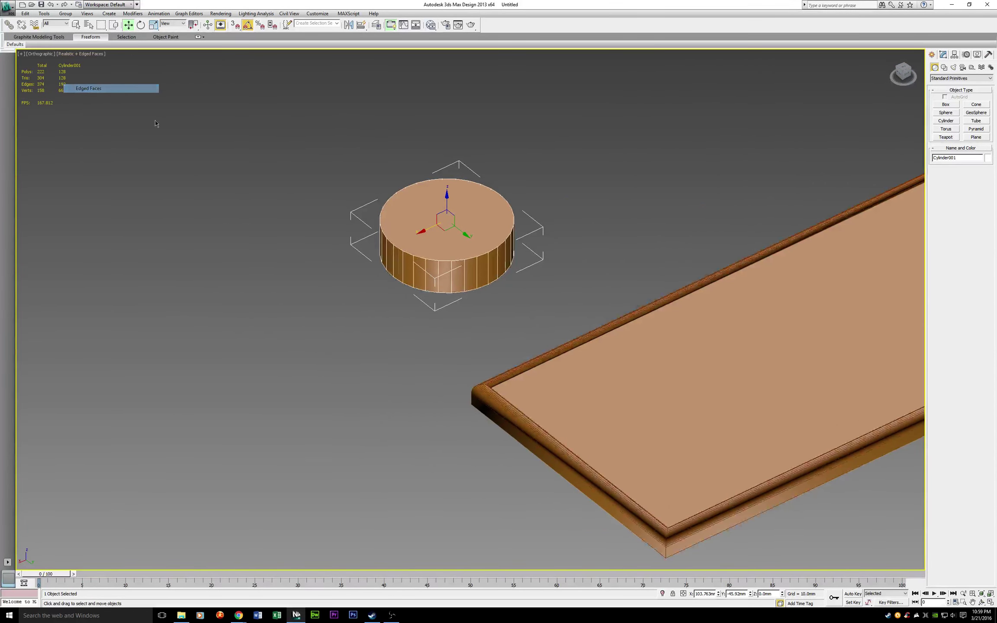
right_click(474, 231)
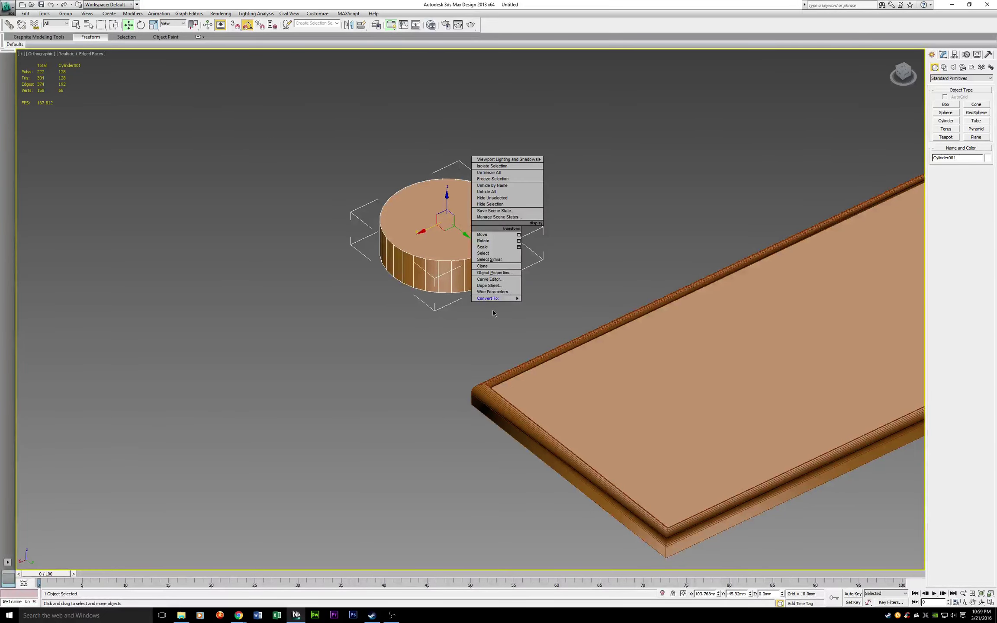
mouse_move(493, 298)
click(547, 306)
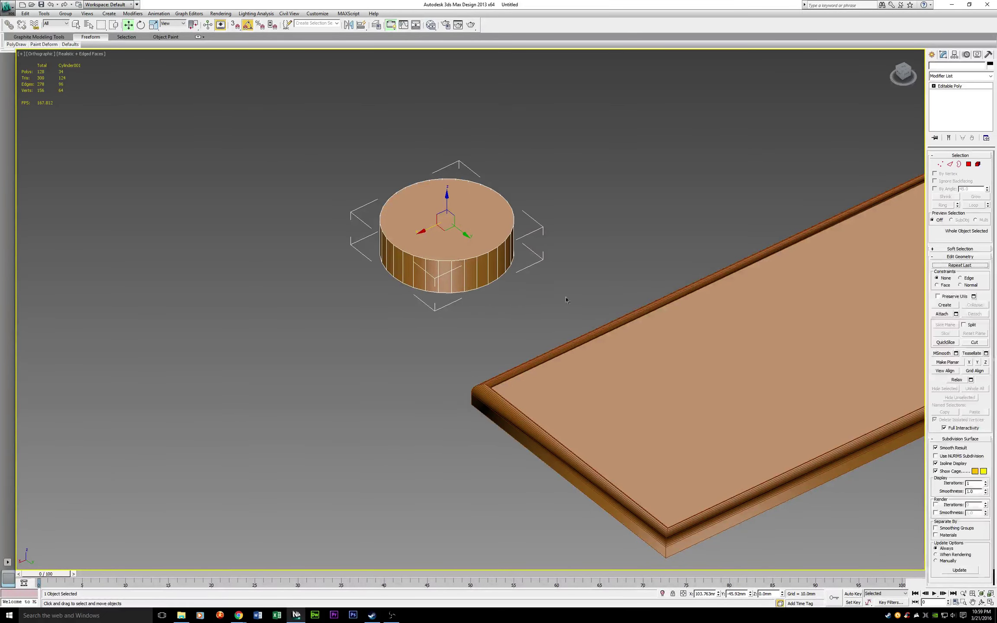
Delete the top and bottom cap polygons of the cylinder
click(970, 166)
click(496, 229)
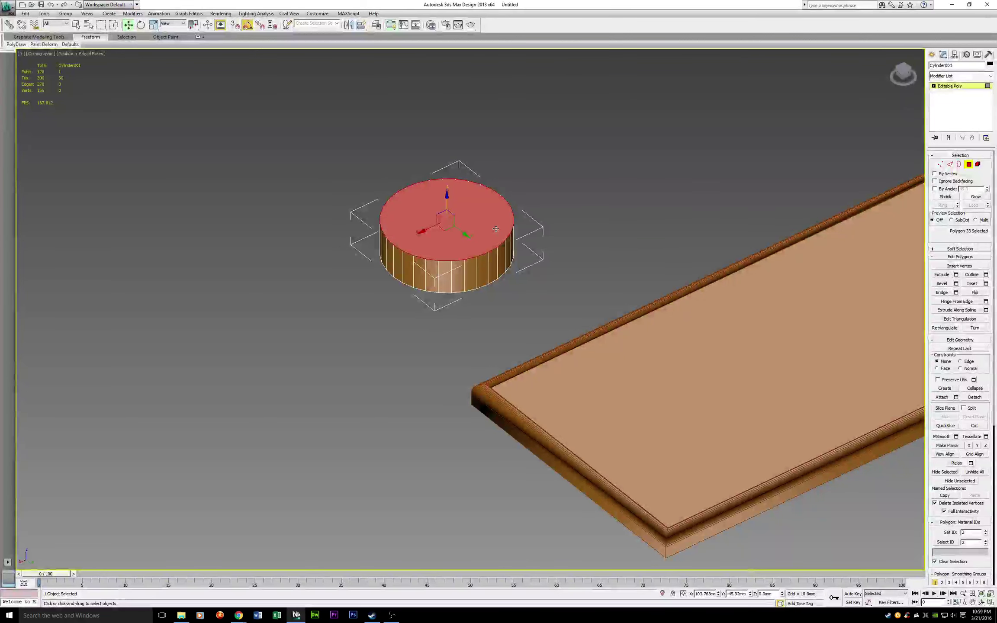
key(Delete)
click(448, 236)
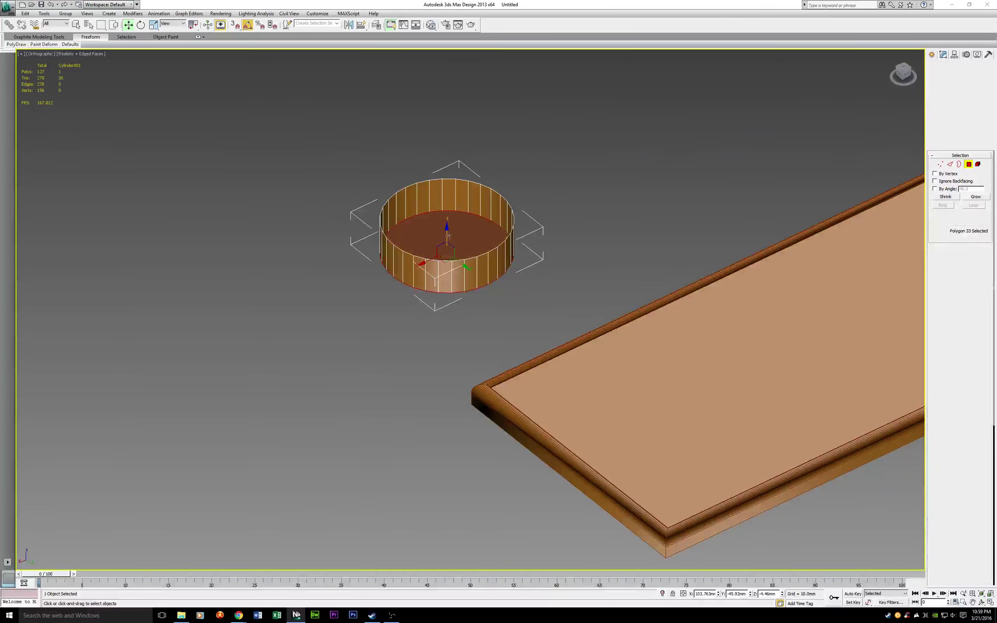
key(Delete)
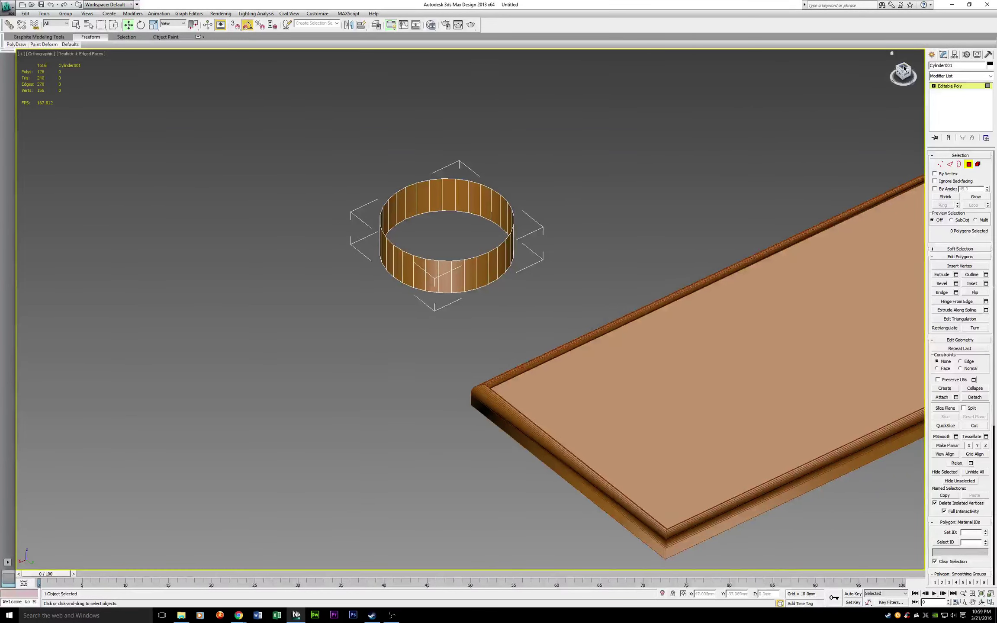
In the top view, stretch the cylinder into a slot shape by moving the half of its vertices nearest the box along Y to about -28.9 mm
click(904, 68)
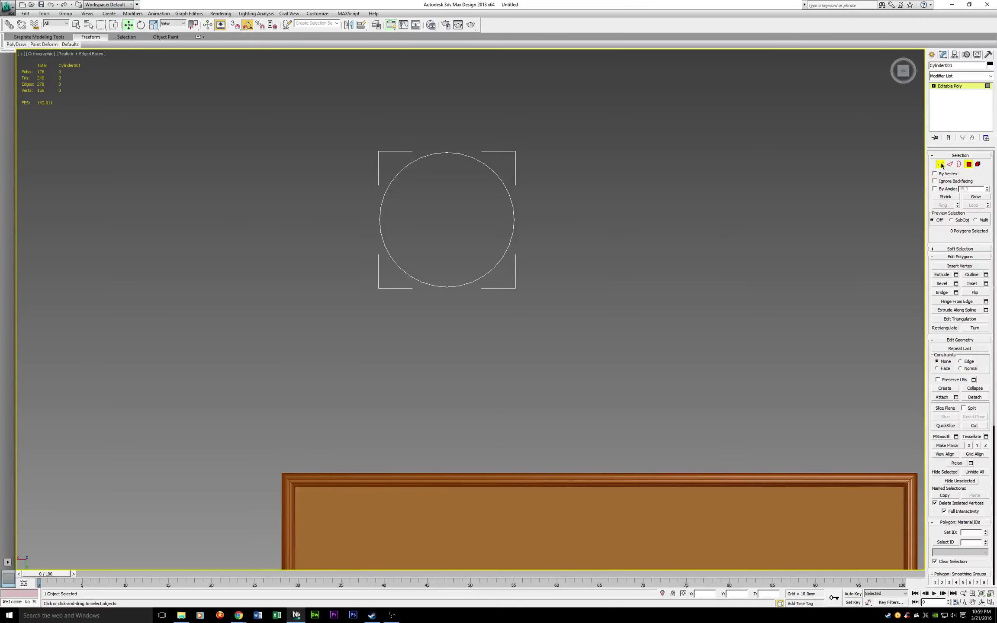
click(941, 165)
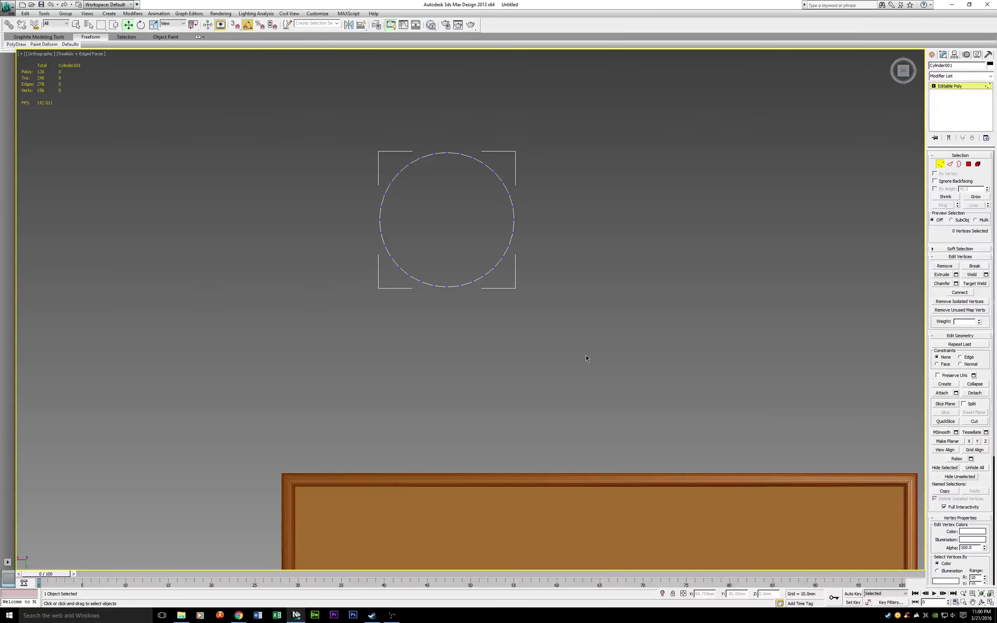
drag(292, 226, 295, 219)
drag(447, 292, 436, 406)
click(940, 165)
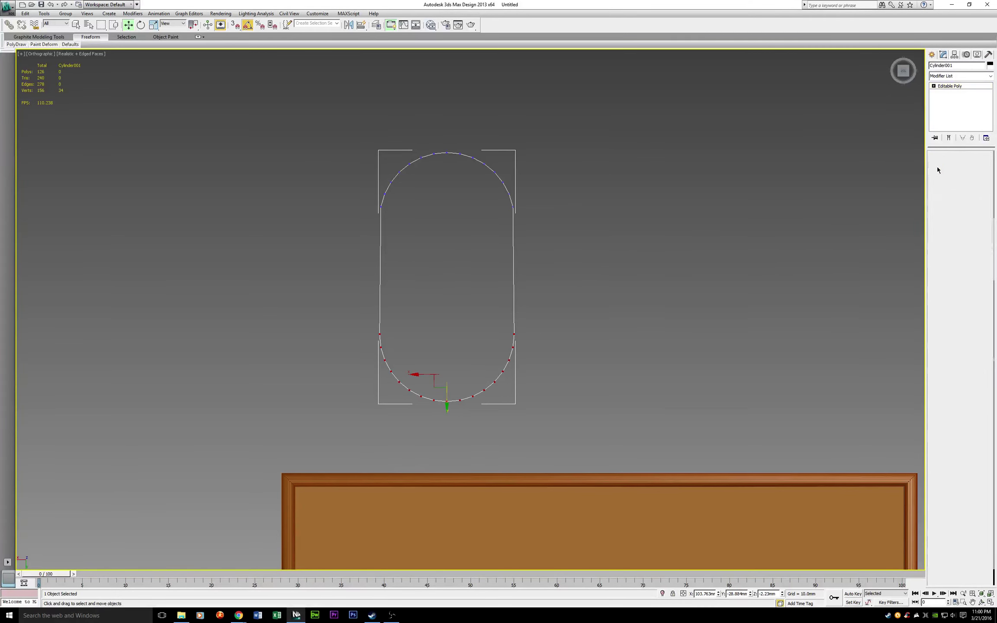
Lengthen the slot shape by moving its near-end vertices to about Y -14.9 mm, and shift the whole object away from the box to about Y -64.3 mm
middle_drag(498, 334, 434, 267)
scroll(430, 262, down, 4)
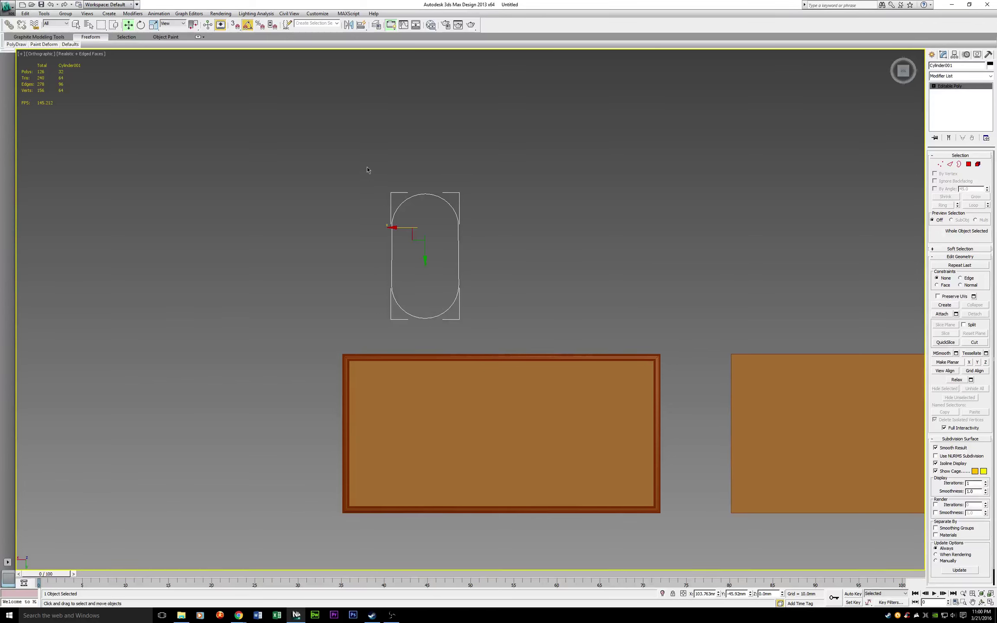
click(941, 164)
drag(425, 335, 423, 398)
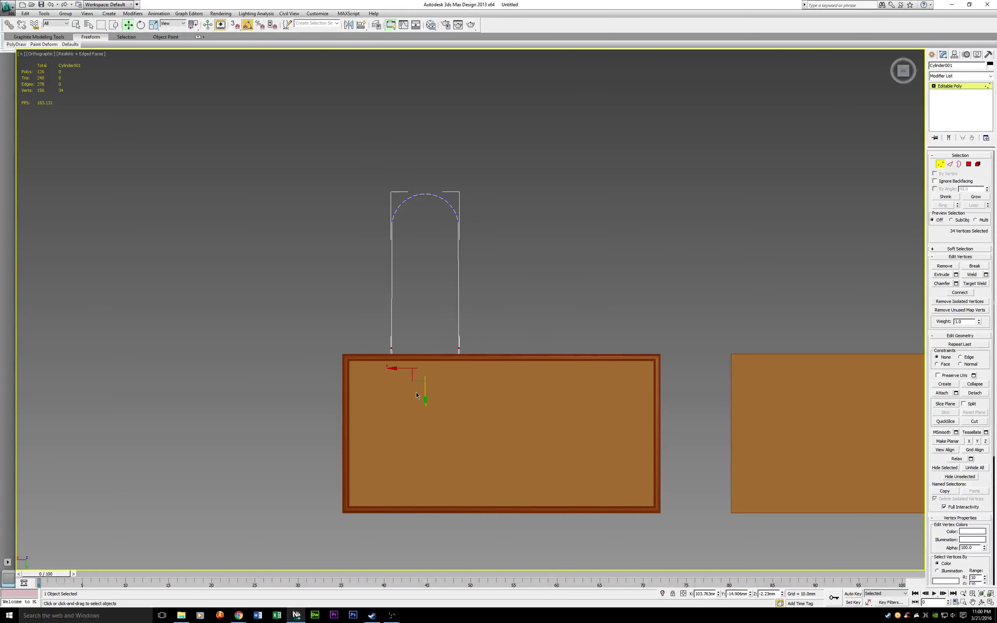
click(939, 165)
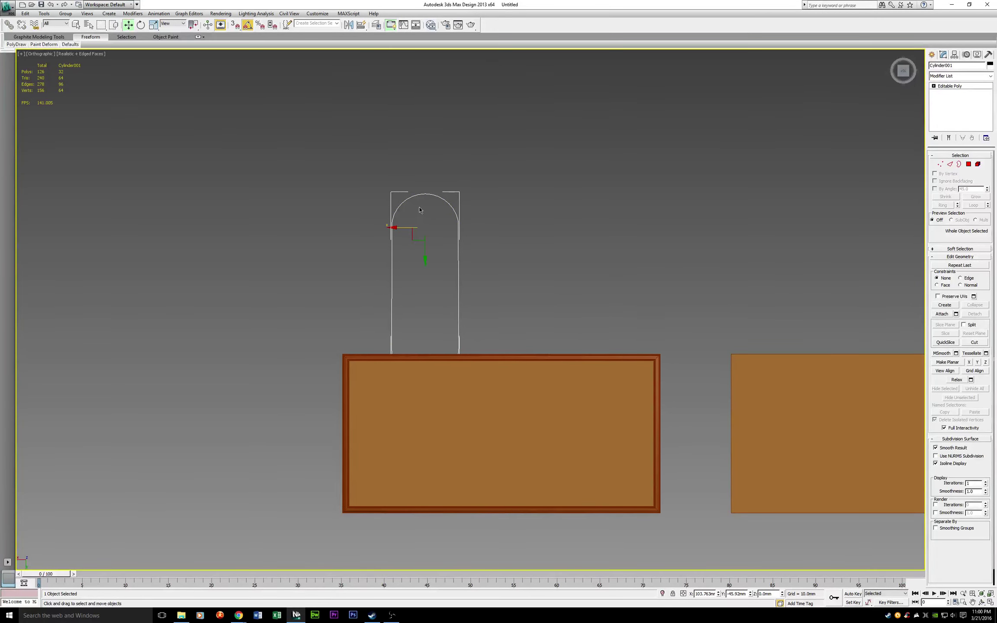
drag(426, 259, 425, 176)
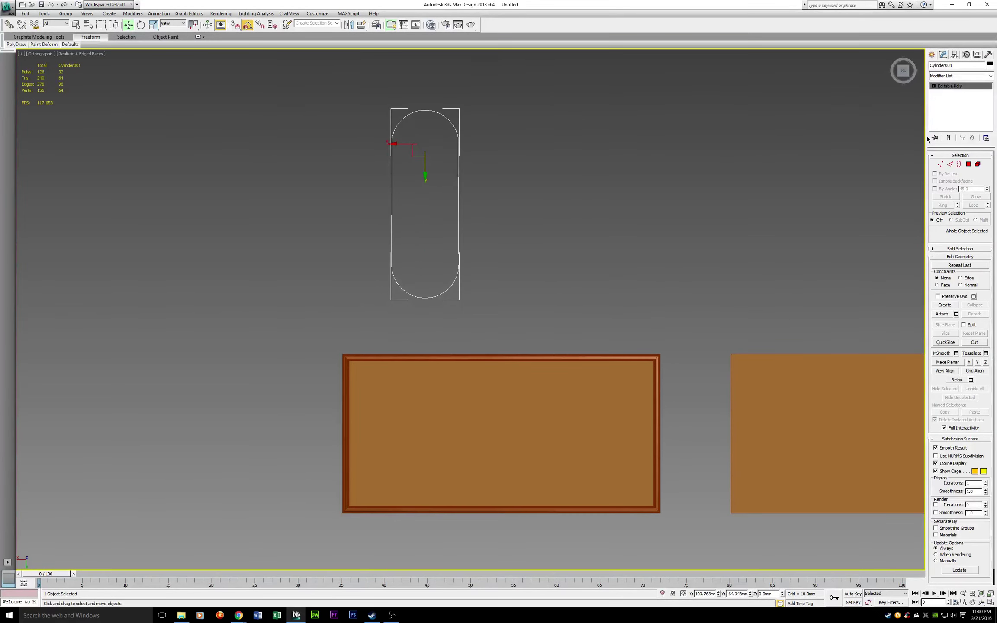
Select the bottom open border of the slot-shaped object and cap it
drag(902, 73, 887, 56)
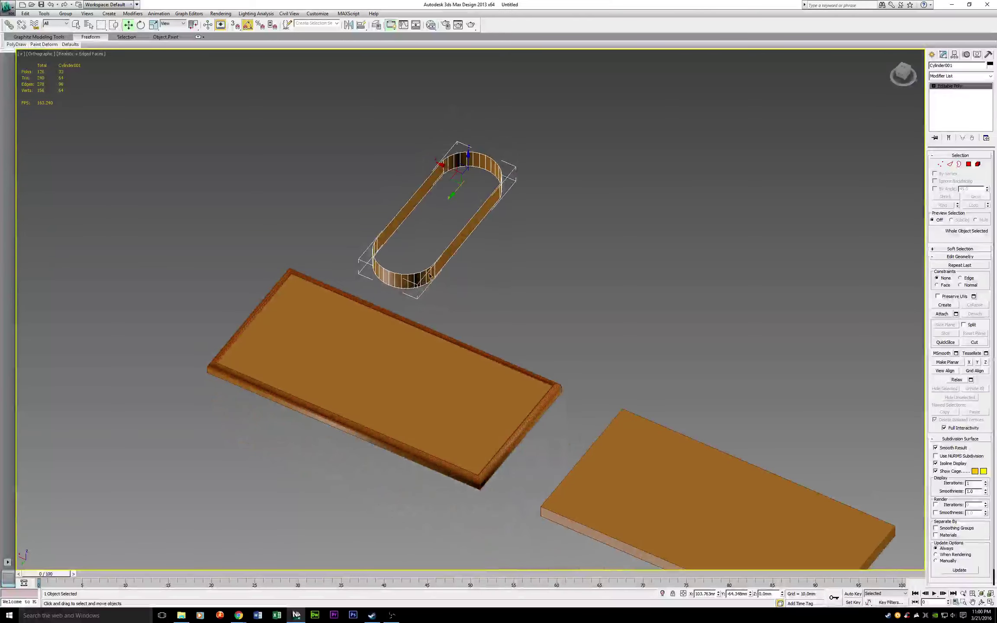
scroll(428, 273, up, 3)
middle_drag(451, 281, 656, 393)
scroll(656, 392, up, 5)
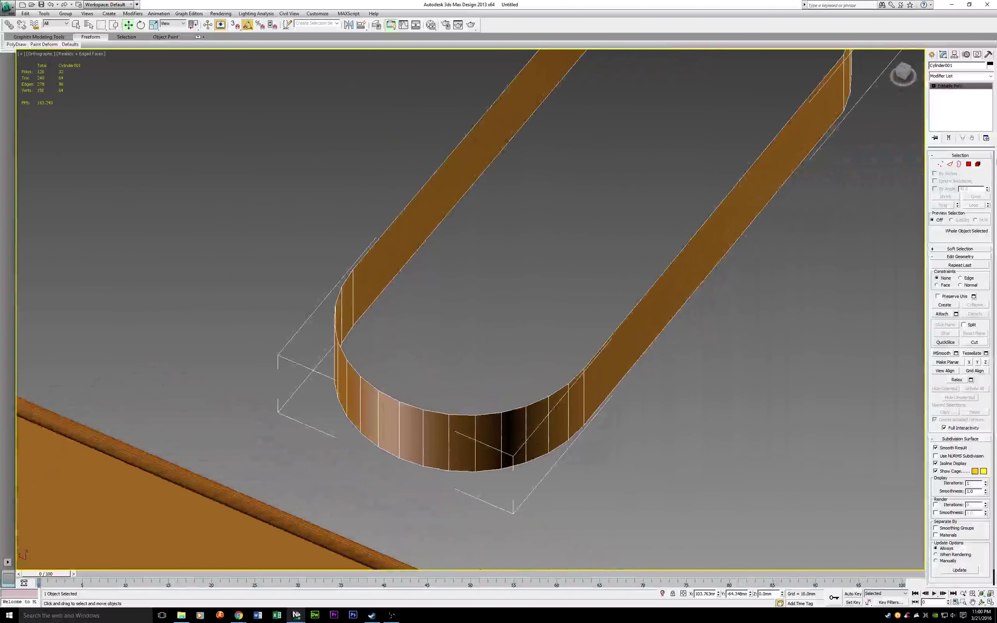
click(959, 165)
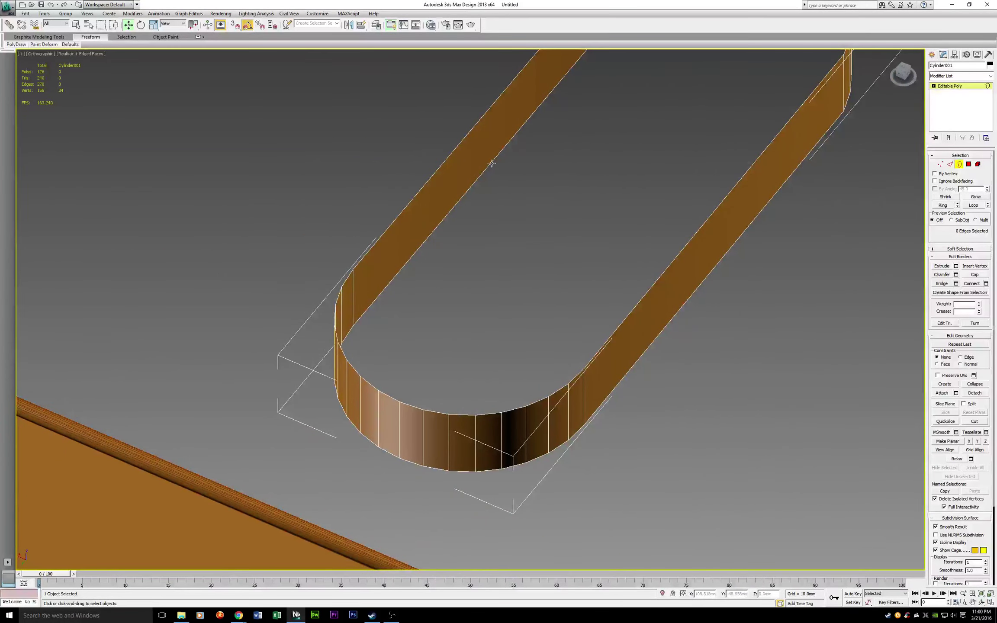
click(906, 74)
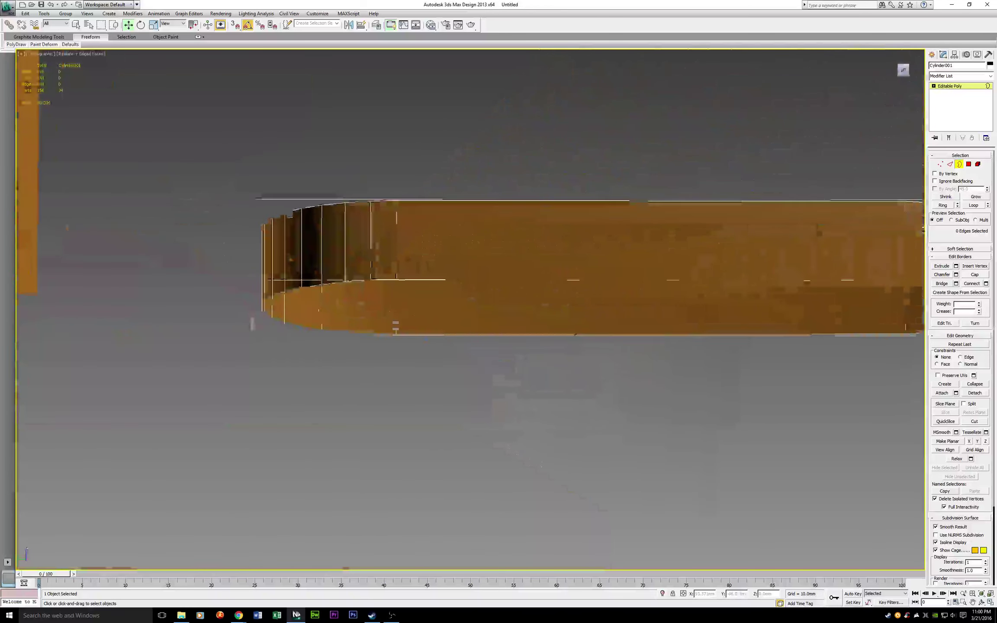
alt+middle_drag(472, 229, 491, 249)
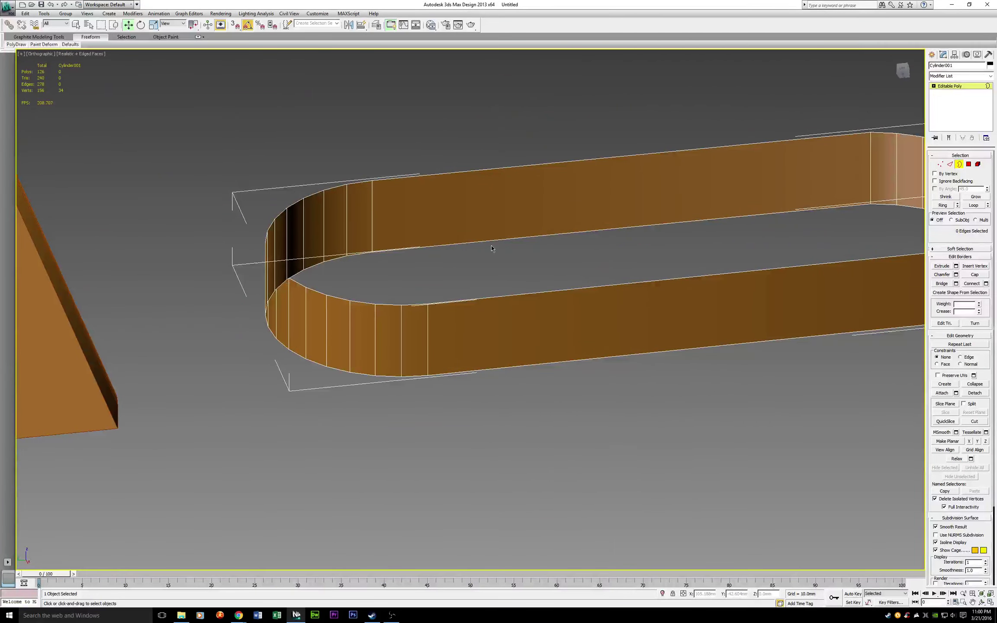
click(572, 361)
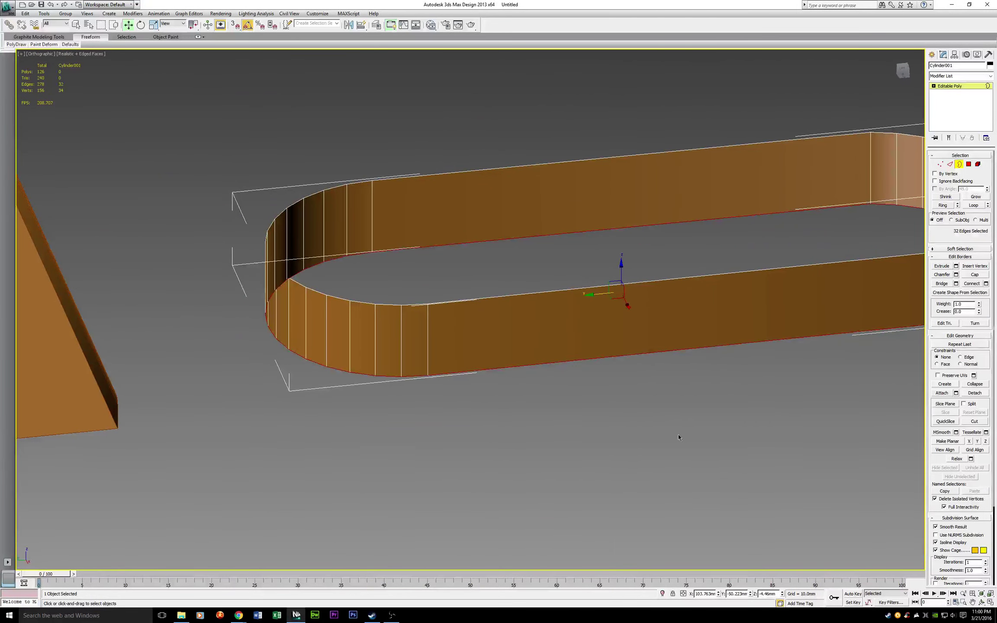
key(z)
click(973, 275)
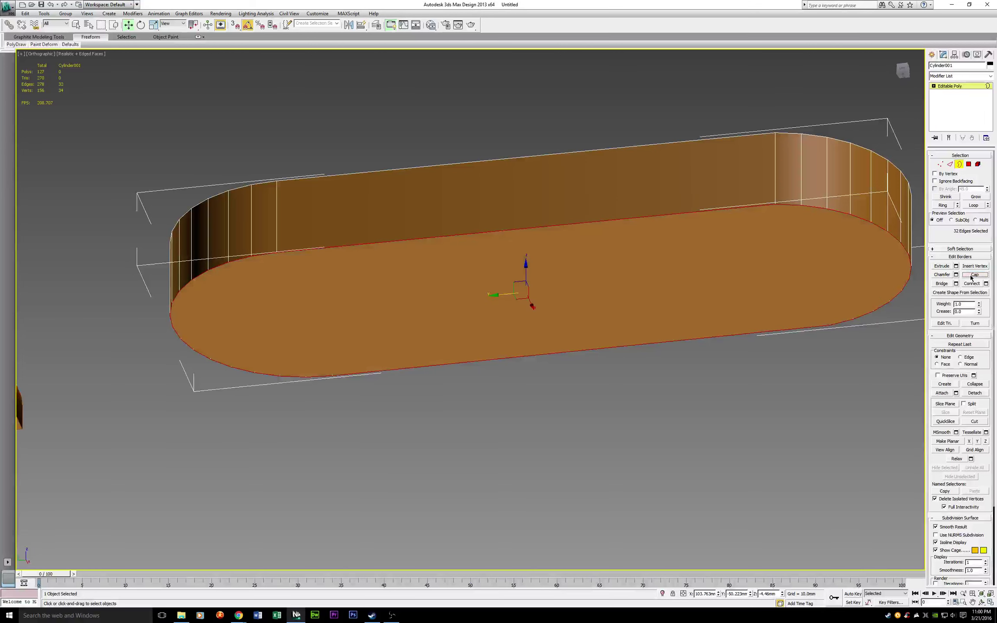
Select the top open border of the slot-shaped object and cap it
drag(902, 71, 876, 104)
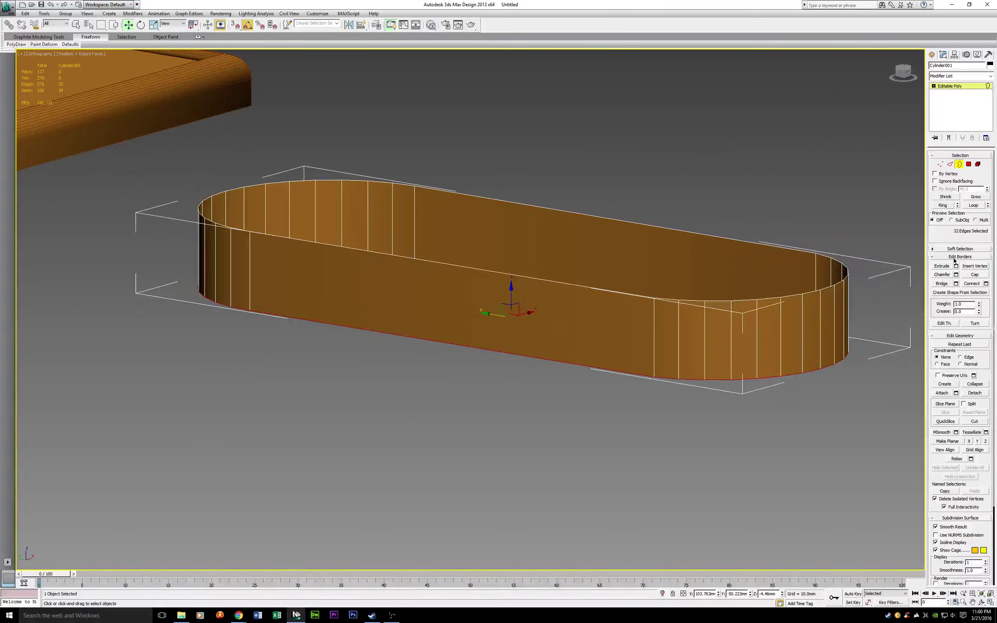
click(693, 235)
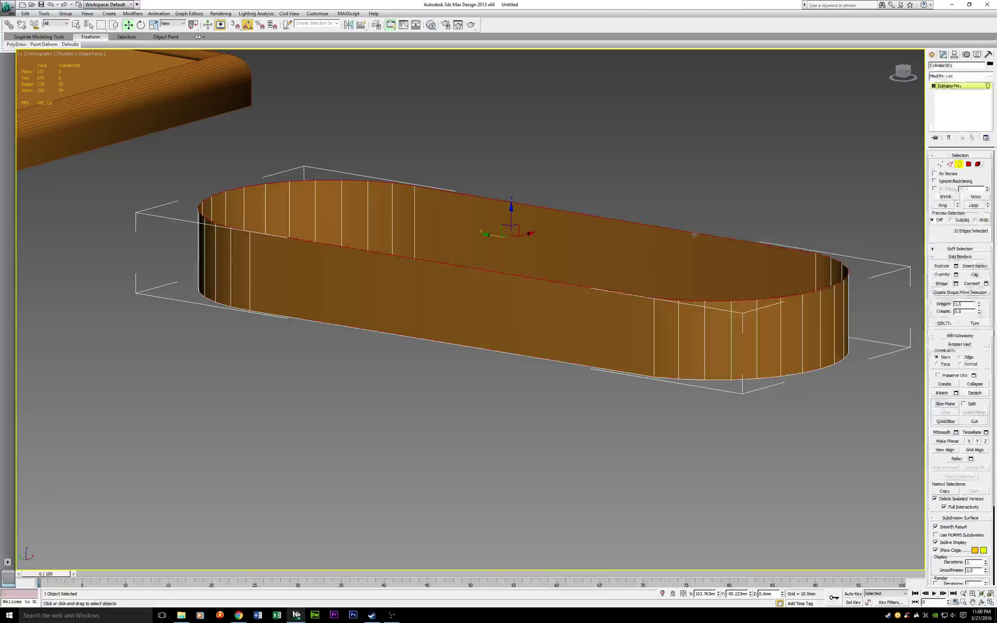
click(973, 276)
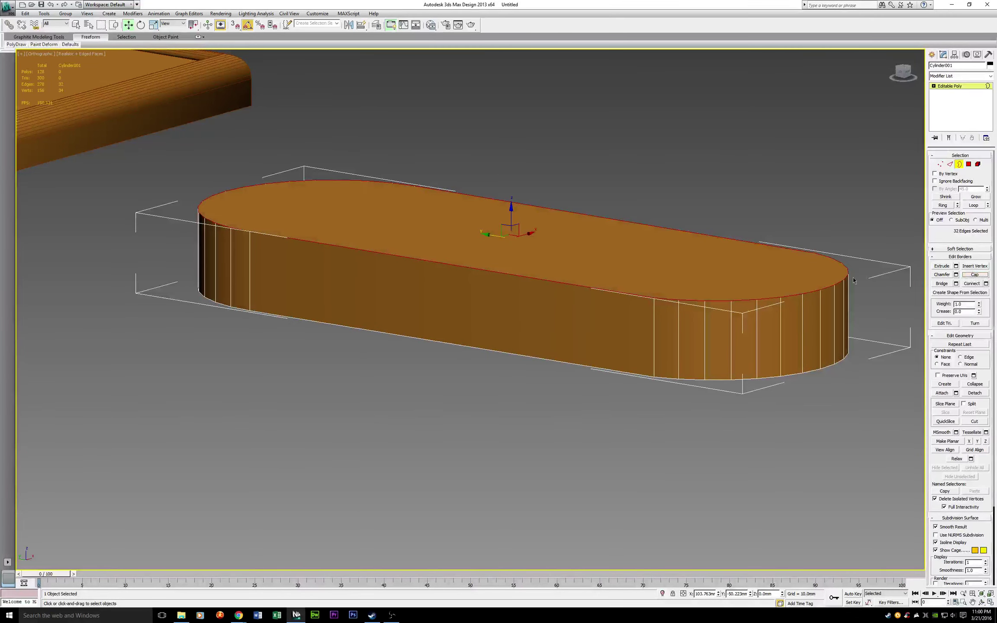
Leave border editing and scale the whole slot-shaped object down uniformly to about 20%
scroll(670, 352, down, 5)
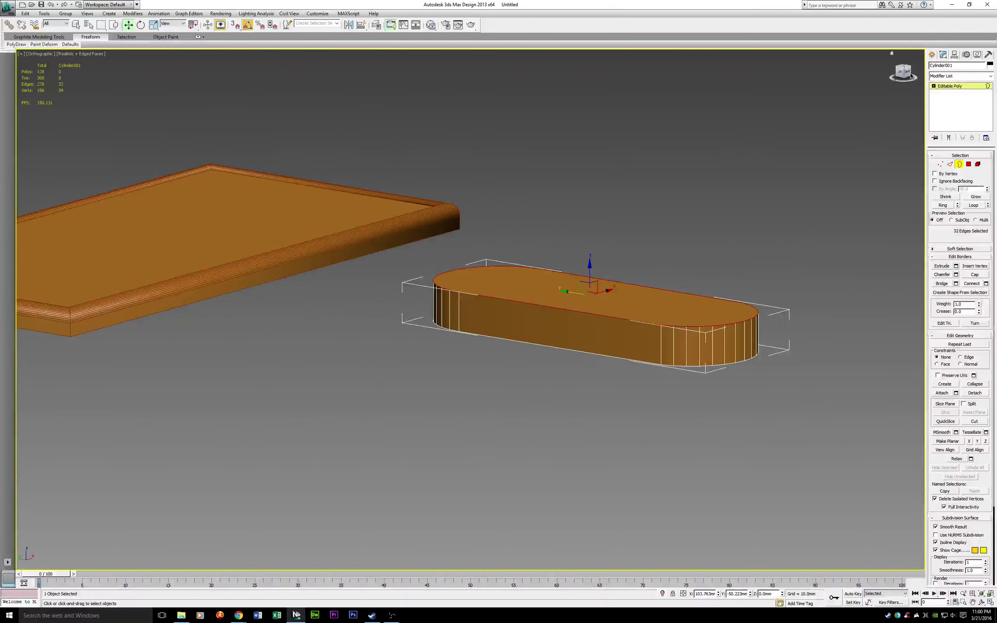
alt+middle_drag(714, 302, 757, 381)
drag(903, 70, 900, 74)
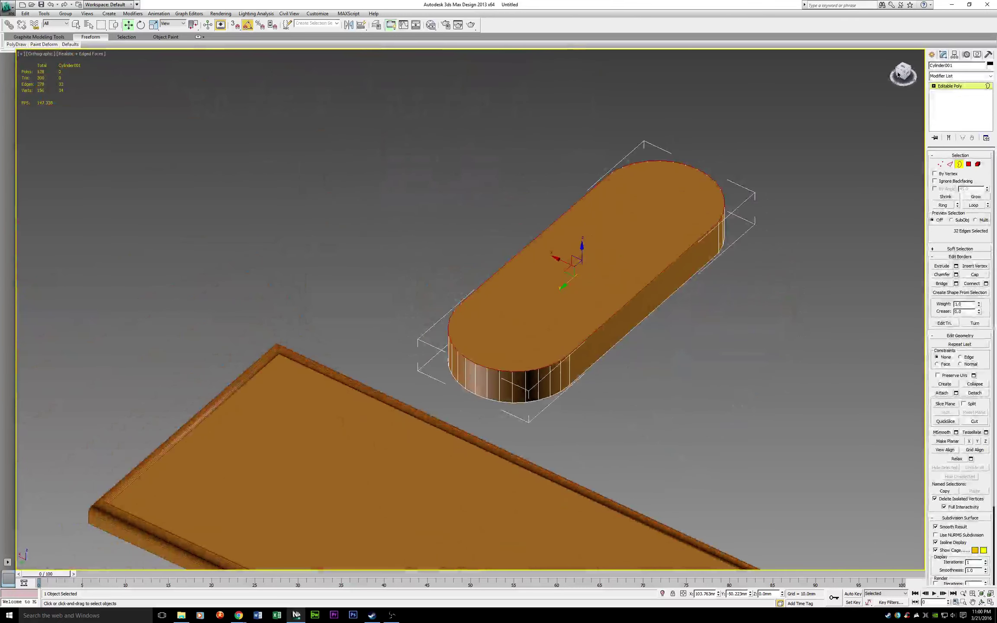
click(958, 165)
scroll(473, 307, down, 4)
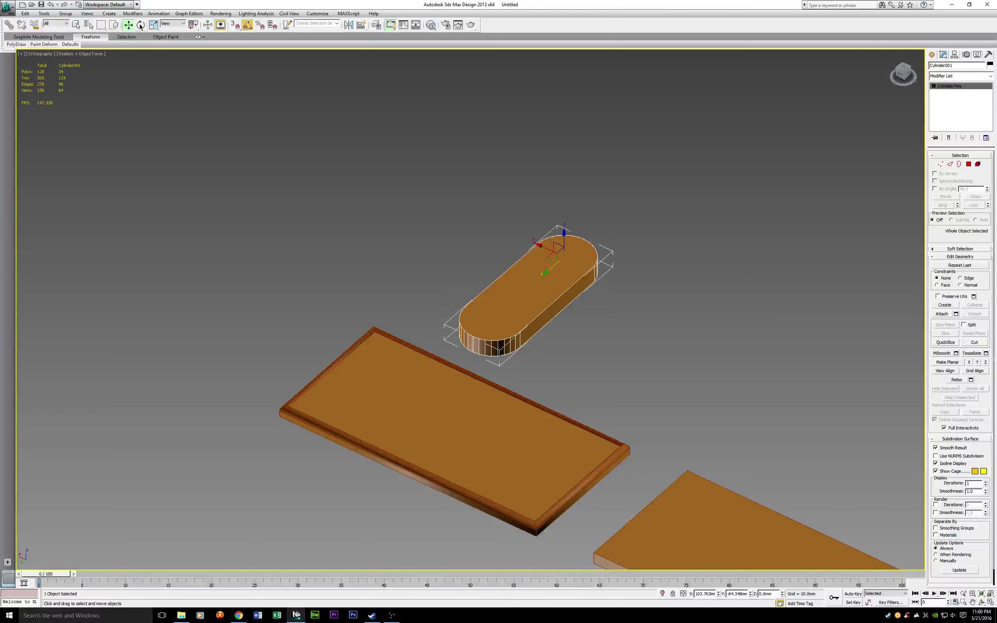
click(155, 26)
drag(562, 258, 486, 420)
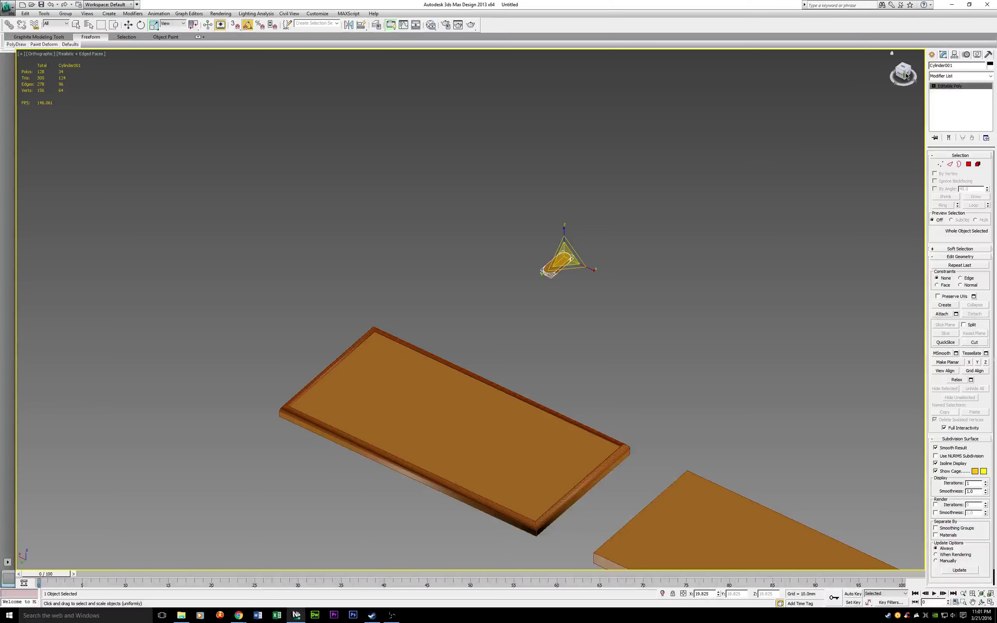
Align the slot-shaped piece to the rimmed box and shift it toward the box's short edge, to about X 114.9 mm
mouse_move(902, 74)
mouse_down()
mouse_move(880, 87)
mouse_move(893, 91)
mouse_up()
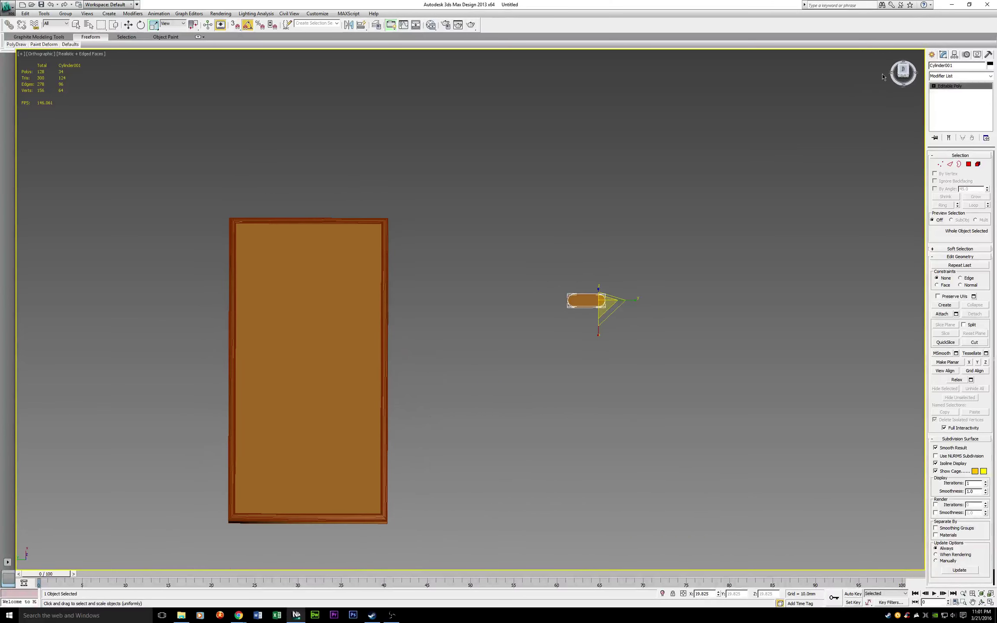
click(361, 24)
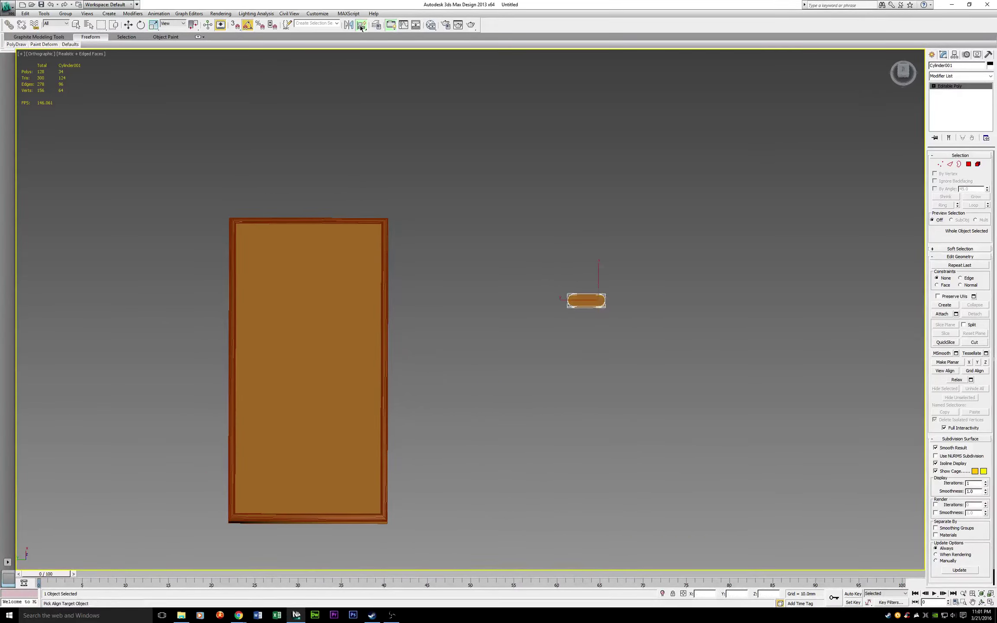
click(294, 295)
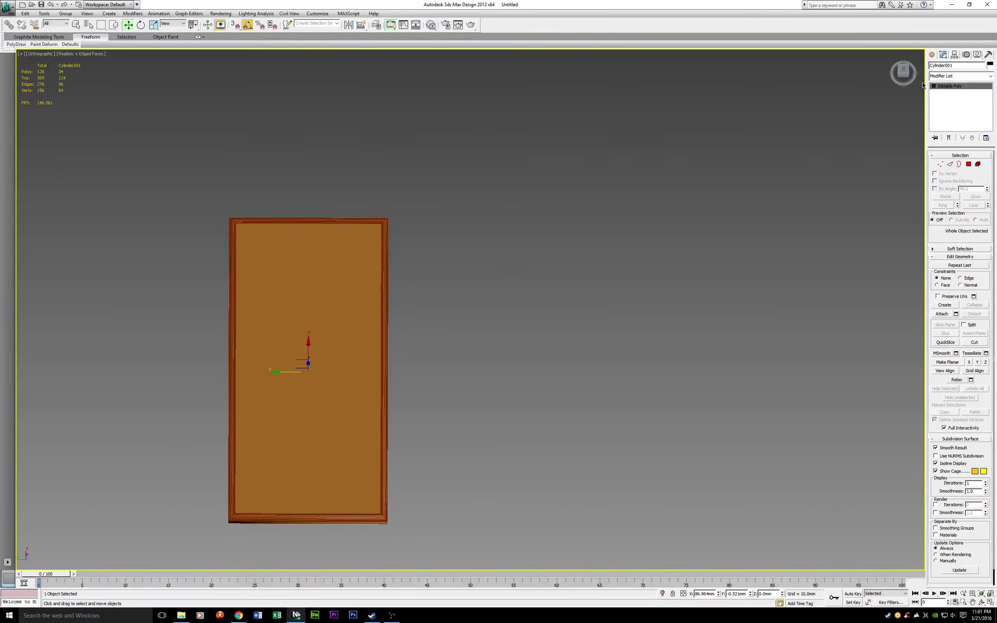
drag(308, 346, 310, 223)
Raise the slot-shaped piece to about Z 0.7 mm and stretch only its height to about 82.8% scale
drag(903, 70, 855, 18)
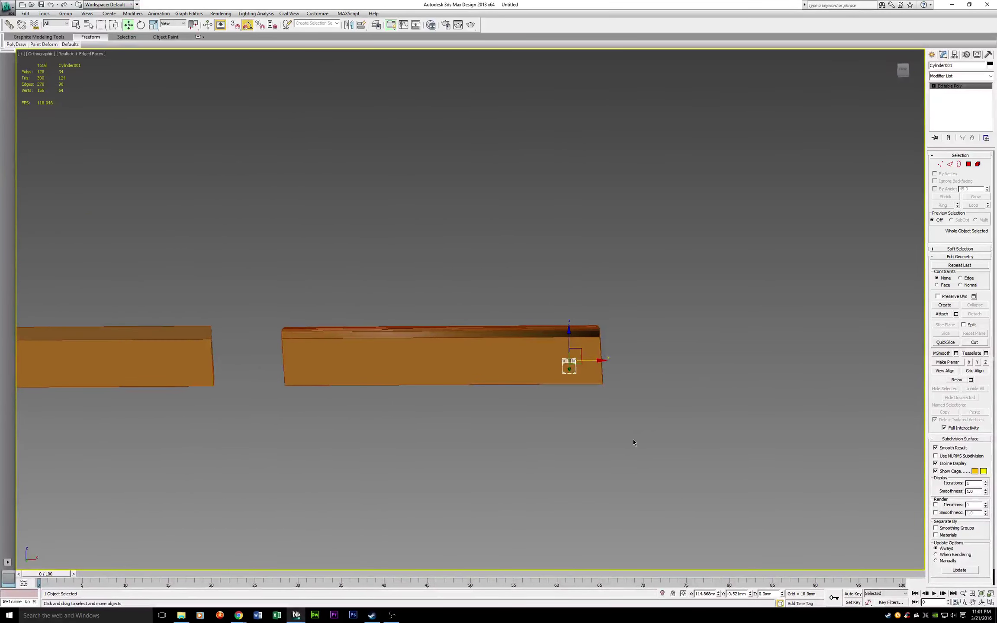
scroll(563, 433, up, 5)
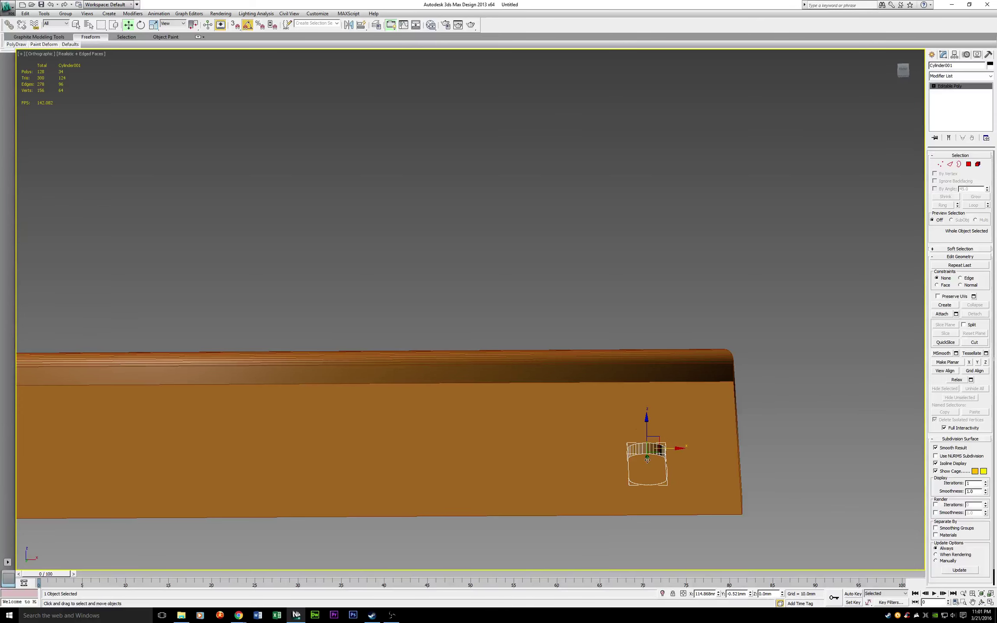
drag(646, 420, 646, 411)
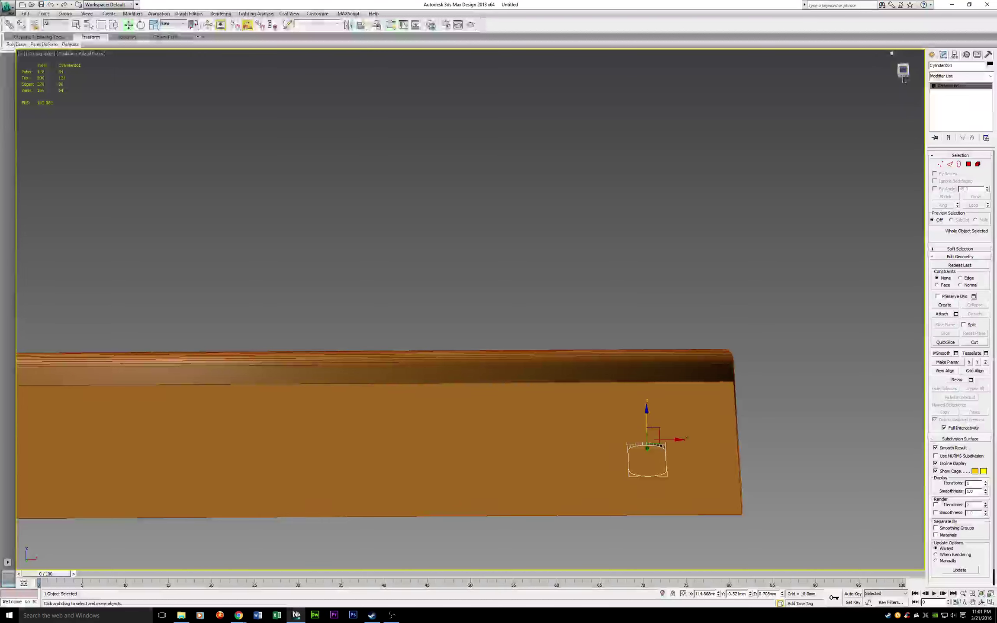
drag(903, 70, 911, 101)
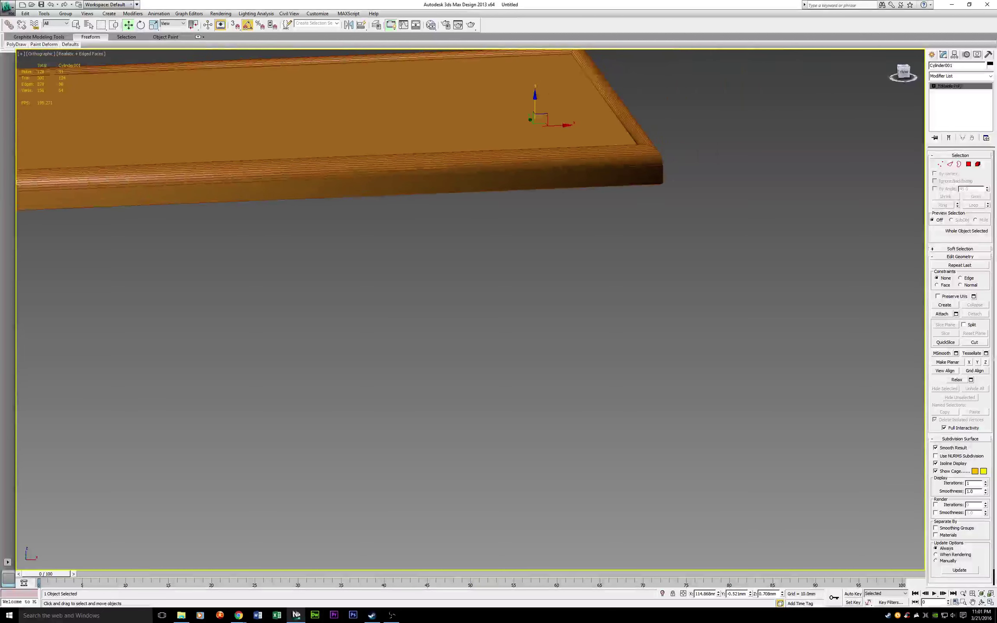
click(154, 28)
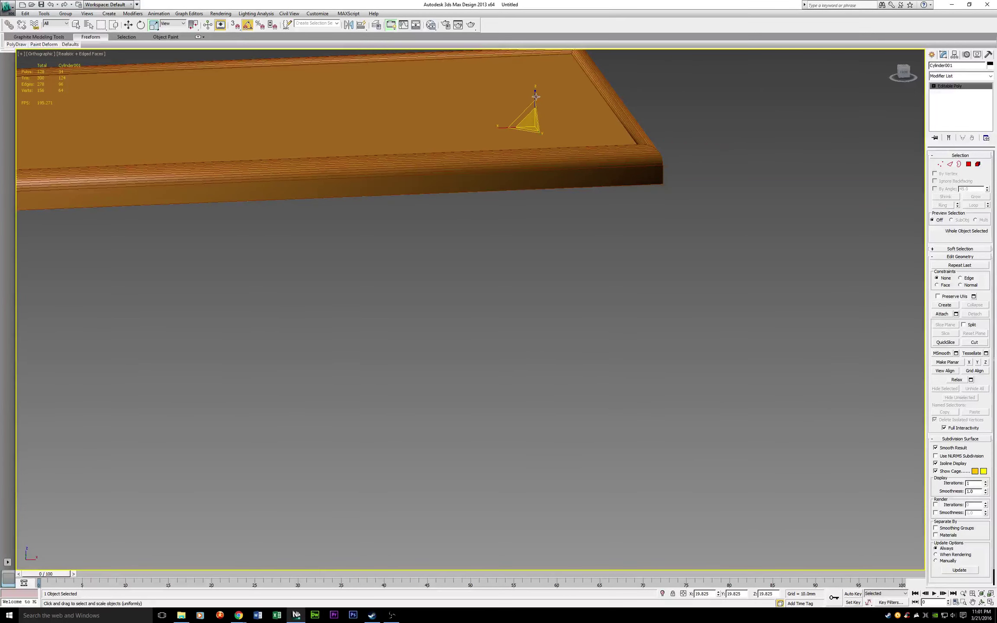
drag(535, 75, 533, 26)
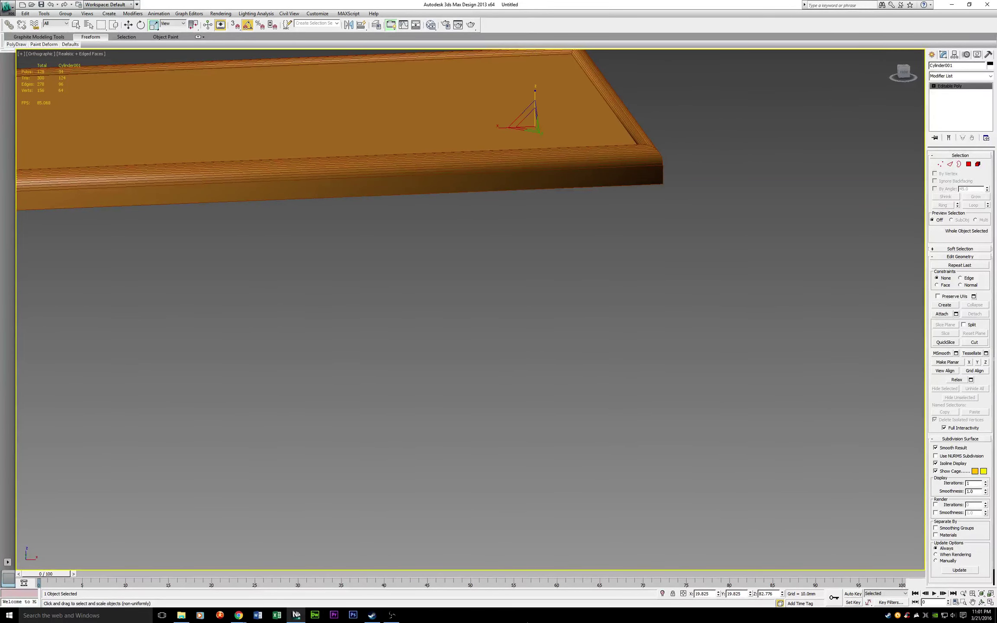
Raise the stretched slot-shaped piece to about Z 2.9 mm so that it passes through the rimmed box
click(903, 78)
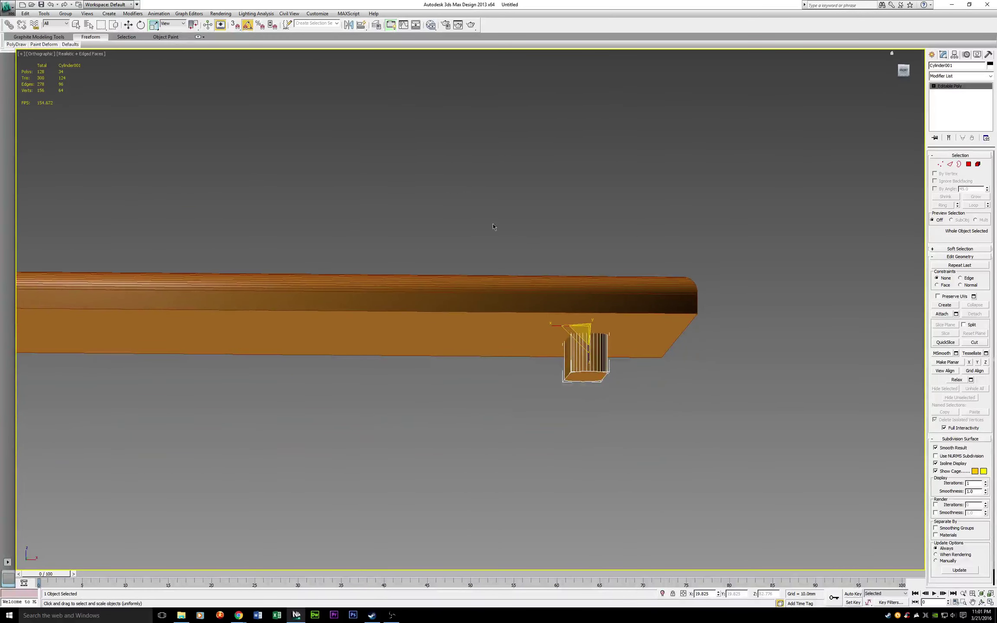
click(128, 25)
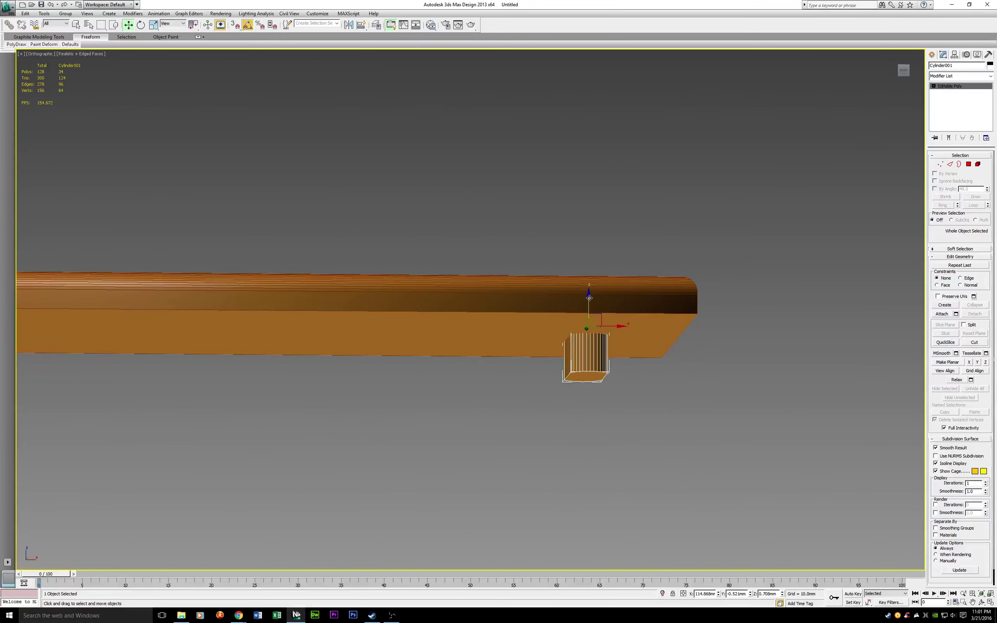
drag(589, 297, 588, 268)
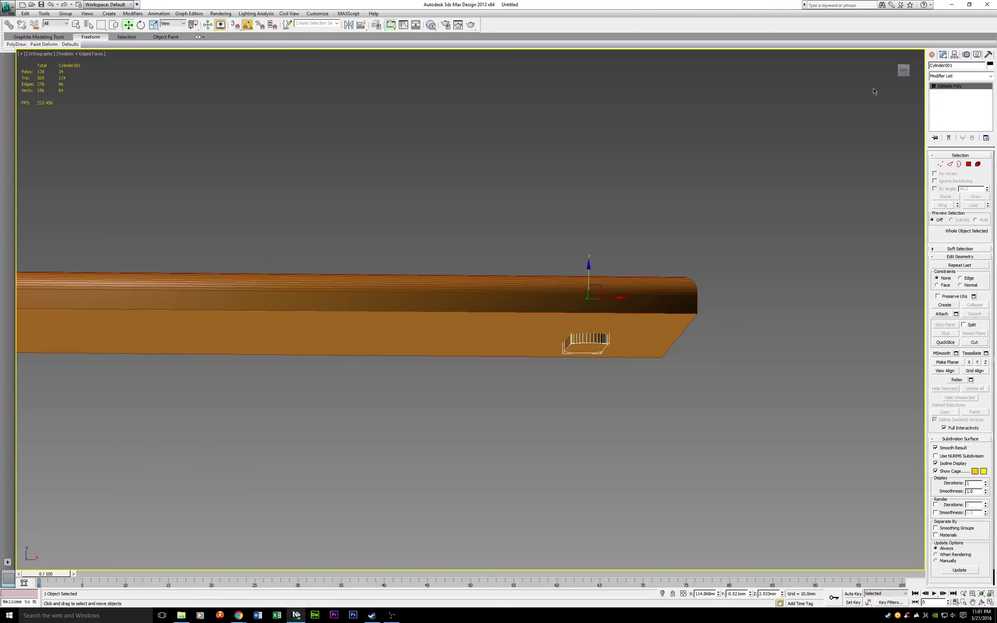
Show the grid and centre the slot-shaped piece across the rimmed box's width by moving it to about Y -2.4 mm
drag(902, 70, 913, 85)
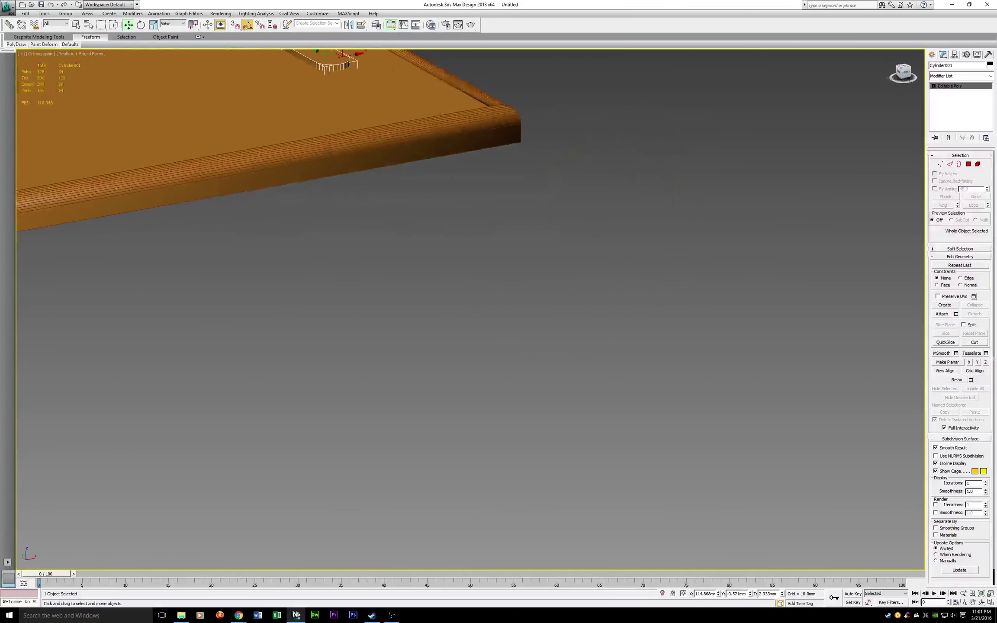
click(902, 70)
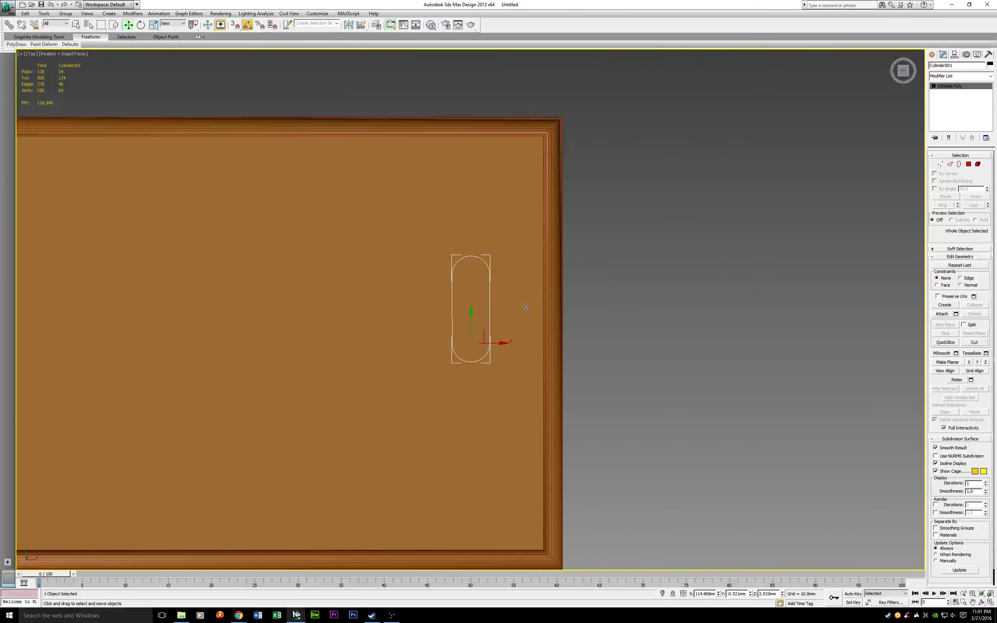
click(361, 27)
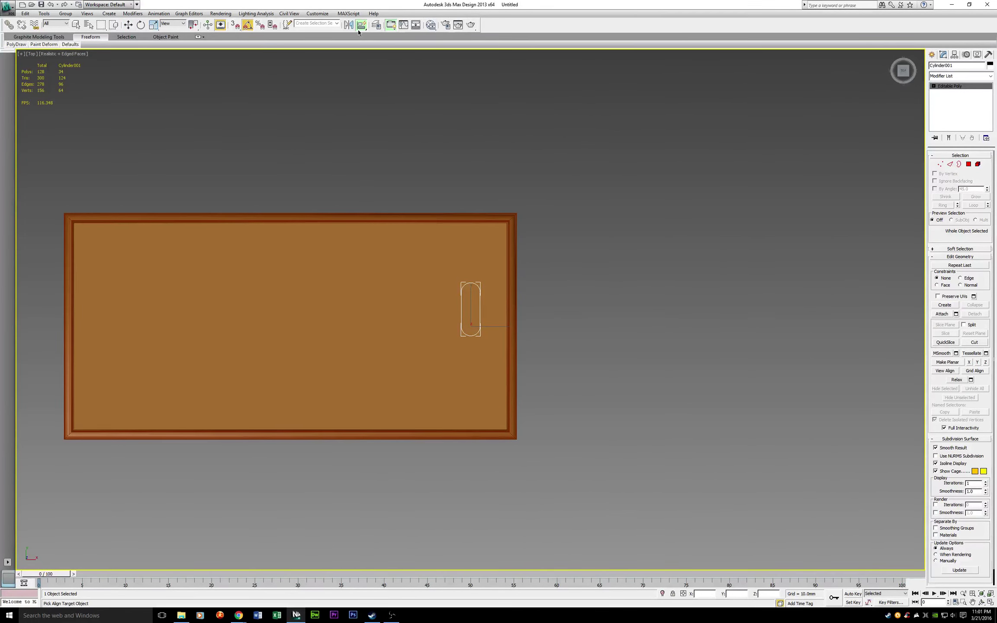
click(362, 26)
drag(902, 72, 941, 51)
alt+middle_drag(471, 311, 473, 300)
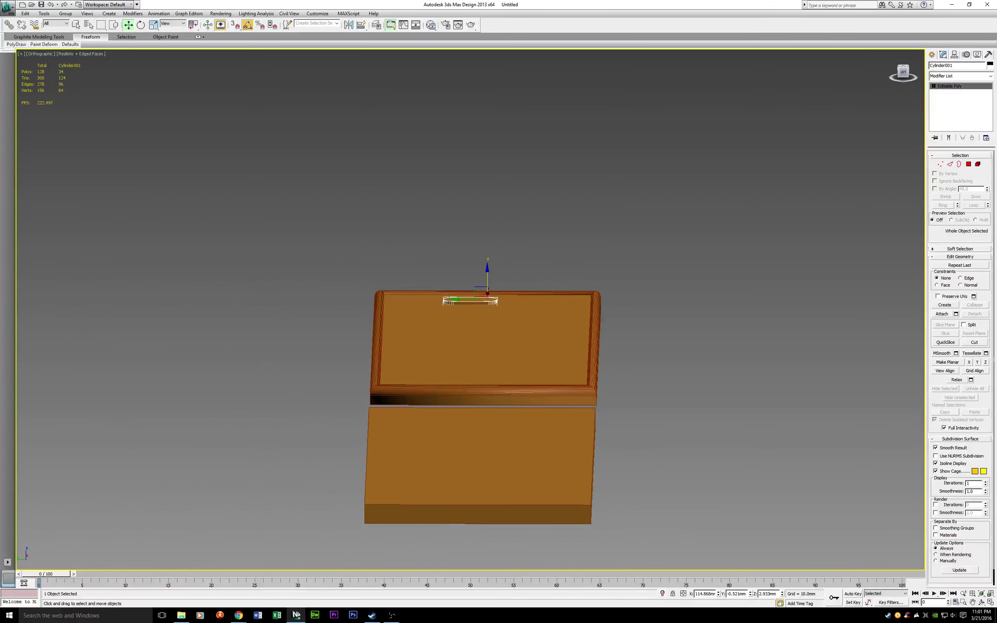
key(g)
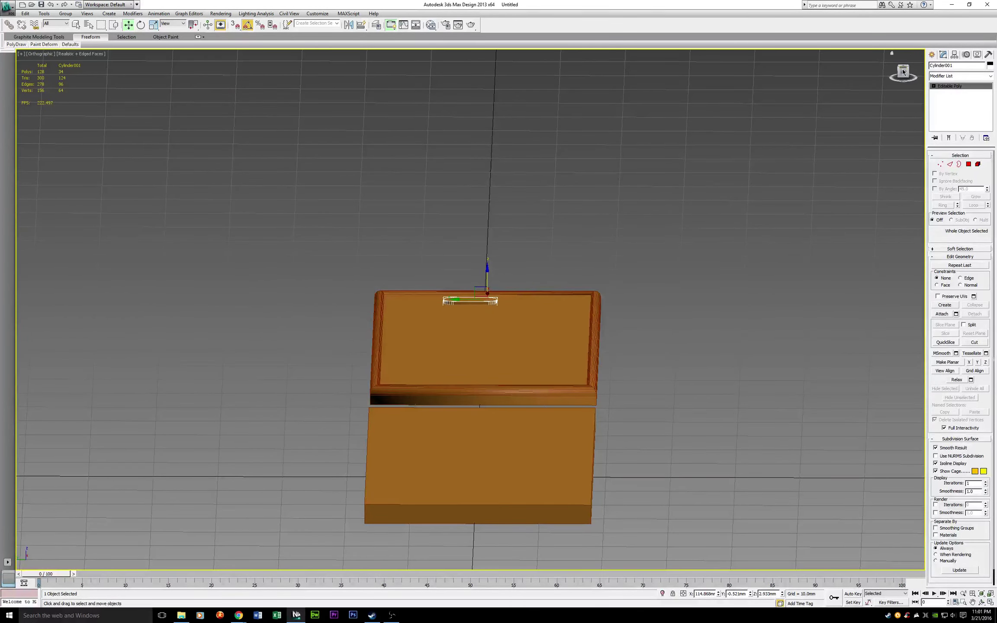
drag(903, 78, 903, 74)
key(l)
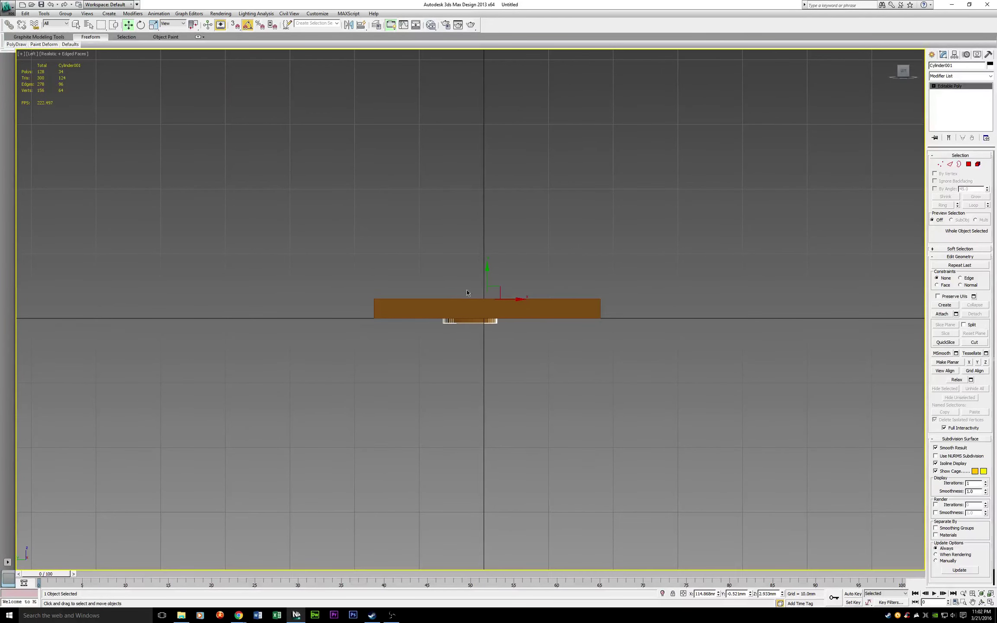
drag(519, 299, 531, 299)
Clone the slot-shaped piece along X to a spot beyond the rimmed box's short edge, at about X 136.1 mm
mouse_move(905, 72)
mouse_down()
mouse_move(896, 87)
mouse_move(884, 80)
mouse_move(913, 79)
mouse_move(913, 90)
mouse_up()
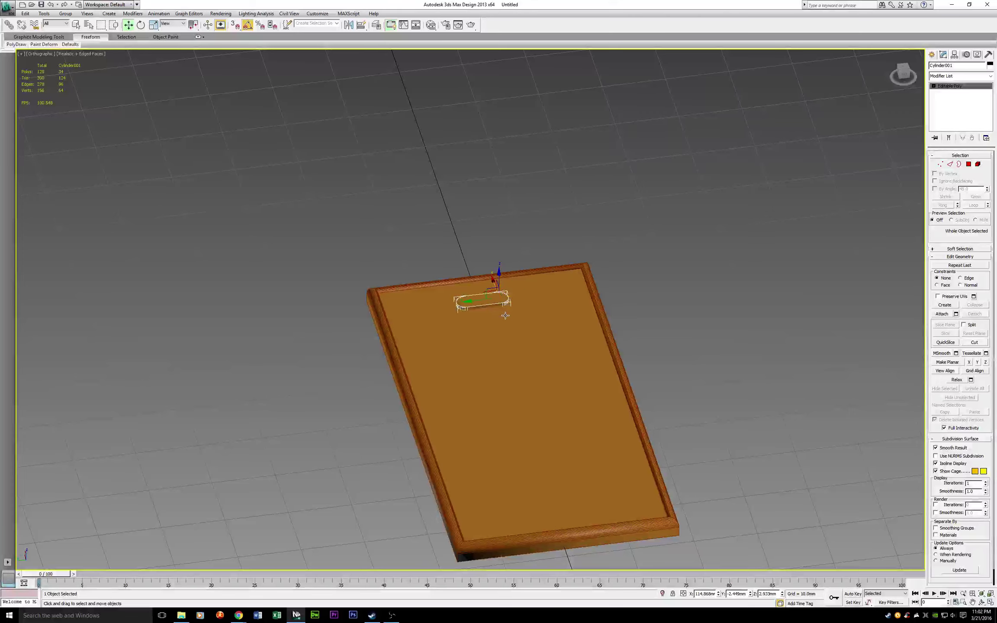
shift+drag(493, 280, 466, 211)
click(504, 339)
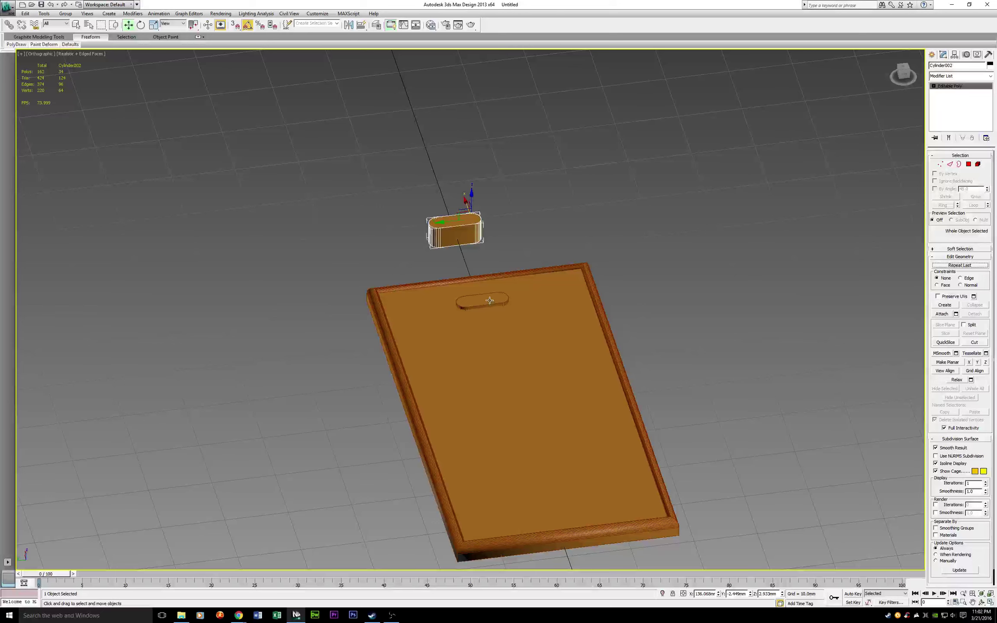
Subtract the slot-shaped piece embedded in the rimmed box from that box with a ProBoolean Subtraction
click(550, 329)
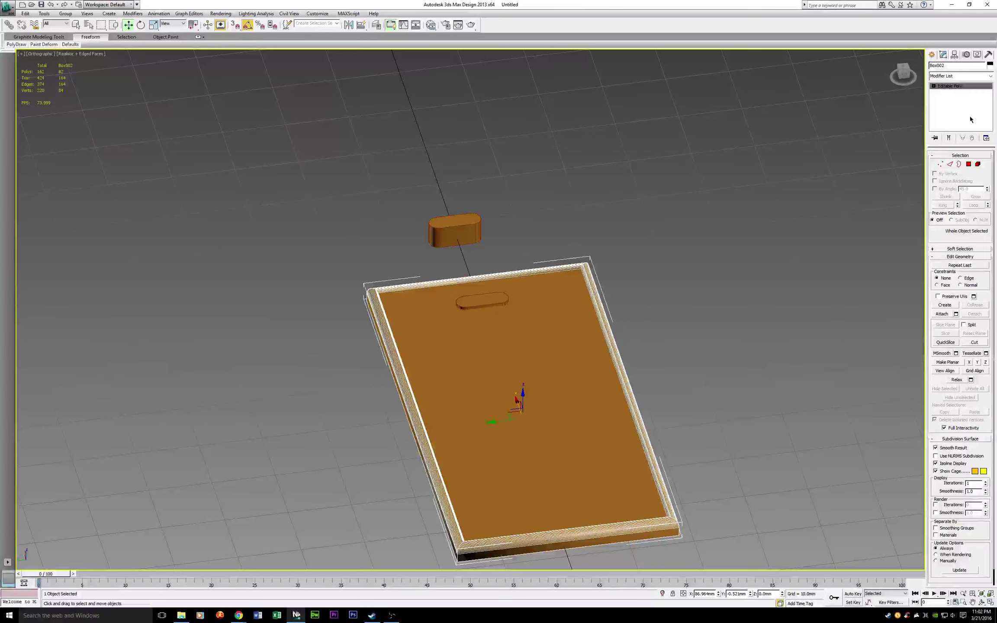
click(932, 55)
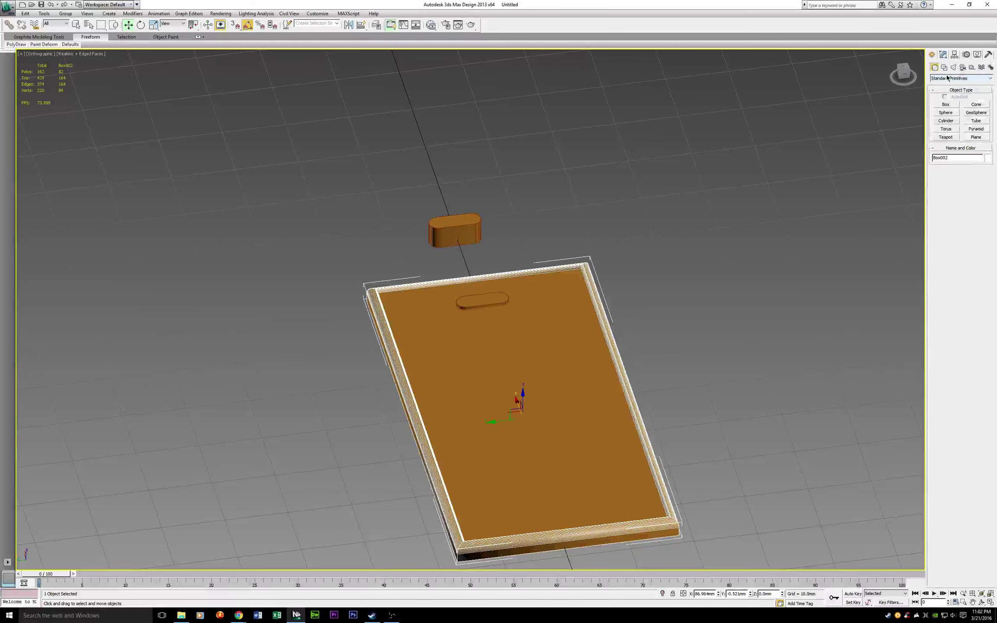
click(944, 79)
click(947, 89)
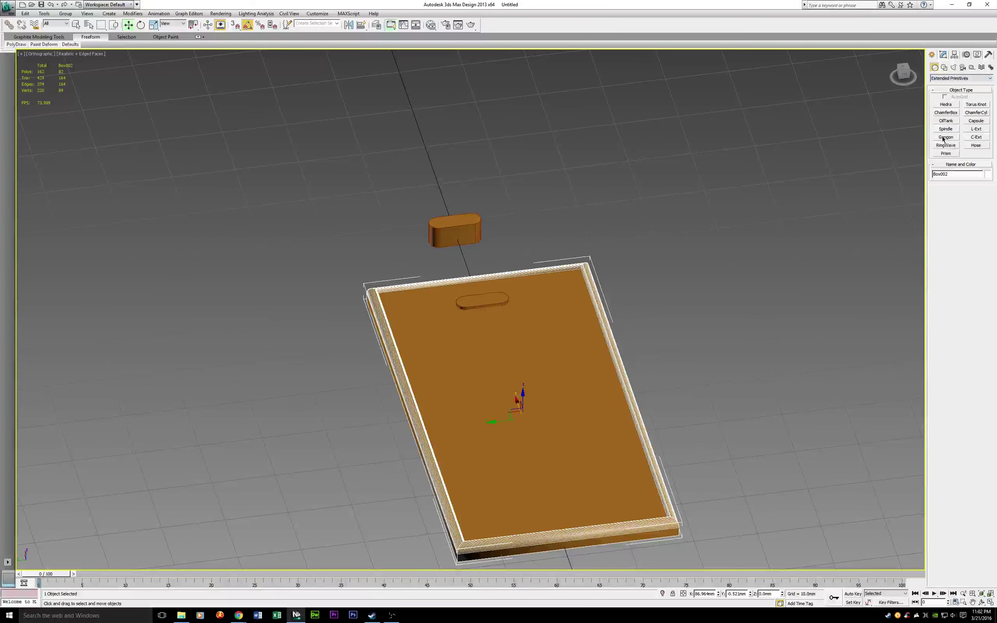
click(953, 79)
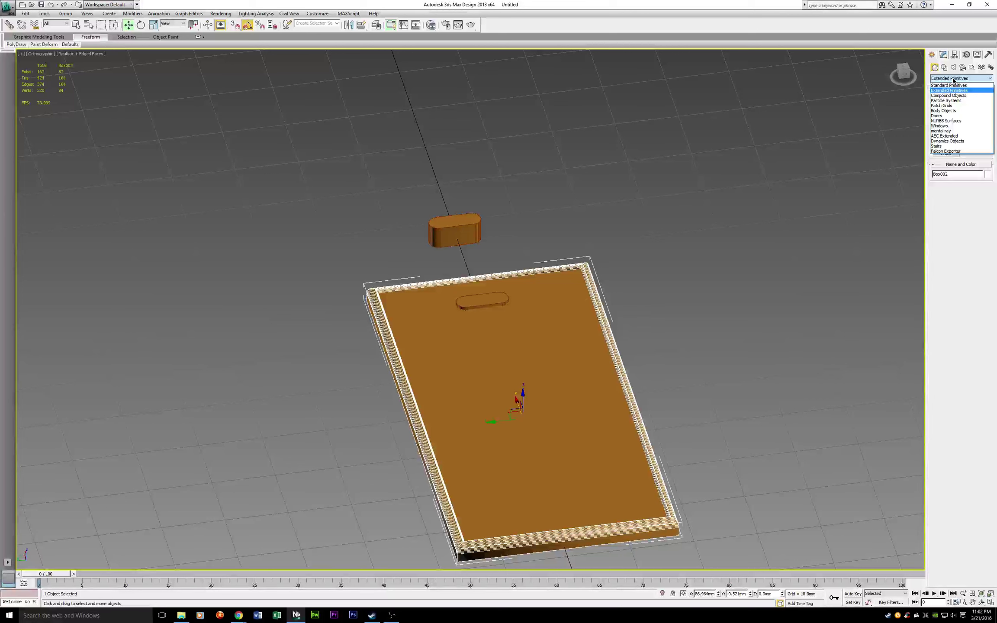
click(947, 95)
click(946, 146)
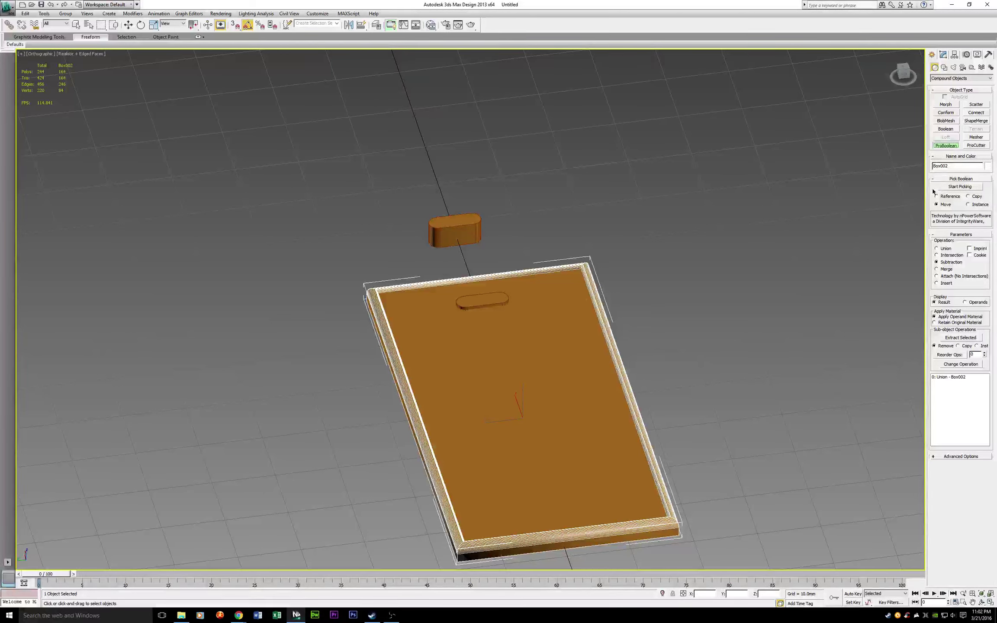
click(959, 187)
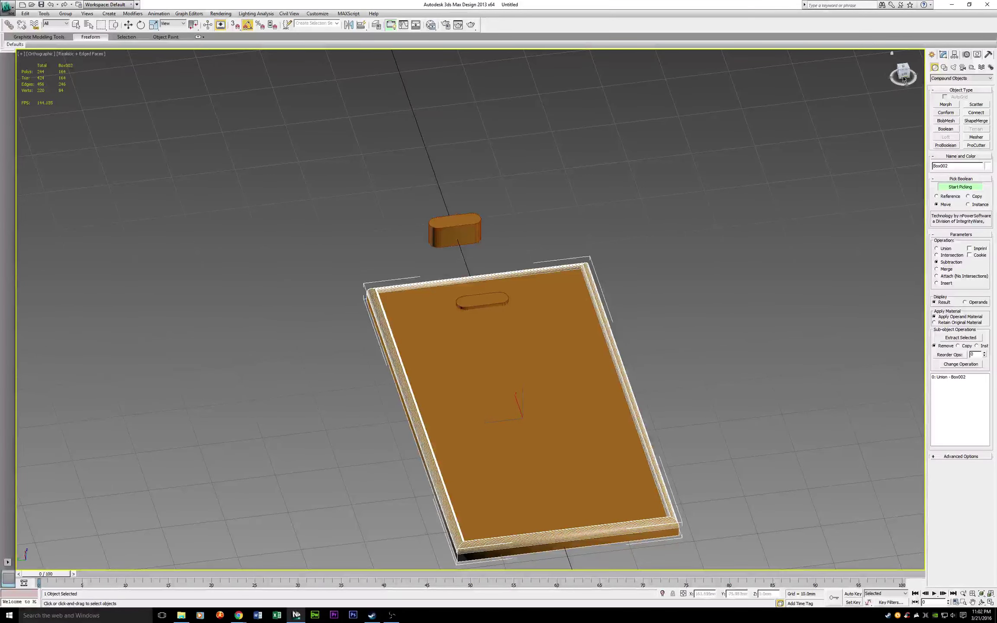
drag(904, 76, 944, 70)
middle_drag(588, 366, 512, 350)
scroll(512, 351, up, 5)
scroll(483, 341, down, 2)
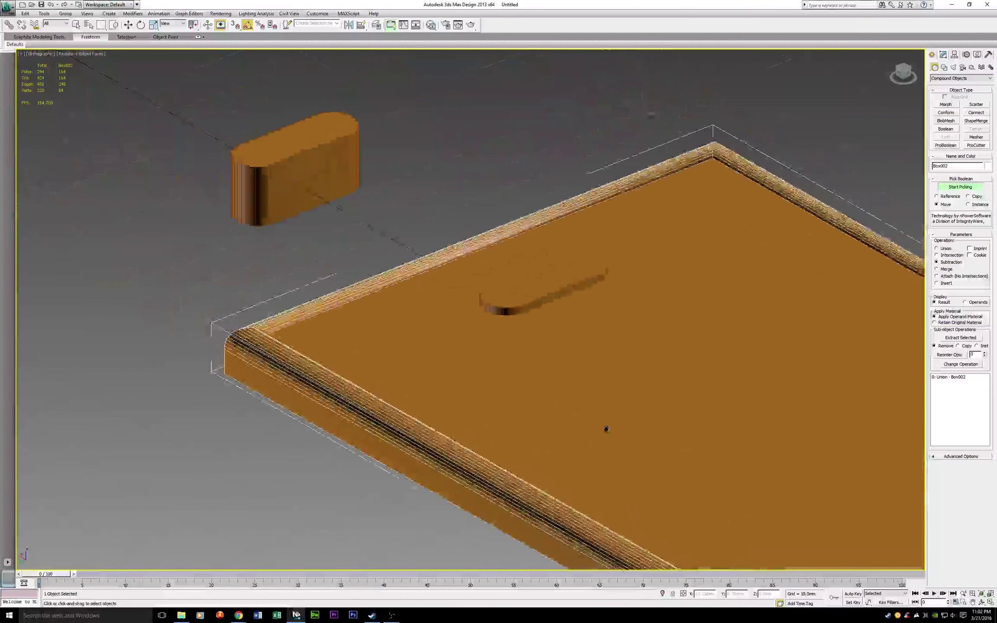
click(556, 289)
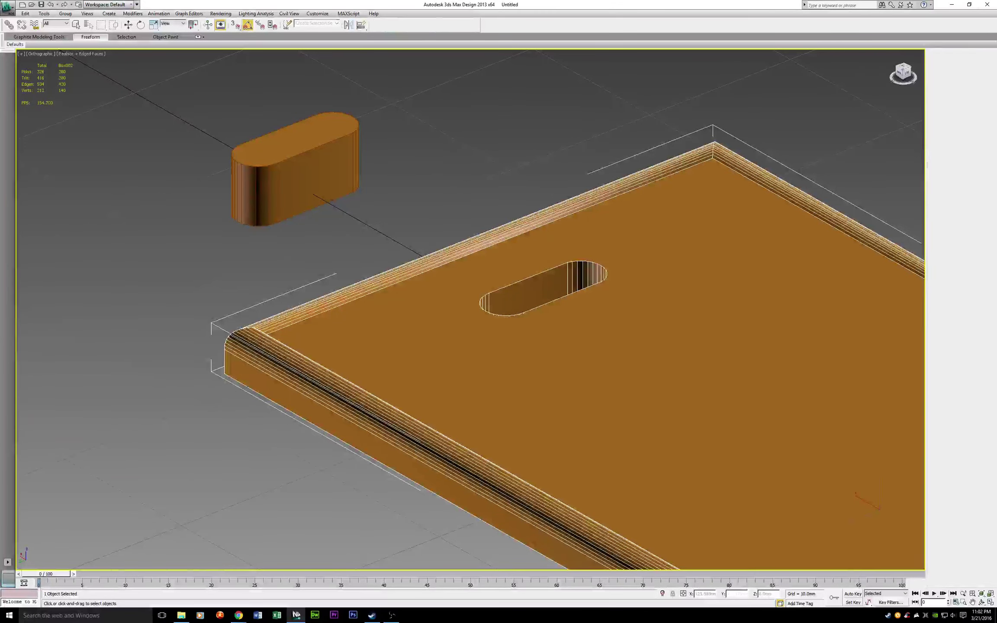
Leave operand picking and examine the slot hole cut through the rimmed box from several angles
drag(905, 70, 606, 195)
key(w)
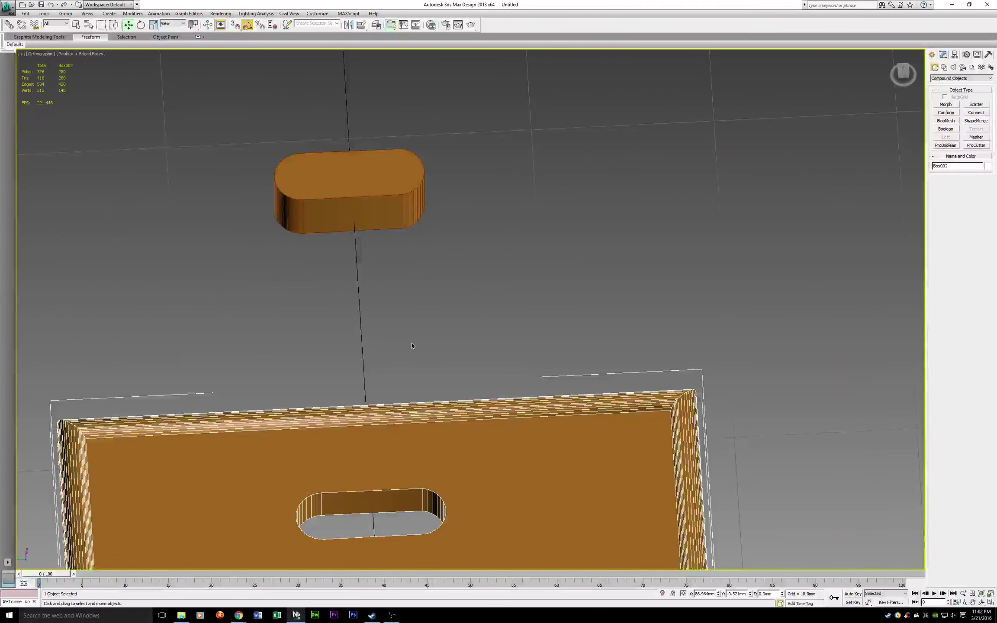
middle_drag(411, 346, 669, 216)
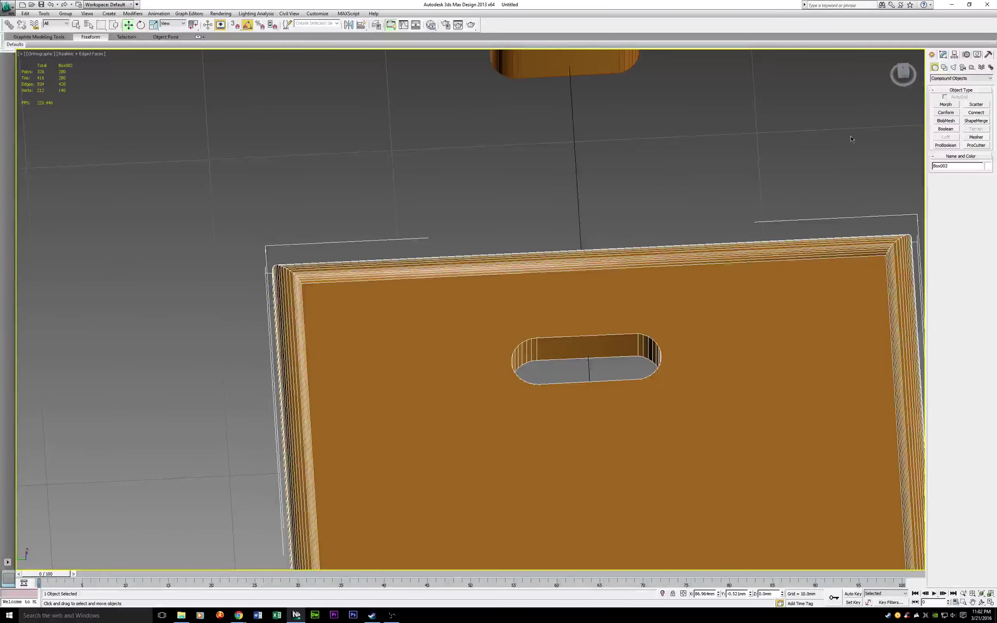
drag(908, 73, 540, 157)
middle_drag(540, 158, 660, 421)
scroll(414, 180, up, 2)
middle_drag(414, 179, 753, 329)
scroll(457, 296, up, 5)
middle_drag(459, 362, 368, 227)
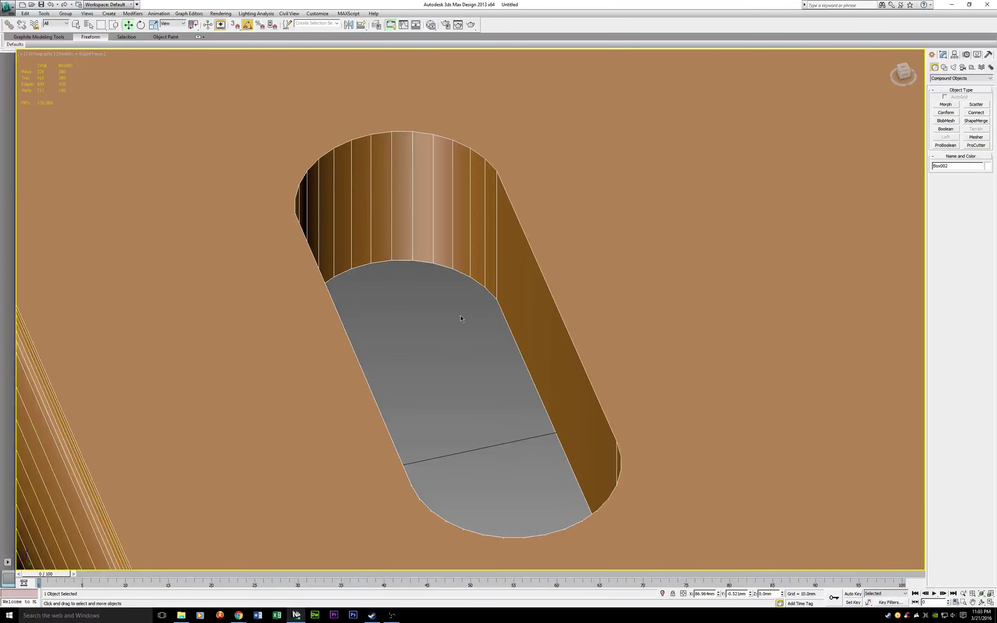
scroll(461, 319, down, 10)
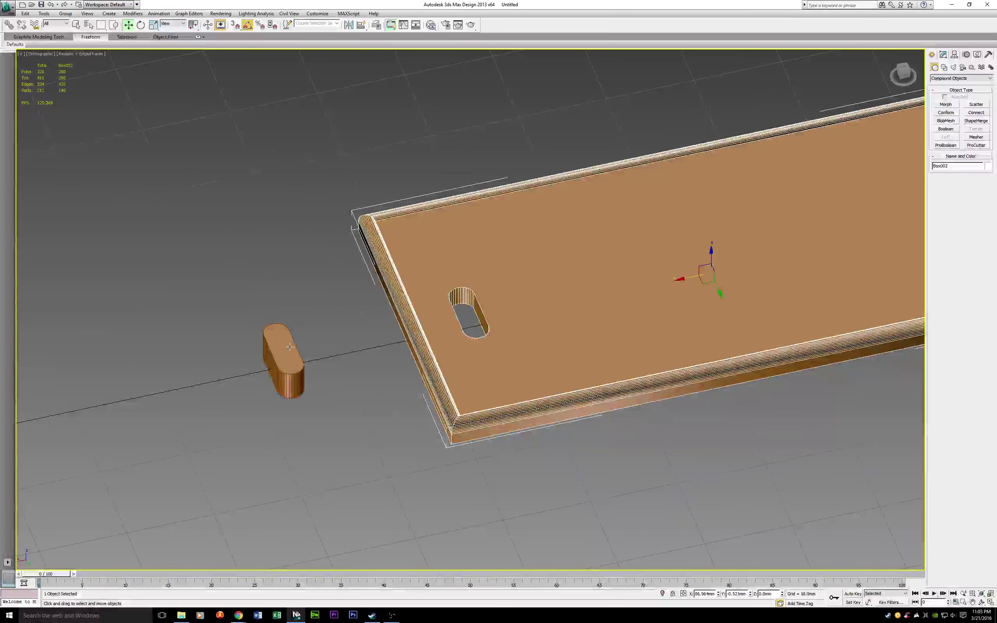
Move the cloned slot-shaped piece along X onto the plain box near its short edge, at about X 28.3 mm
click(289, 347)
middle_drag(667, 291, 455, 341)
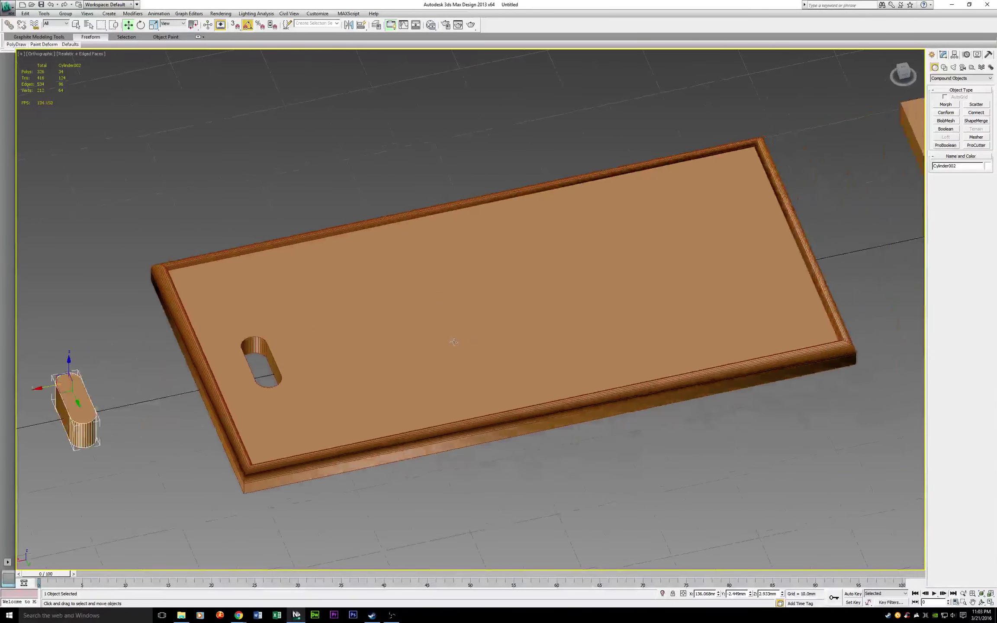
scroll(454, 343, down, 4)
drag(272, 363, 725, 287)
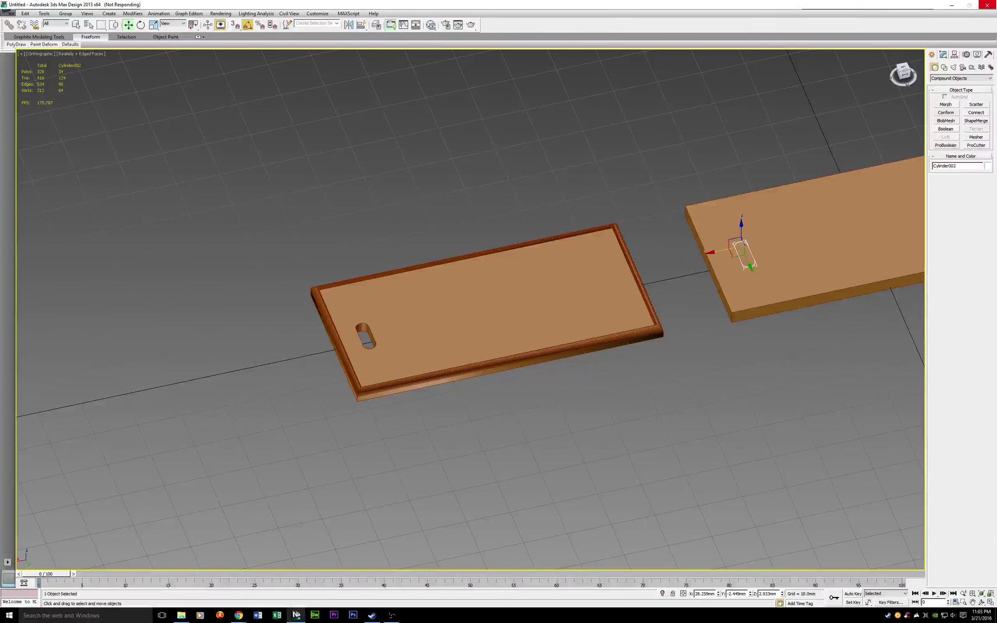
mouse_move(903, 70)
mouse_down()
mouse_move(903, 13)
mouse_move(903, 71)
mouse_up()
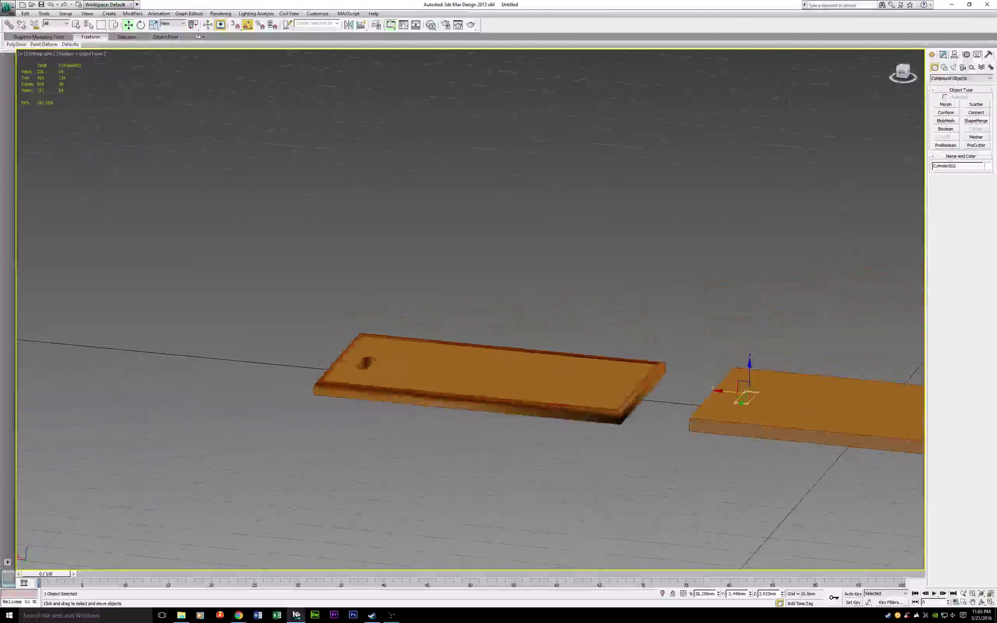
Try to subtract the slot-shaped piece from the plain box with a Boolean Subtraction (A-B)
middle_drag(720, 359, 437, 330)
scroll(437, 328, up, 4)
click(517, 410)
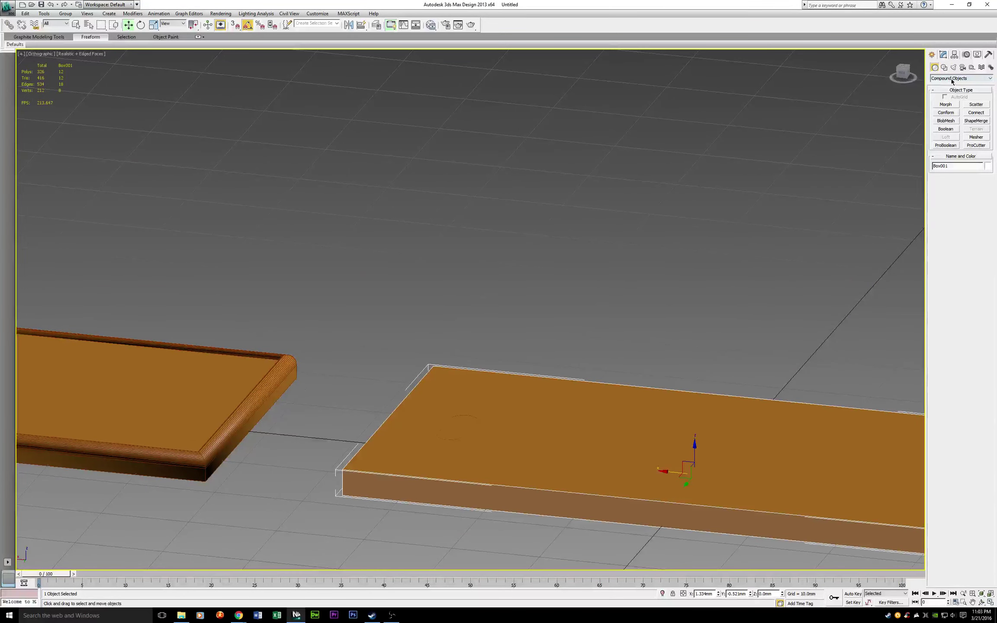
click(953, 130)
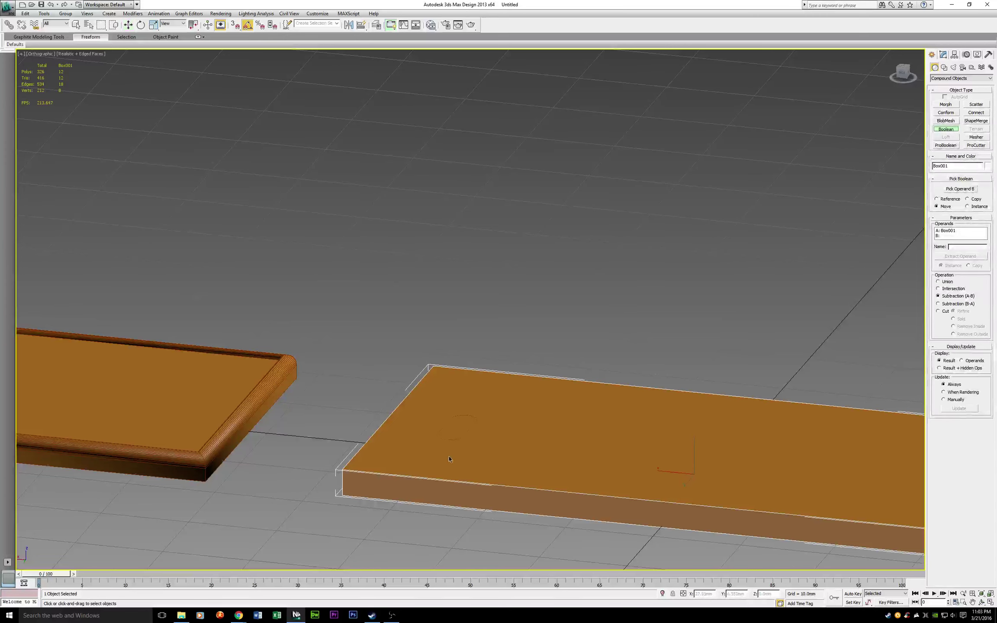
click(959, 189)
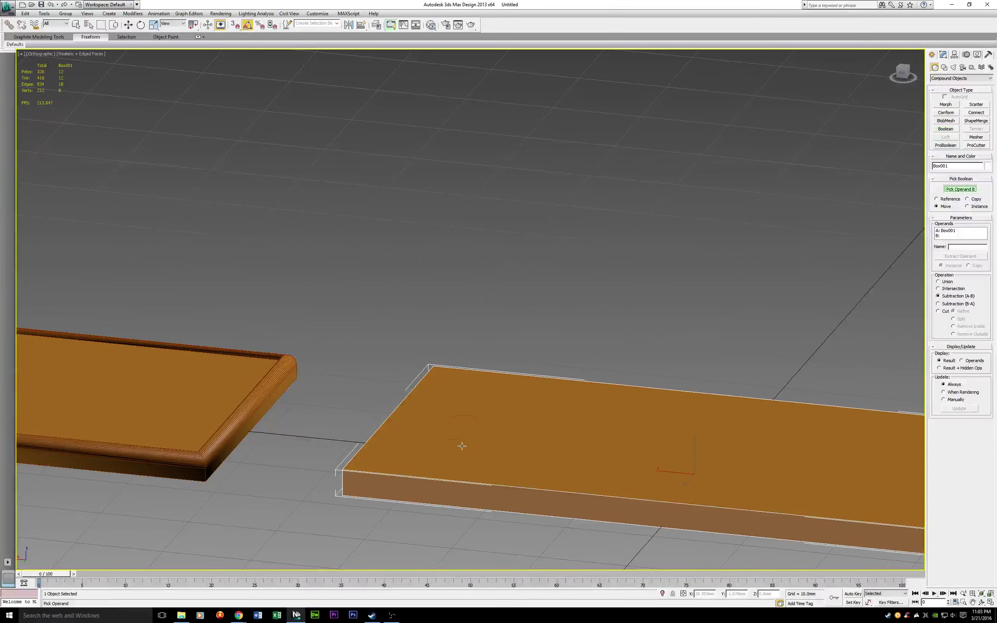
click(460, 417)
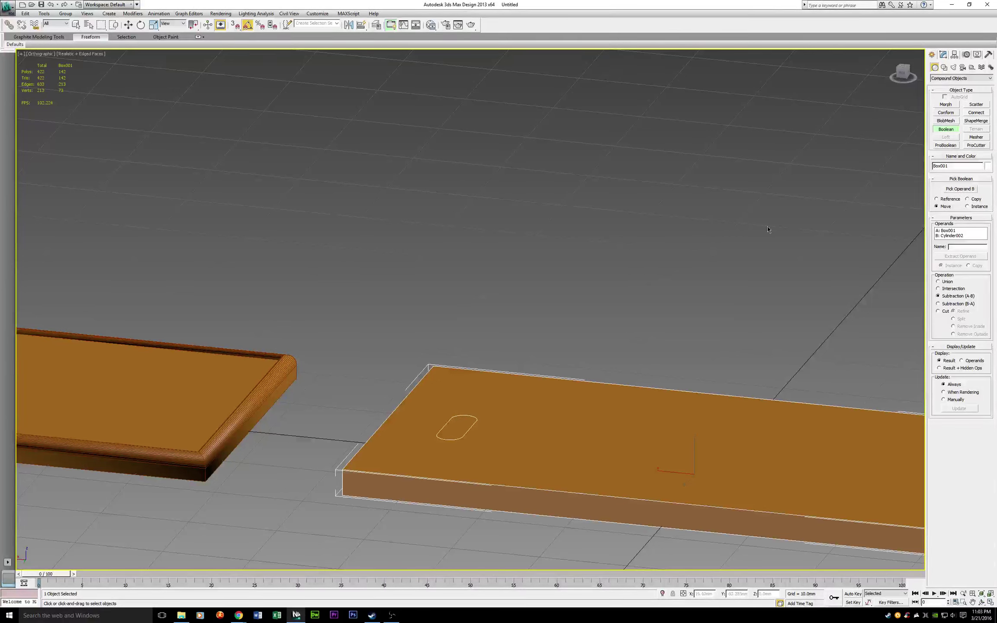
key(w)
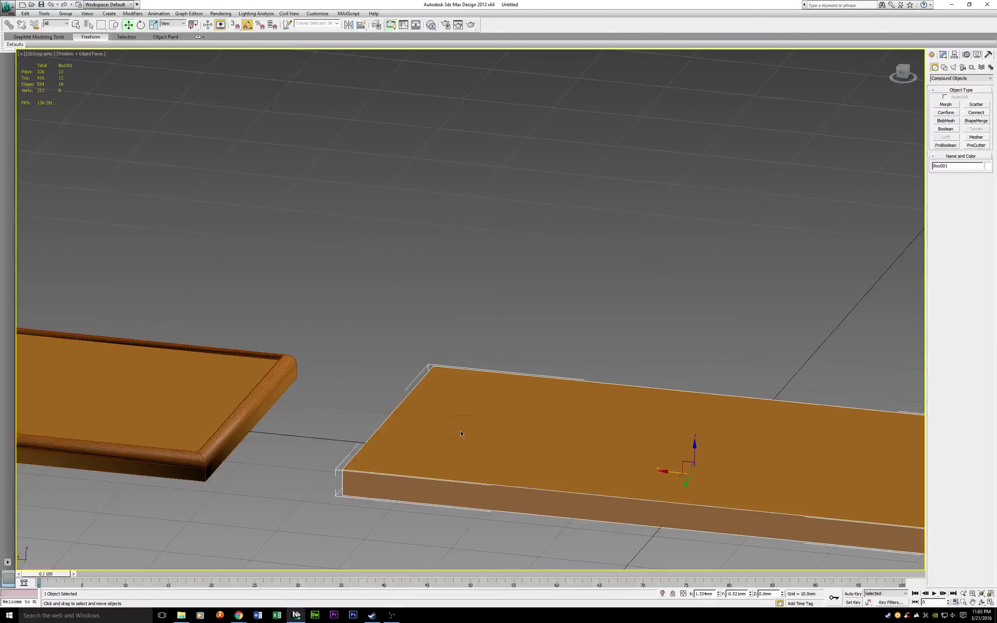
Lower the plain box slightly along Z to about -0.25 mm and raise the slot-shaped piece to about Z 2.98 mm
key(ctrl+d)
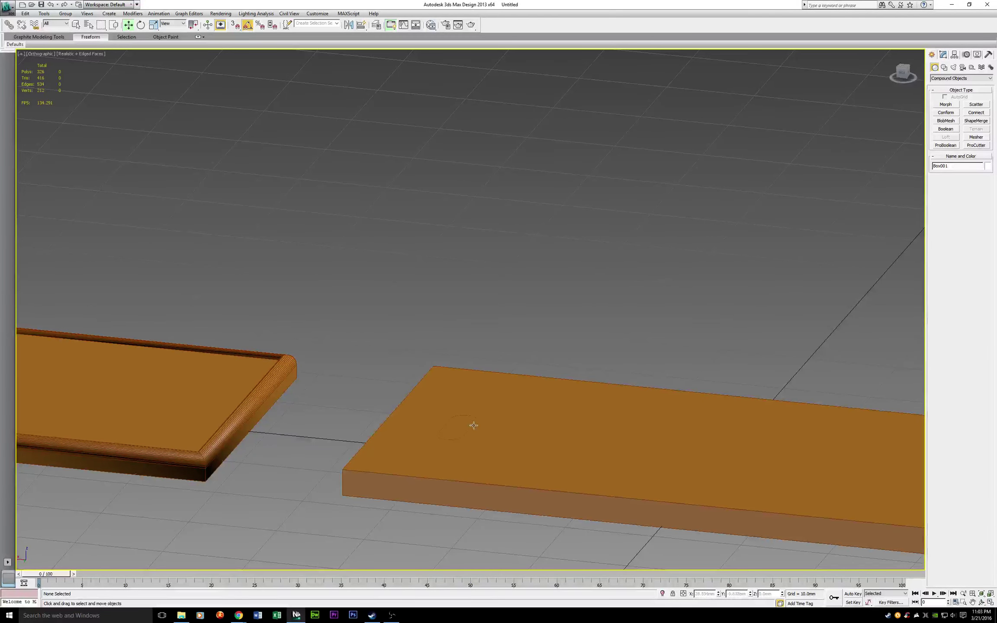
click(473, 426)
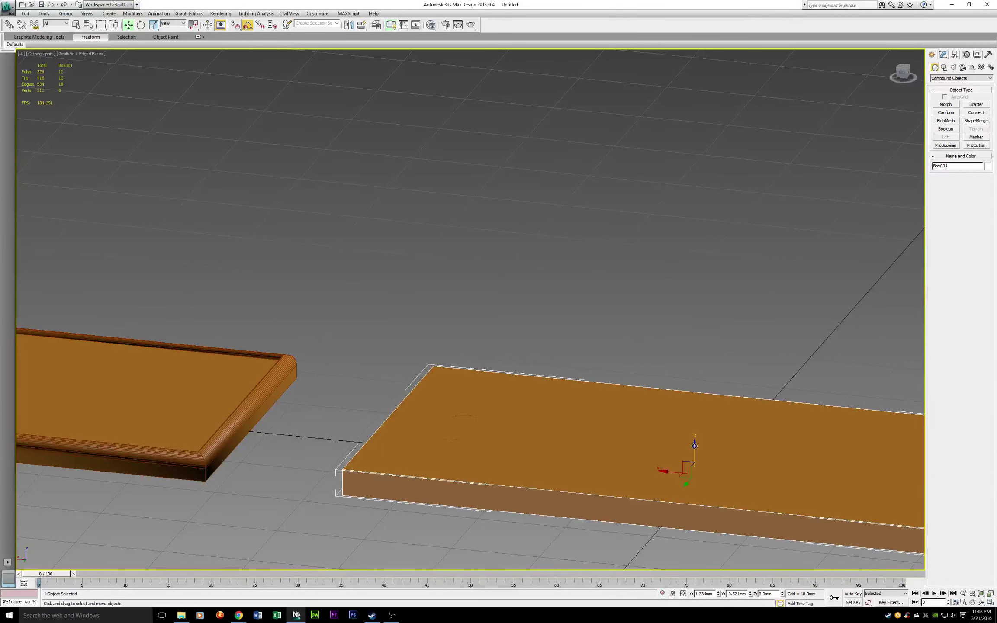
drag(694, 446, 694, 447)
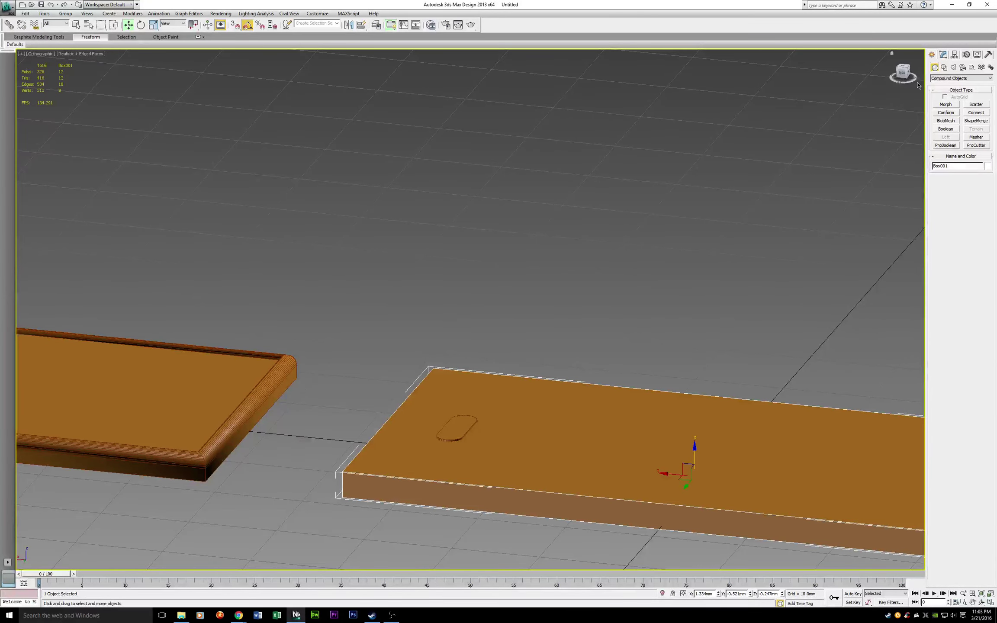
mouse_move(903, 76)
mouse_down()
mouse_move(907, 44)
mouse_move(909, 65)
mouse_up()
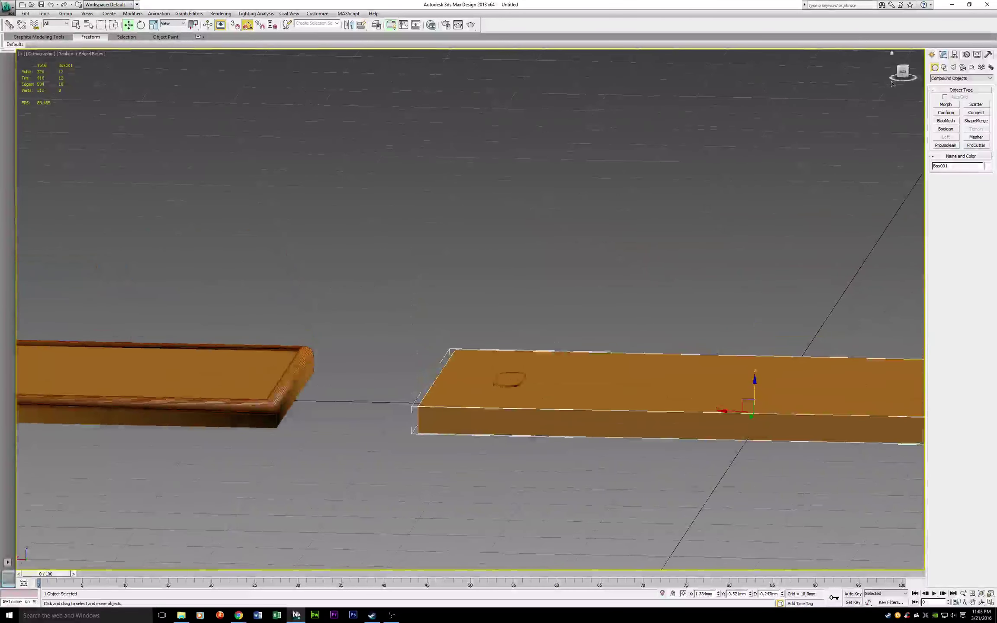
click(508, 383)
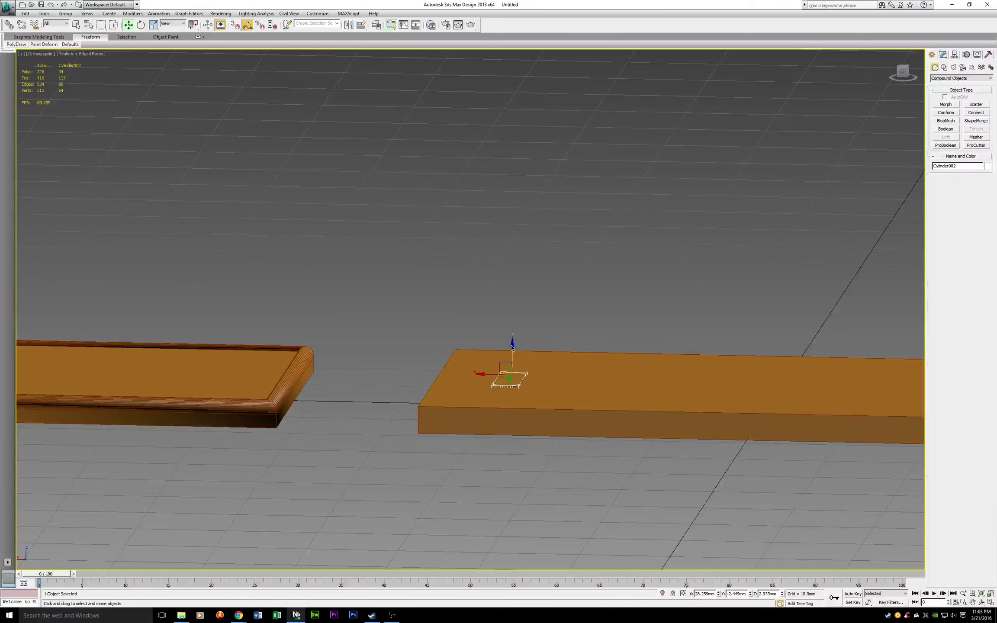
drag(512, 344, 512, 343)
click(945, 129)
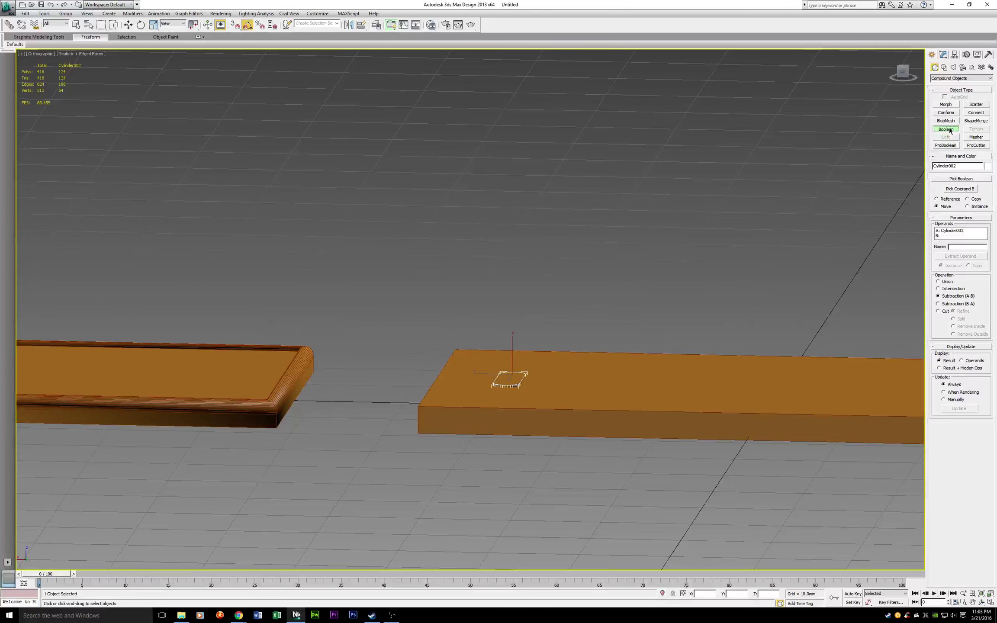
right_click(885, 125)
Convert the plain box to an Editable Poly
click(612, 380)
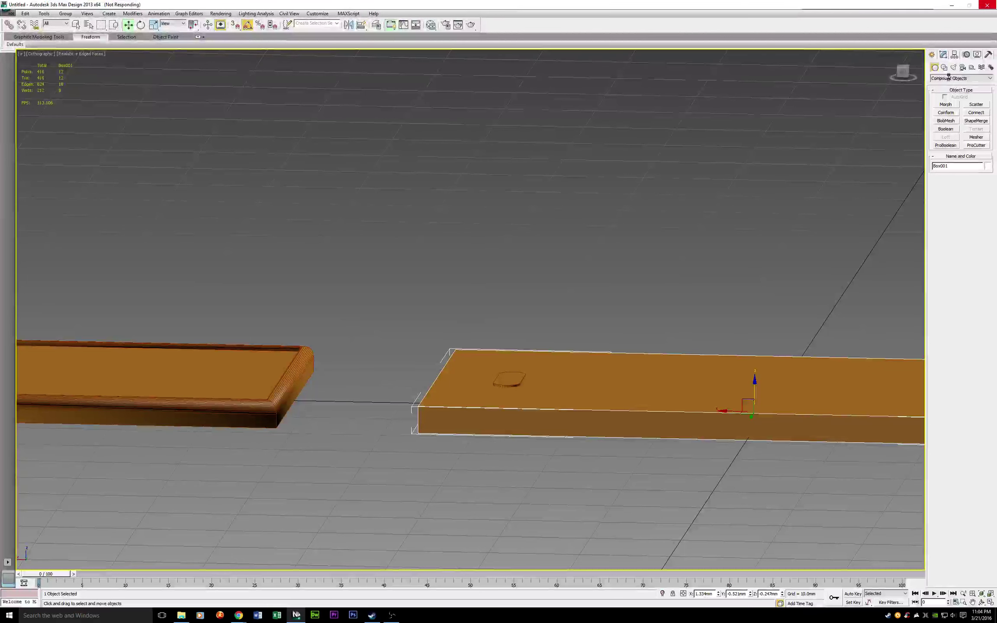
click(944, 55)
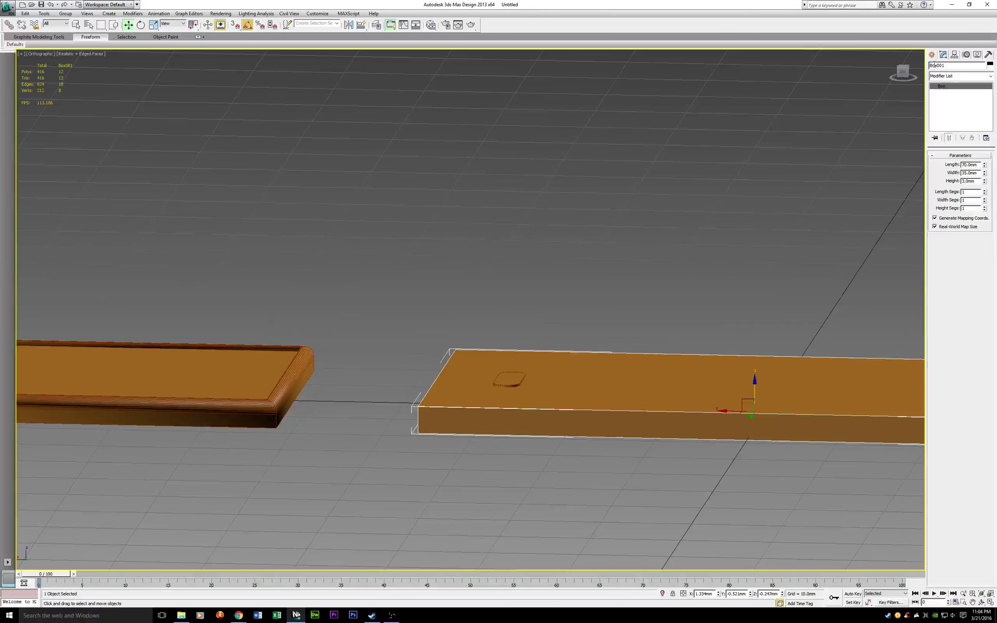
right_click(596, 401)
mouse_move(623, 473)
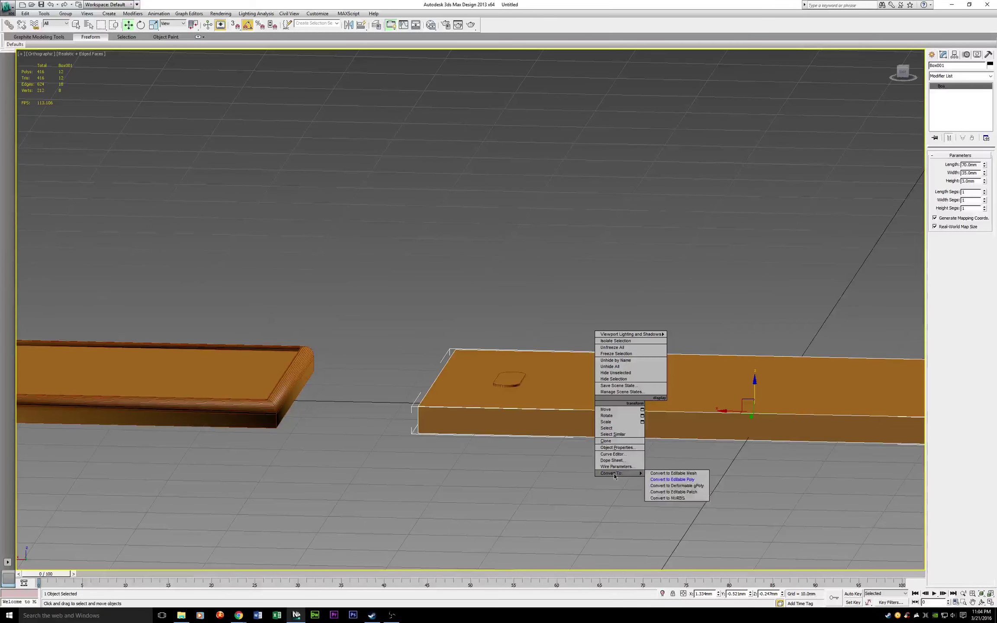
click(674, 479)
Convert the slot-shaped piece on the plain box to an Editable Poly
click(509, 381)
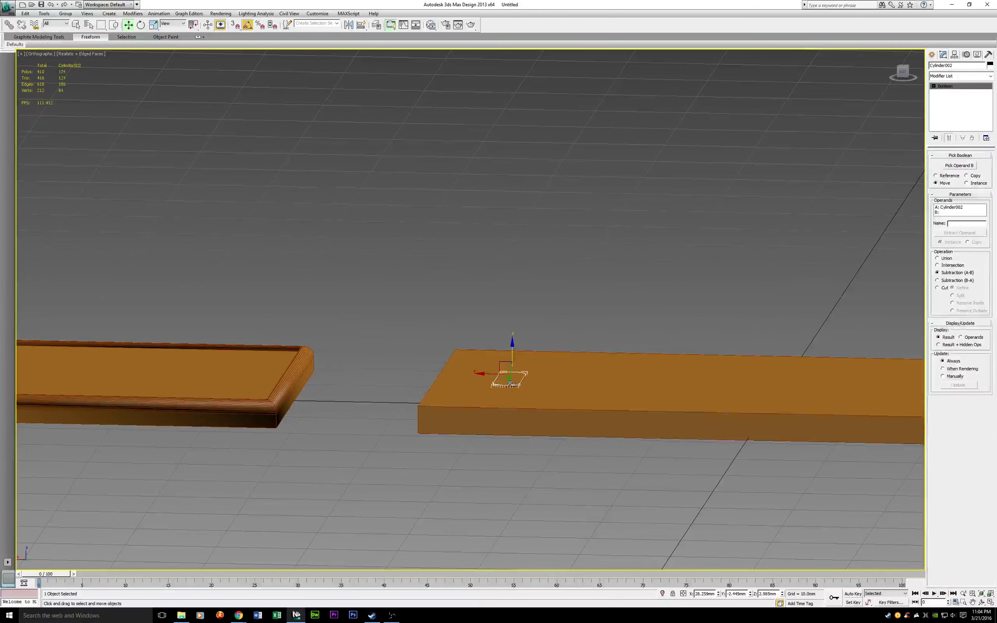
right_click(508, 382)
mouse_move(548, 456)
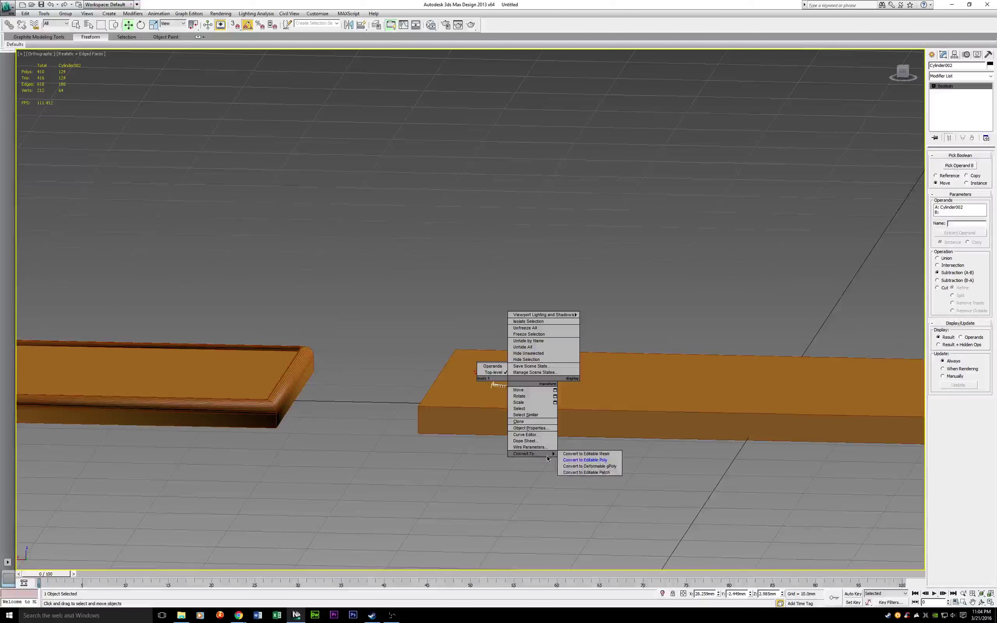
click(585, 460)
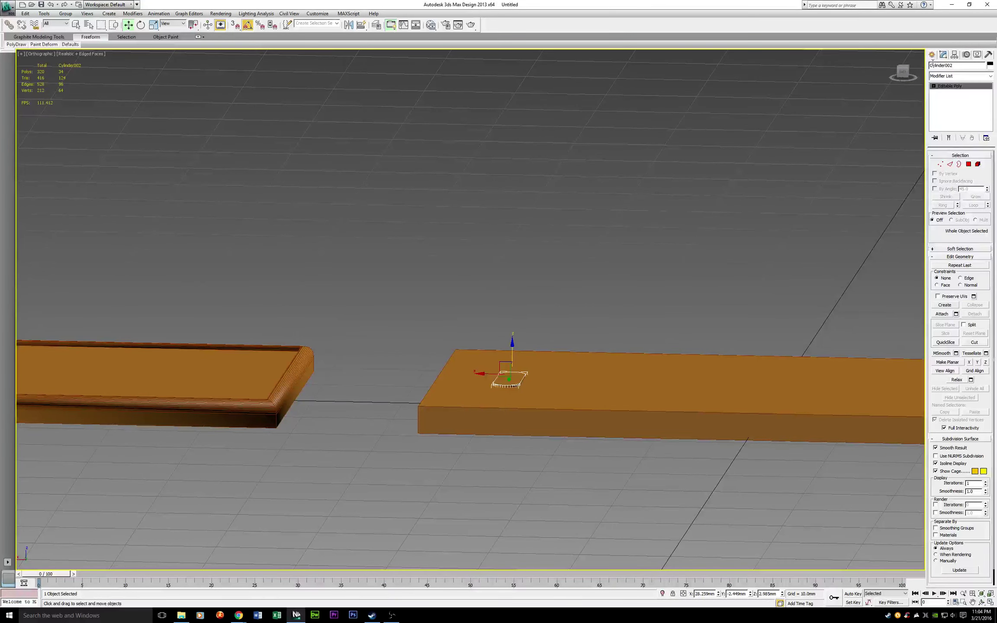
Subtract the slot-shaped piece from the plain box with a Boolean compound object set to Subtraction (A-B)
click(596, 408)
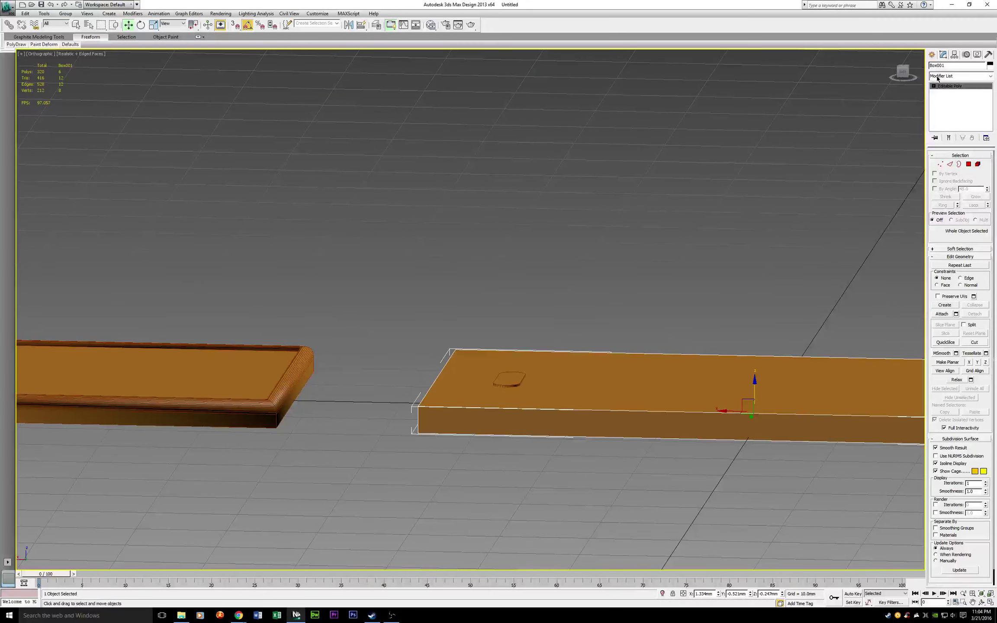
click(932, 54)
click(958, 81)
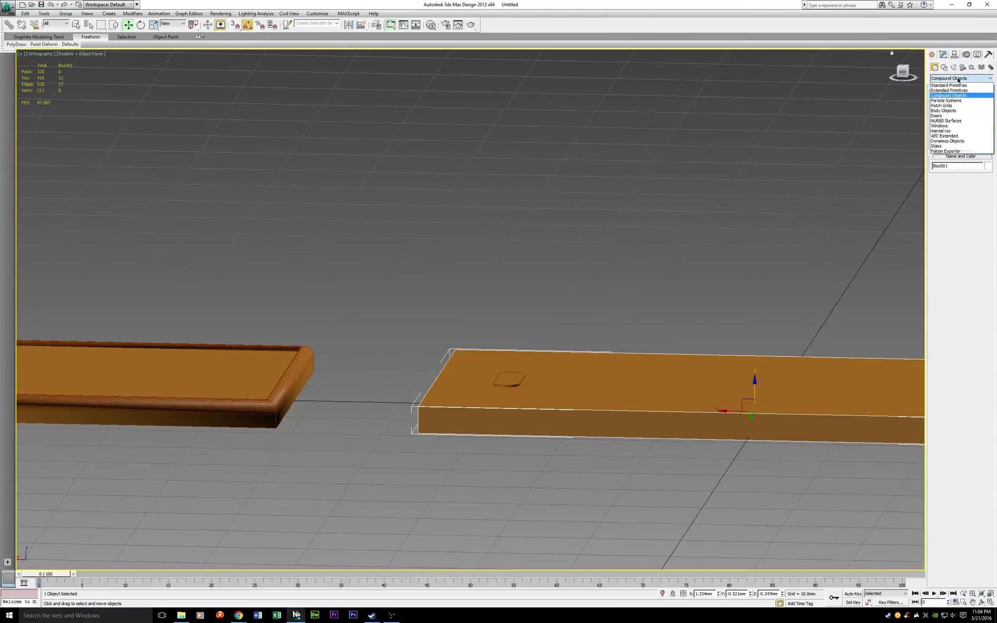
click(953, 95)
click(946, 130)
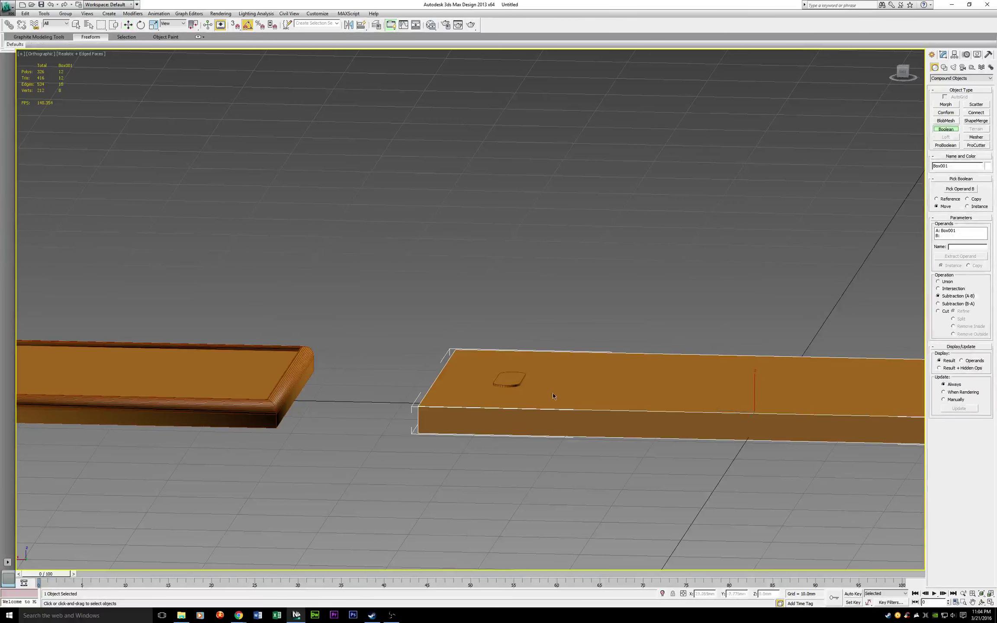
click(972, 190)
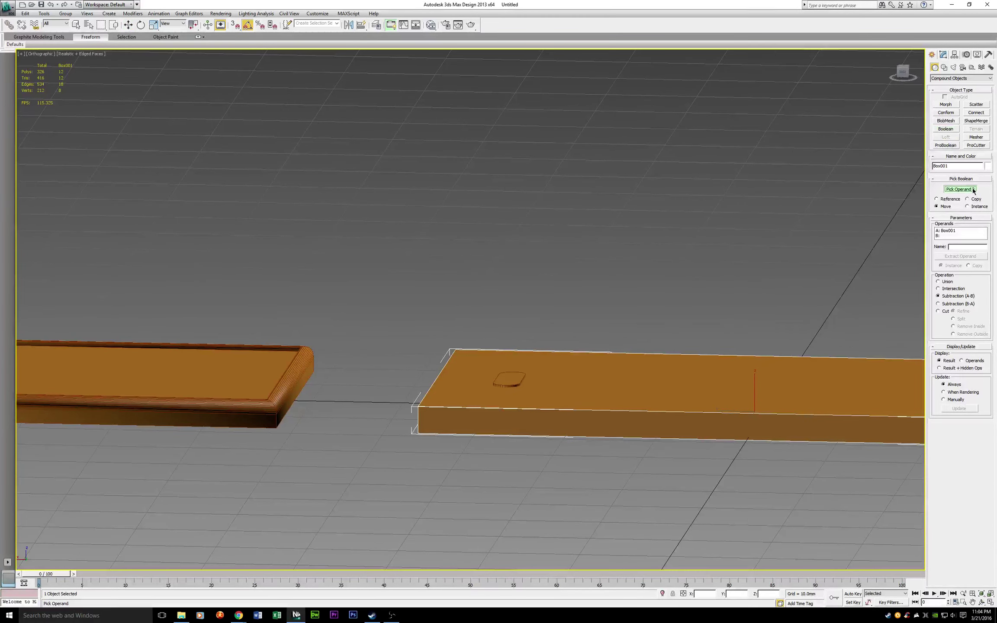
click(505, 383)
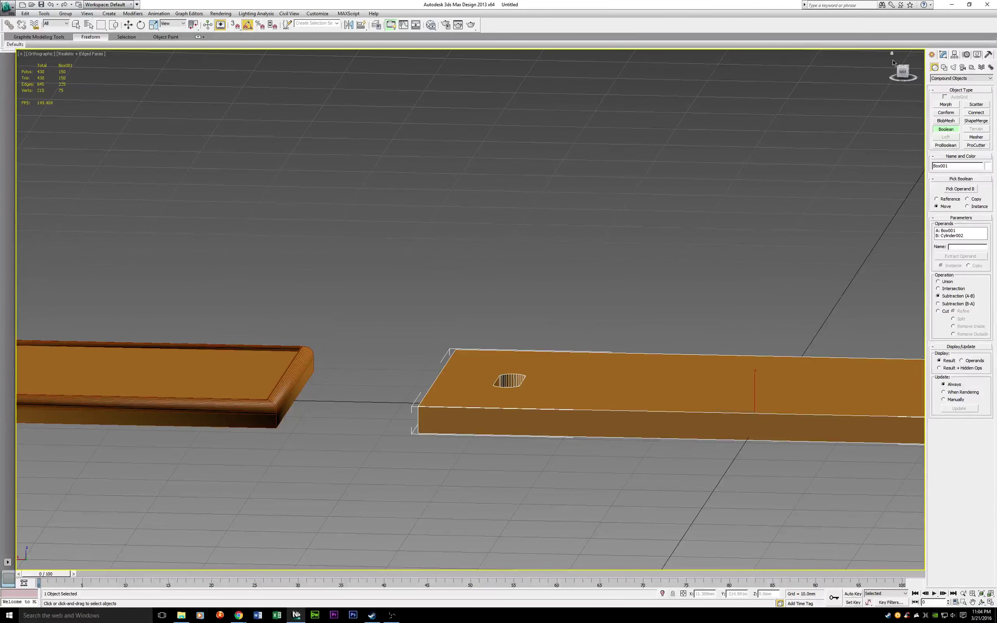
Leave the Boolean command and examine the walls of the slot hole in the plain box up close
drag(901, 77, 892, 87)
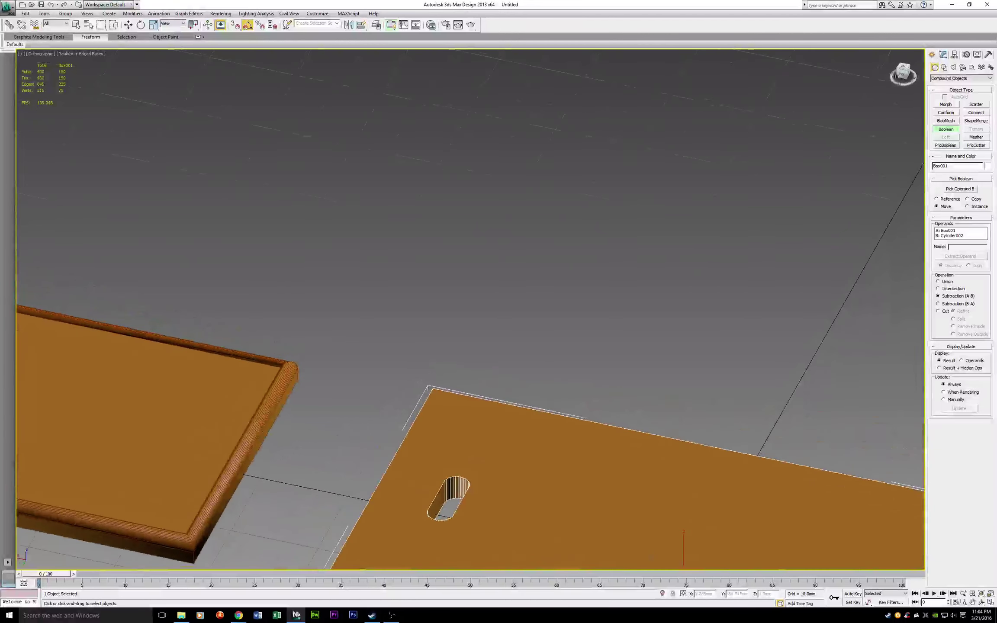
key(w)
middle_drag(513, 401, 626, 208)
scroll(626, 209, up, 8)
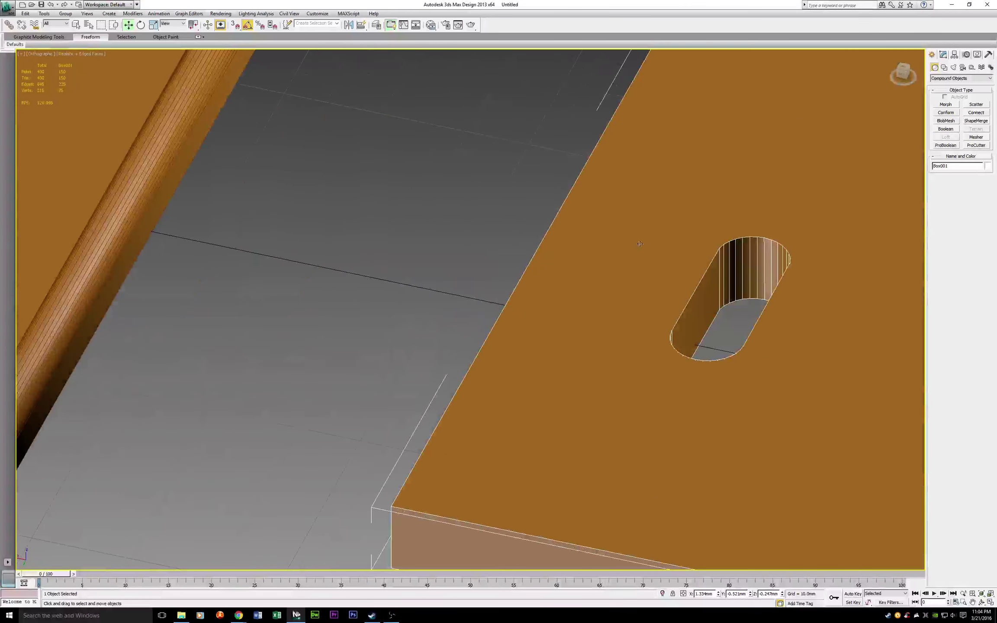
middle_drag(908, 270, 495, 307)
scroll(494, 306, up, 4)
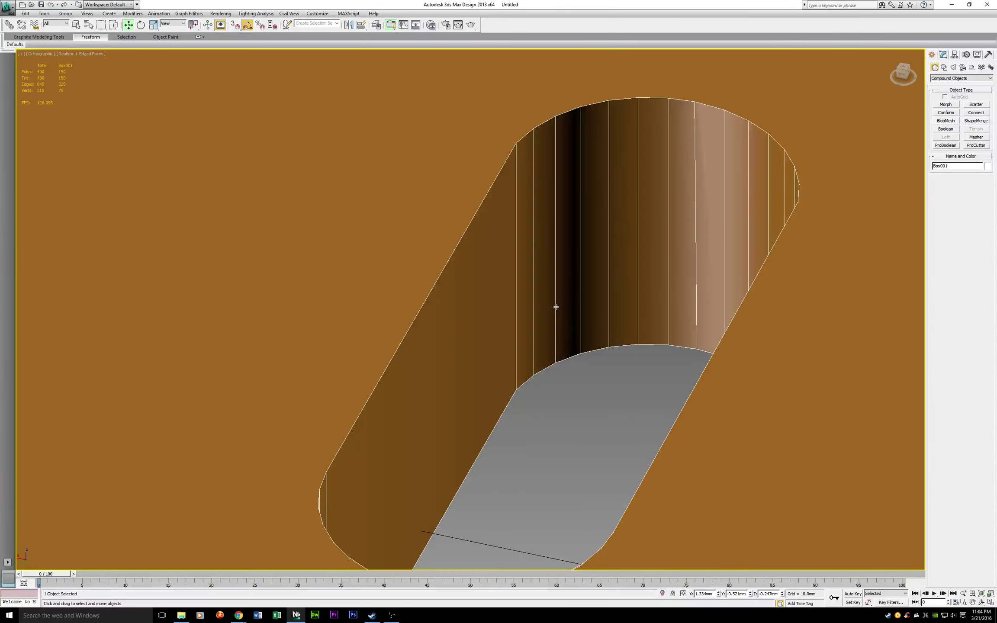
scroll(556, 307, down, 8)
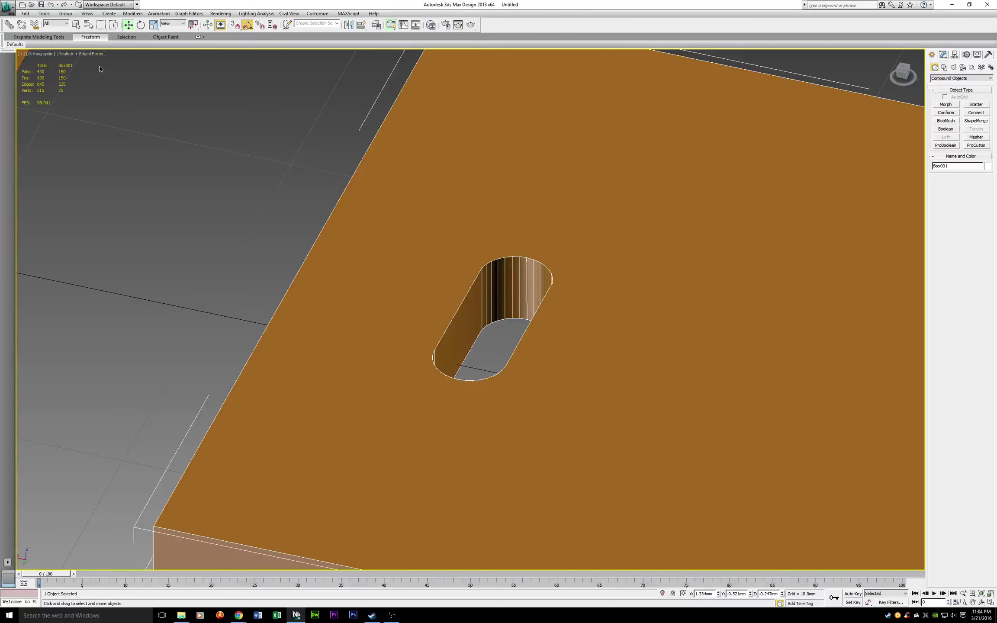
Turn off the Edged Faces display in the viewport, keeping Realistic shading, and bring the rimmed box into view
click(95, 54)
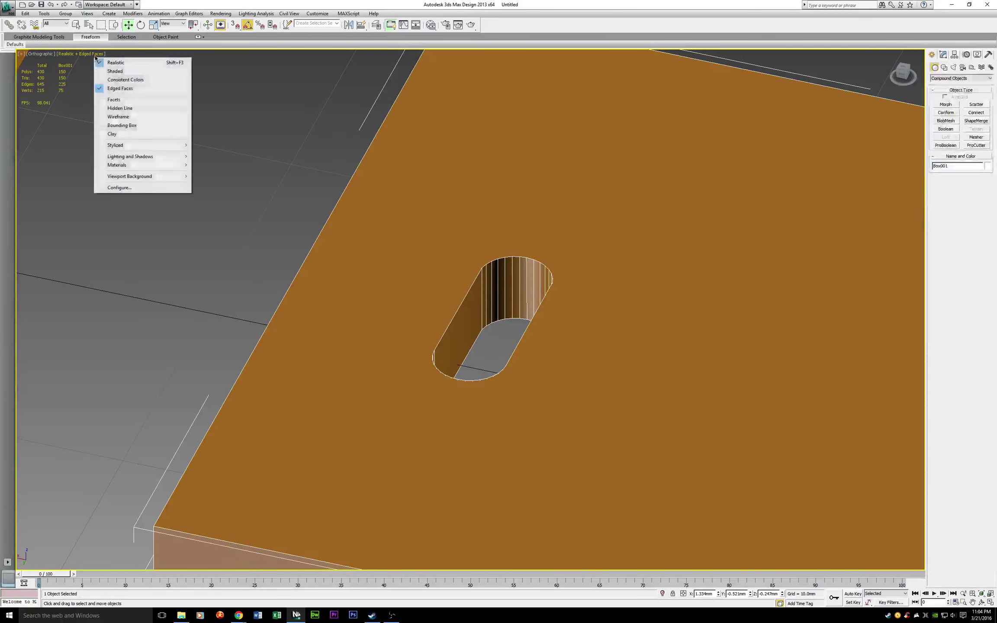
click(118, 89)
middle_drag(205, 294, 642, 304)
scroll(438, 292, down, 4)
scroll(438, 292, down, 4)
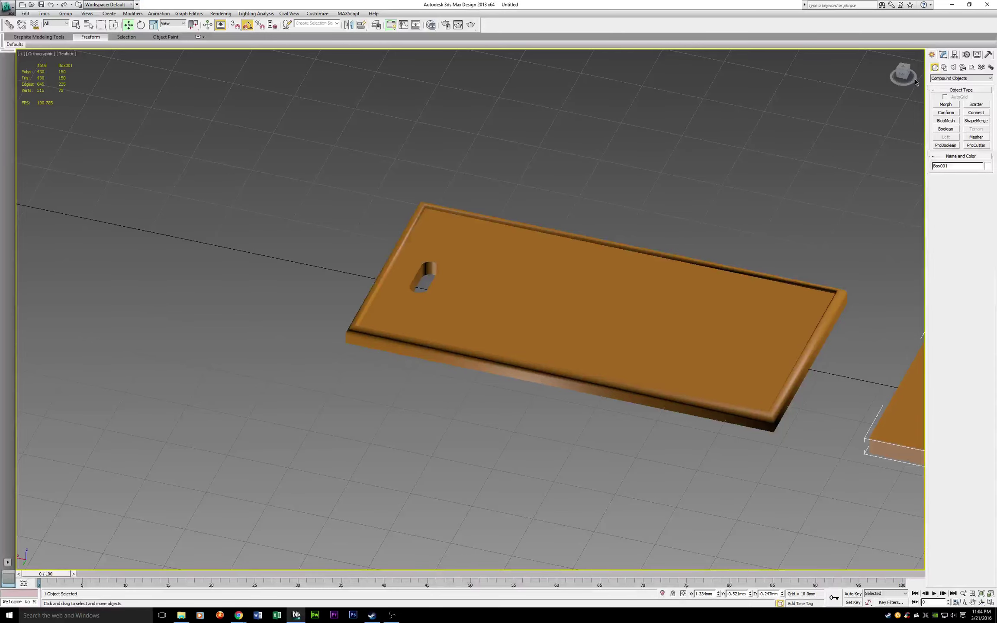
Examine both boxes and their slot holes from several angles, including from the top, with the selection tool active
drag(904, 76, 880, 88)
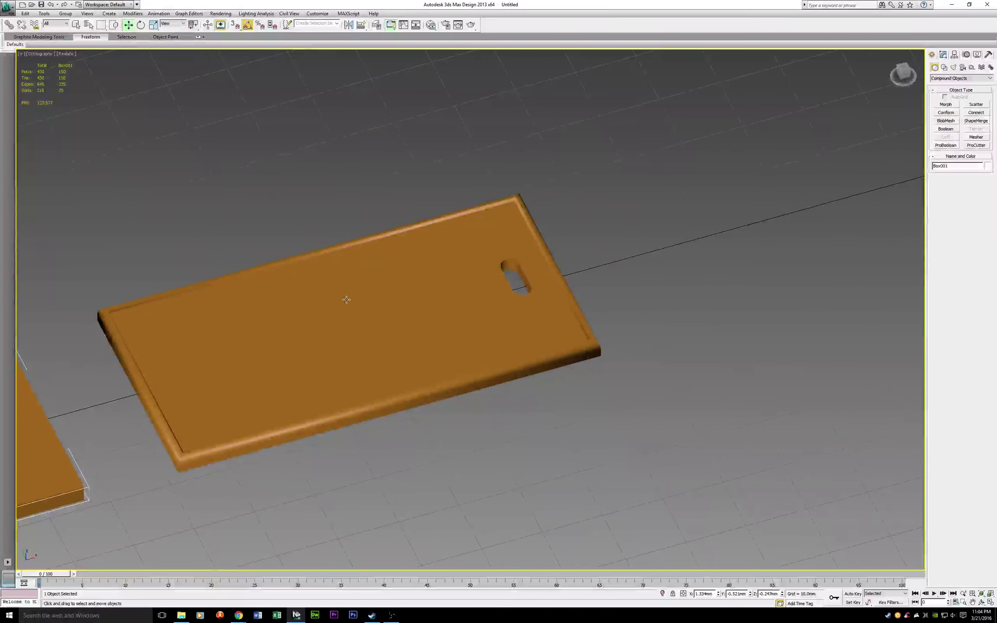
click(904, 72)
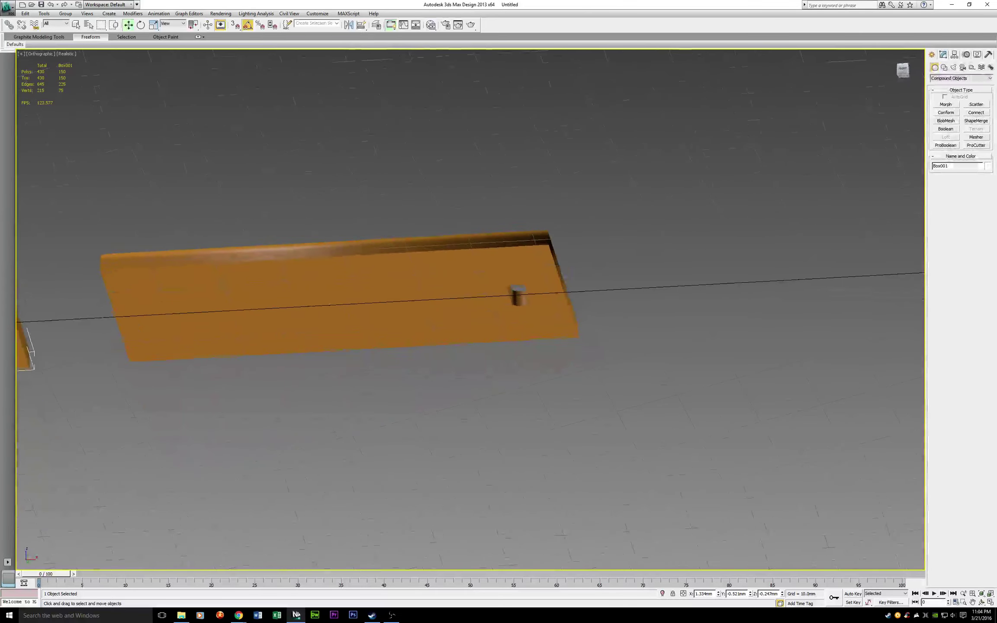
drag(903, 61, 896, 86)
middle_drag(344, 303, 617, 307)
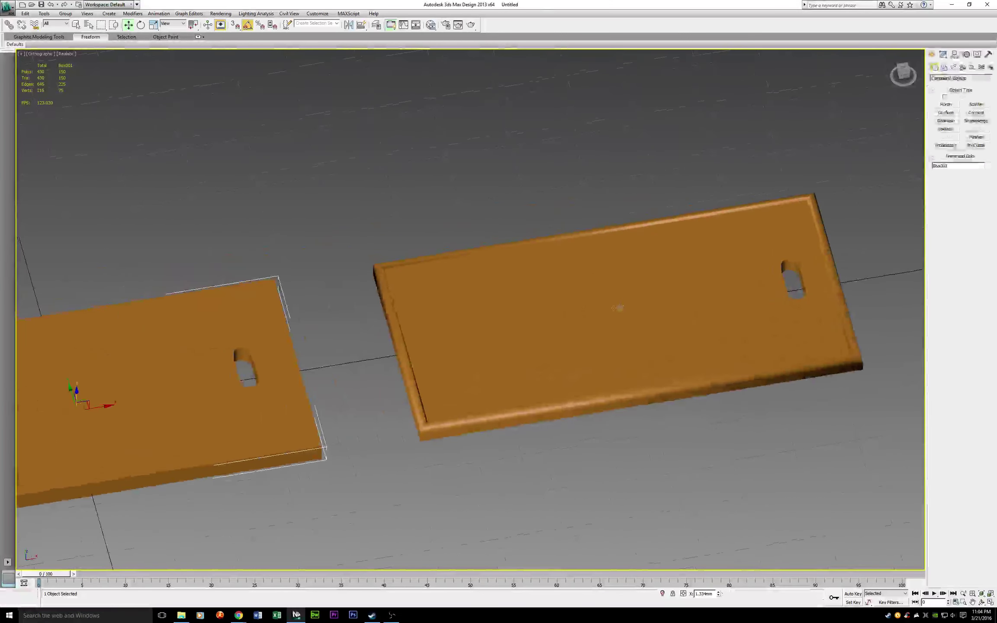
scroll(471, 312, down, 3)
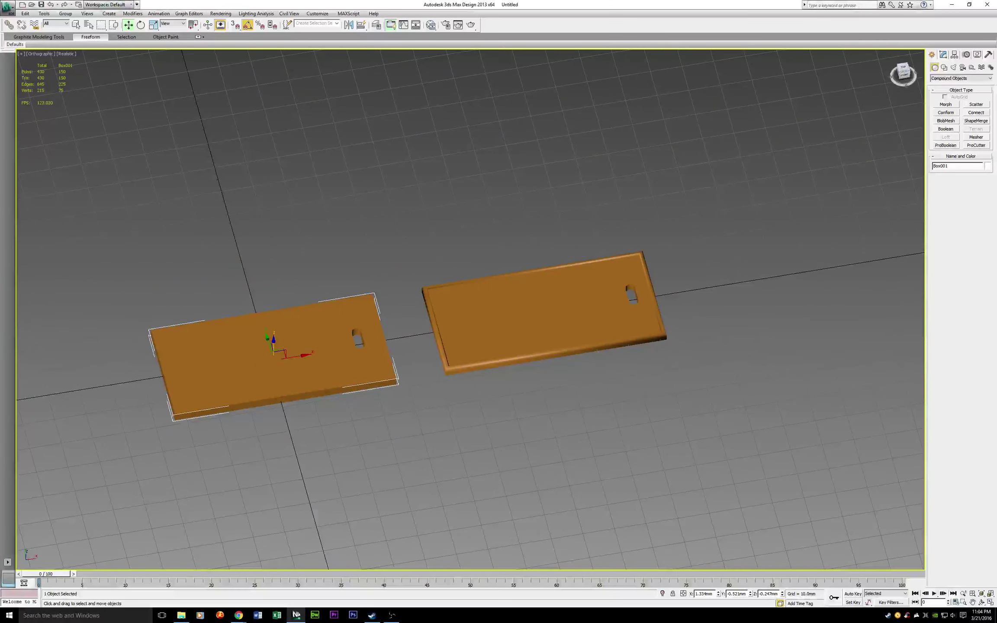
click(900, 72)
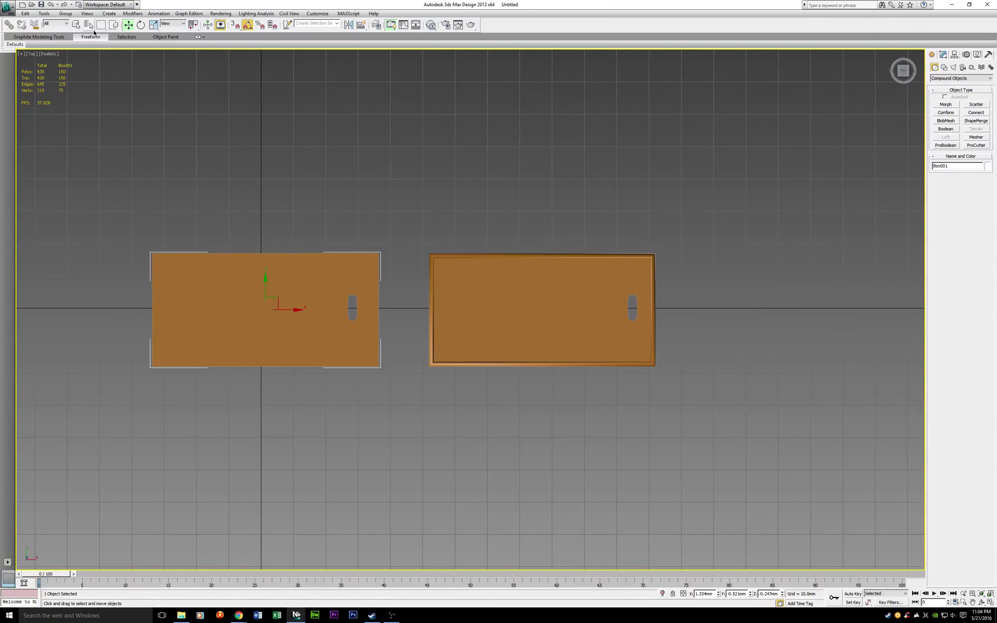
click(76, 25)
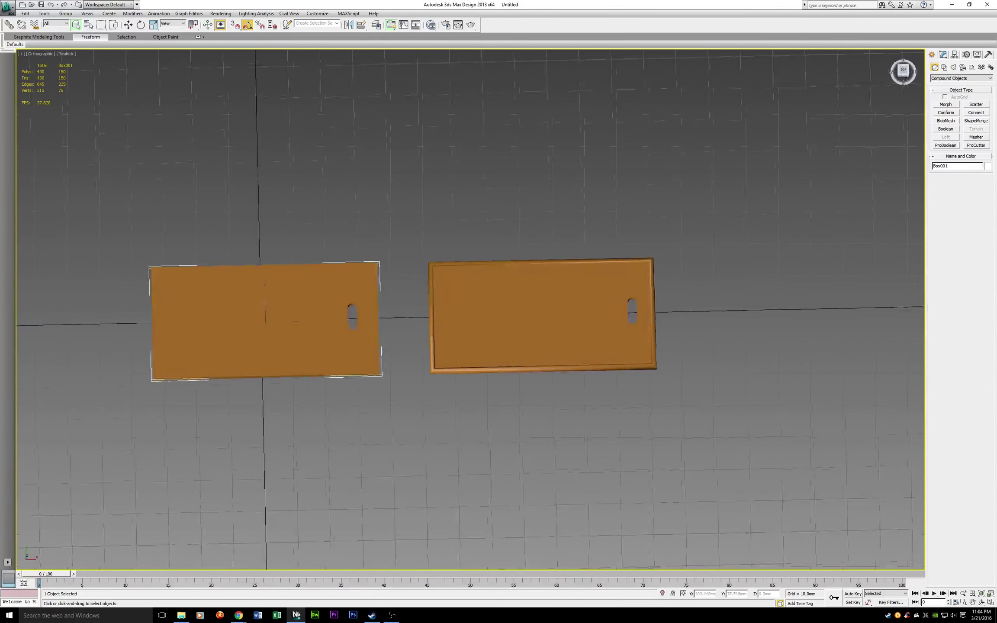
alt+middle_drag(329, 296, 324, 241)
scroll(572, 427, up, 5)
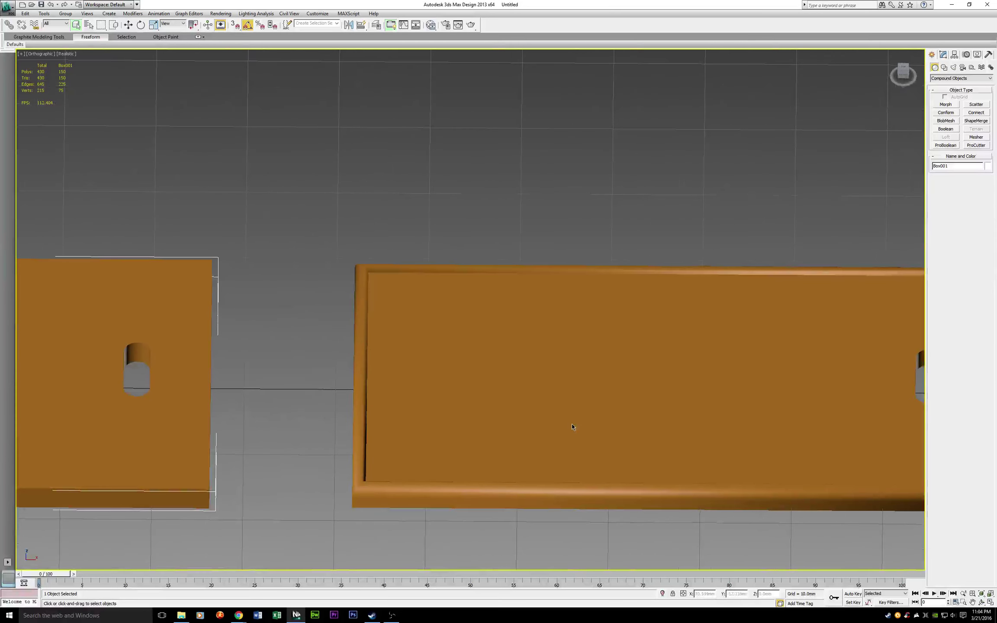
Bring the rimmed box into view and start the Text spline tool
middle_drag(722, 378, 593, 377)
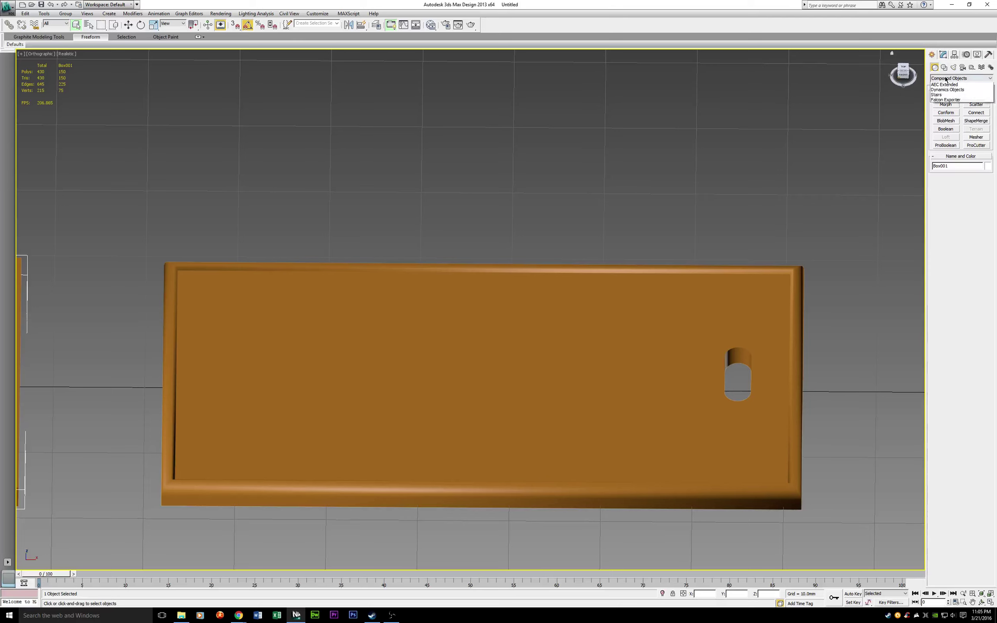
click(961, 78)
click(952, 85)
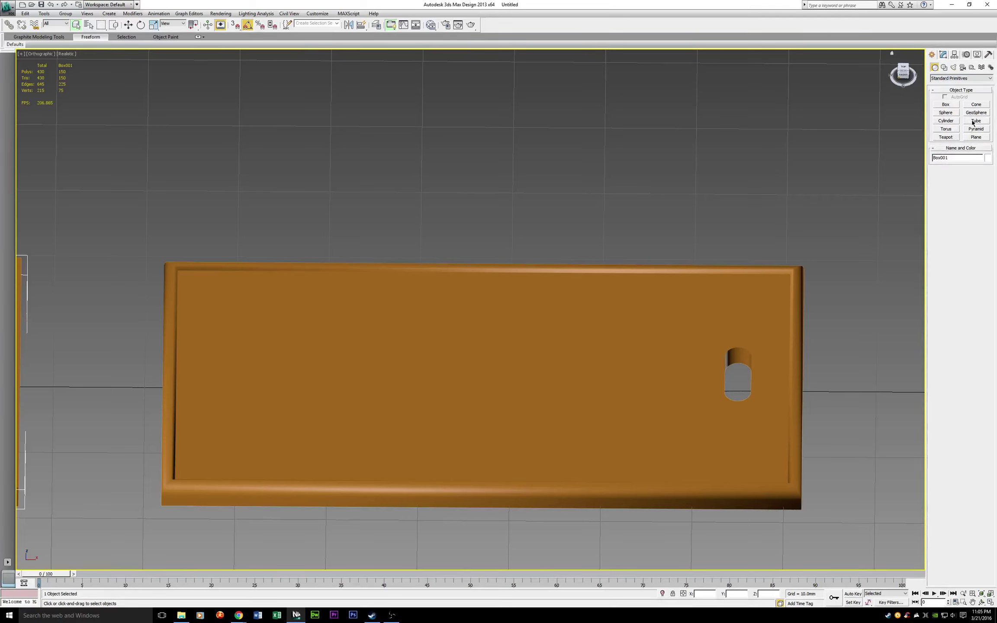
click(944, 68)
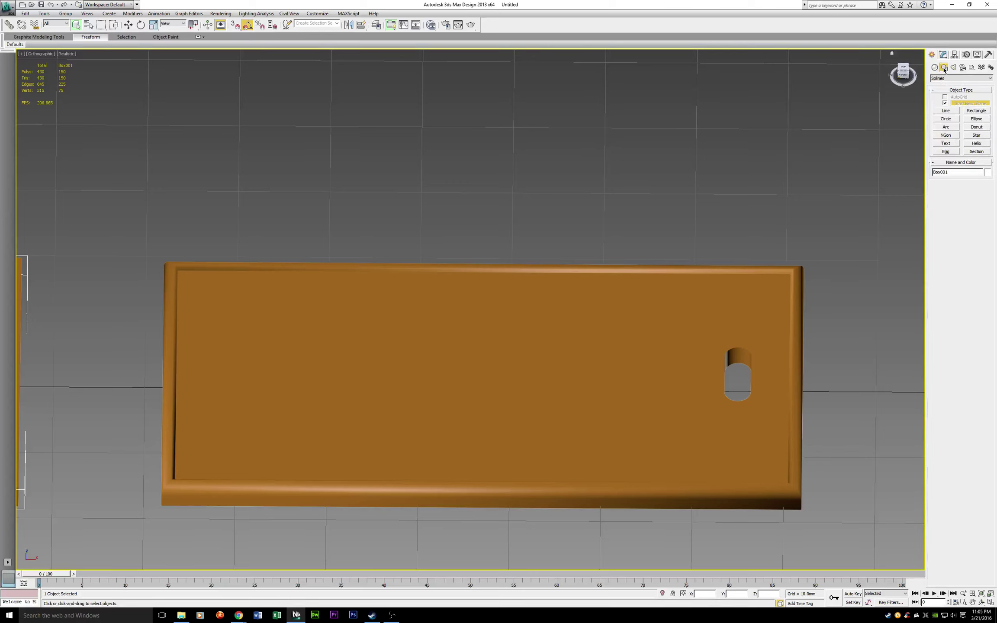
click(945, 144)
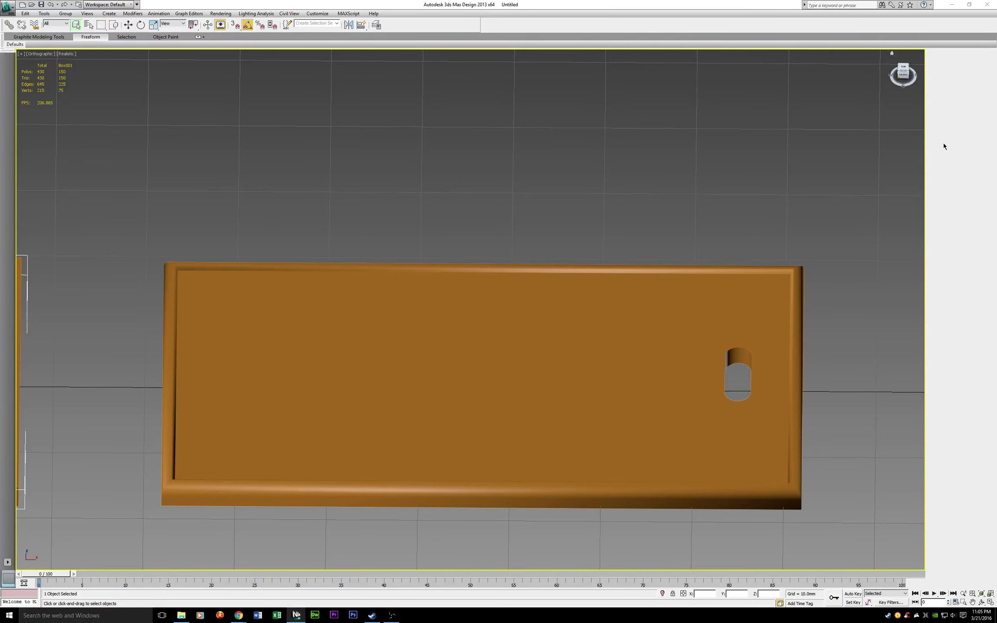
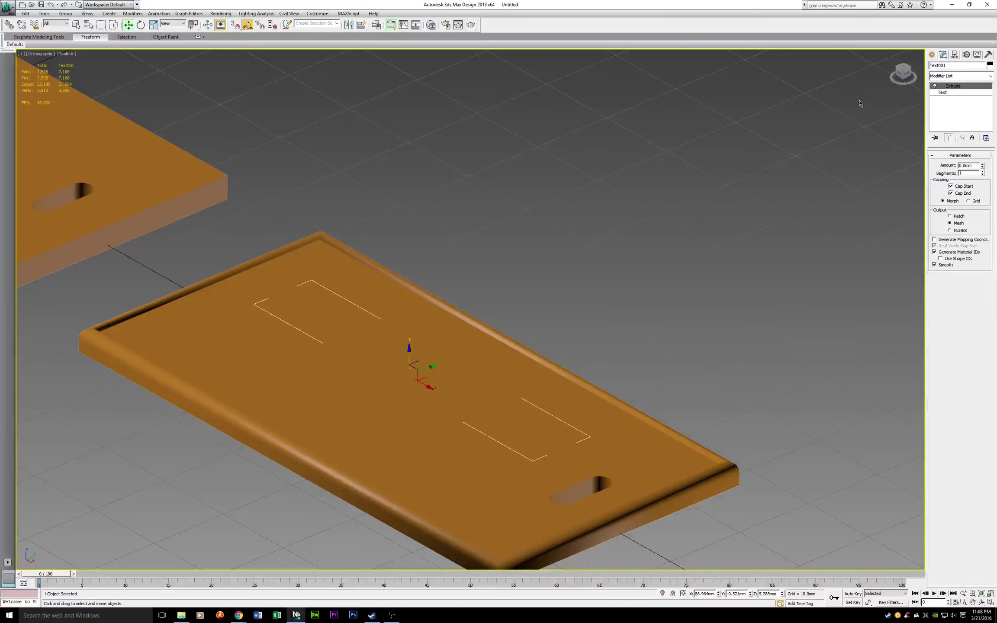
Switch the viewport to wireframe and set the Extrude amount of the "Property Of:" text to 1.0 mm
mouse_move(898, 74)
mouse_down()
mouse_move(878, 97)
mouse_move(882, 42)
mouse_move(905, 74)
mouse_up()
key(F3)
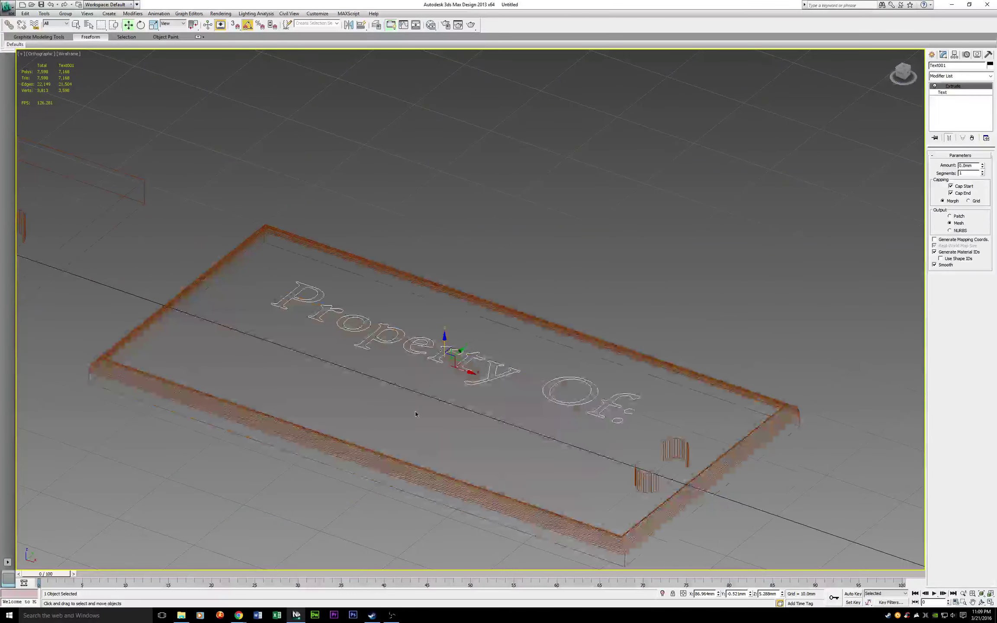
drag(904, 77, 895, 67)
middle_drag(418, 367, 427, 356)
scroll(426, 356, up, 5)
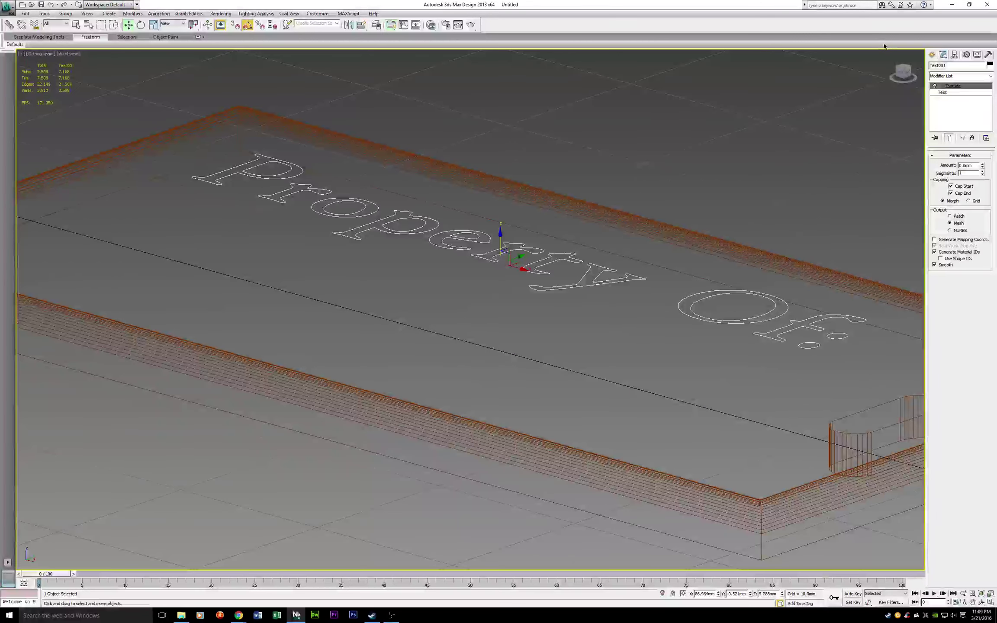
drag(905, 75, 905, 76)
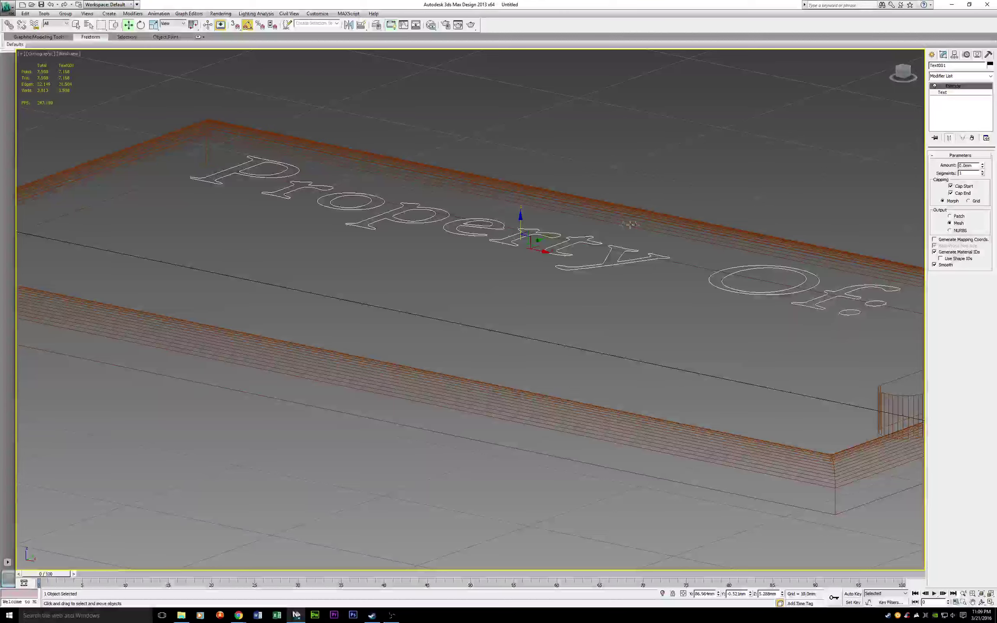
drag(982, 165, 982, 169)
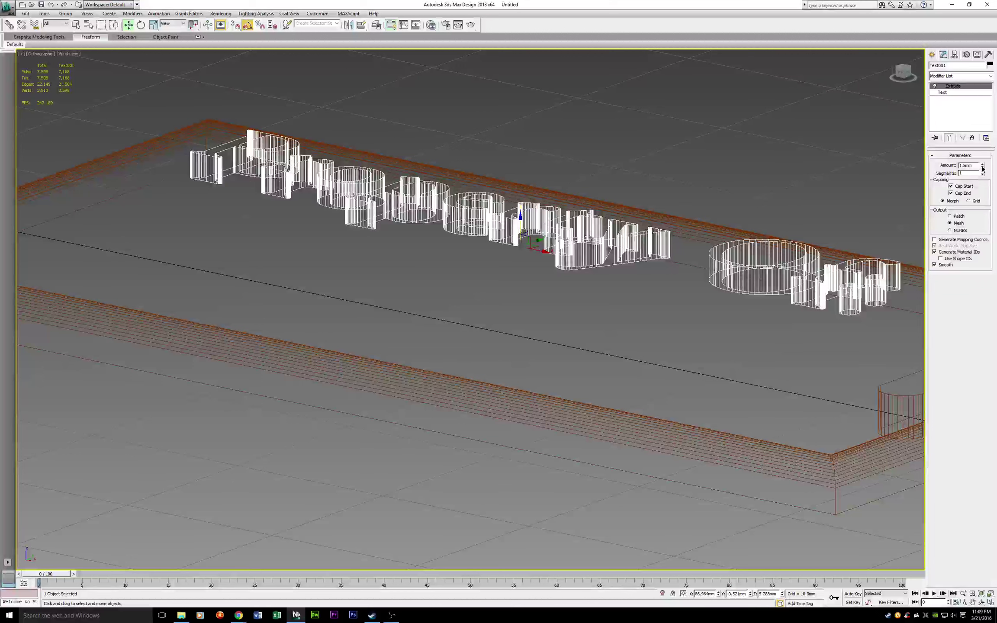
drag(983, 170, 983, 170)
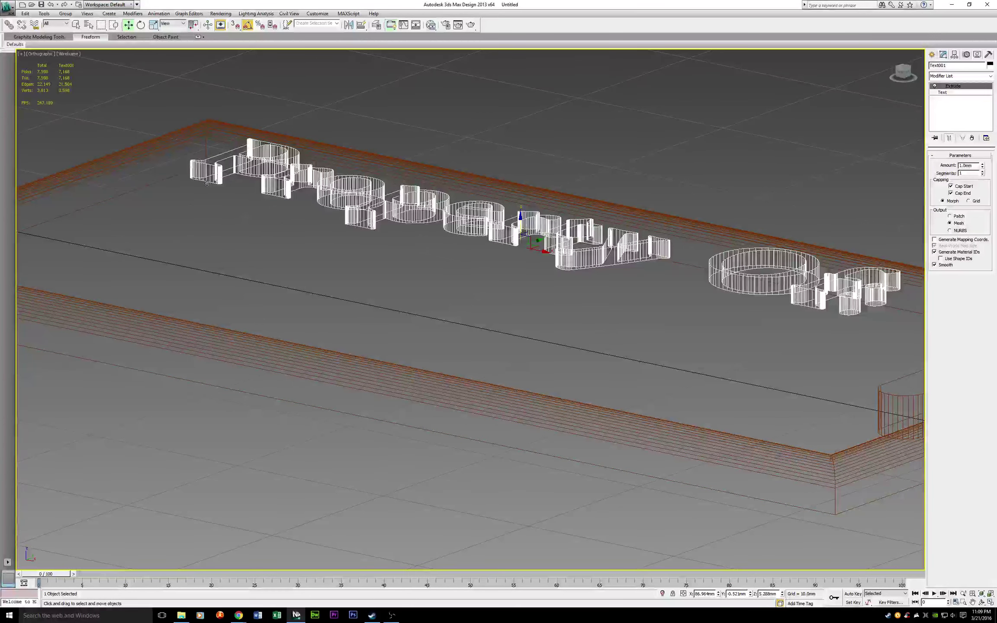
Give the text extrusion 3 segments, disable its Cap Start option and return the viewport to Realistic shading
click(982, 172)
click(982, 172)
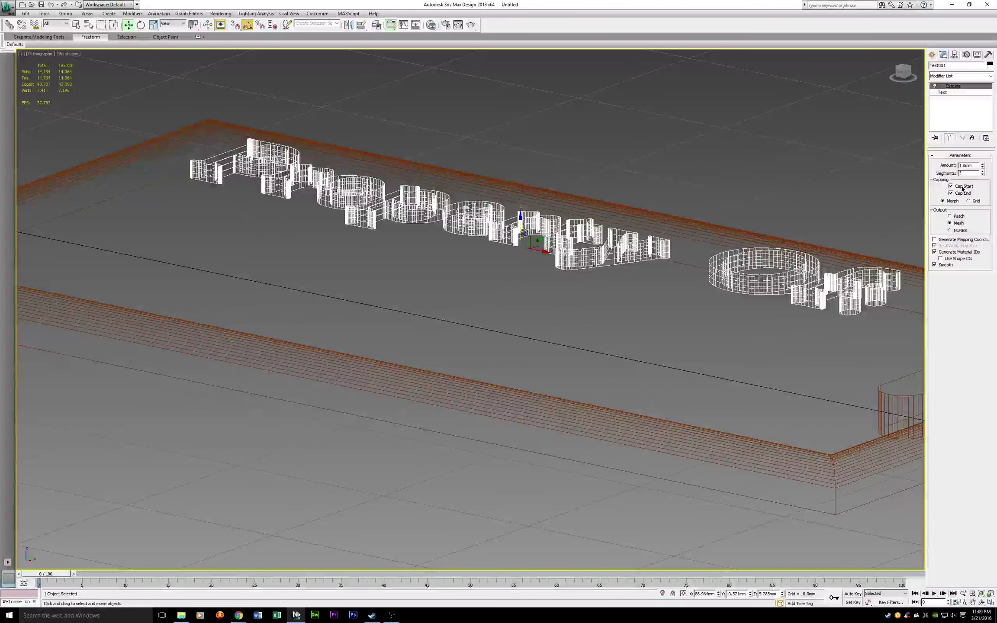
click(962, 187)
key(F3)
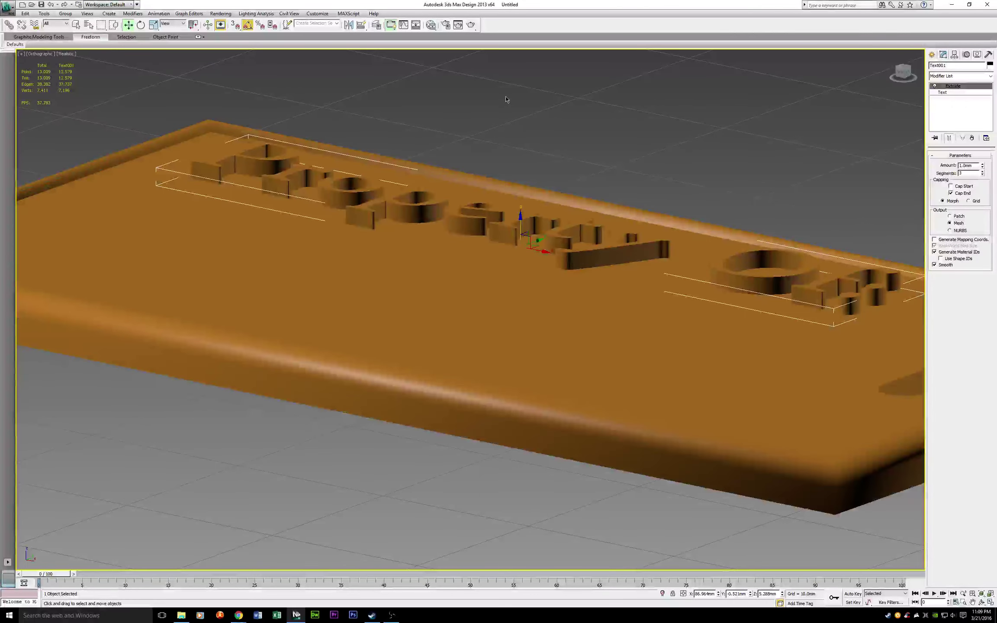
Move the extruded text toward the rimmed box's long edge at Y about 8.9 mm and lower it to Z about 2.6 mm
click(898, 75)
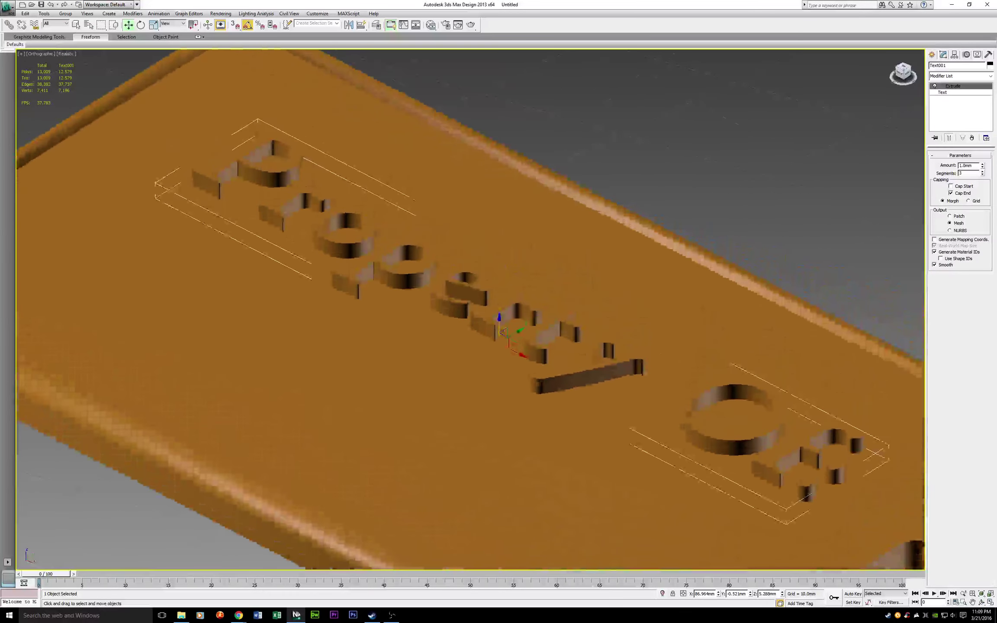
alt+middle_drag(470, 268, 502, 309)
scroll(529, 245, down, 3)
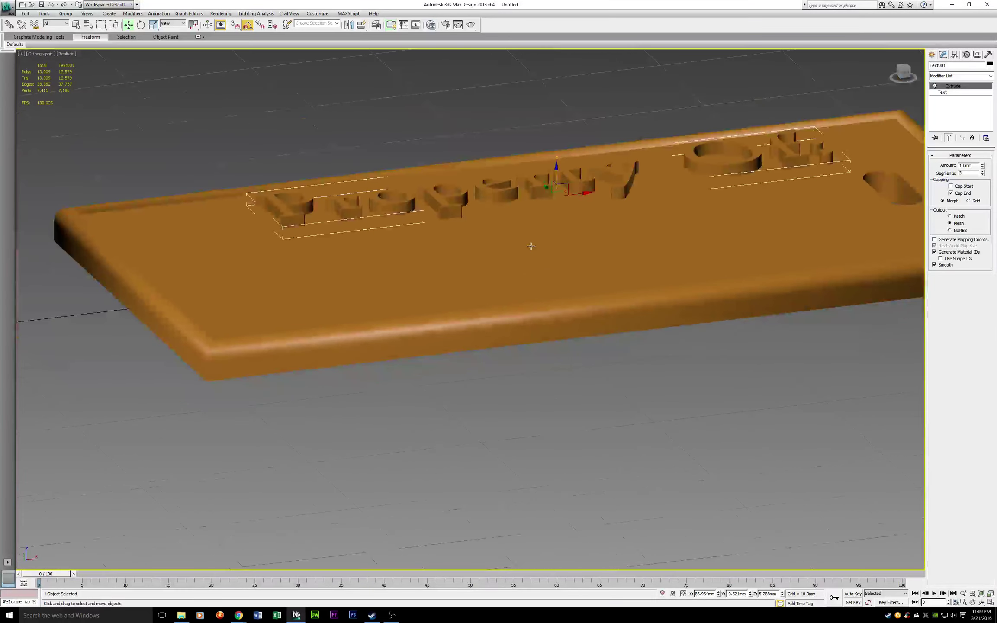
drag(901, 77, 841, 80)
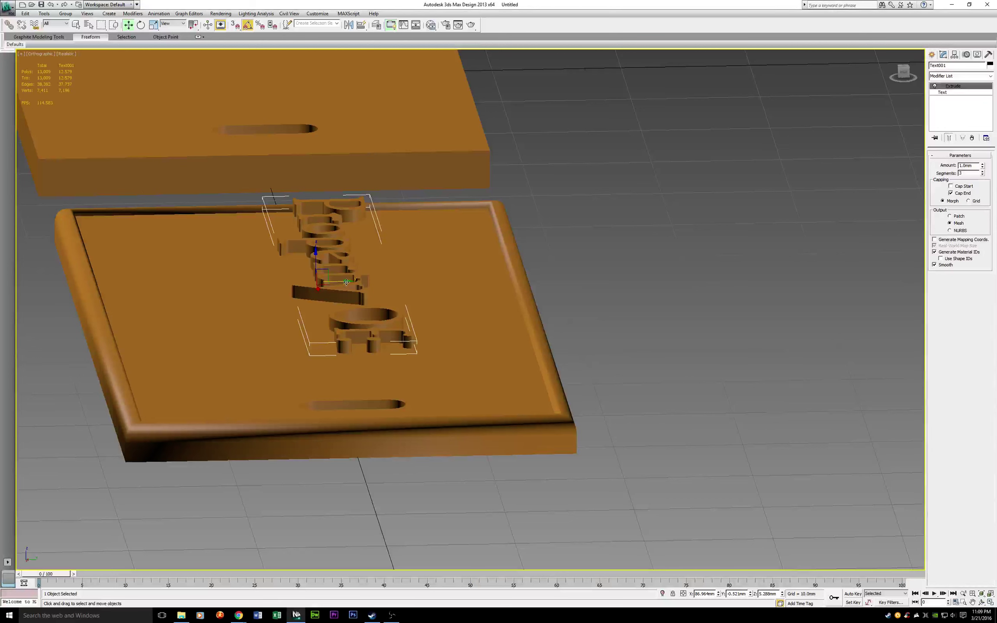
drag(346, 282, 467, 280)
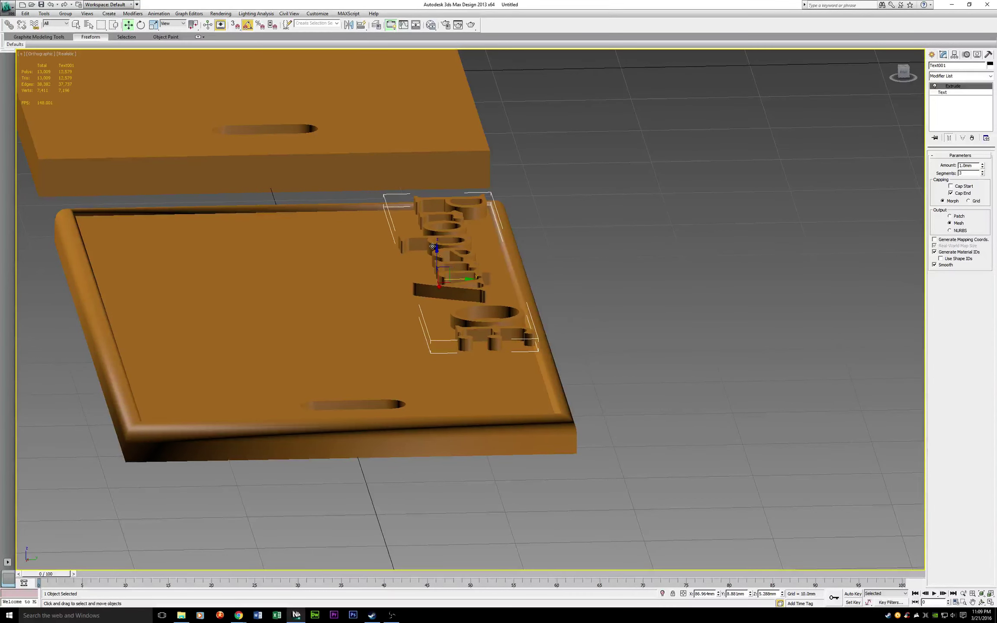
drag(432, 246, 436, 285)
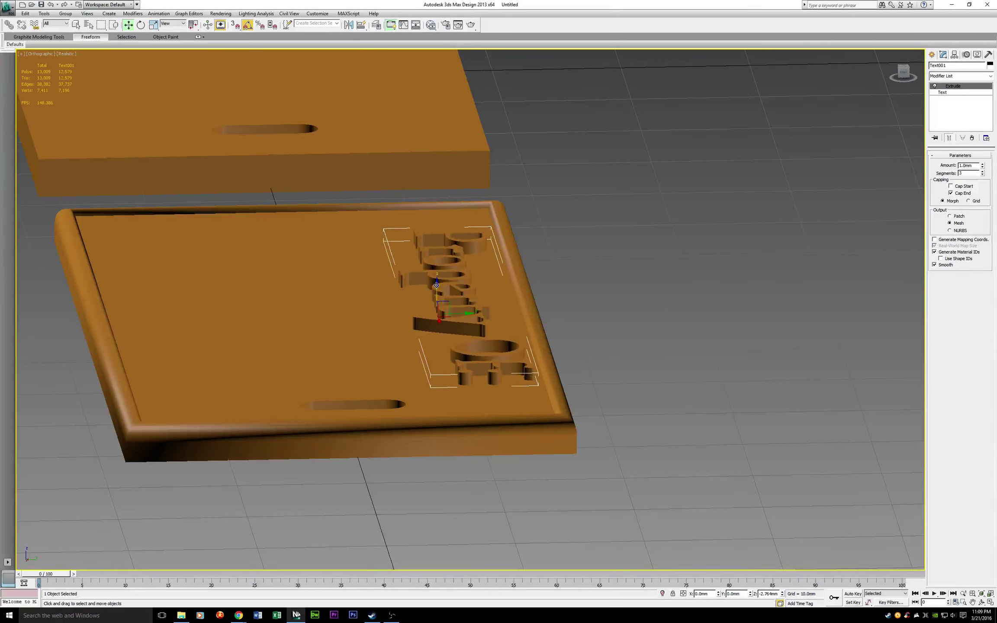
Turn on Edged Faces and shift the text just inside the rim to X about 82.0 mm and Y about 7.4 mm
click(68, 54)
click(88, 89)
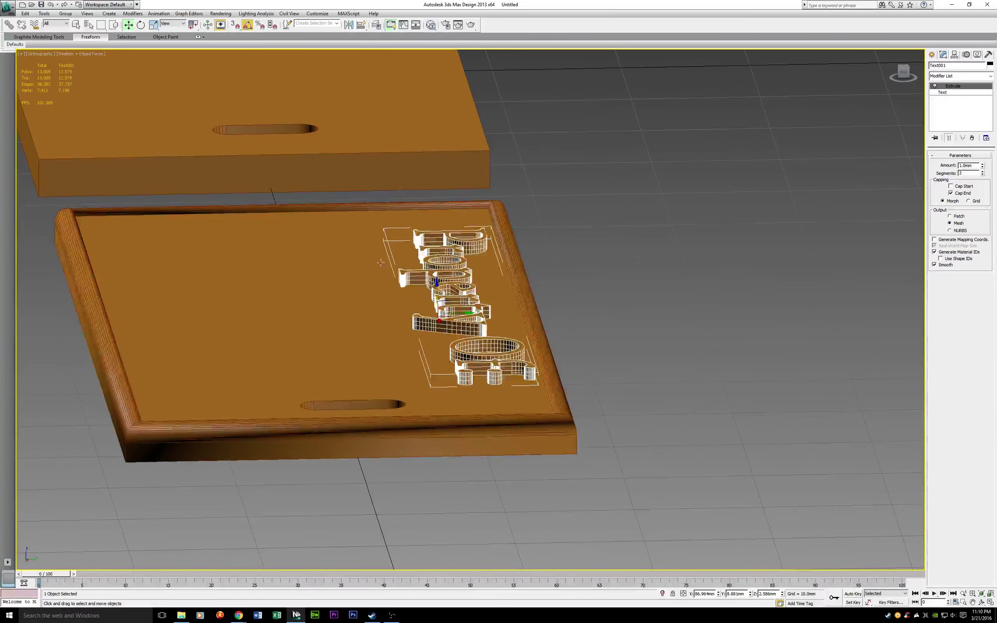
drag(901, 74, 923, 86)
drag(618, 92, 786, 95)
scroll(786, 96, down, 5)
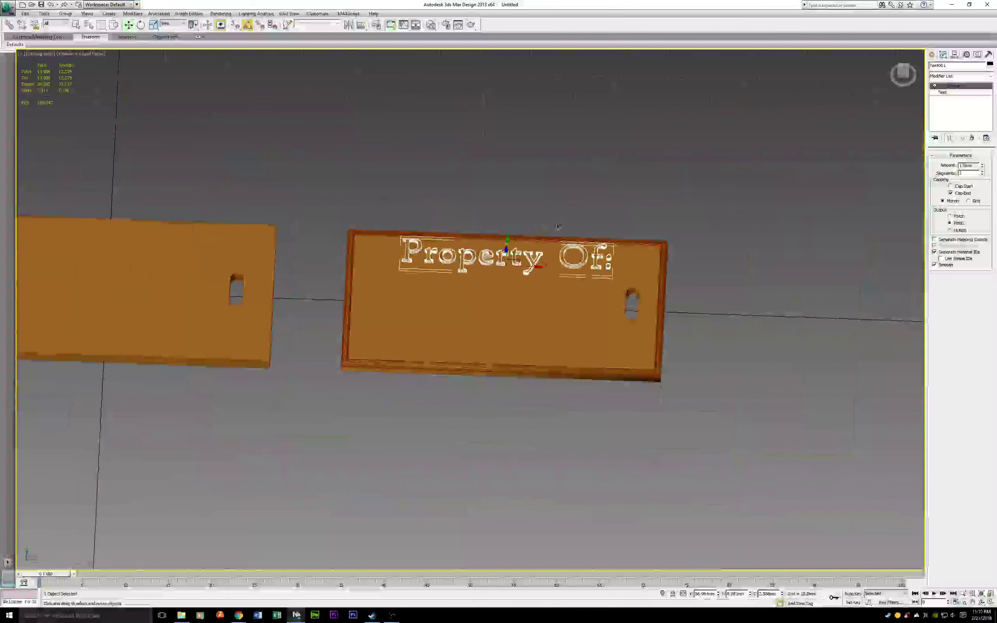
click(902, 73)
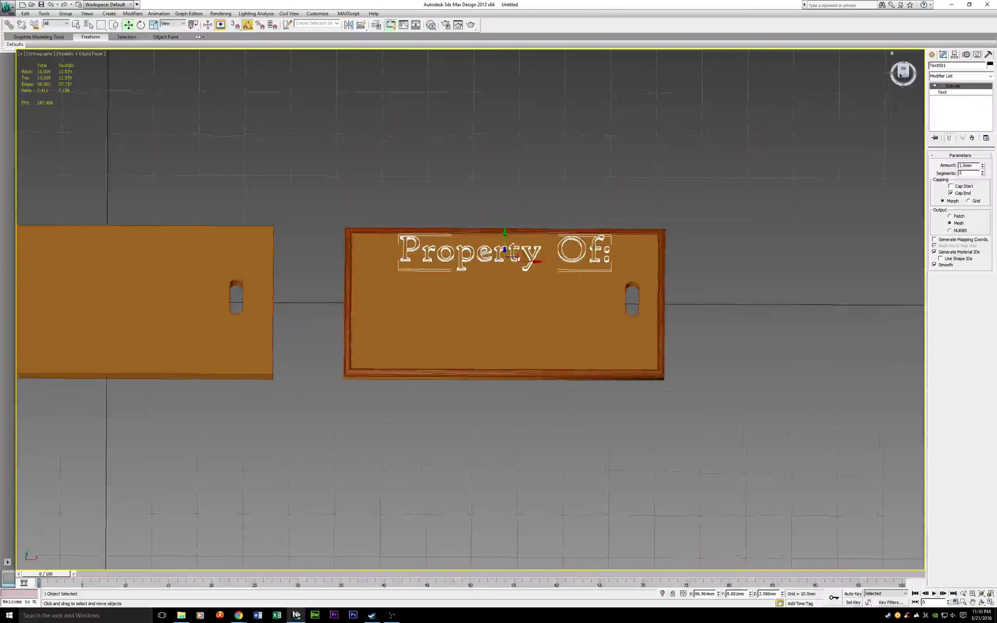
drag(540, 265, 518, 264)
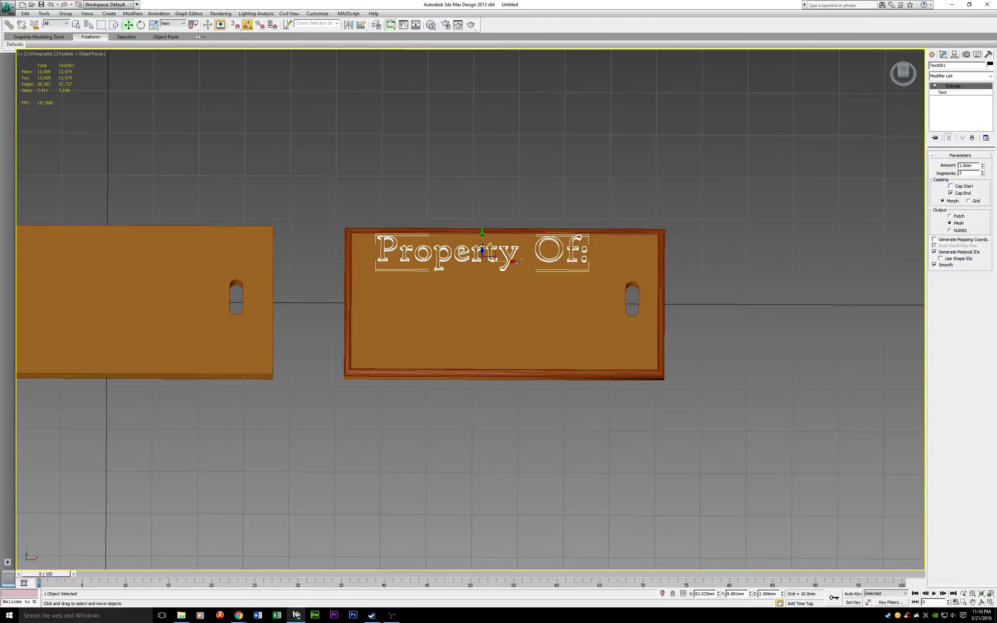
drag(481, 232, 482, 238)
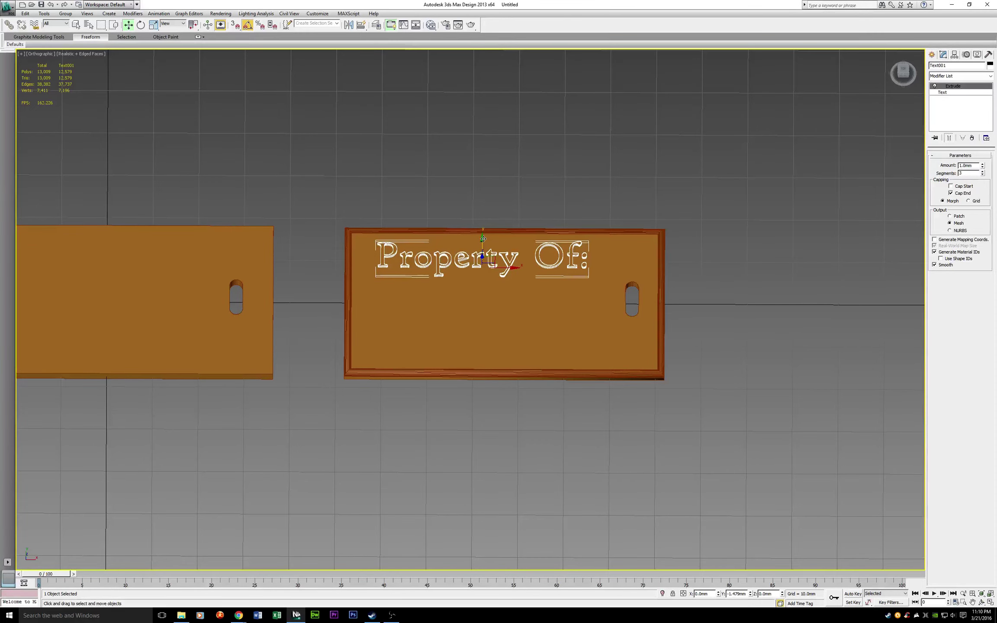
Lower the text slightly into the rimmed box's recessed surface, to Z about 2.44 mm
drag(903, 74, 873, 65)
alt+middle_drag(514, 350, 554, 315)
scroll(554, 315, up, 10)
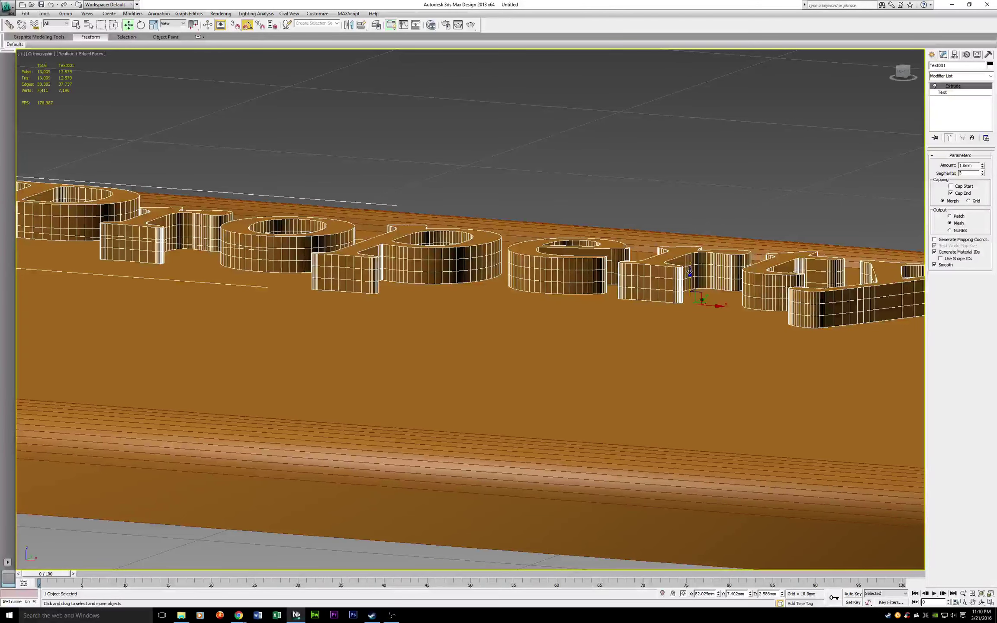
drag(689, 272, 691, 278)
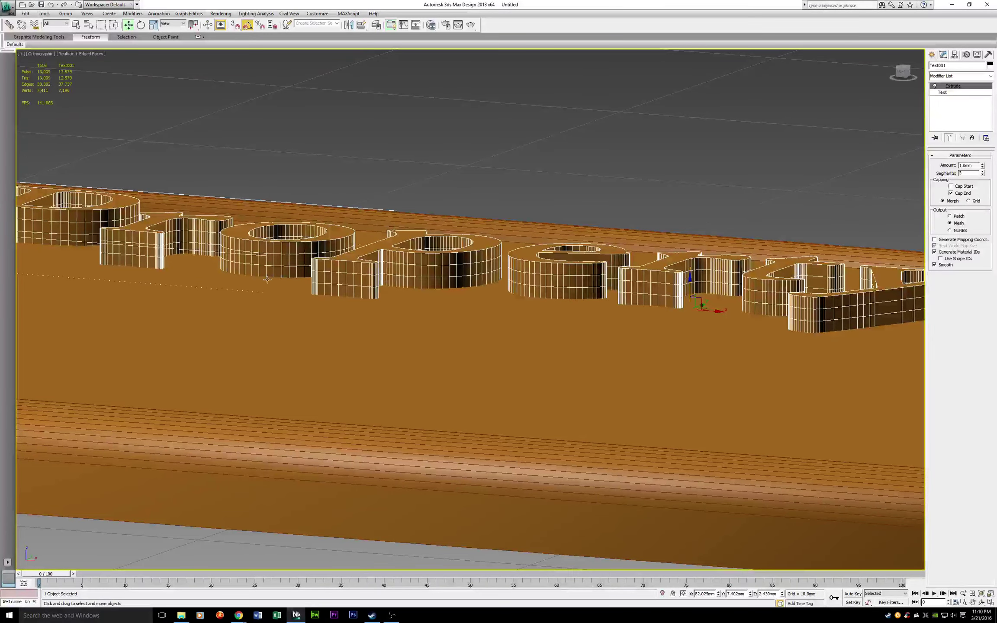
Check how the letters sit on the surface and convert the text to an Editable Poly
middle_drag(267, 280, 517, 317)
middle_drag(705, 214, 508, 239)
right_click(629, 336)
mouse_move(605, 409)
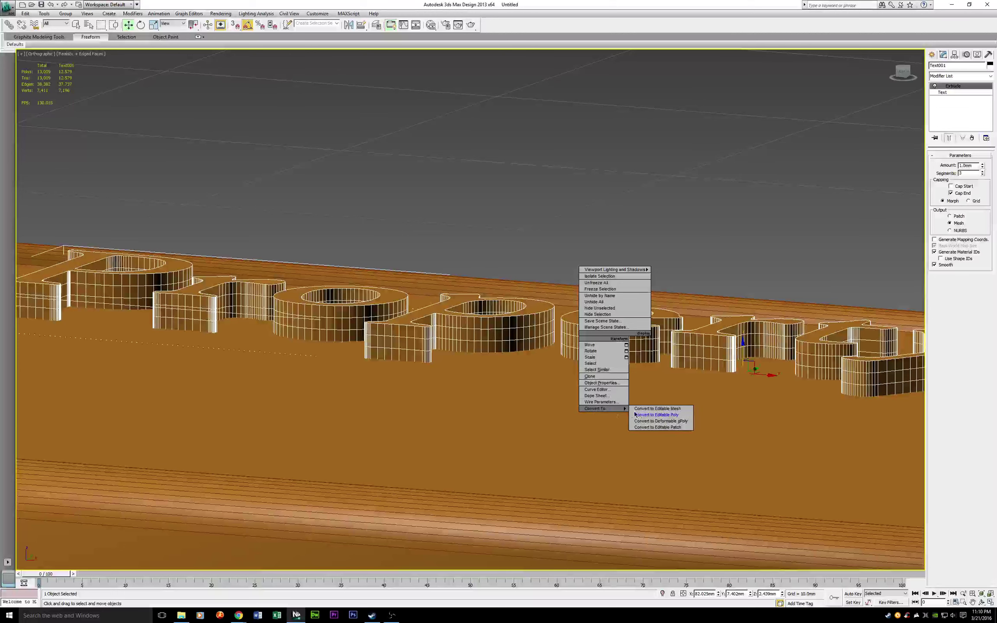
click(635, 414)
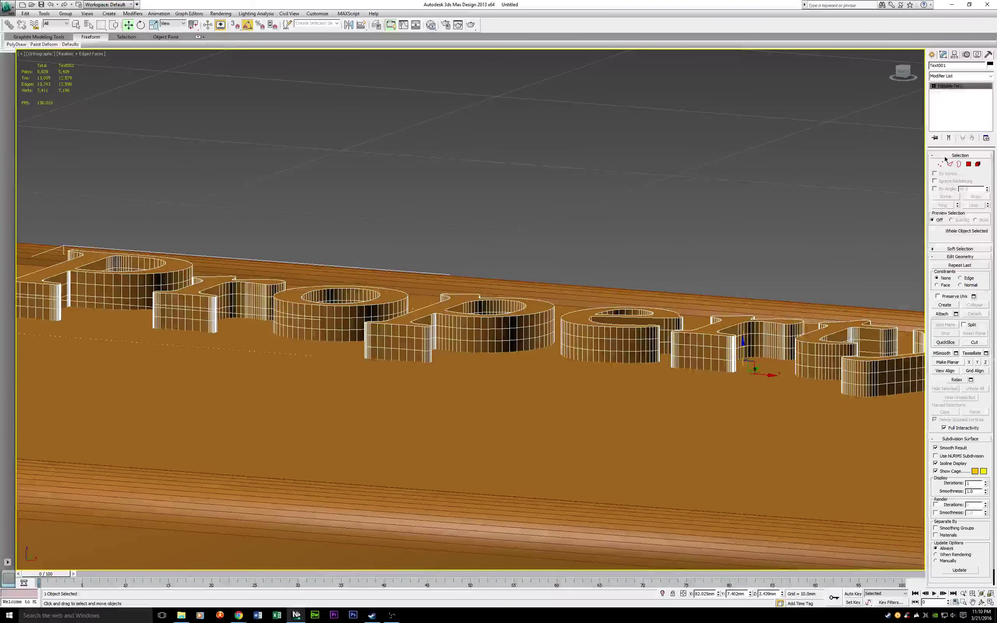
Select all polygons of the text, apply Auto Smooth to them and leave polygon editing
click(968, 164)
key(ctrl+a)
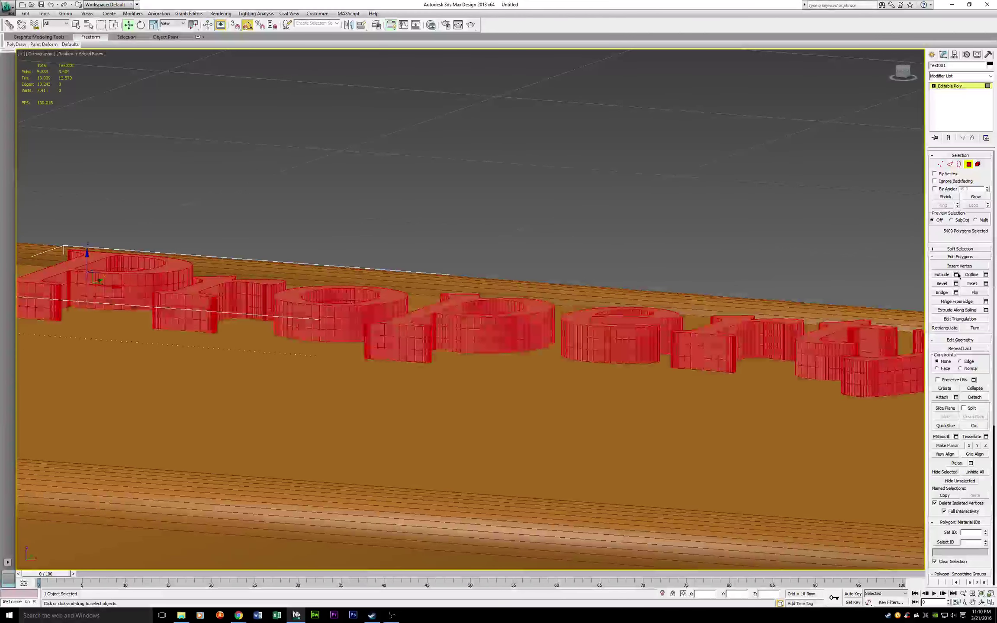
scroll(969, 289, down, 1)
scroll(953, 541, down, 2)
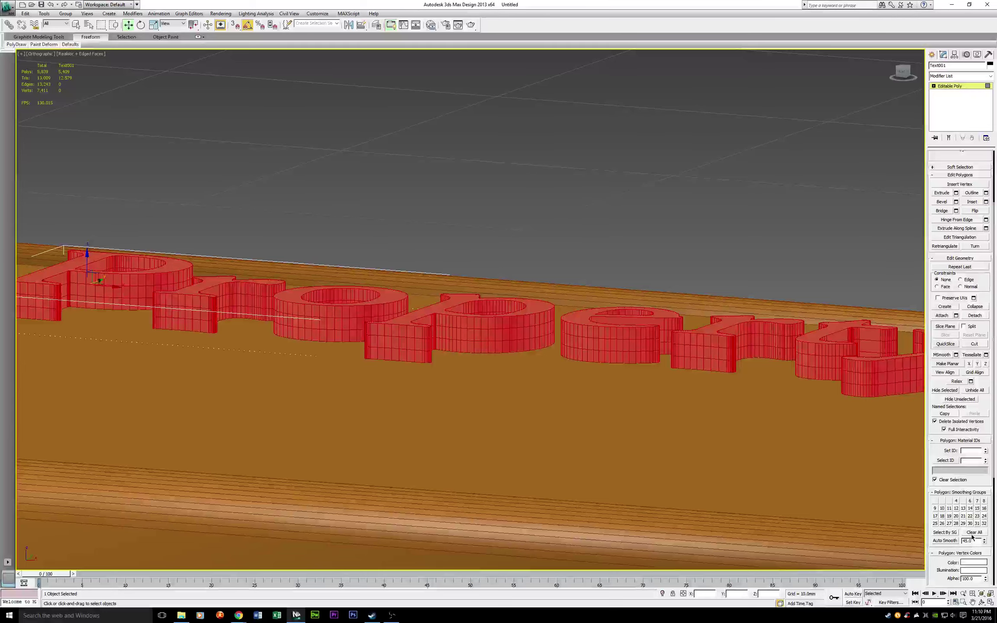
click(952, 542)
scroll(960, 303, up, 3)
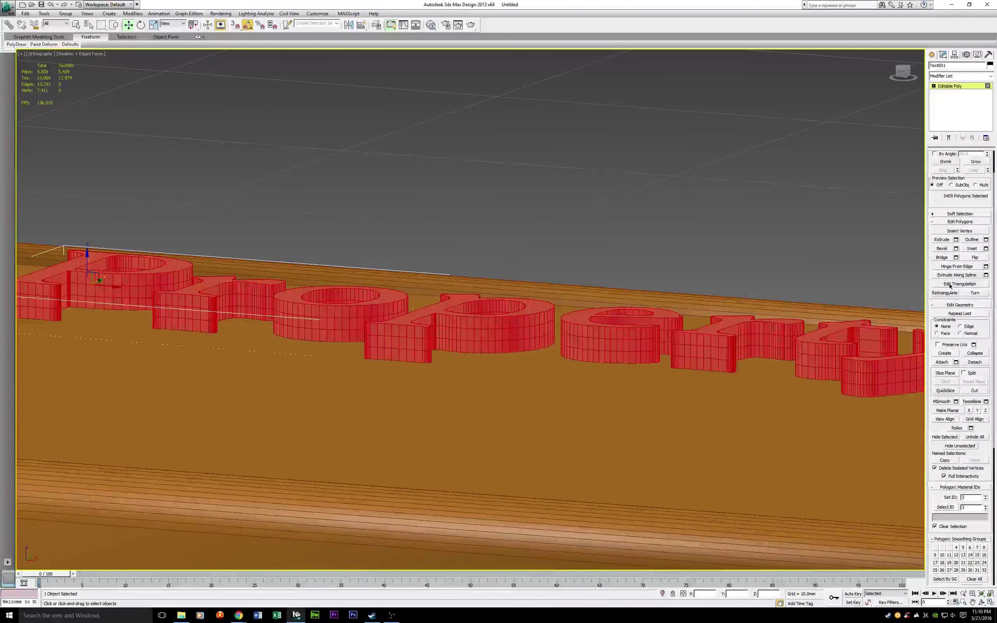
click(967, 165)
Turn off the Edged Faces display so the text and rimmed box show with plain Realistic shading
middle_drag(786, 226, 748, 233)
scroll(748, 233, down, 2)
drag(900, 76, 936, 89)
scroll(628, 288, down, 3)
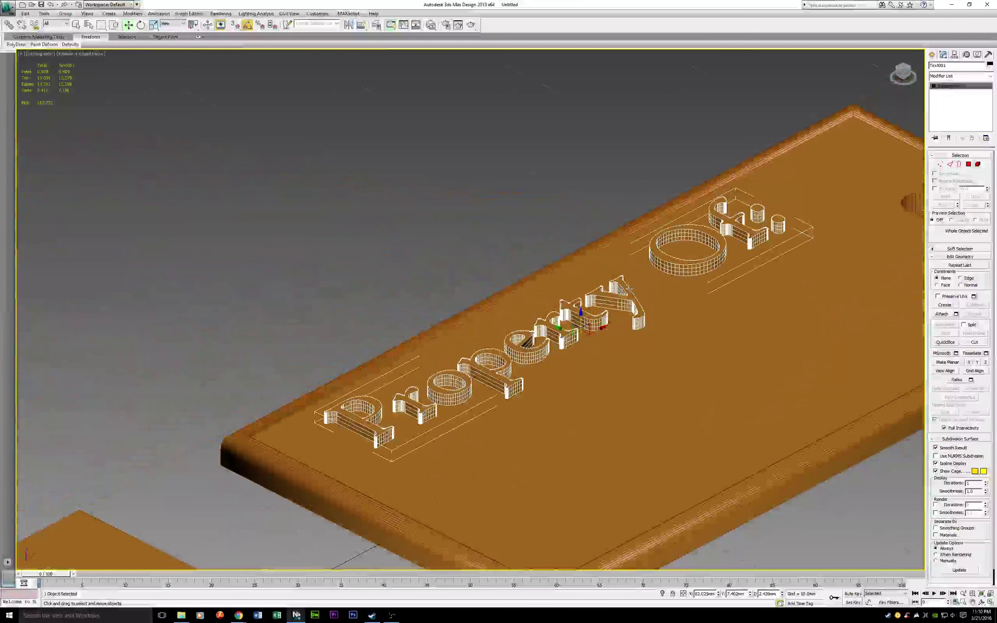
click(80, 53)
click(118, 87)
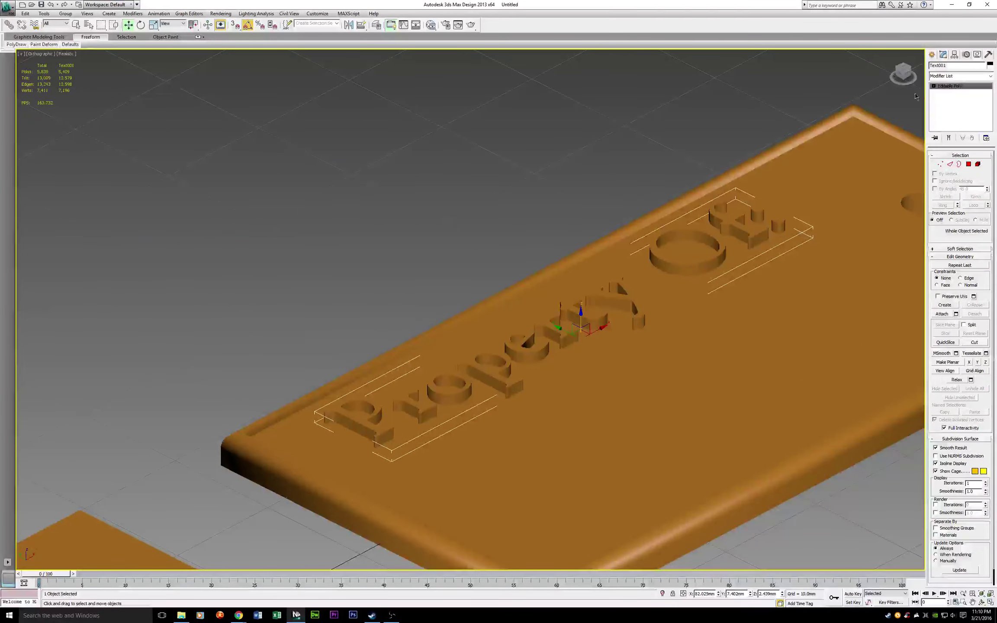
Examine the raised text on the rimmed box from several angles and return to the spline creation tools
drag(902, 74, 865, 58)
alt+middle_drag(510, 286, 666, 309)
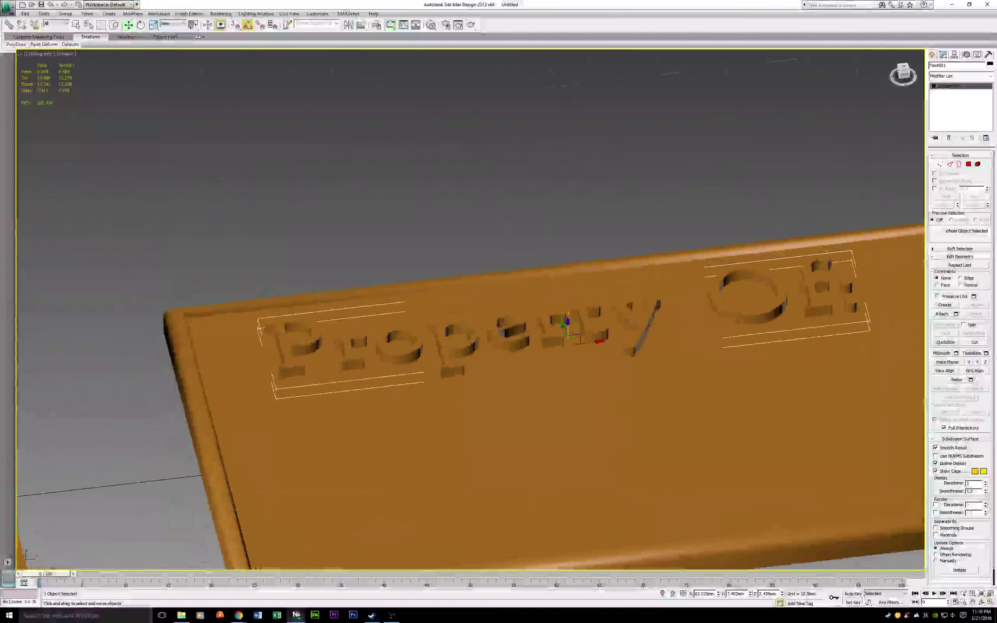
scroll(666, 310, down, 5)
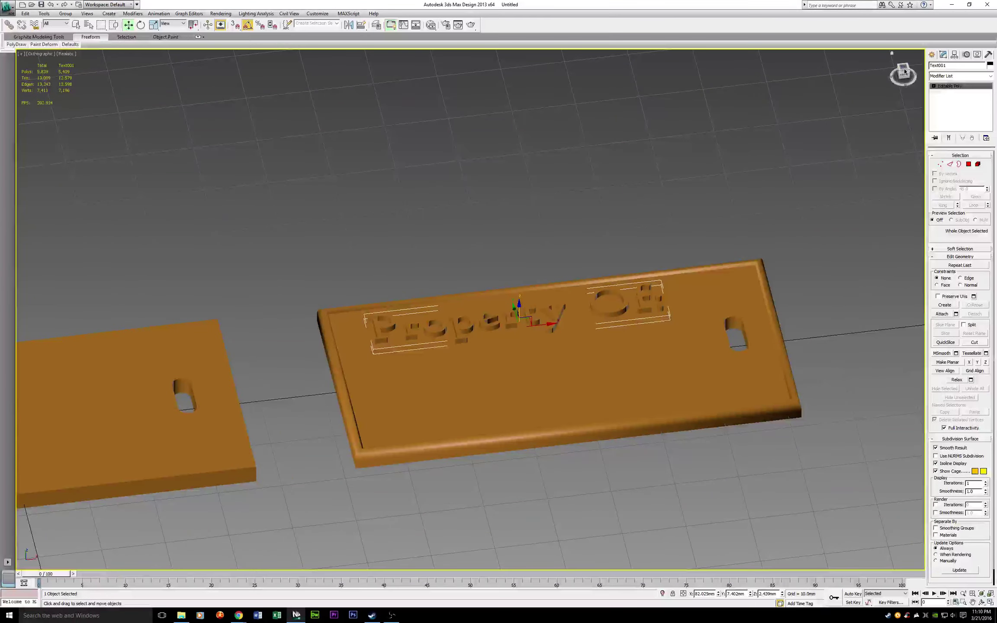
drag(902, 75, 938, 74)
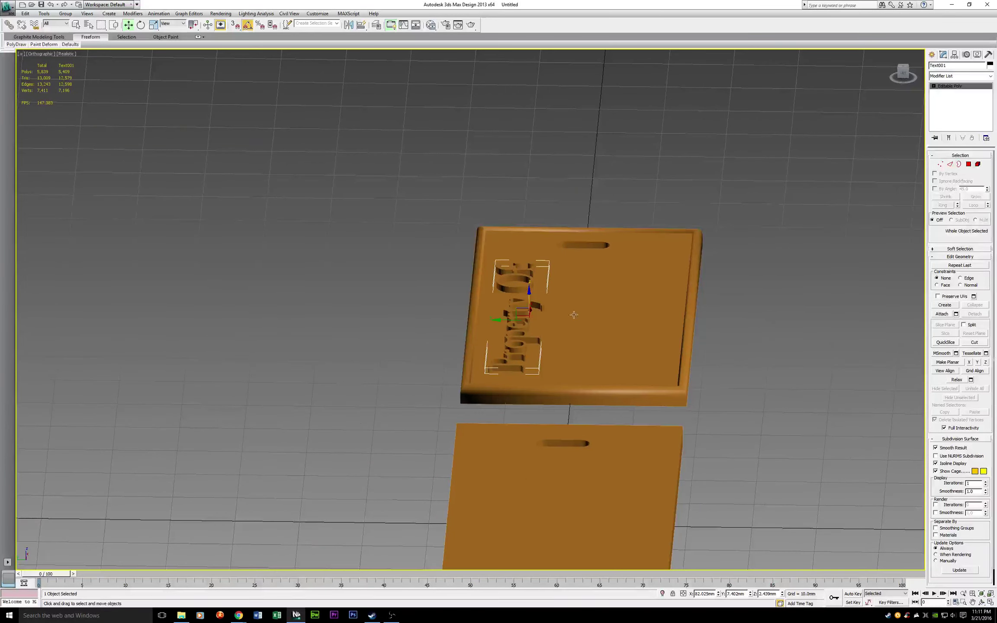
drag(894, 71, 903, 73)
click(933, 55)
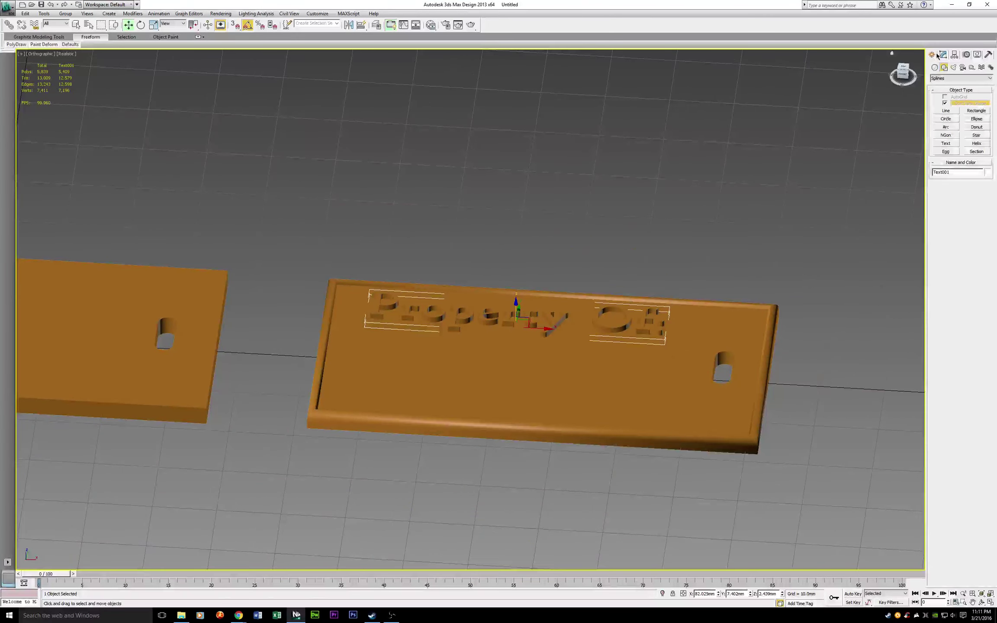
Create a "CTC3D USA" text spline in High Tower Text at 10 mm size in front of the rimmed box
click(944, 143)
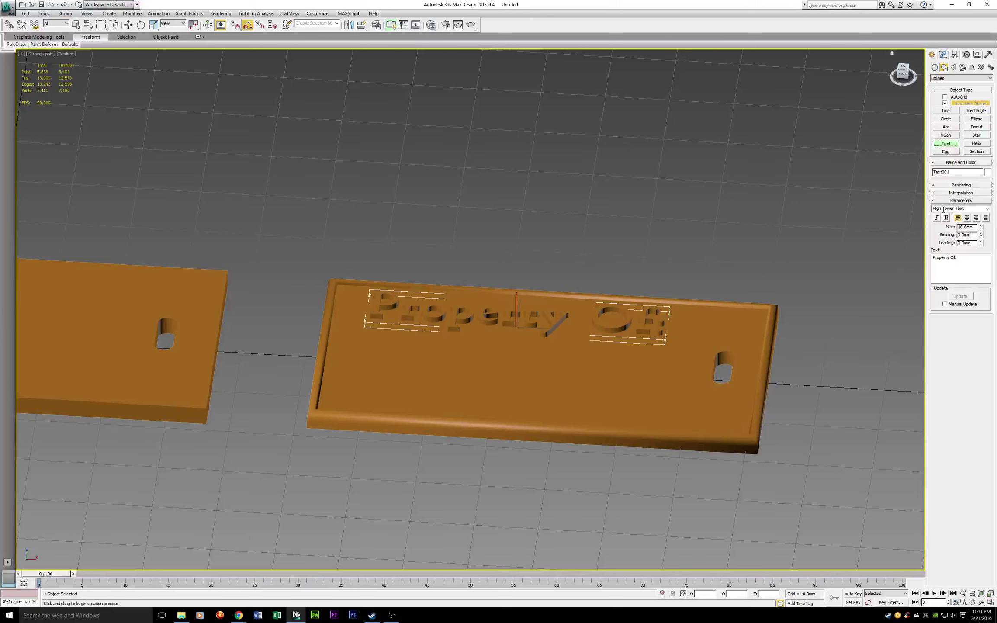
click(953, 259)
drag(961, 257, 927, 258)
text(CTC3D USA)
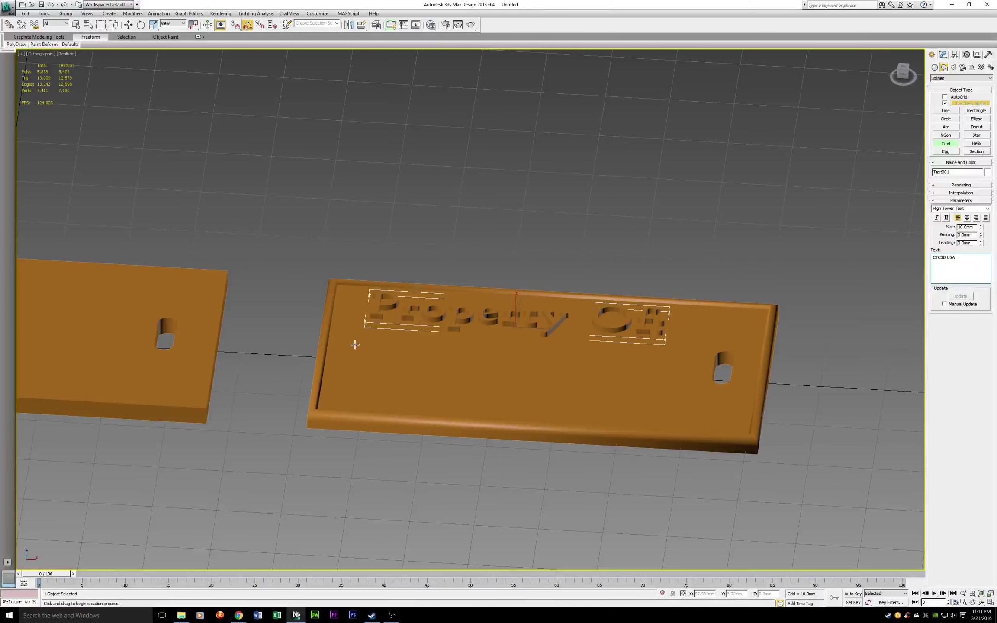
drag(354, 344, 489, 472)
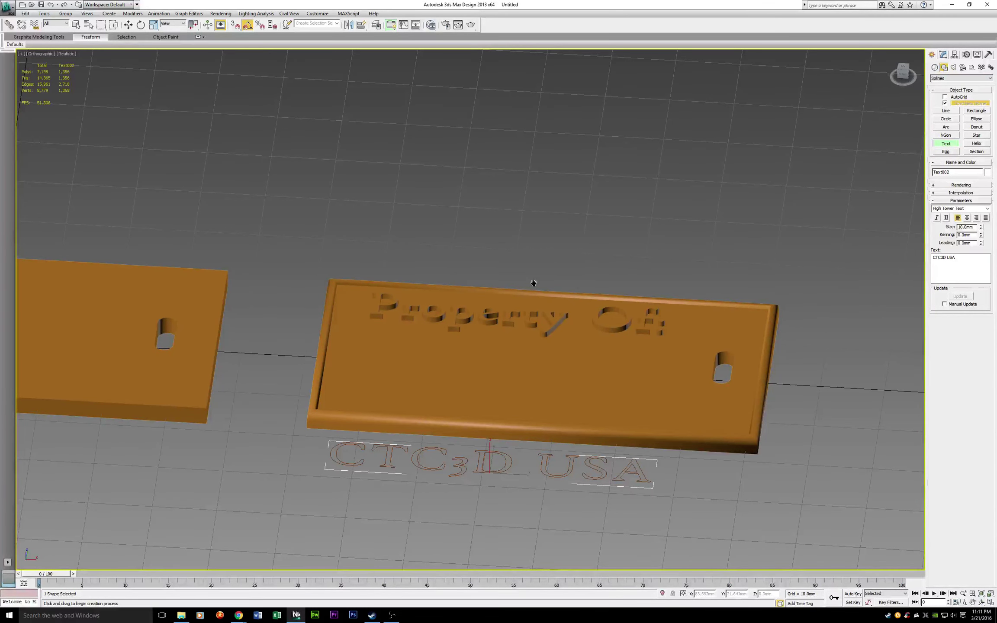
Add an Extrude modifier with a 1 mm amount to the "CTC3D USA" text spline
middle_drag(533, 283, 544, 230)
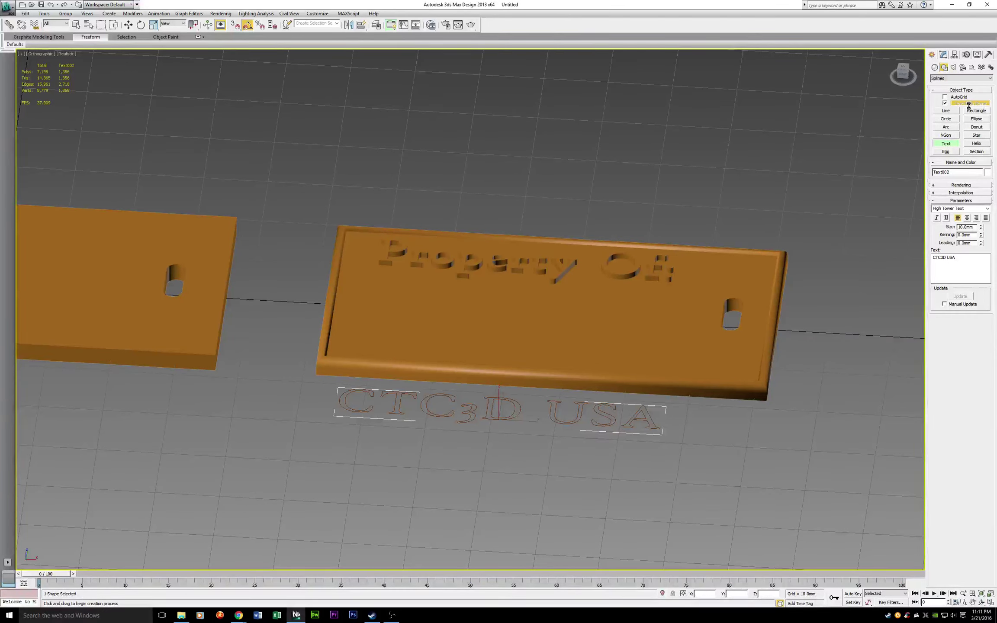
middle_drag(716, 144, 632, 159)
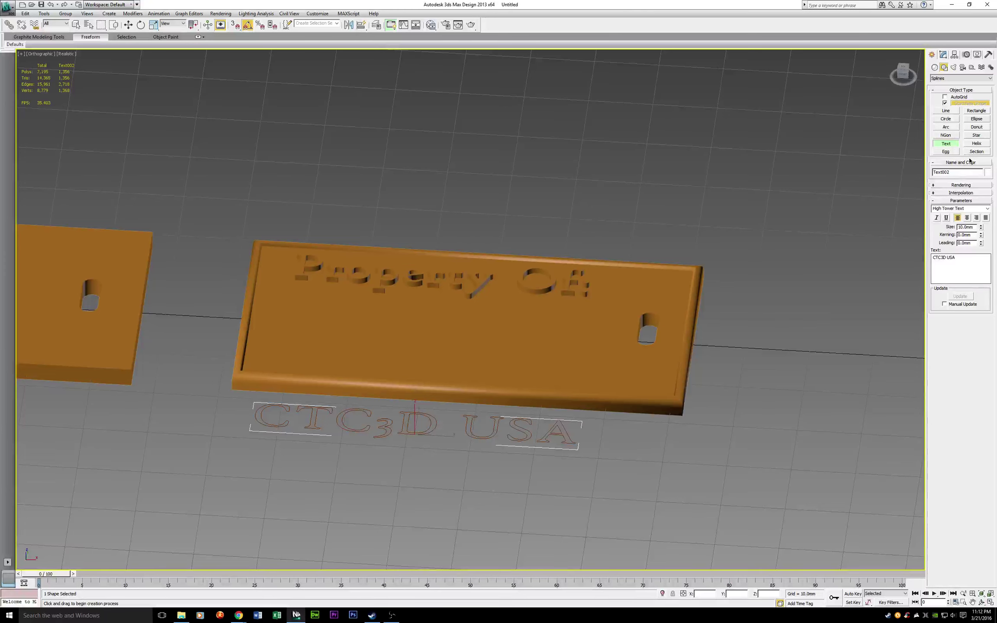
click(987, 78)
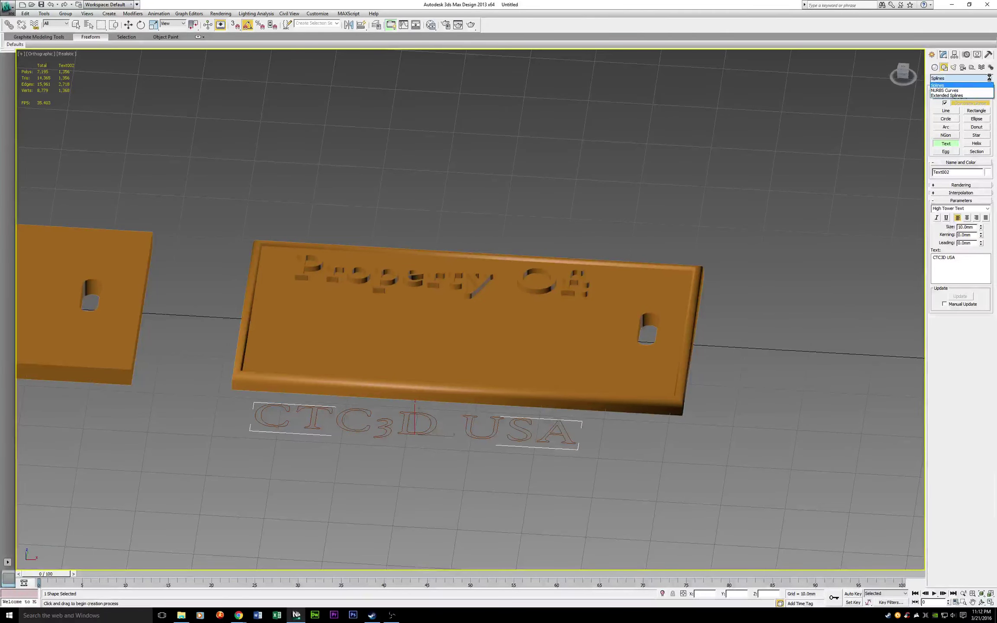
click(953, 68)
click(942, 55)
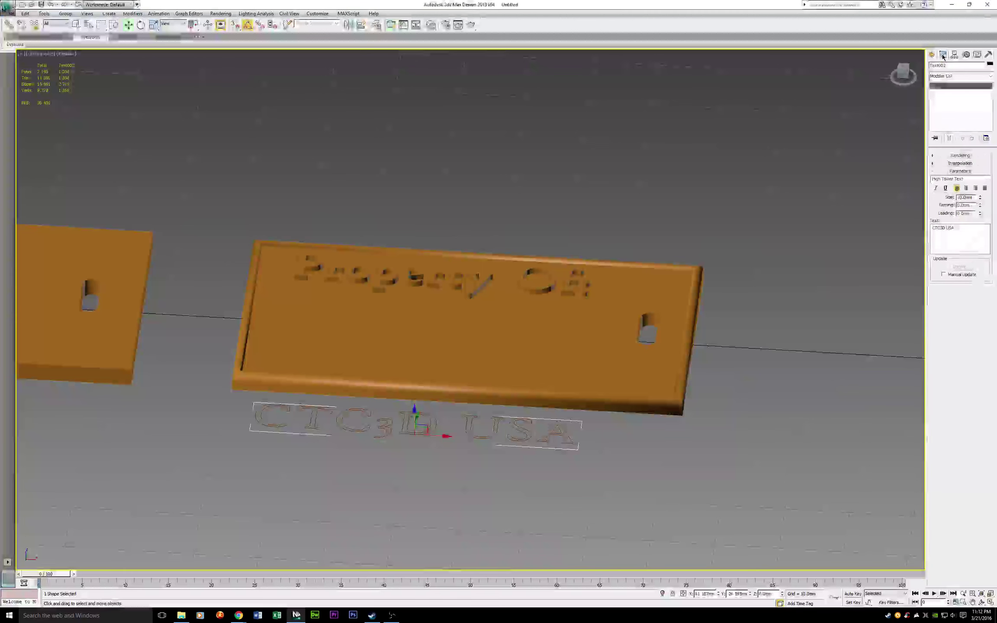
click(990, 77)
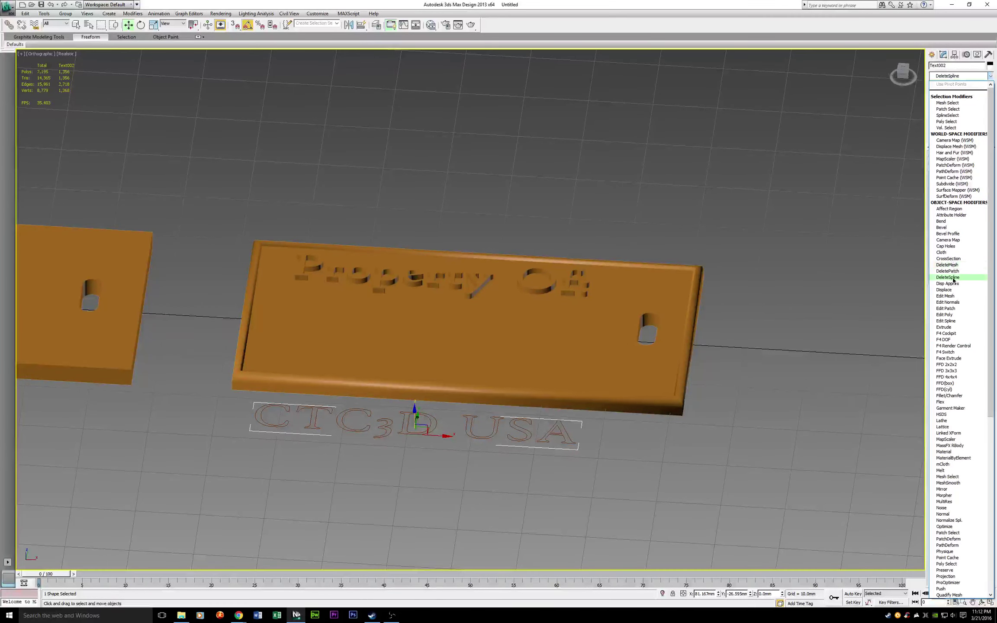
click(945, 328)
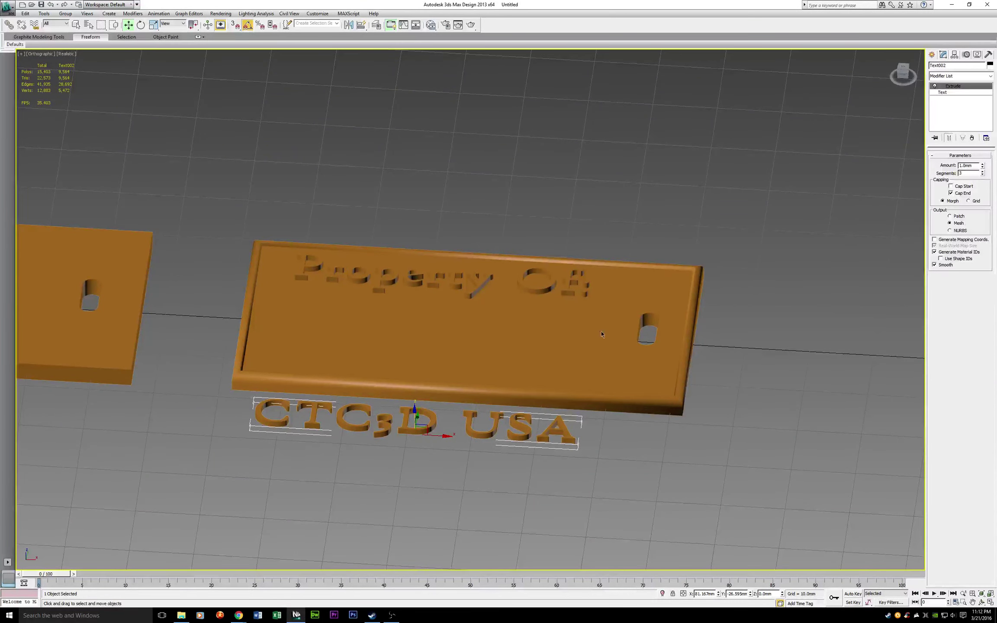
Align the extruded "CTC3D USA" text with the "Property Of:" text and move it about 9.5 mm along negative Y to form a second line
click(361, 25)
click(408, 283)
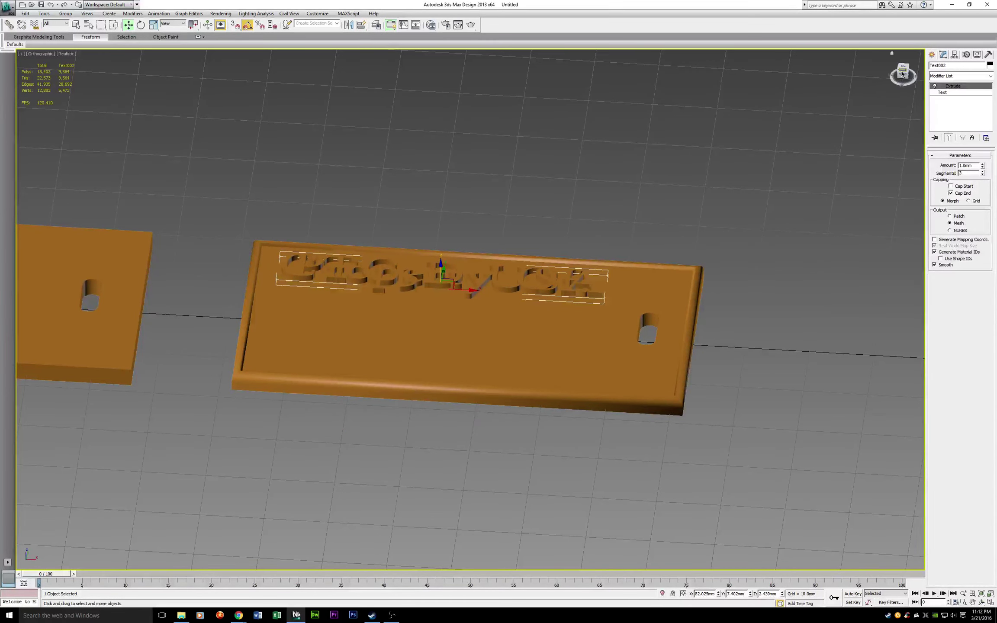
drag(902, 74, 859, 79)
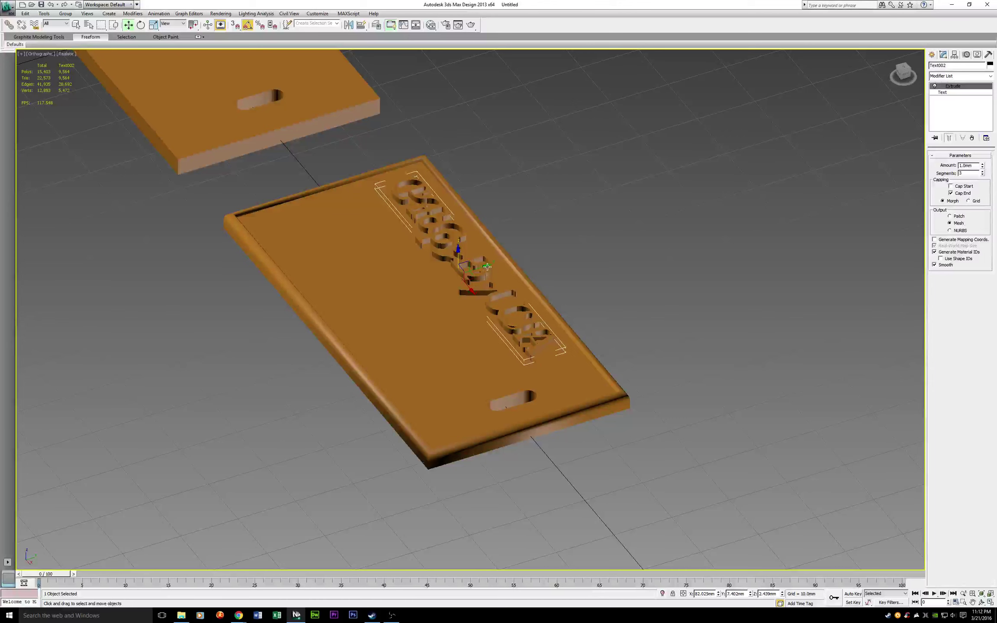
drag(488, 267, 433, 287)
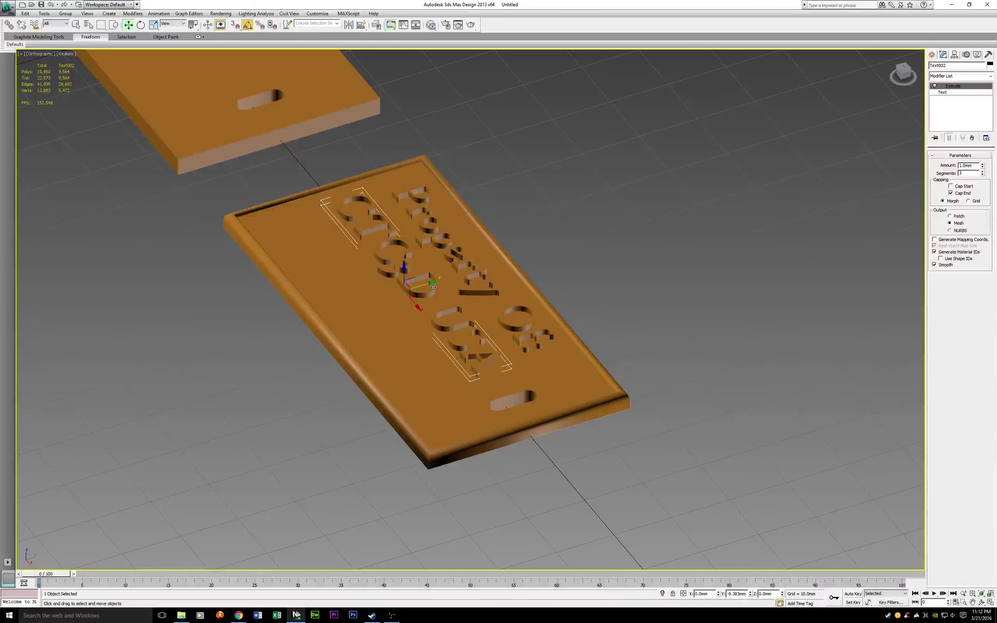
drag(433, 287, 432, 287)
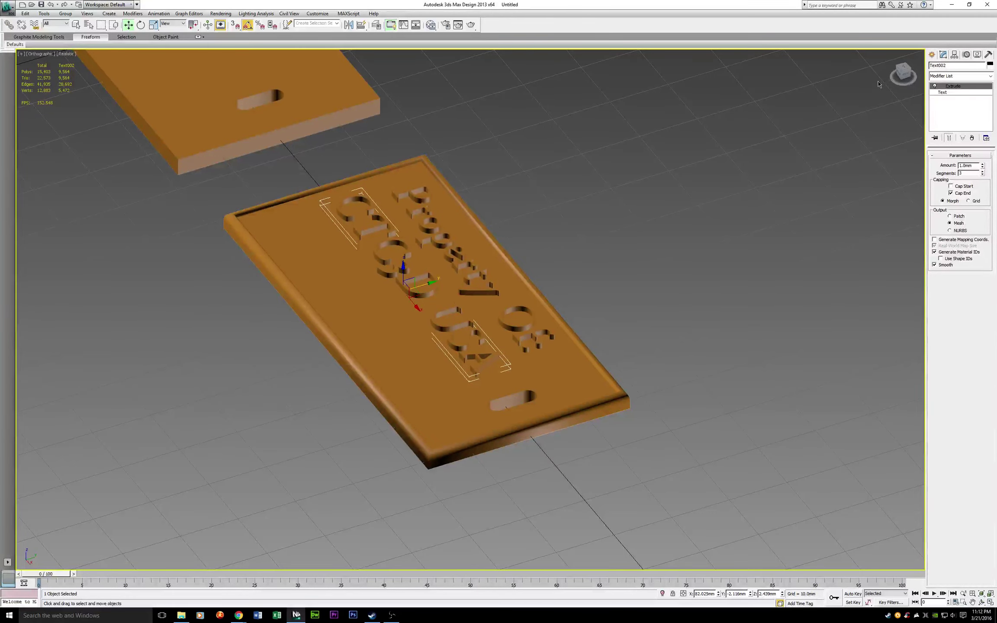
Convert the extruded "CTC3D USA" text to an Editable Poly
mouse_move(902, 72)
mouse_down()
mouse_move(921, 93)
mouse_move(892, 76)
mouse_move(894, 90)
mouse_move(899, 73)
mouse_move(913, 76)
mouse_up()
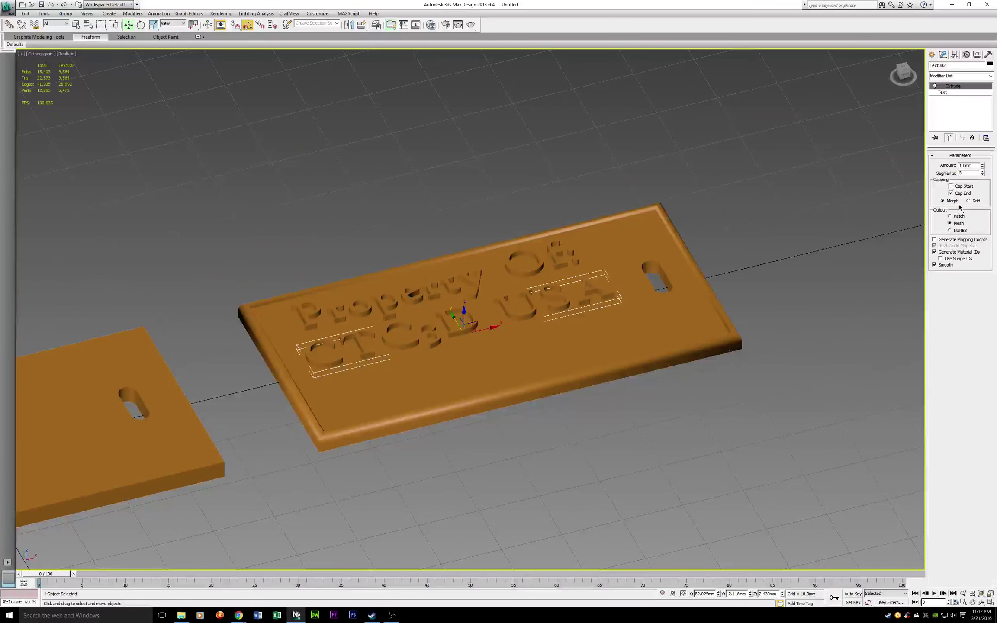
right_click(506, 309)
mouse_move(537, 383)
click(582, 388)
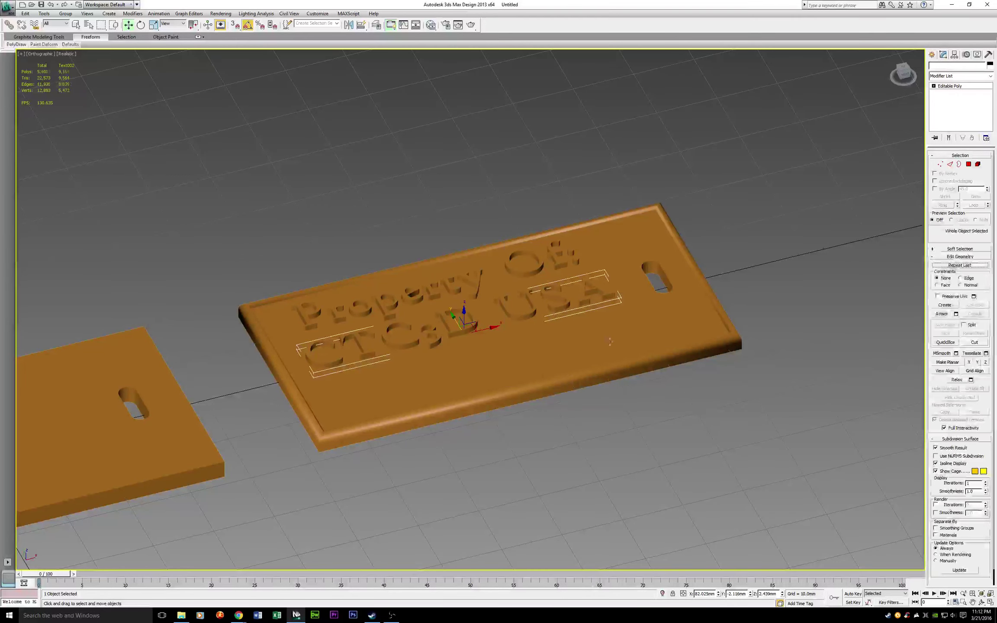
Select all polygons of "CTC3D USA", clear their smoothing groups, apply Auto Smooth at 45, leave polygon editing and deselect the text
click(968, 164)
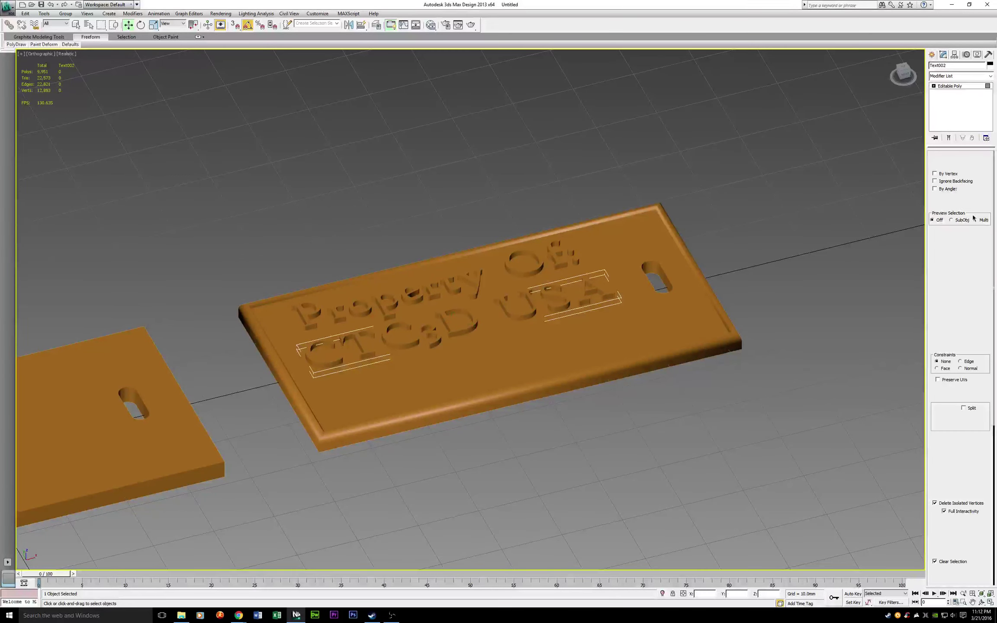
key(ctrl+a)
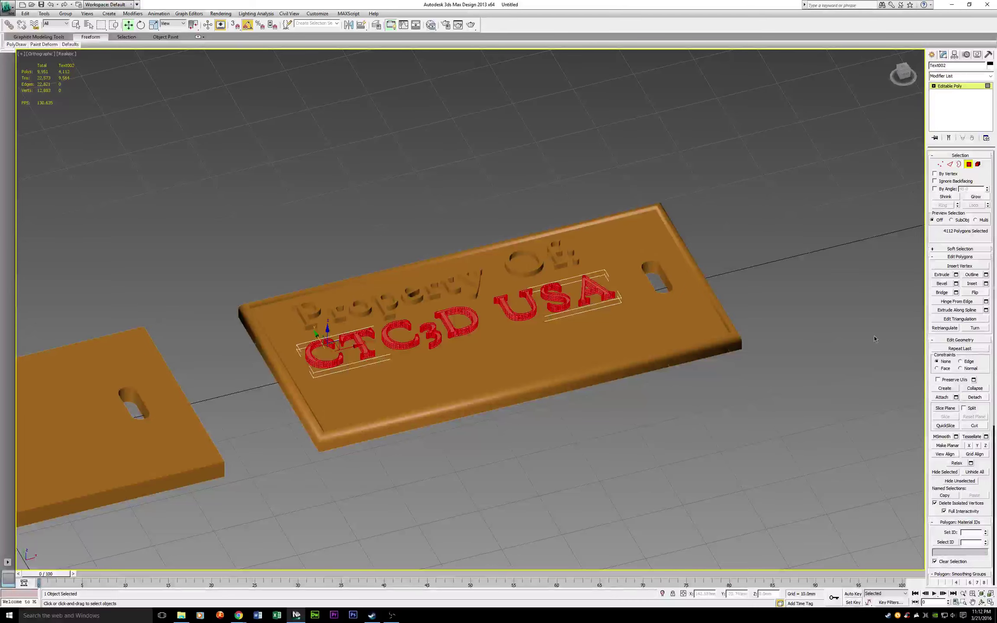
scroll(414, 363, down, 5)
scroll(964, 402, down, 3)
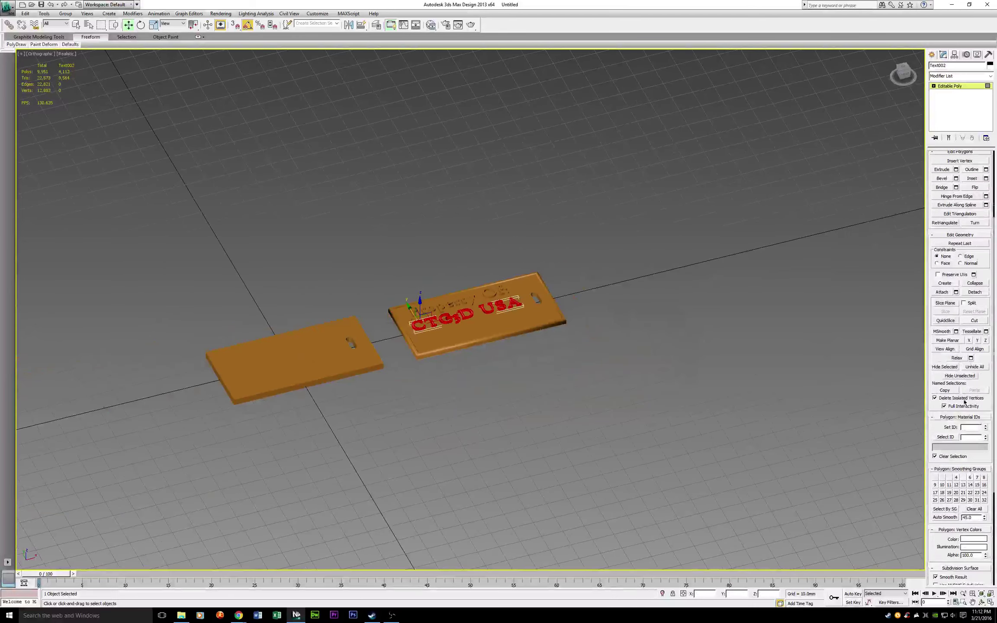
click(973, 509)
scroll(641, 298, up, 10)
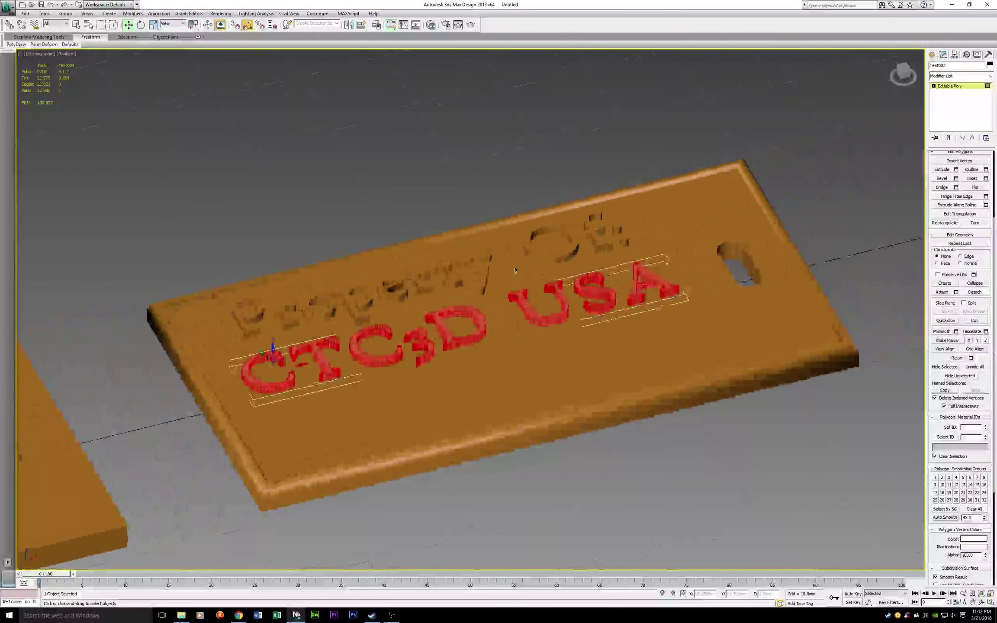
click(944, 517)
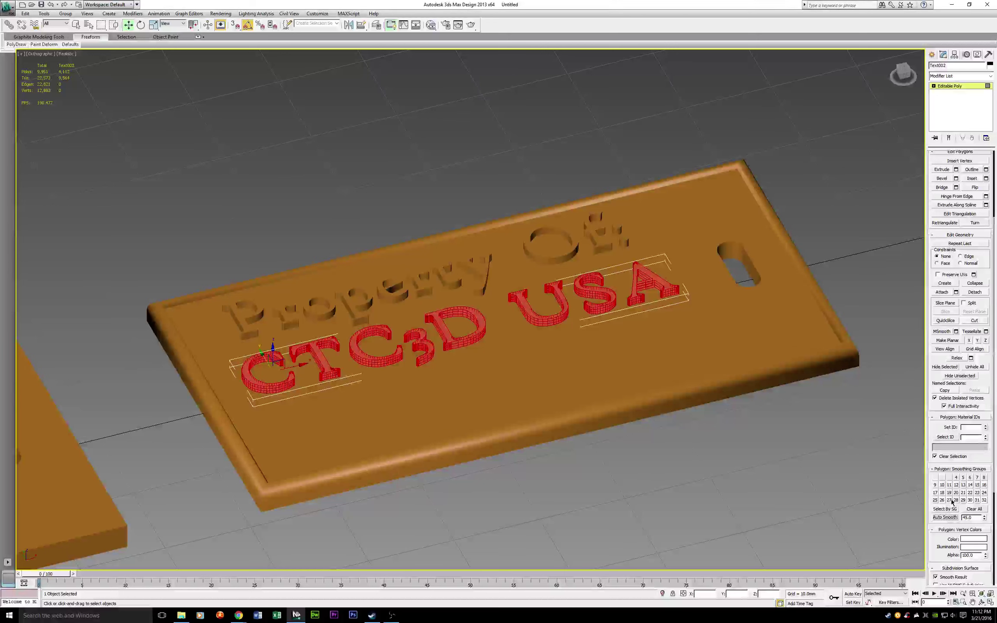
scroll(951, 498, up, 3)
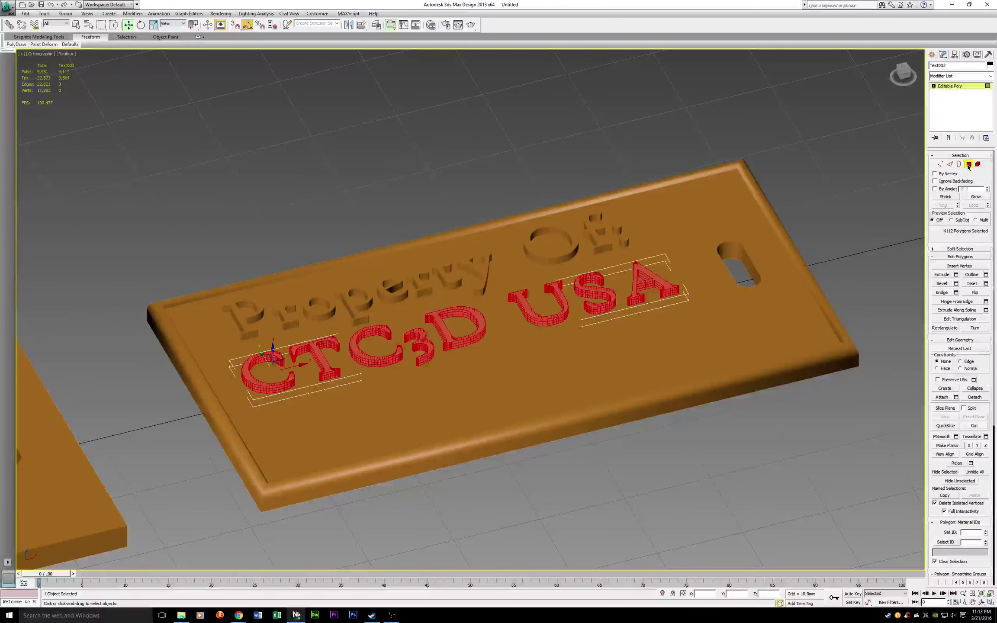
click(968, 165)
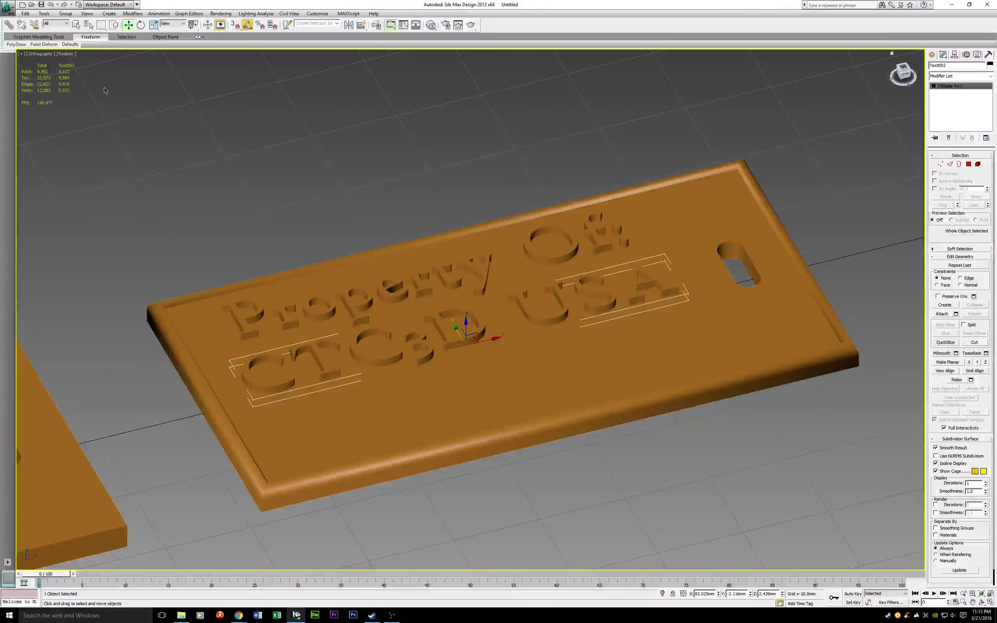
click(856, 165)
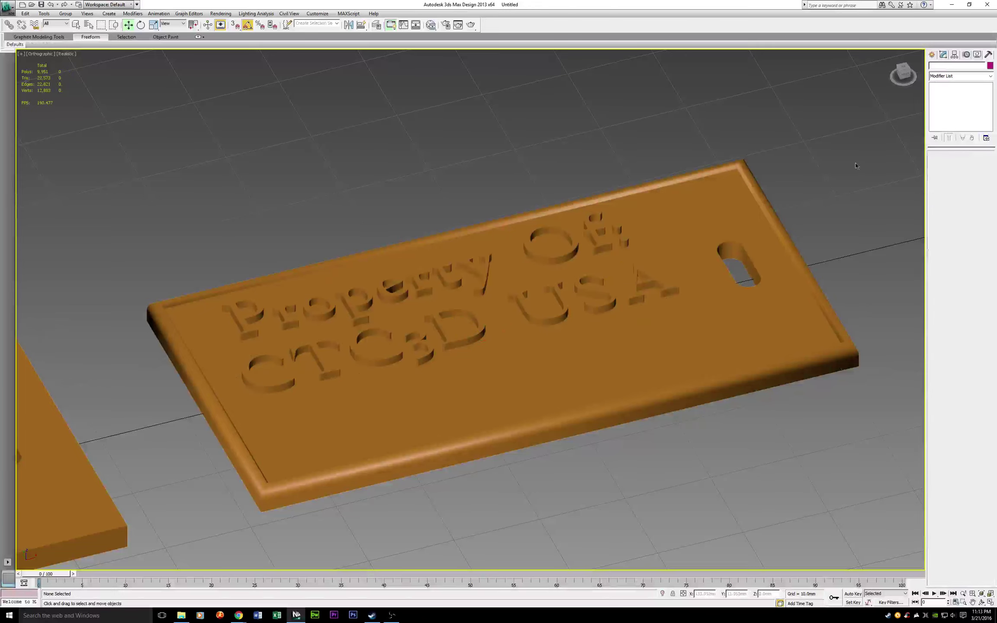
Select both text objects and move them together about 4.7 mm along negative Y on the rimmed box
drag(908, 77, 473, 289)
click(500, 341)
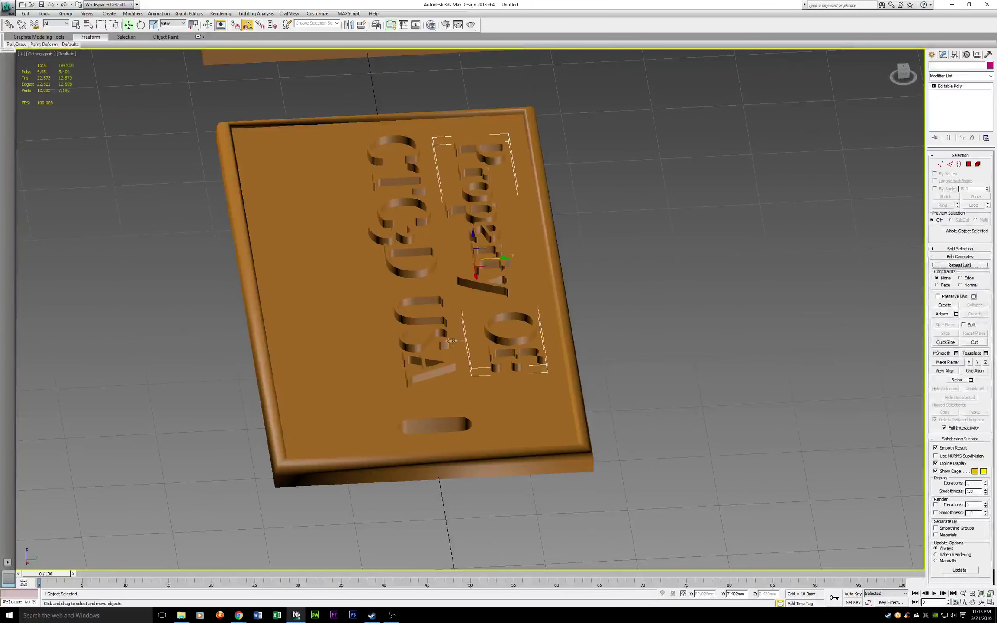
ctrl+click(423, 341)
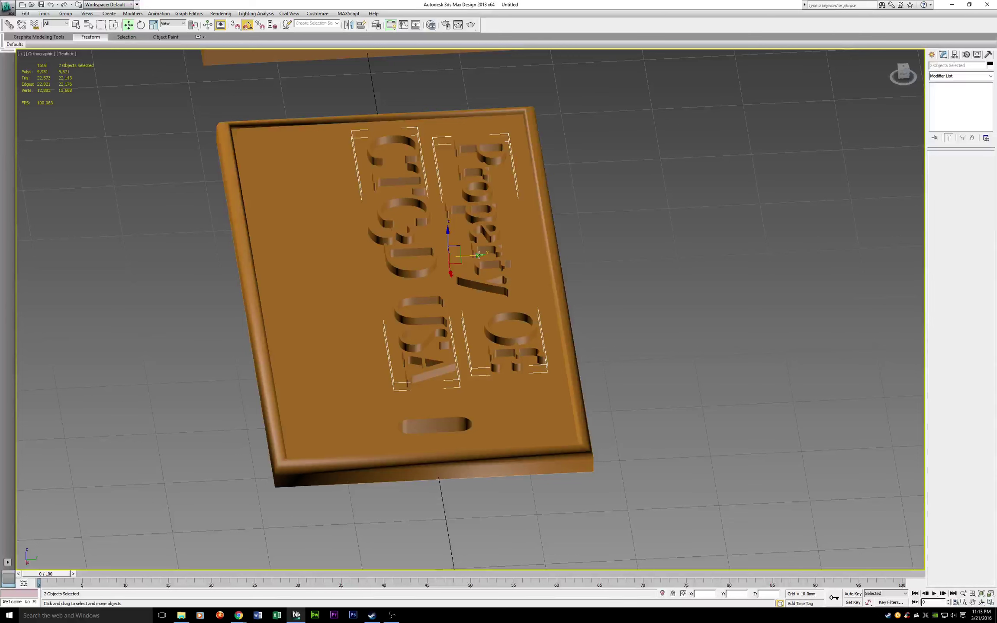
drag(478, 255, 436, 258)
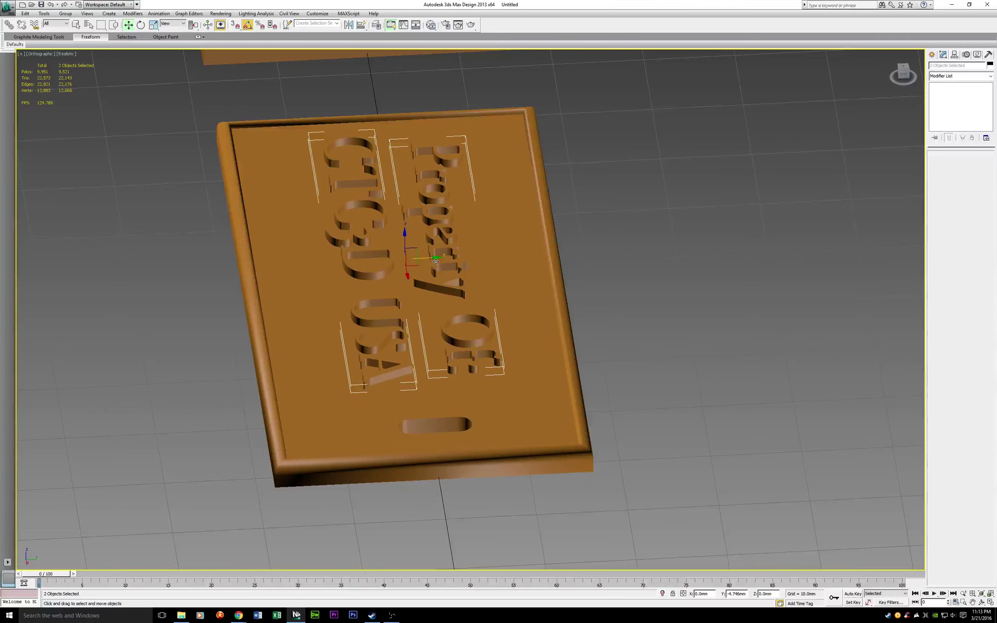
Deselect the texts and examine their placement on the rimmed box from above and in an isometric view
drag(902, 71, 963, 84)
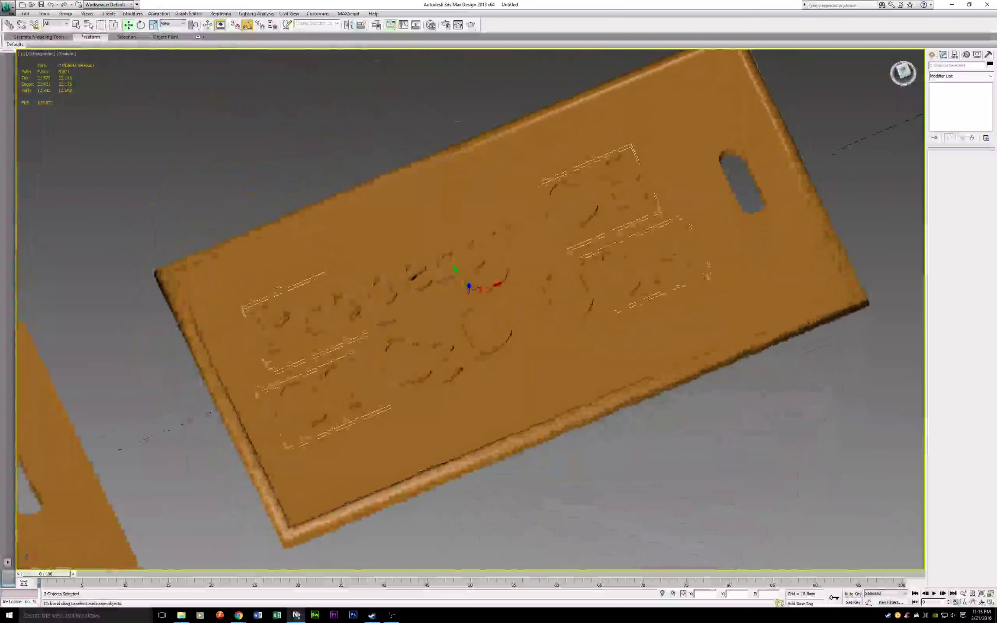
scroll(523, 317, down, 3)
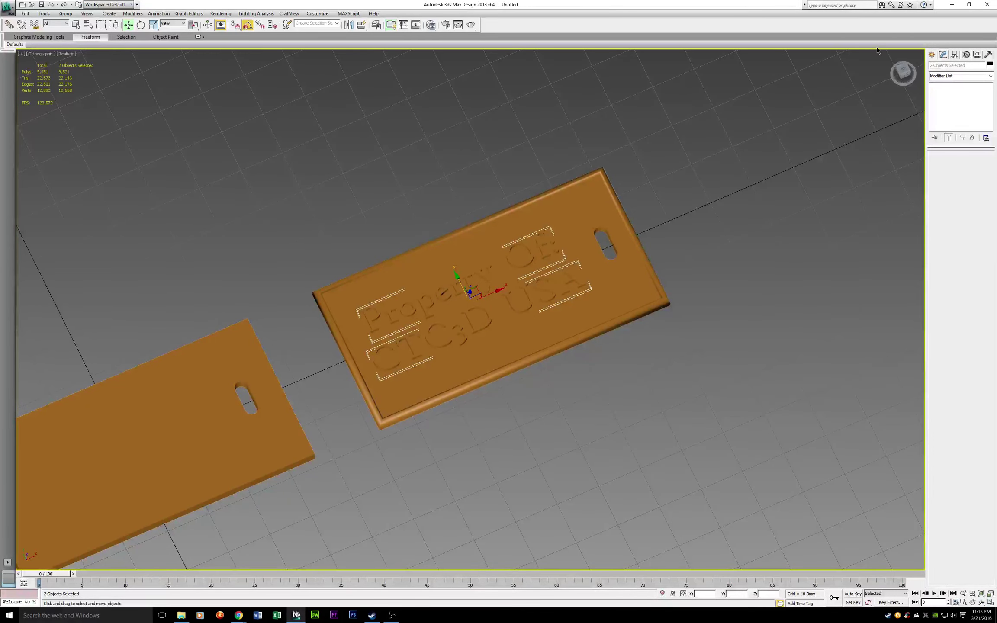
click(902, 70)
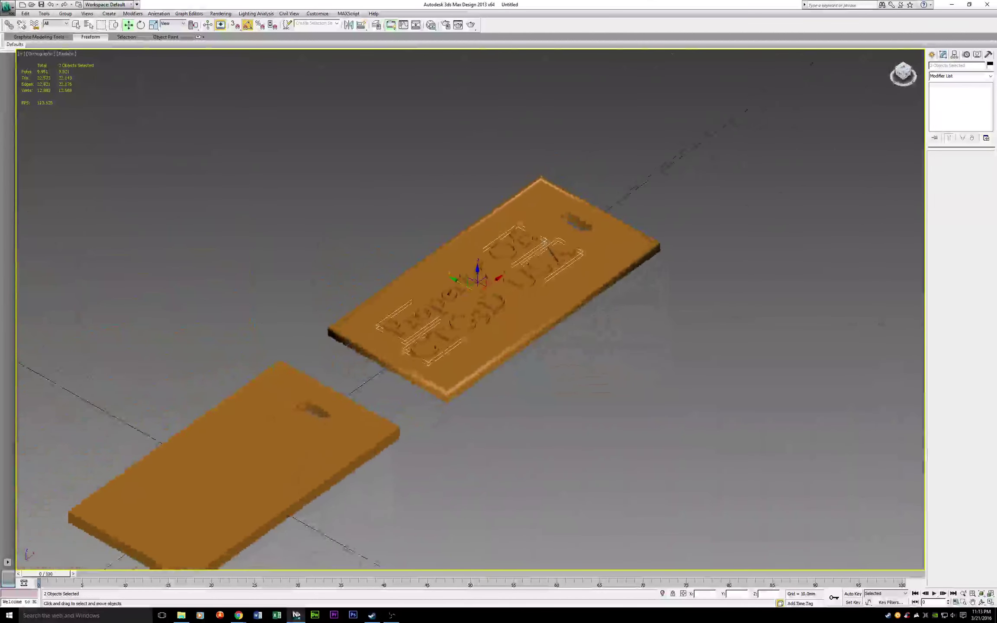
click(565, 322)
scroll(514, 309, up, 3)
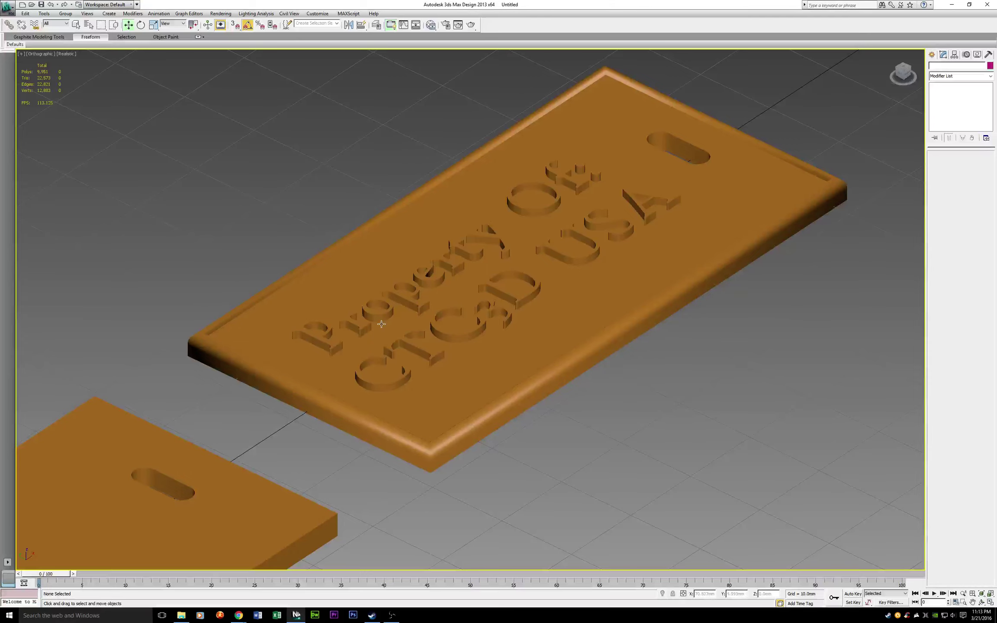
scroll(381, 323, up, 3)
scroll(381, 324, down, 3)
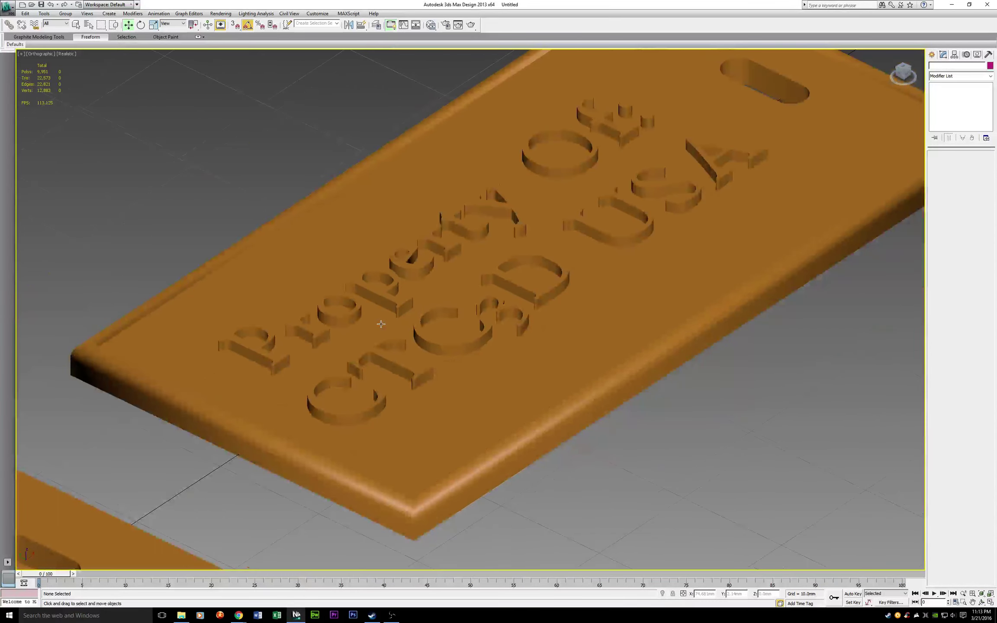
Attach the "CTC3D USA" text to the "Property Of:" text as one Editable Poly and exit Attach mode
click(352, 319)
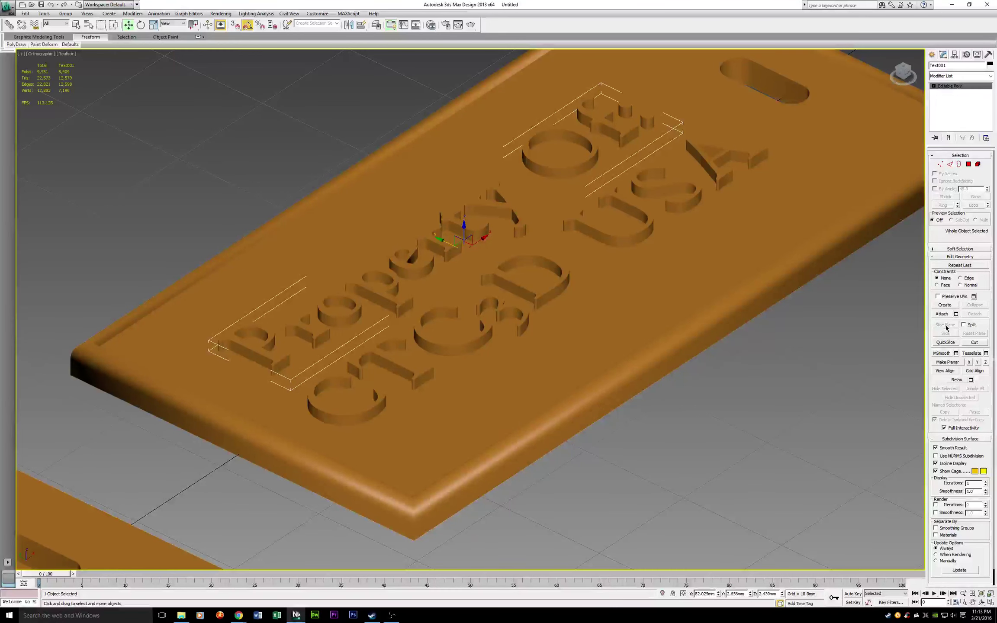
click(943, 314)
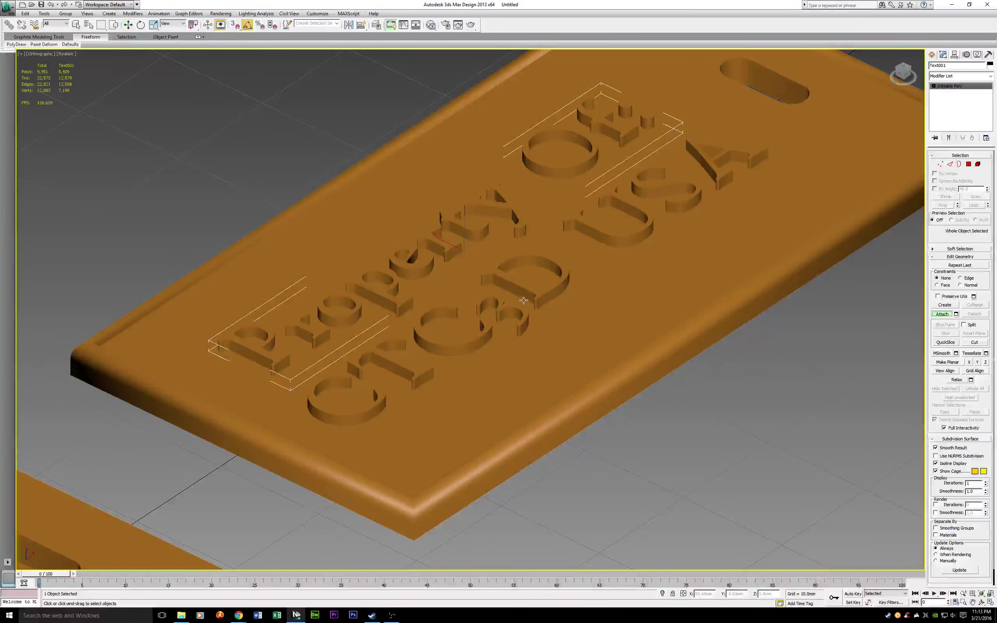
click(539, 295)
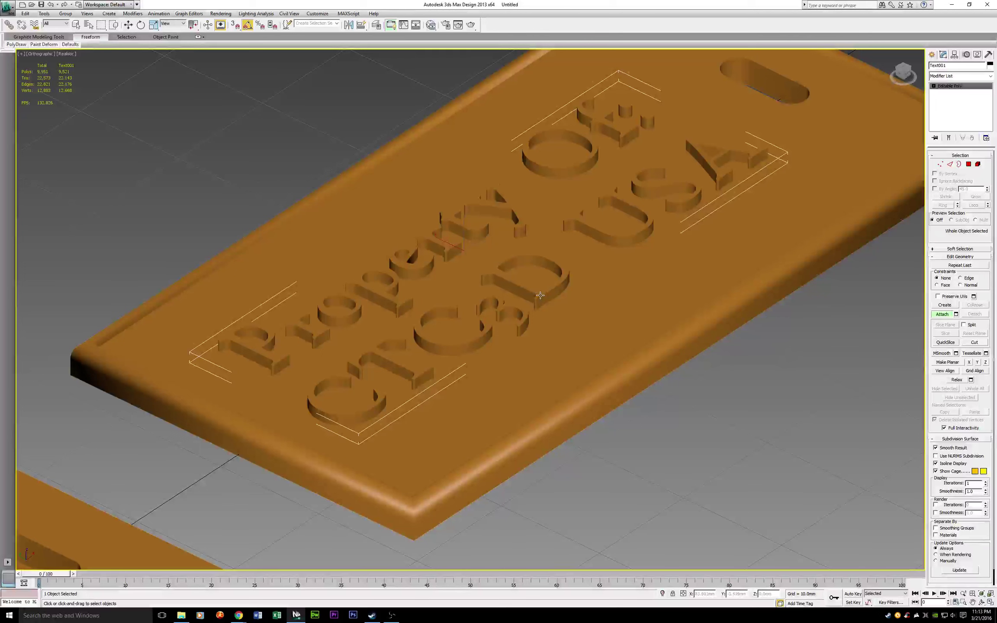
key(w)
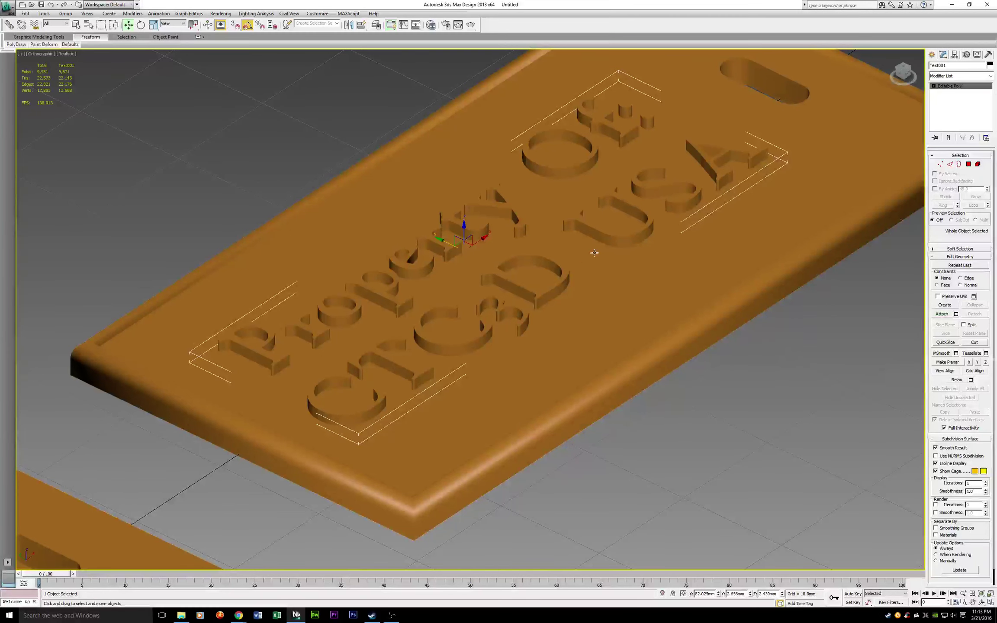
right_click(406, 223)
click(417, 201)
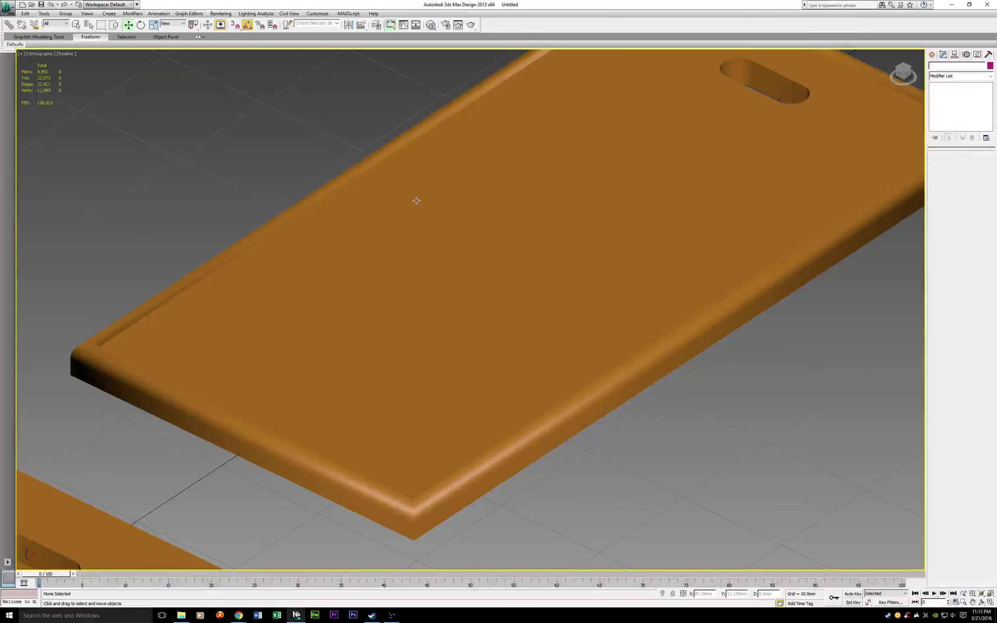
key(ctrl+z)
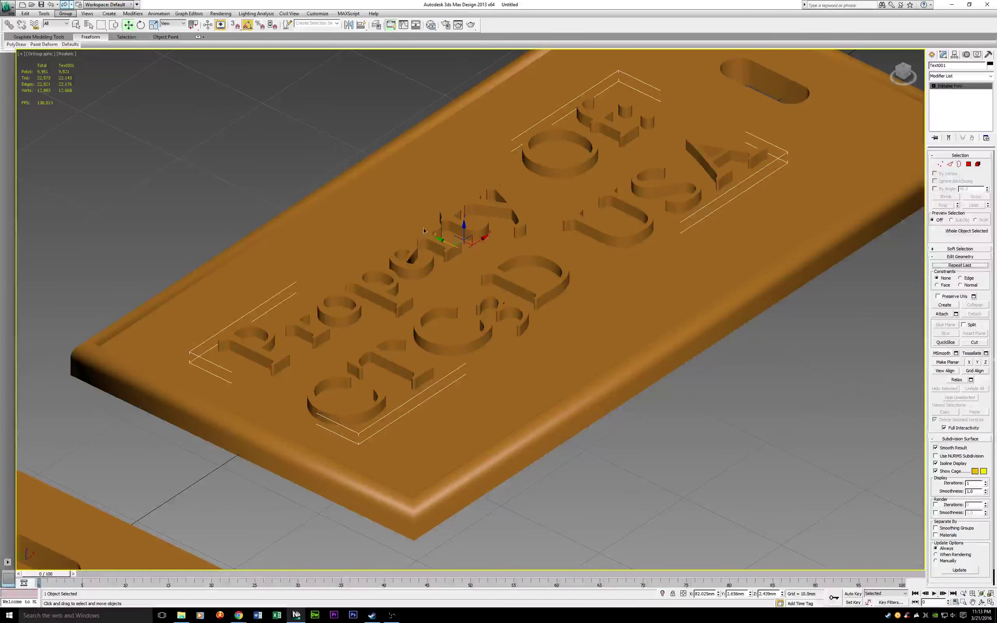
Clone the combined text about 84.5 mm along negative X onto the plain tag, and deselect the copy
scroll(787, 225, down, 6)
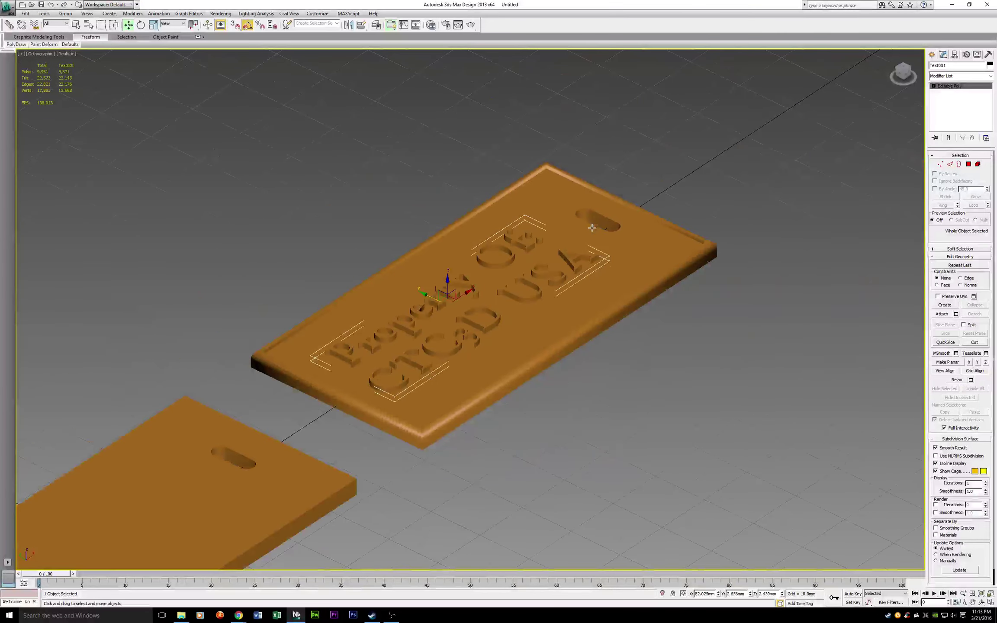
middle_drag(515, 340, 593, 228)
scroll(570, 167, up, 3)
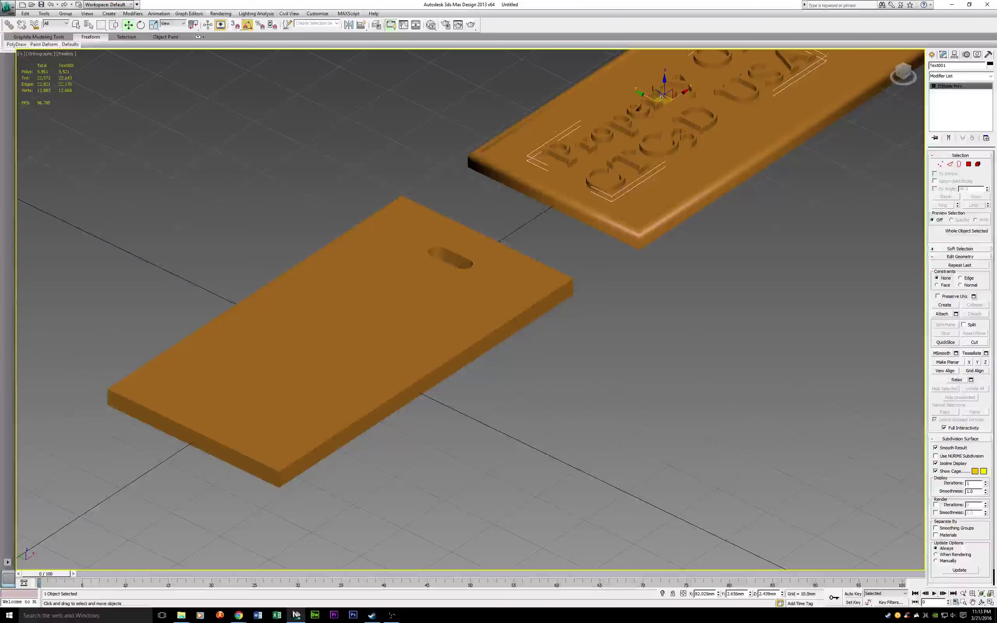
mouse_move(686, 92)
shift+mouse_down()
mouse_move(515, 235)
mouse_move(342, 298)
mouse_move(327, 324)
shift+mouse_up()
key(Return)
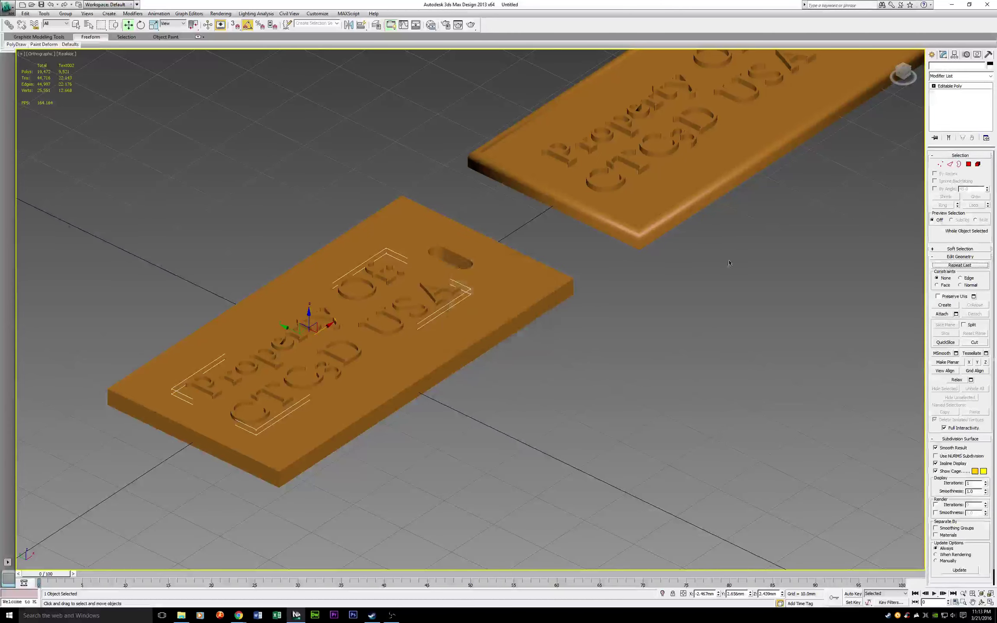
scroll(472, 320, down, 3)
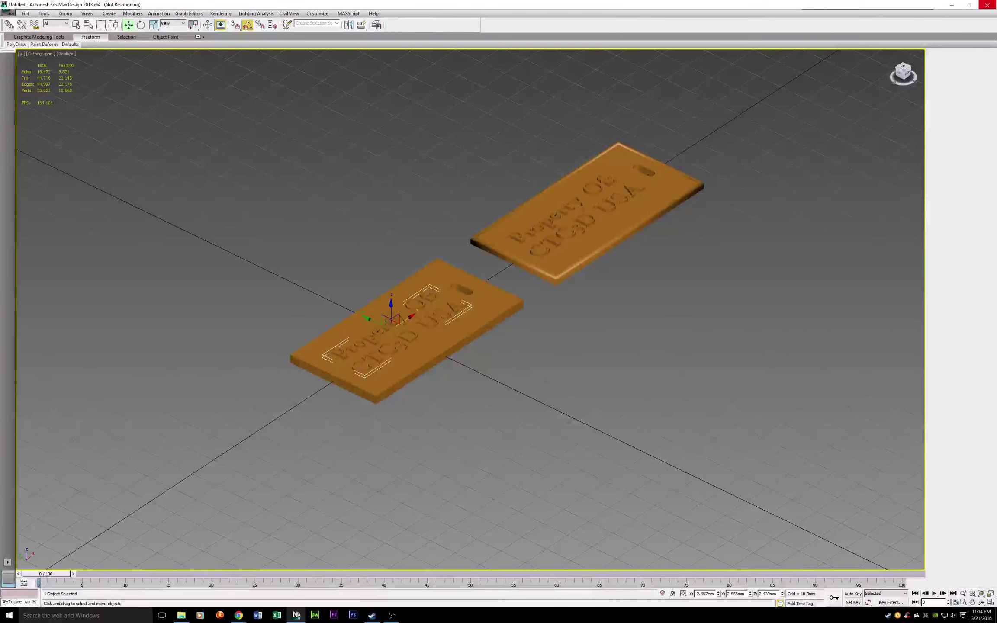
drag(903, 78, 897, 106)
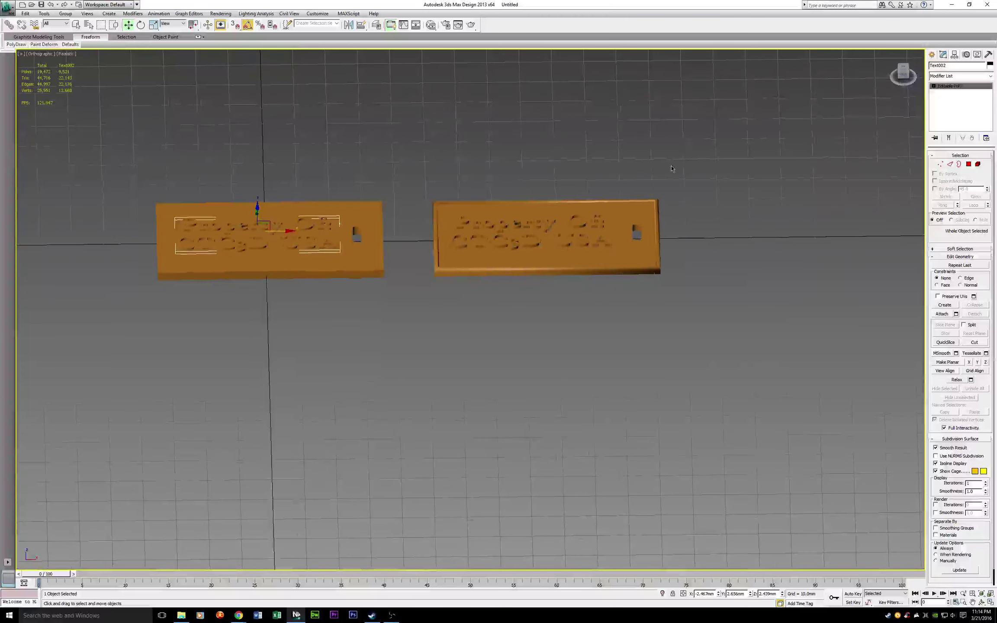
click(670, 169)
Save the scene to the Desktop as a 3ds Max file named NameTag
key(ctrl+s)
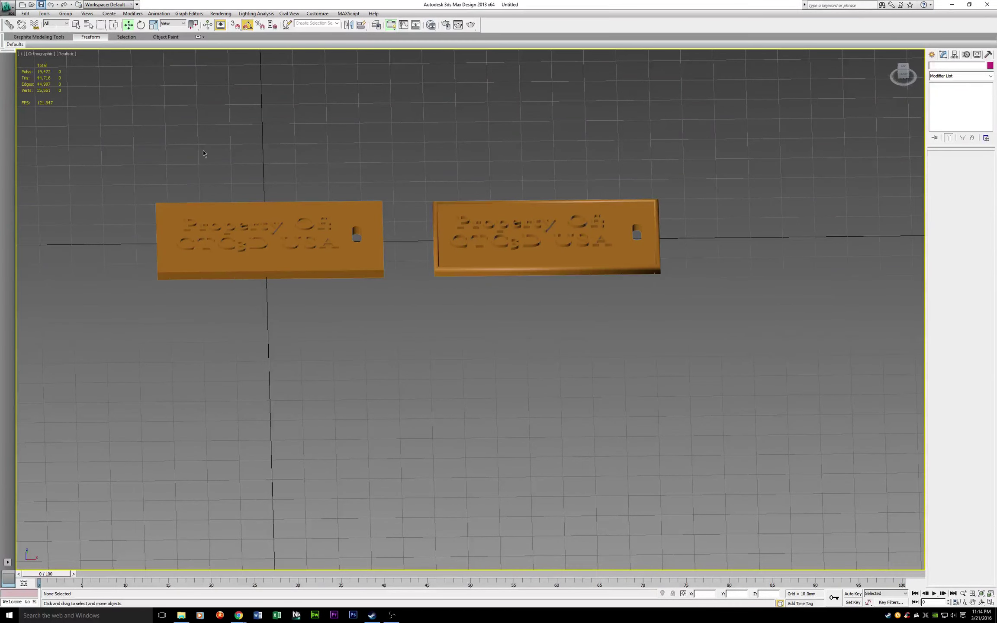
click(125, 31)
click(125, 32)
click(125, 31)
click(125, 32)
click(125, 31)
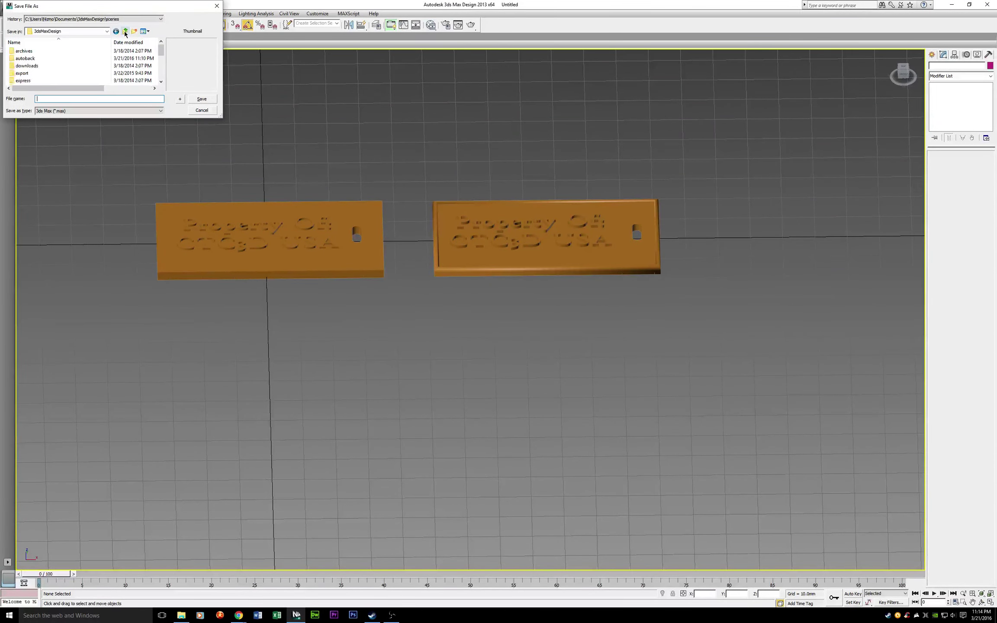
click(125, 31)
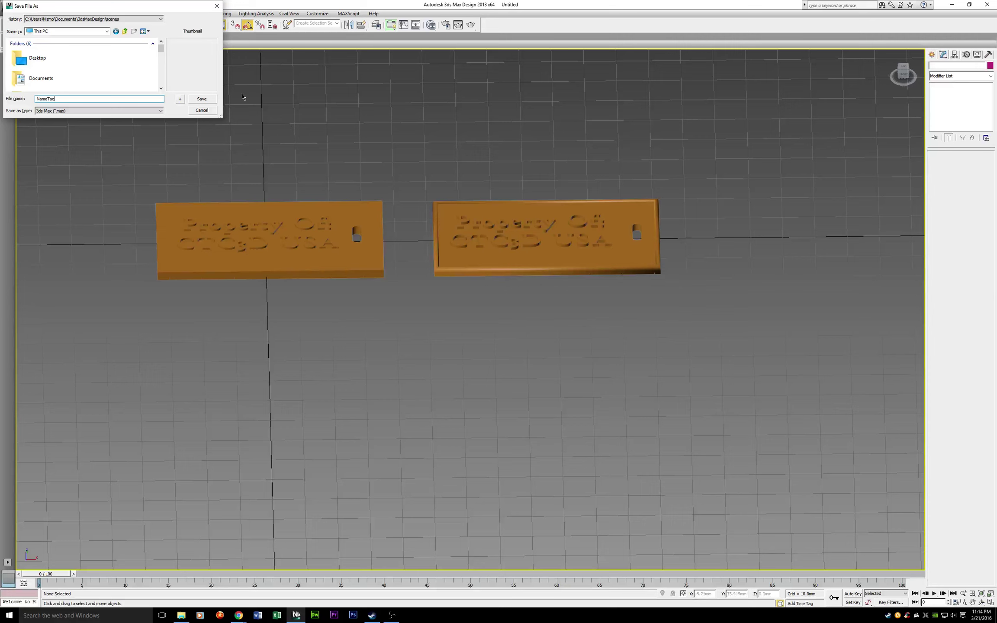
click(208, 100)
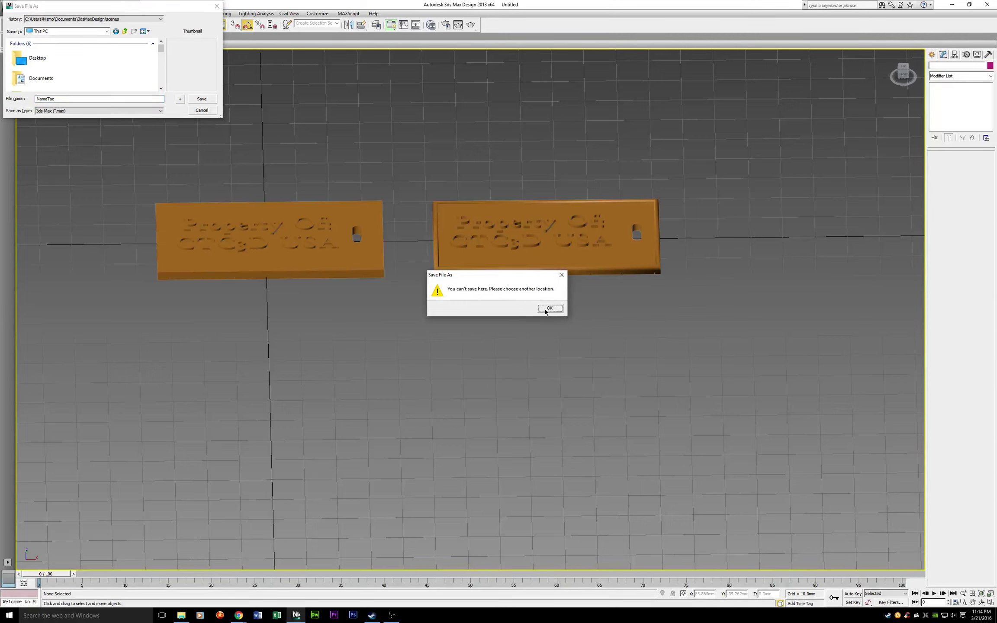
click(545, 310)
click(36, 55)
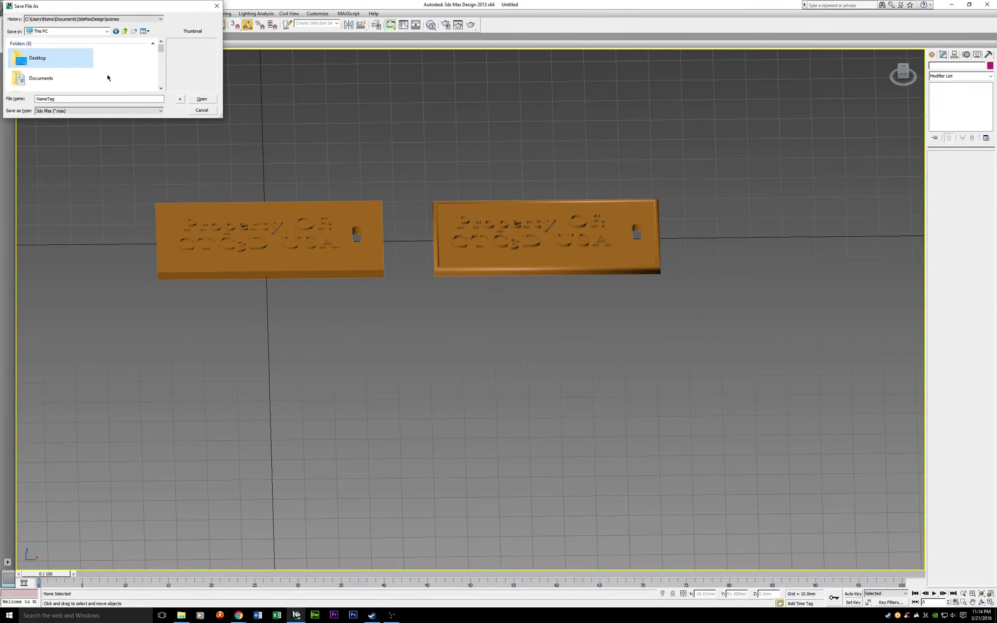
double_click(42, 59)
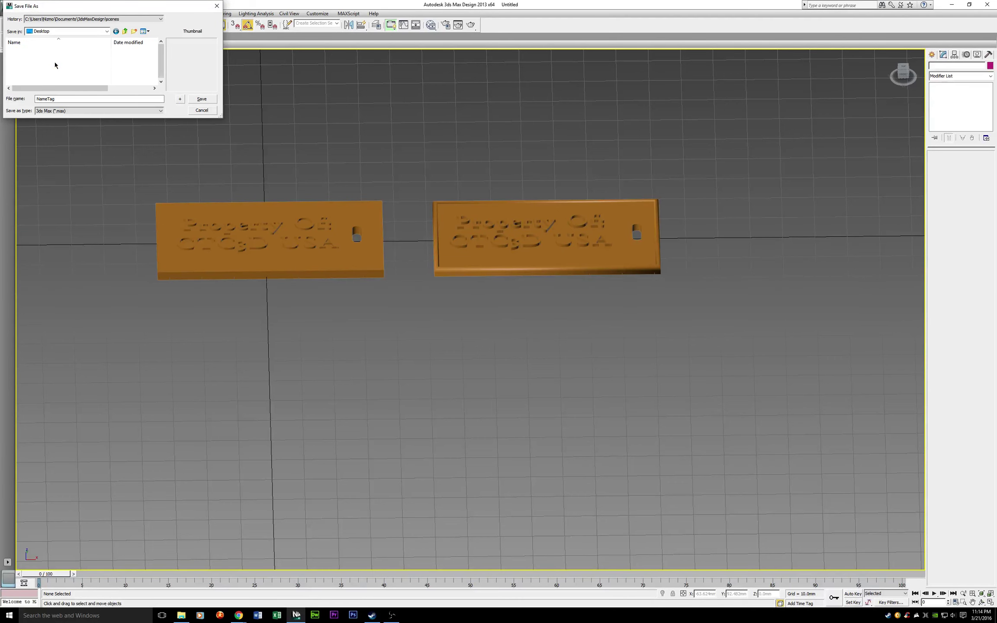
click(206, 110)
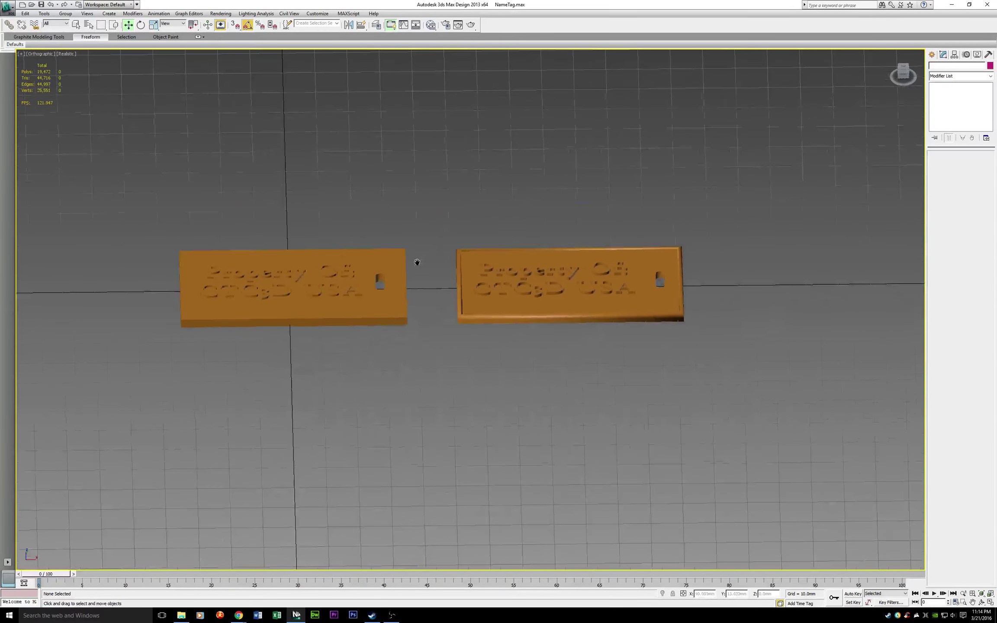
Select the rimmed tag together with its text, start exporting the scene, and enlarge the export dialog
scroll(415, 262, up, 5)
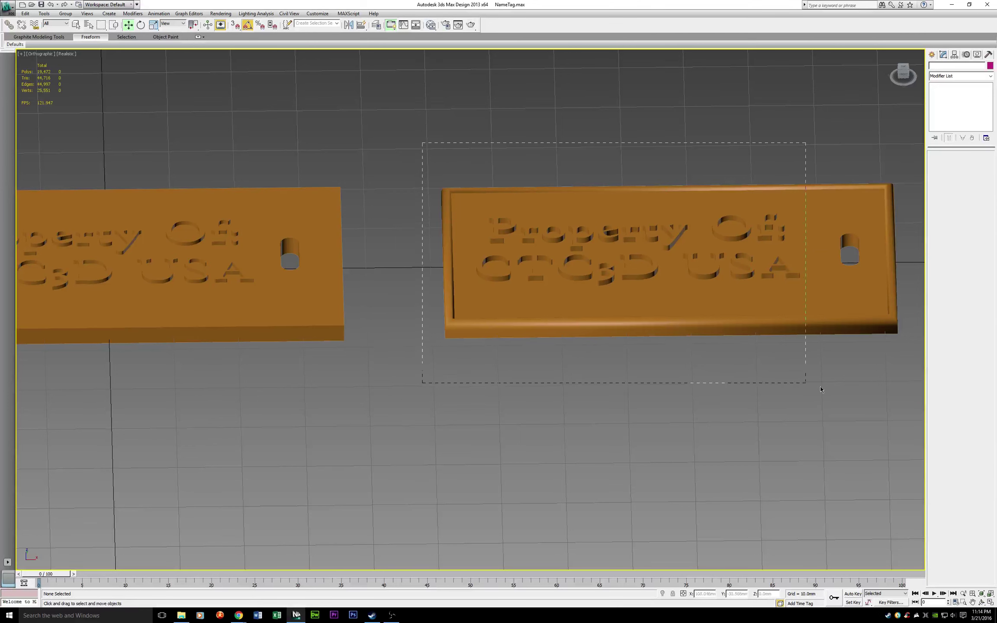
drag(898, 396, 898, 395)
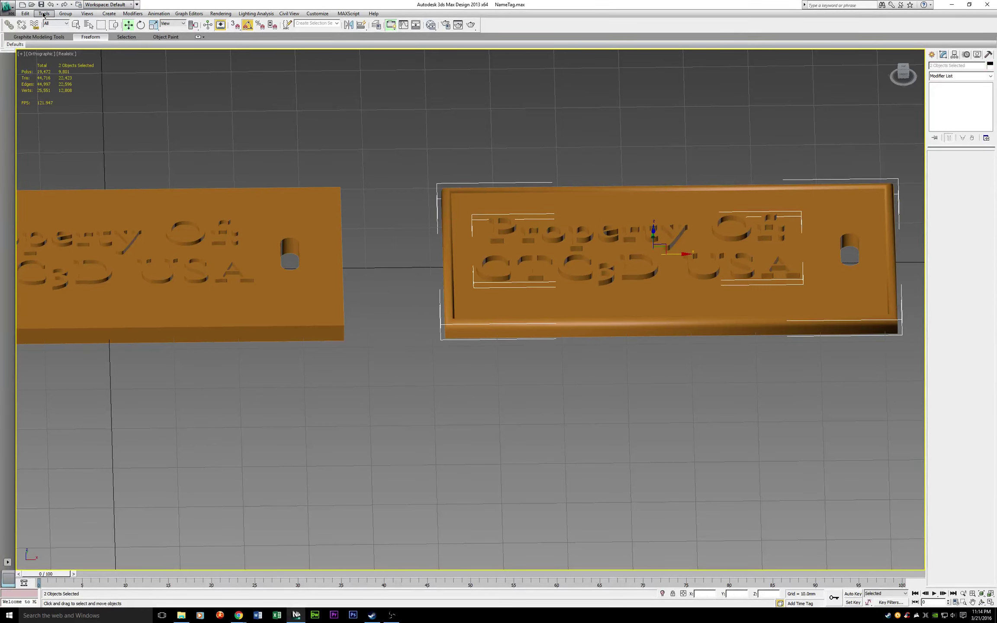
click(11, 10)
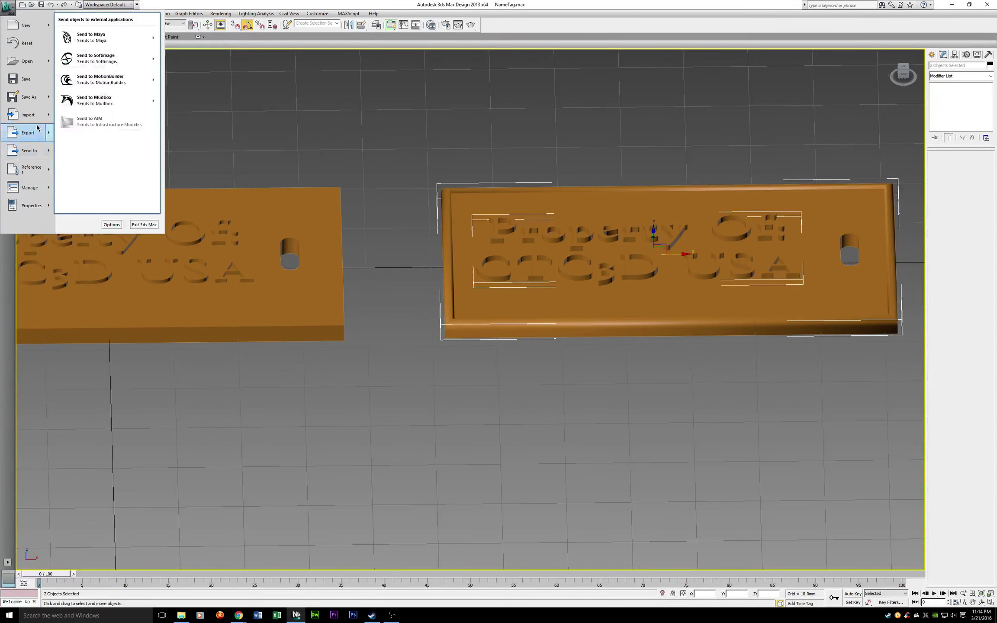
mouse_move(38, 135)
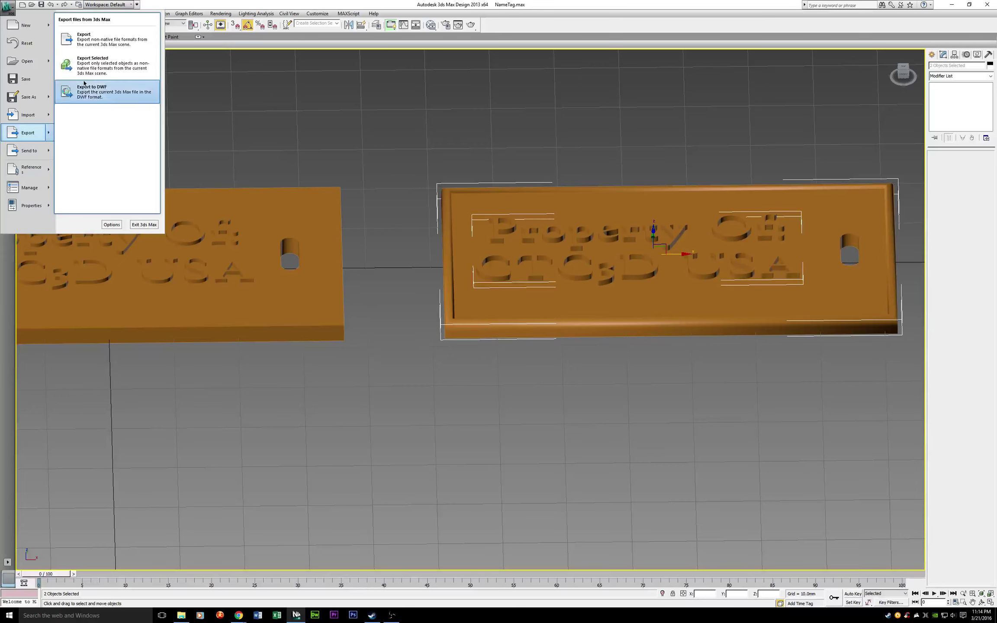
click(80, 41)
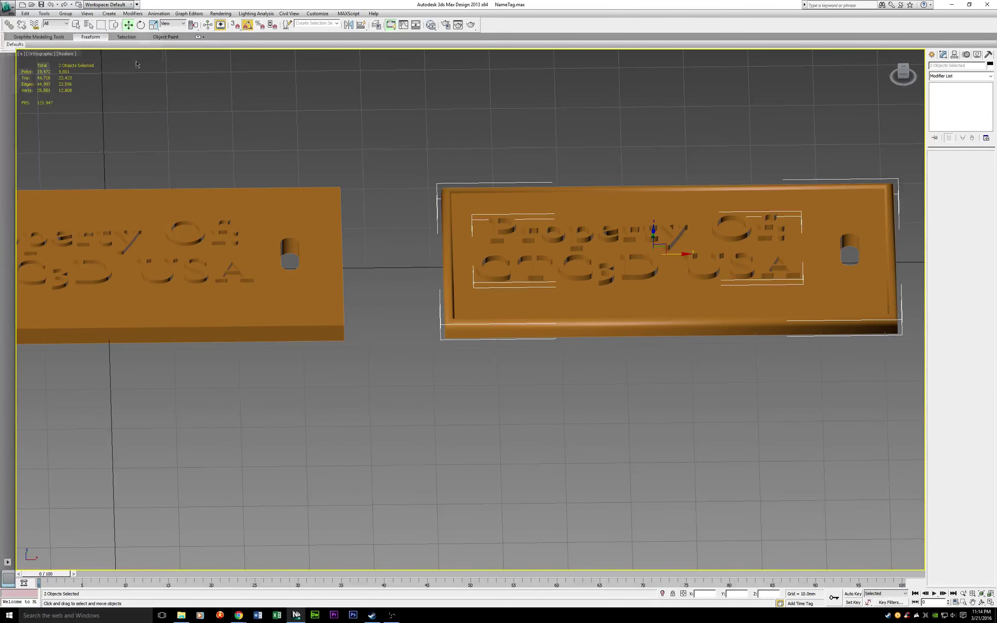
drag(554, 192, 277, 105)
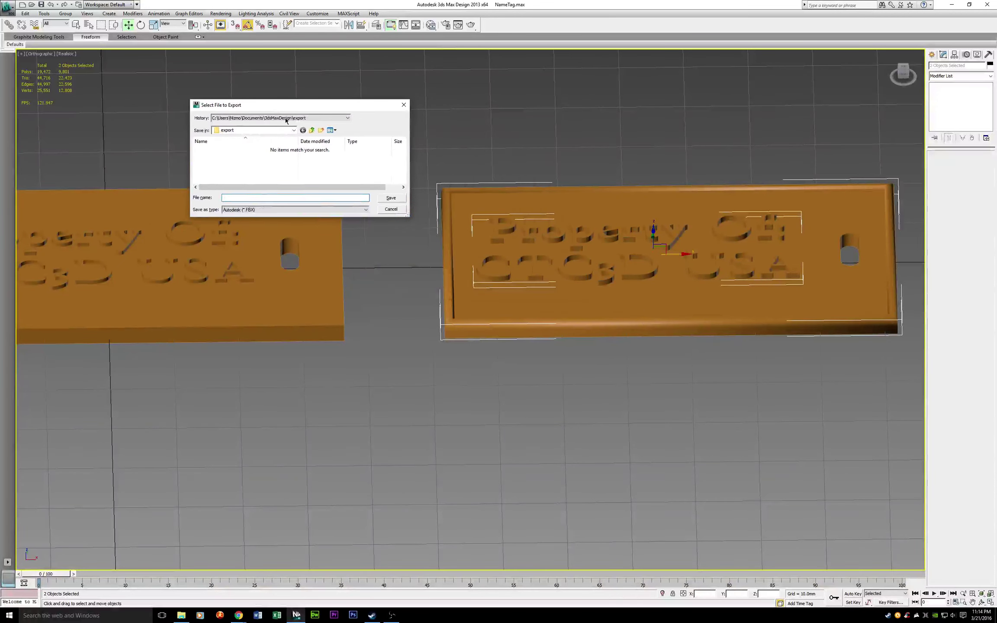
drag(408, 215, 652, 443)
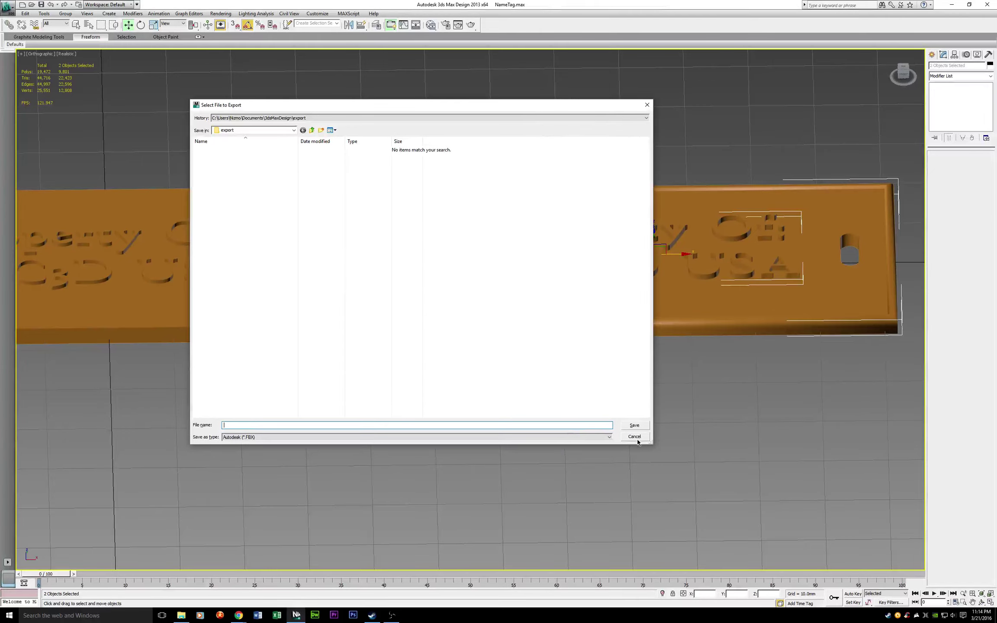
click(609, 437)
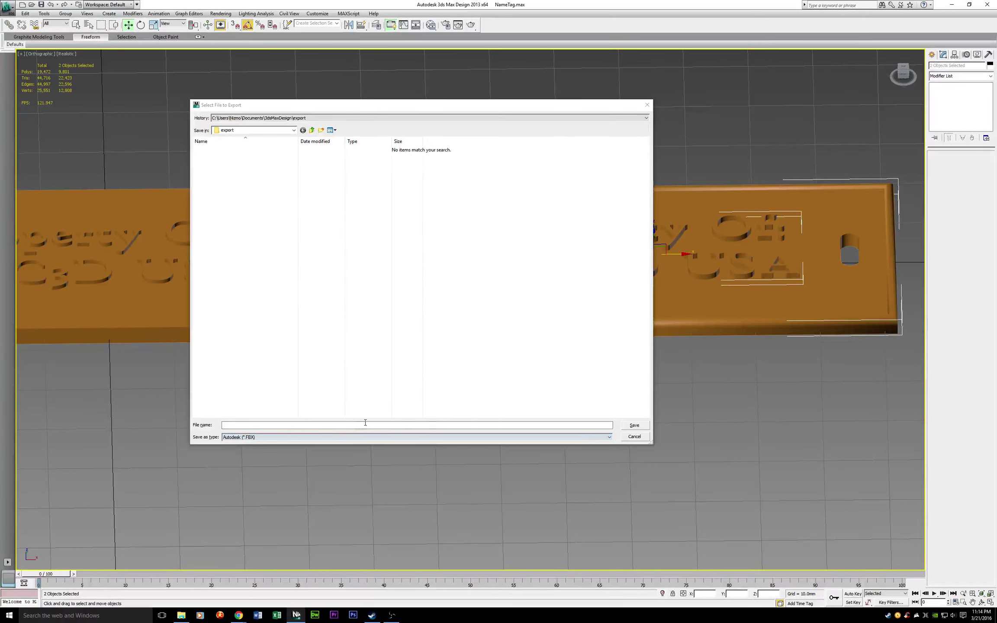
click(609, 437)
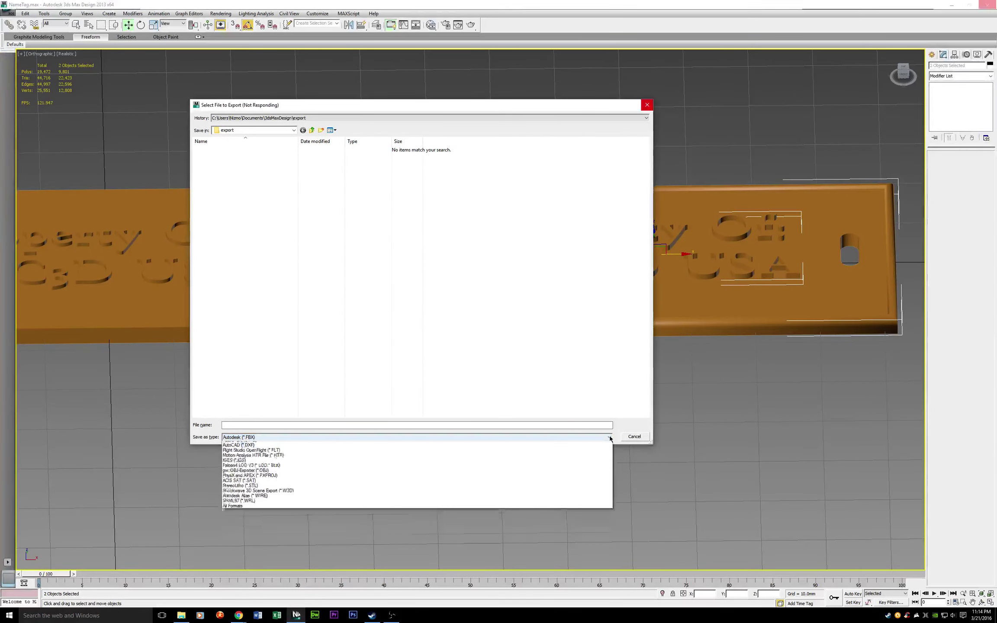
click(609, 438)
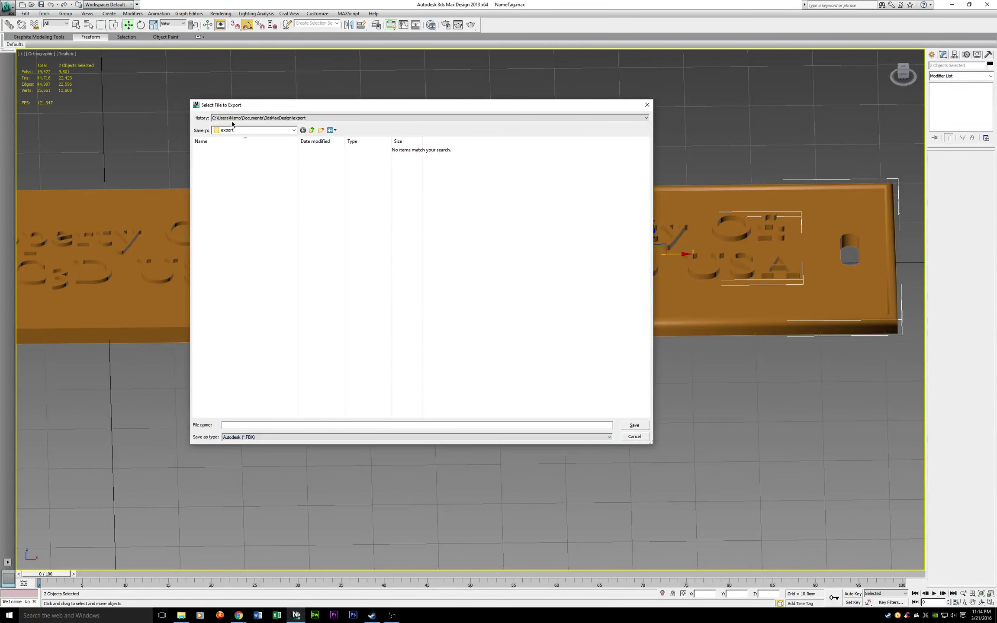
Set the export to a StereoLitho (*.STL) file named NameTag on the Desktop and save it
click(311, 130)
click(311, 130)
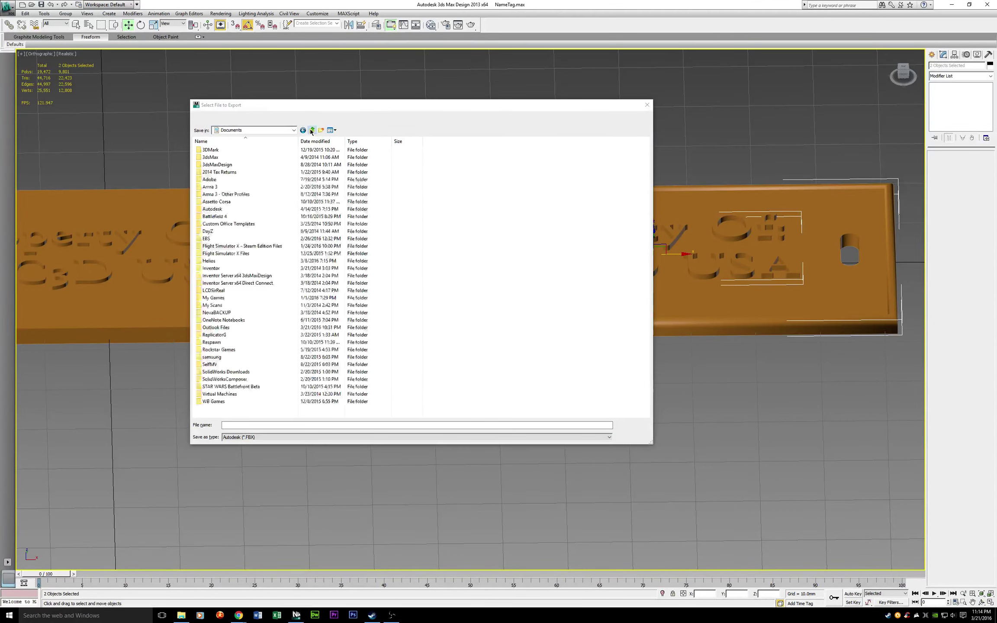
click(311, 131)
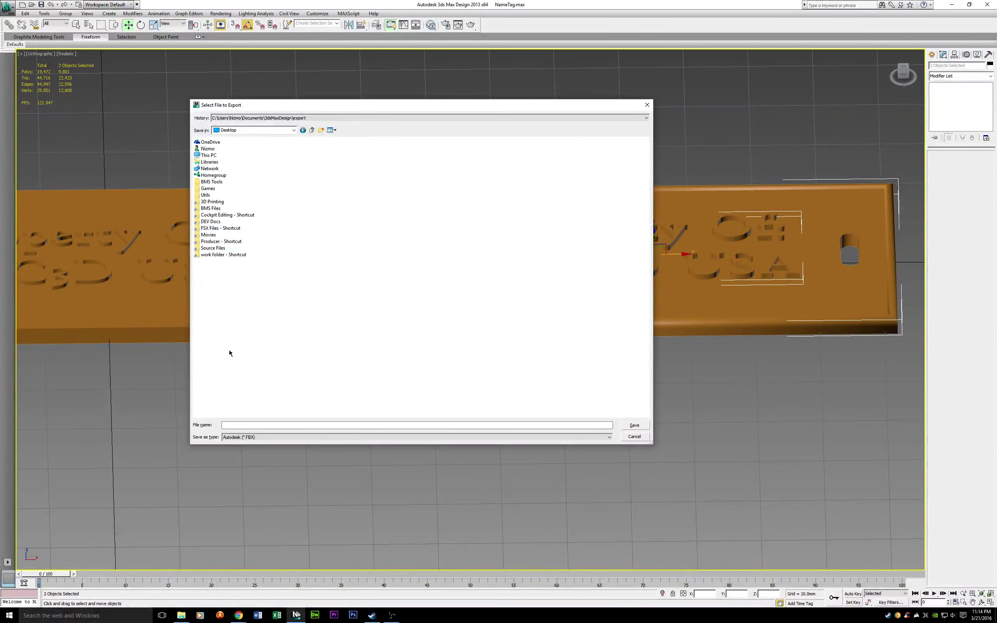
click(609, 437)
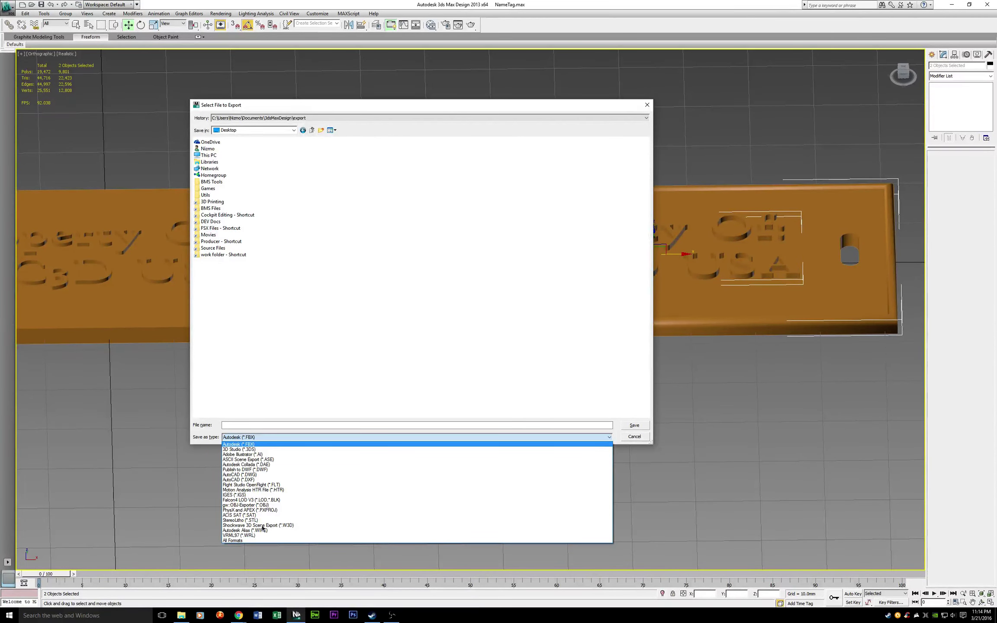
click(241, 520)
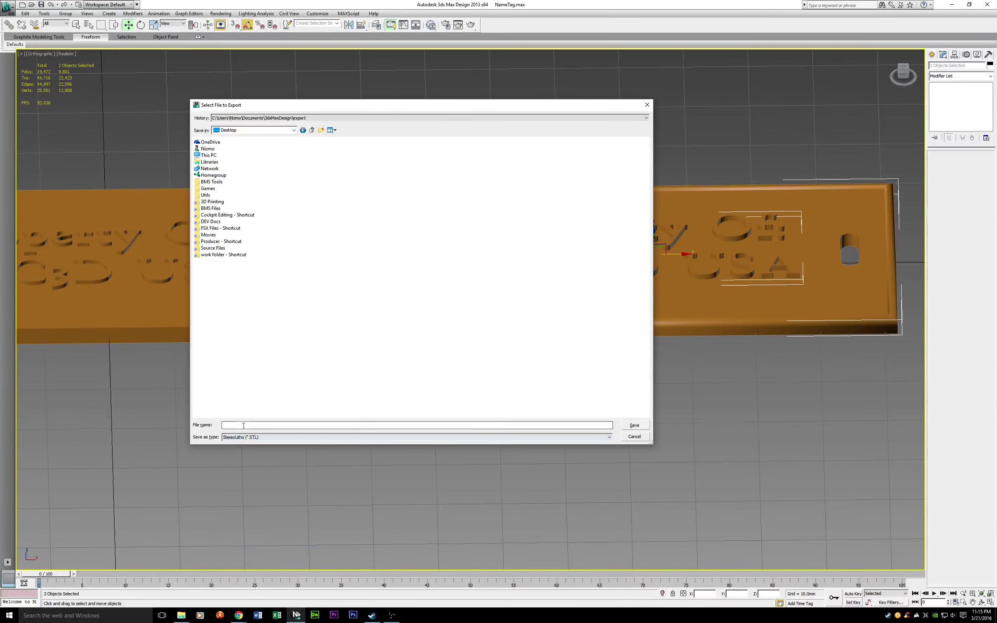
click(225, 424)
click(224, 423)
text(NameTah)
key(BackSpace)
text(g)
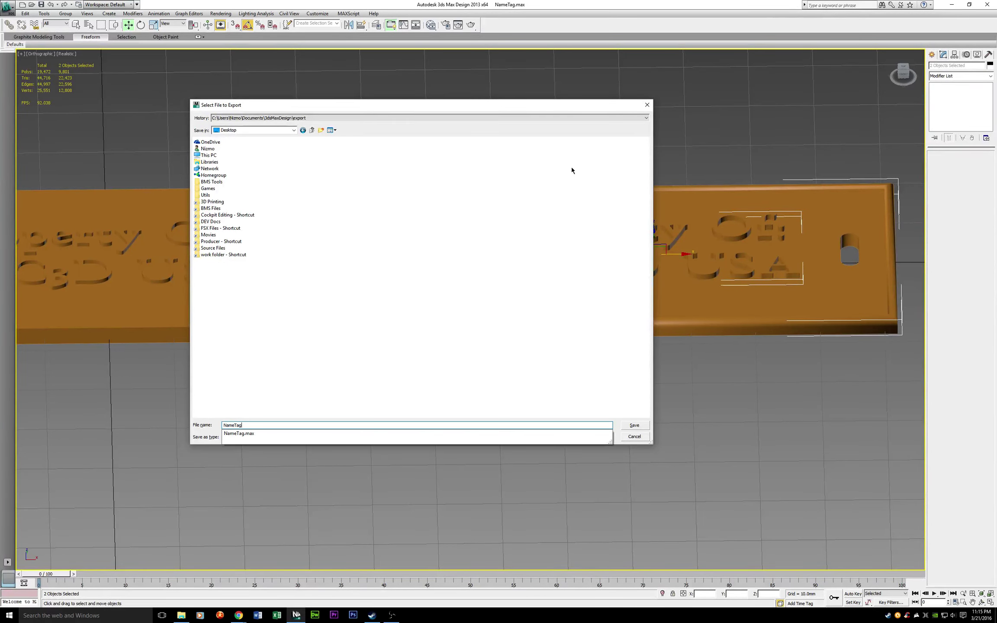
click(634, 426)
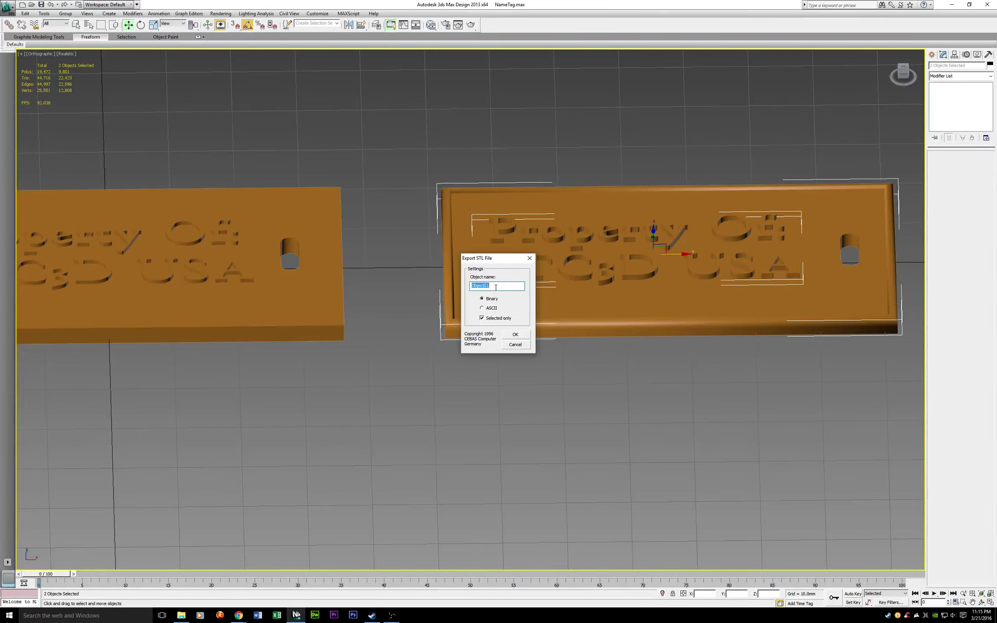
Export the selected rimmed tag and text as a binary STL with the object name Tag1, and clear the selection
text(Tag1)
click(515, 335)
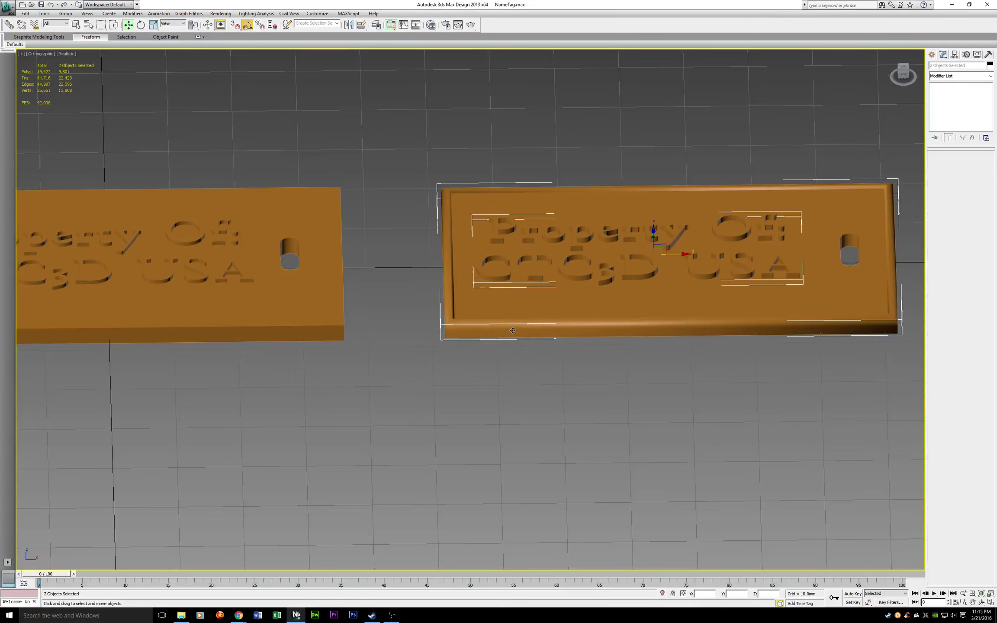
click(511, 409)
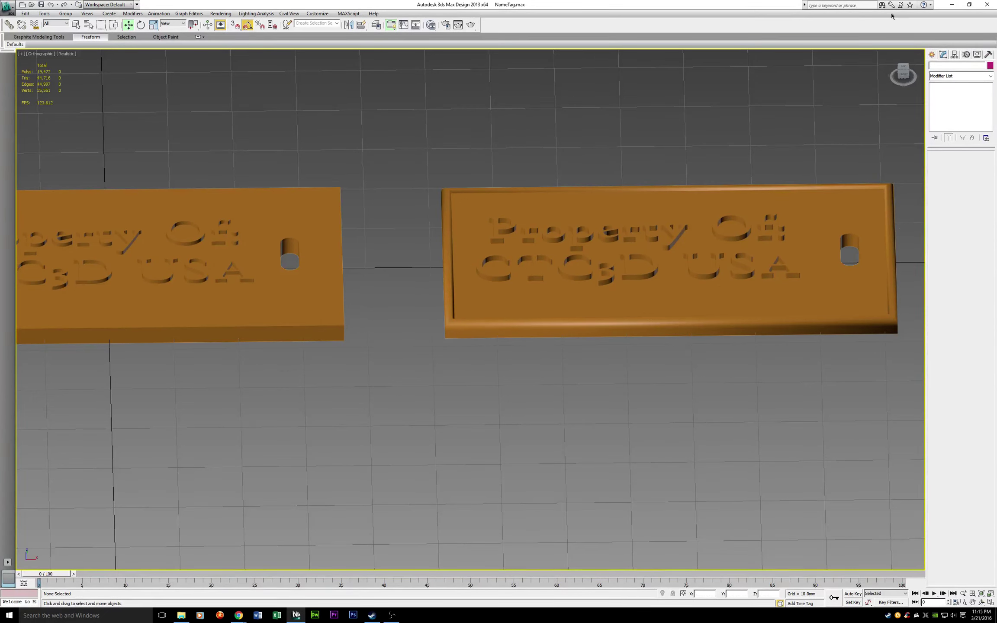
Switch to MakerBot Desktop, add the NameTag STL from the Desktop, move it onto the platform, and maximize the window
click(954, 5)
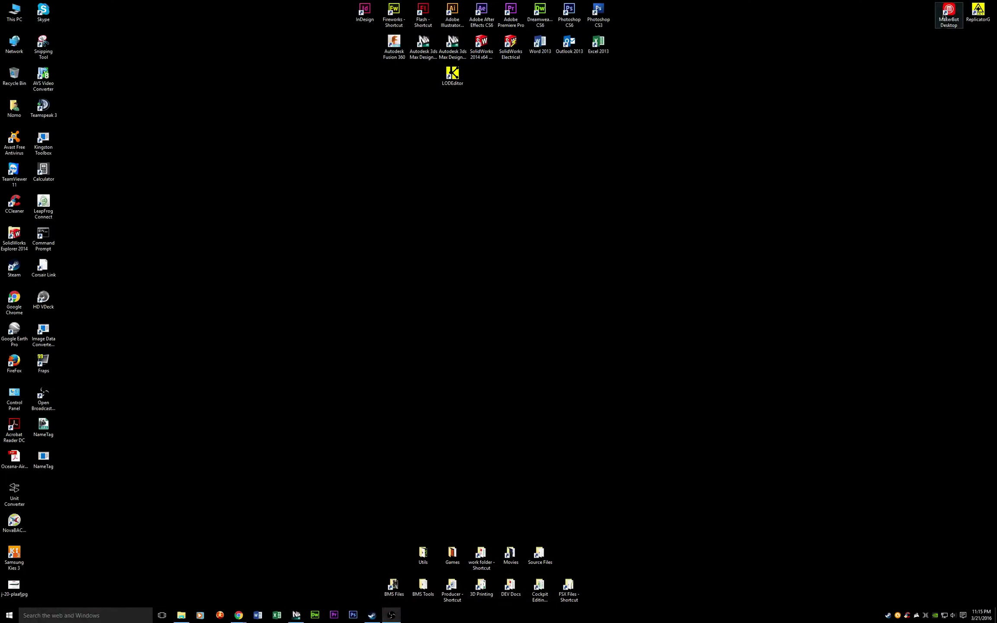
double_click(945, 13)
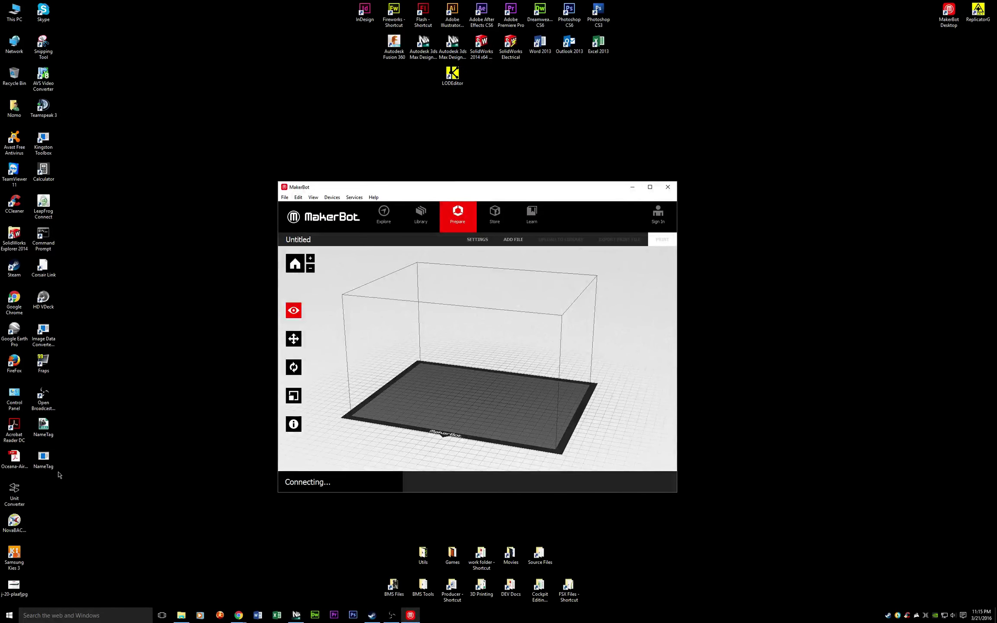
drag(45, 462, 454, 386)
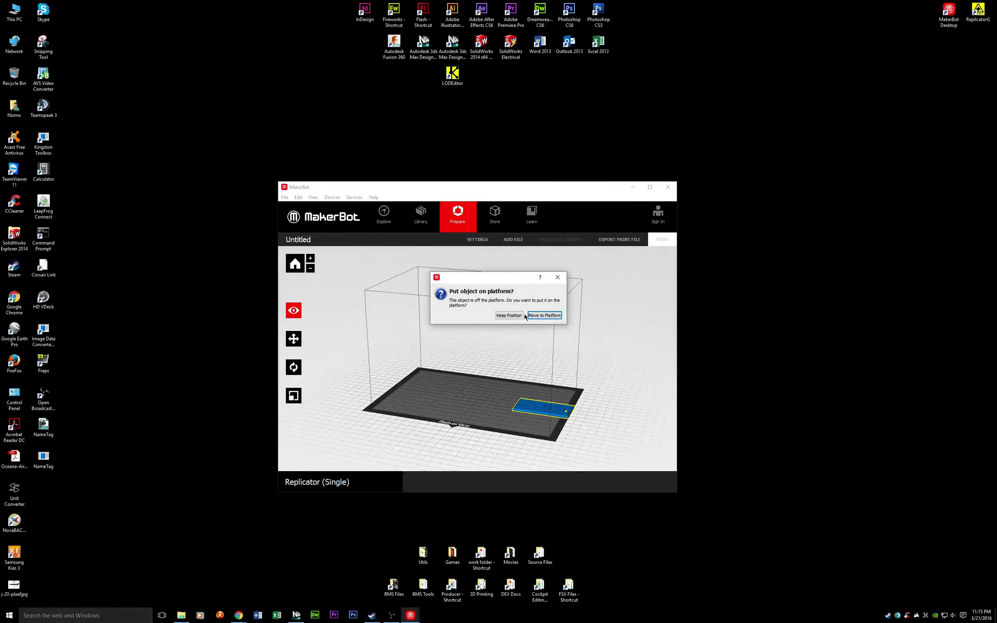
click(538, 315)
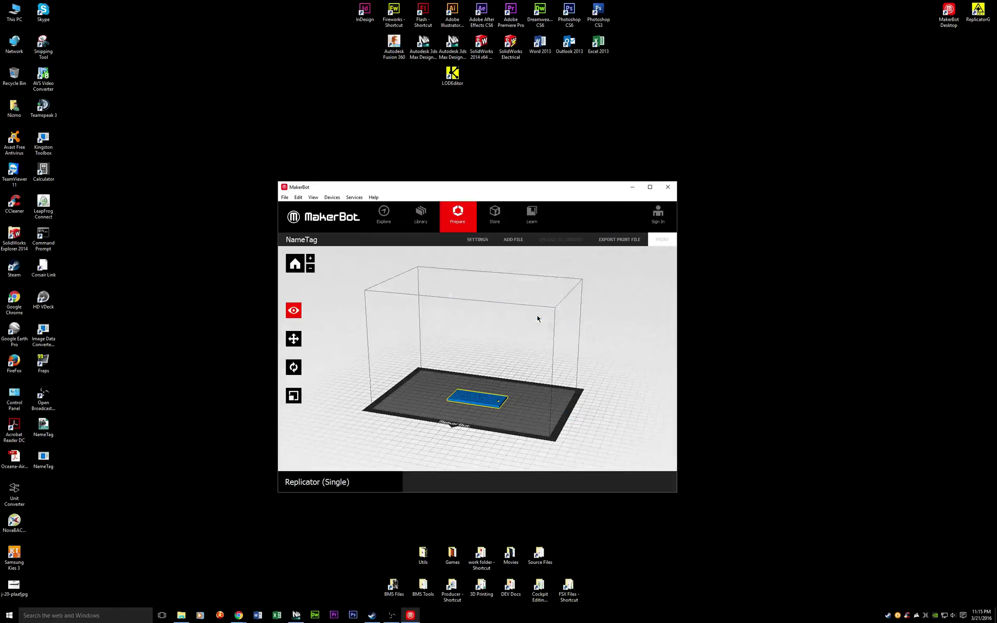
click(649, 187)
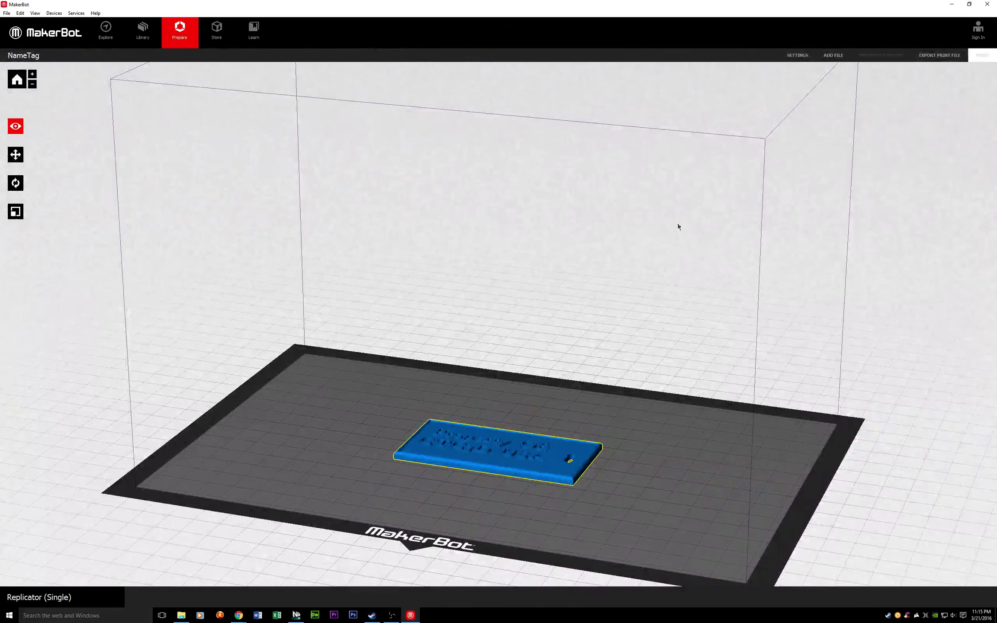
Inspect the tag's engraved text on the build plate and check the tag's position values
drag(375, 409, 422, 422)
scroll(422, 423, up, 3)
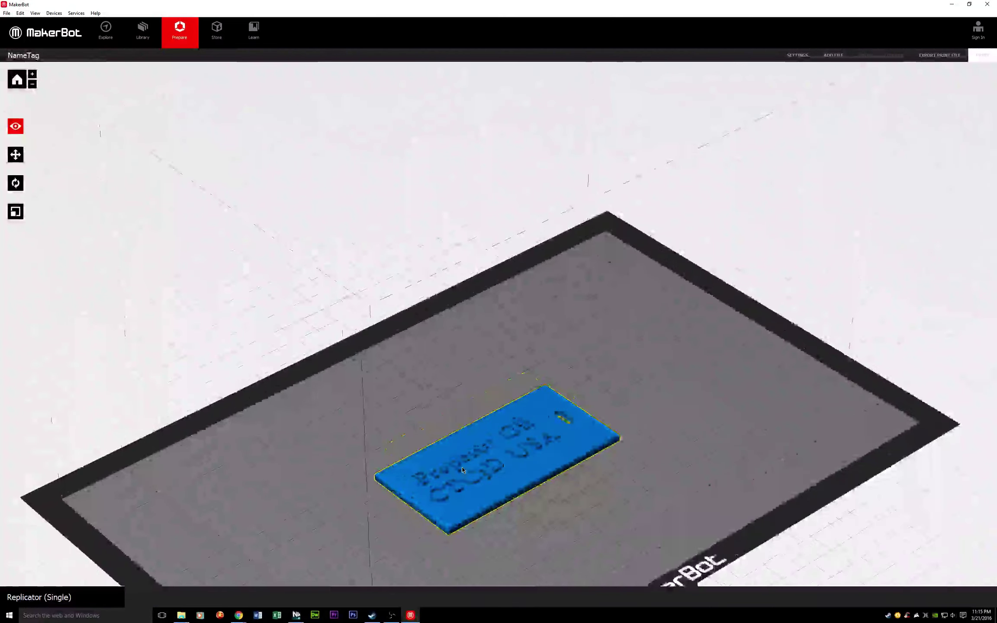
middle_drag(458, 497, 447, 319)
scroll(446, 322, down, 2)
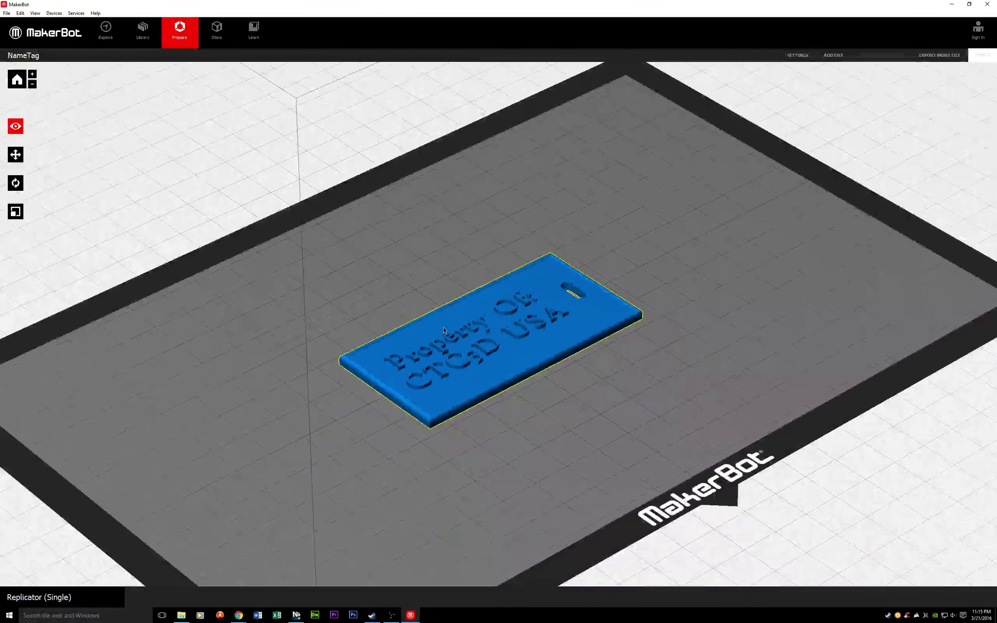
click(16, 212)
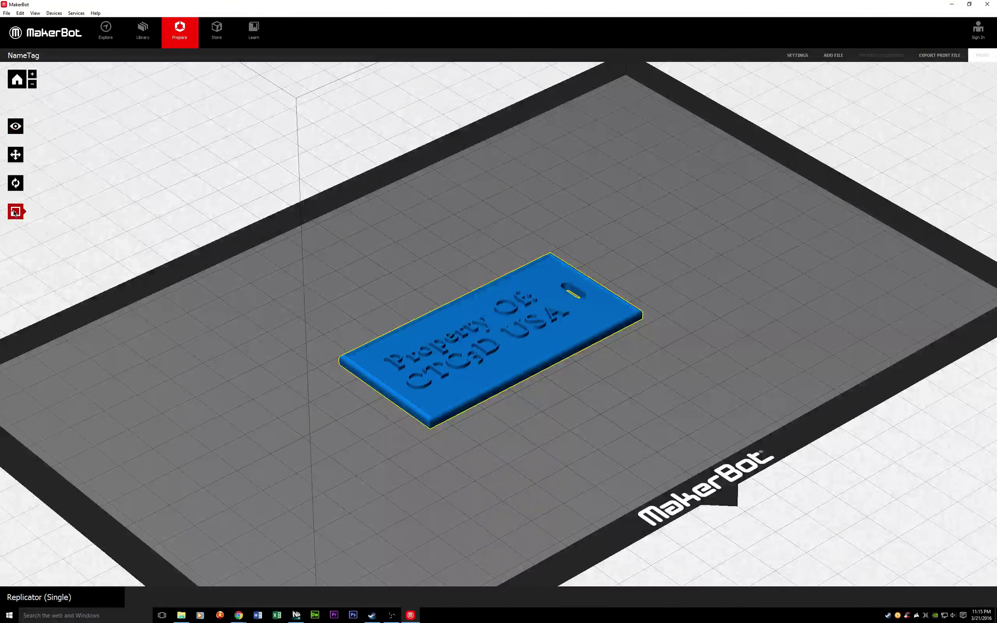
click(20, 156)
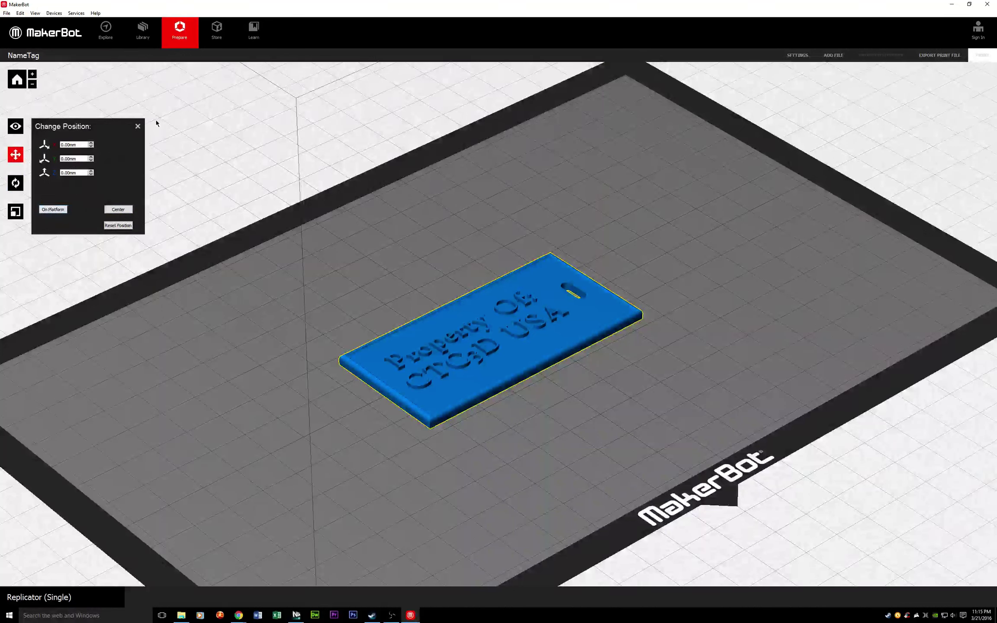
click(136, 126)
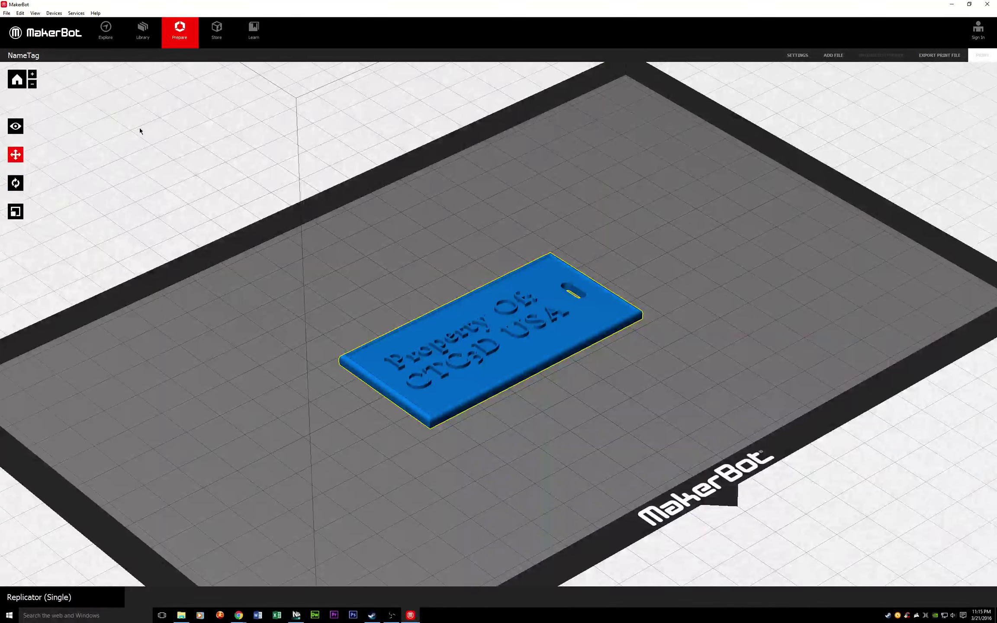
Open the print settings beside the tag and view the High Custom profile's configuration file
click(798, 57)
drag(480, 222, 714, 185)
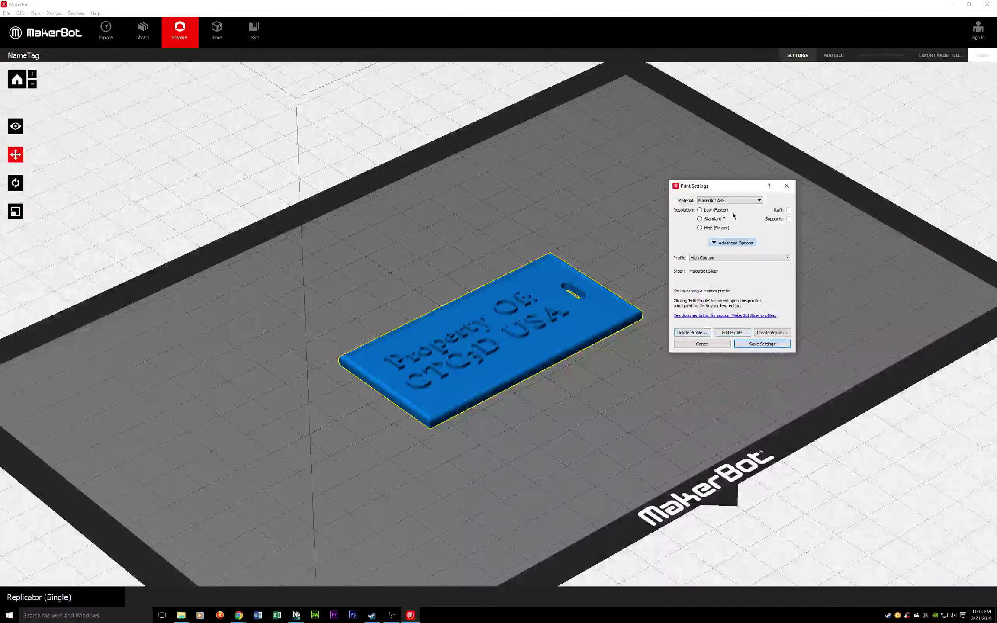
drag(731, 187, 757, 203)
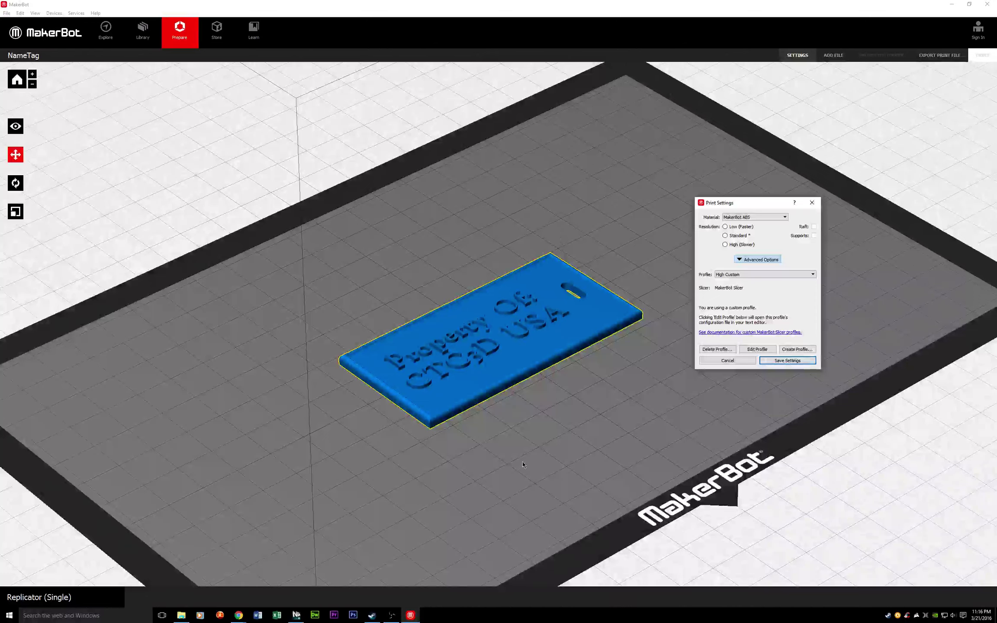
click(749, 349)
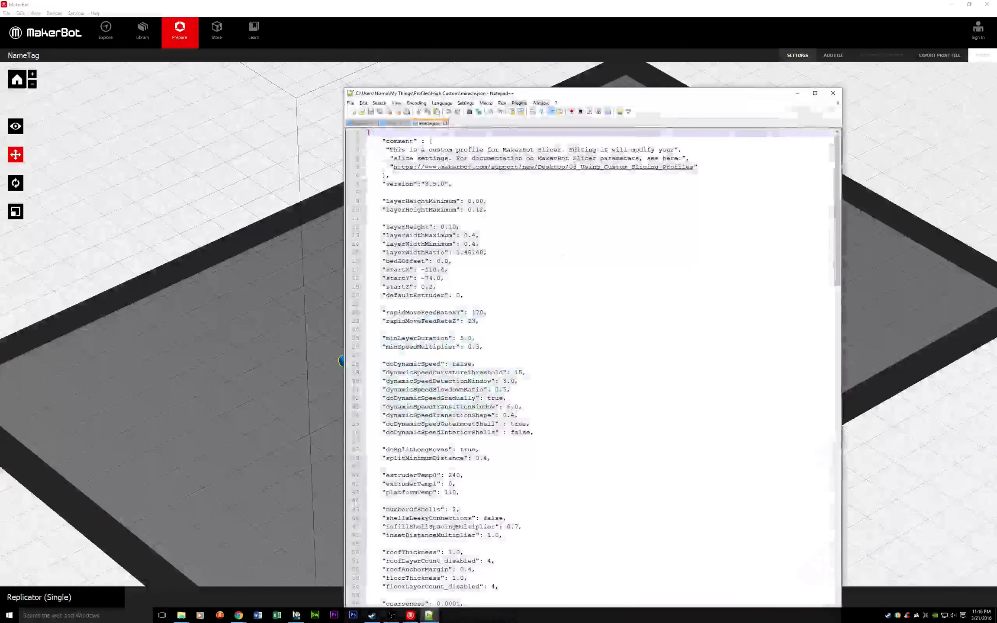
click(833, 93)
Switch the print profile to Standard and set its infill to 100%
click(736, 274)
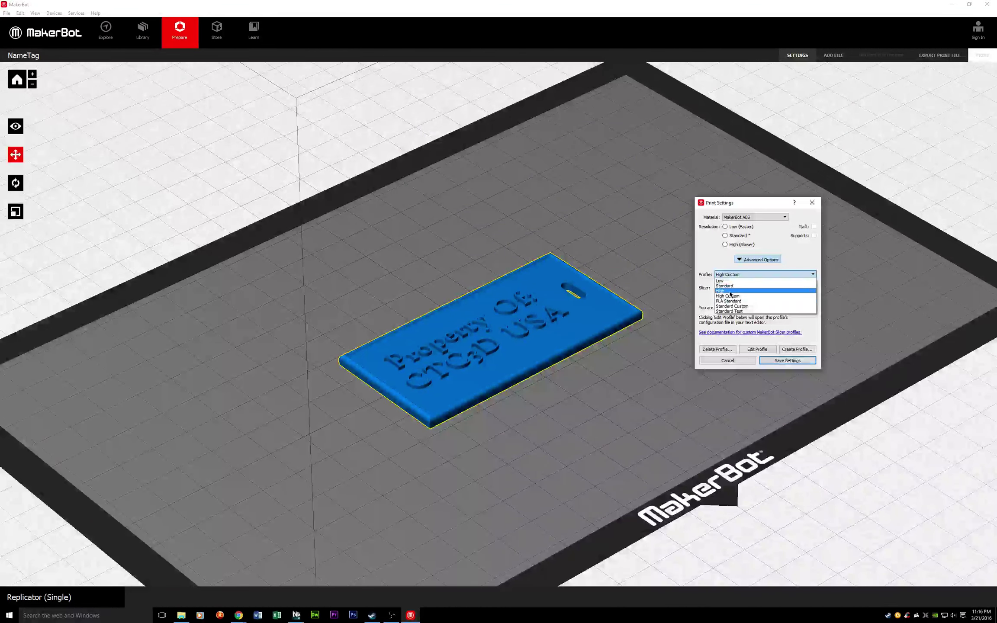
click(730, 291)
click(764, 274)
click(731, 286)
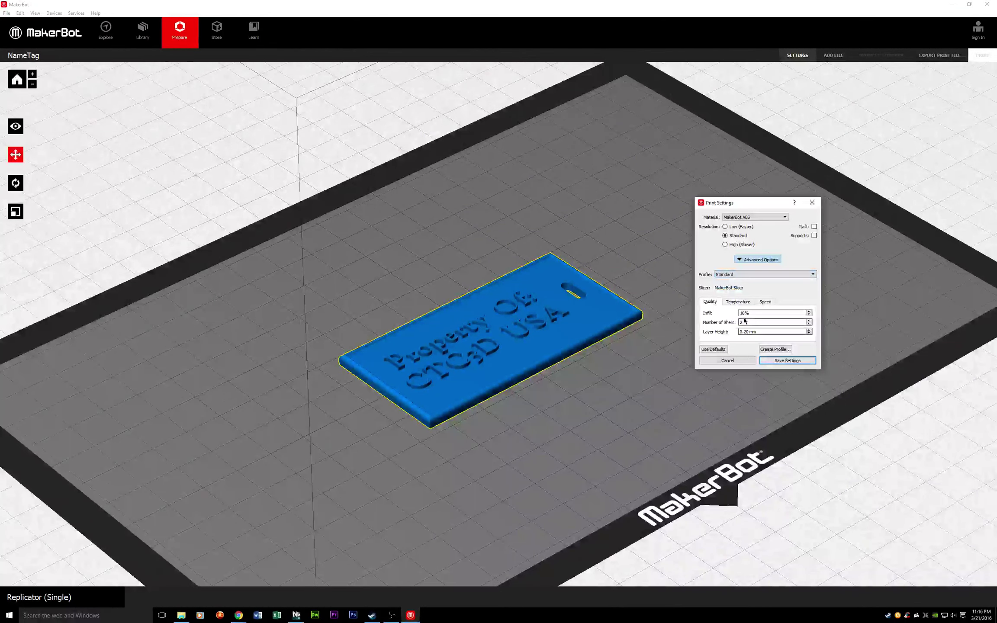
mouse_move(749, 313)
mouse_down()
mouse_move(725, 314)
mouse_move(746, 312)
mouse_up()
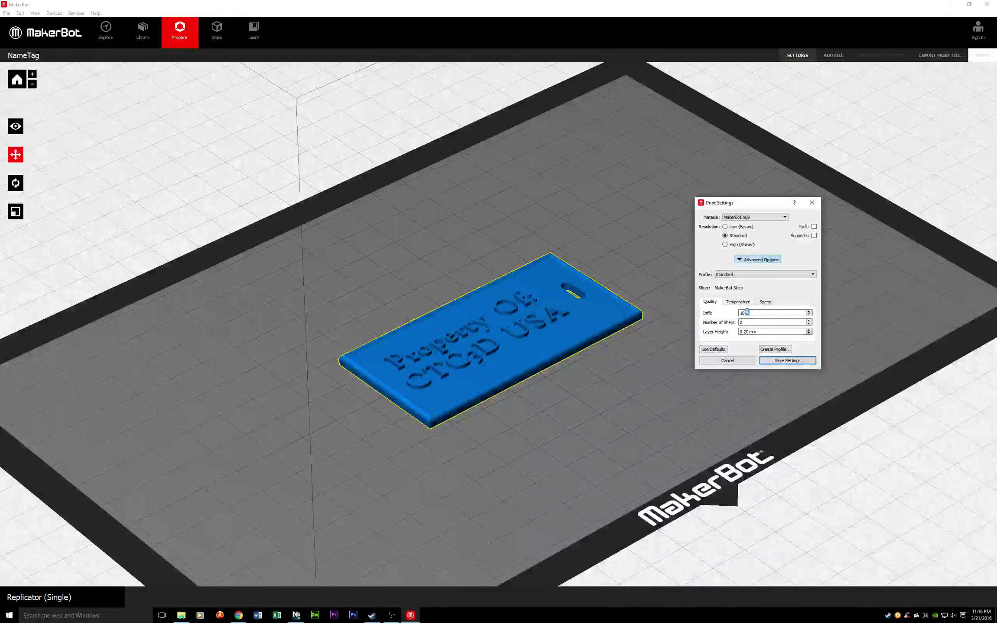
right_click(743, 312)
double_click(742, 313)
text(100)
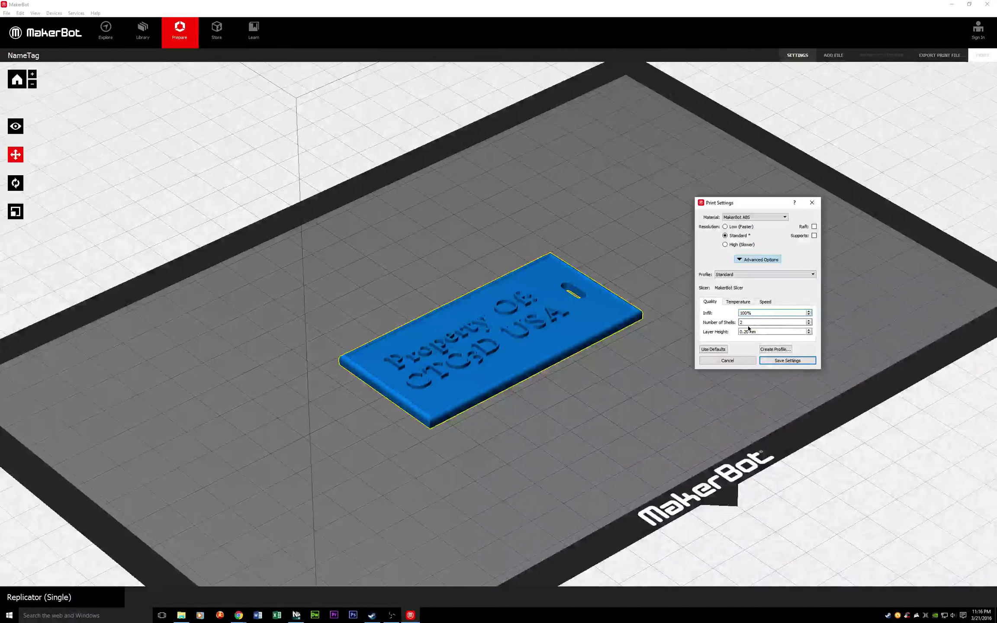
Review the Standard profile's layer height, temperature and speed settings
click(744, 331)
click(808, 333)
click(738, 301)
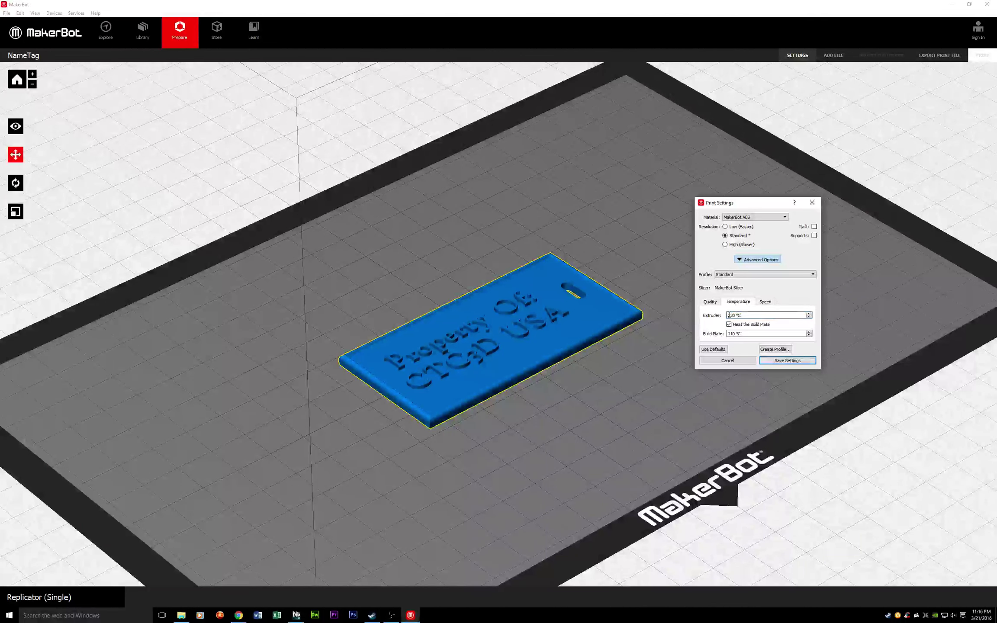
click(766, 301)
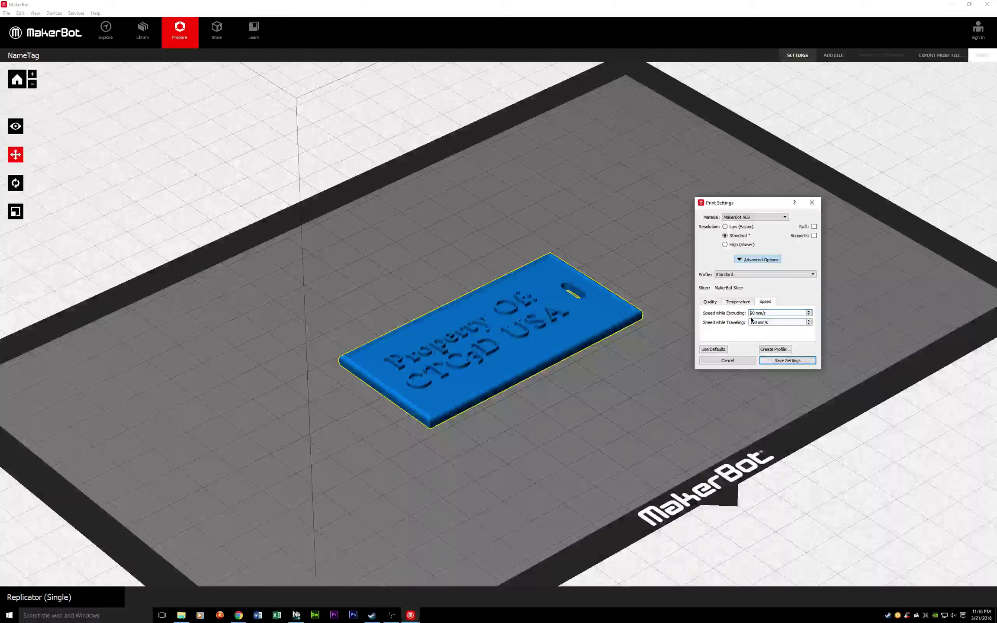